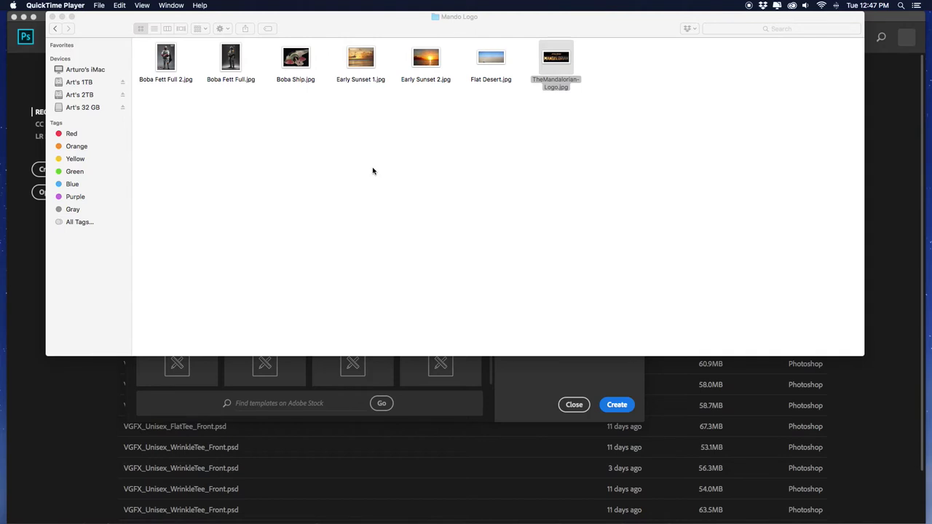
# Preview the reference image TheMandalorian-Logo.jpg in the Mando Logo folder.
pyautogui.click(372, 171)
pyautogui.click(561, 183)
pyautogui.click(563, 66)
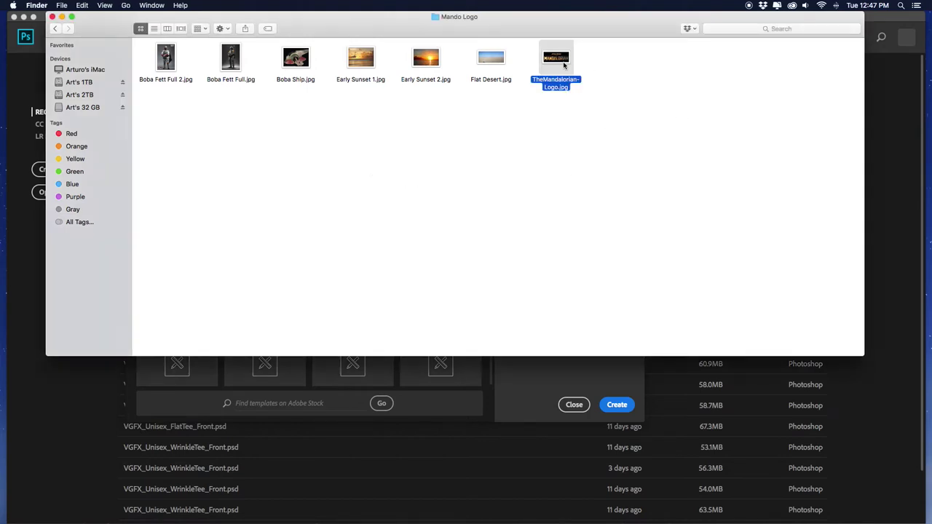
pyautogui.press('space')
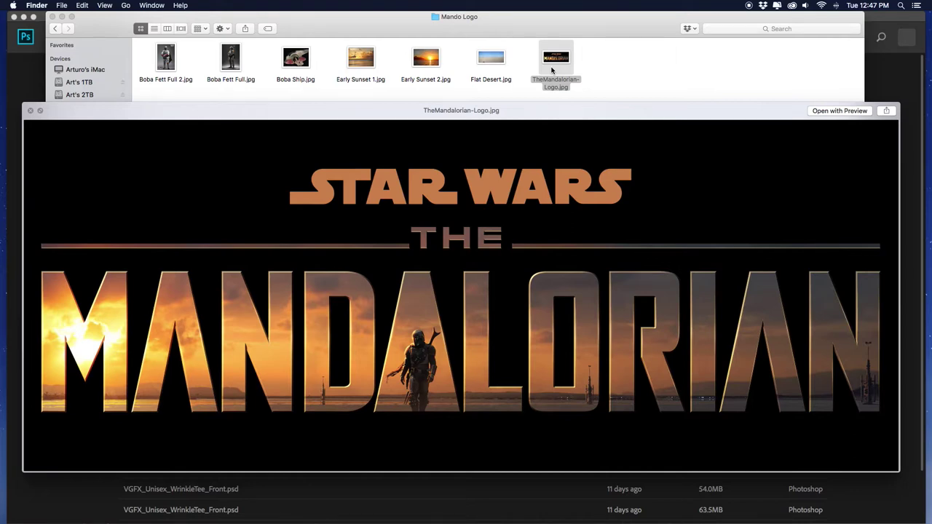
pyautogui.click(520, 87)
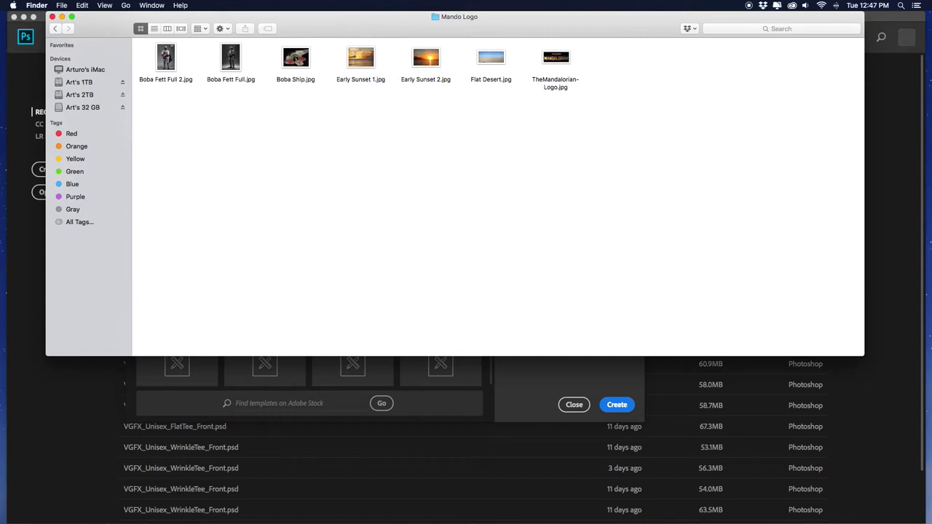
# Switch to the web browser to view the American Captain font on DaFont, then return to the Mando Logo folder in Finder.
pyautogui.press('super+Tab')
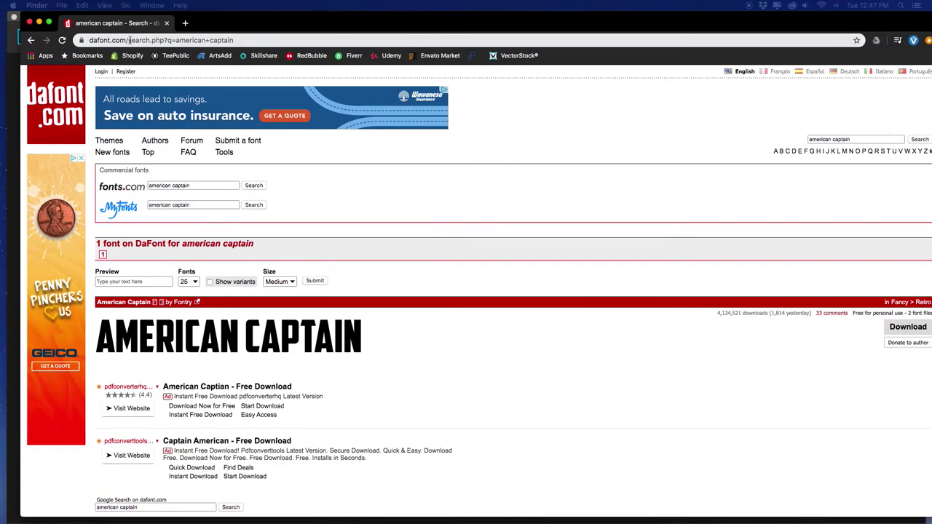
pyautogui.click(130, 40)
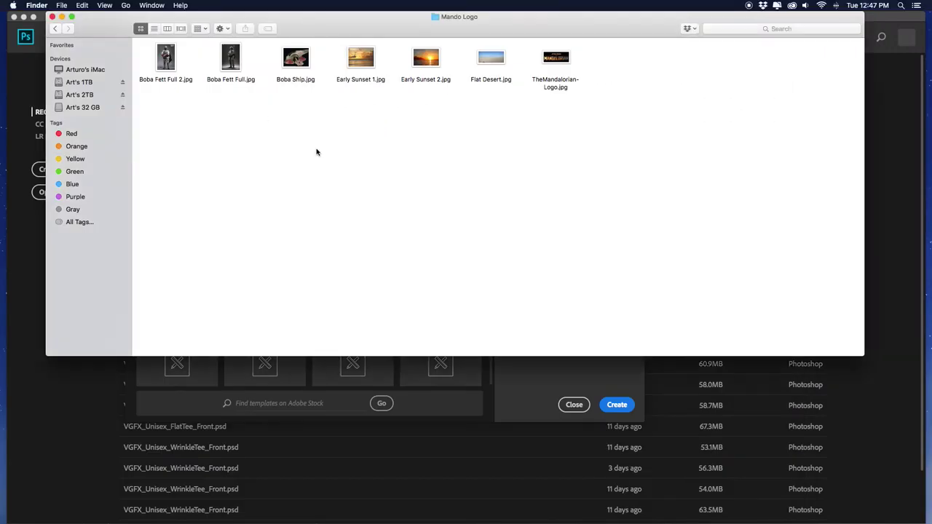
pyautogui.click(320, 154)
# Preview the Flat Desert.jpg background photo.
pyautogui.click(501, 59)
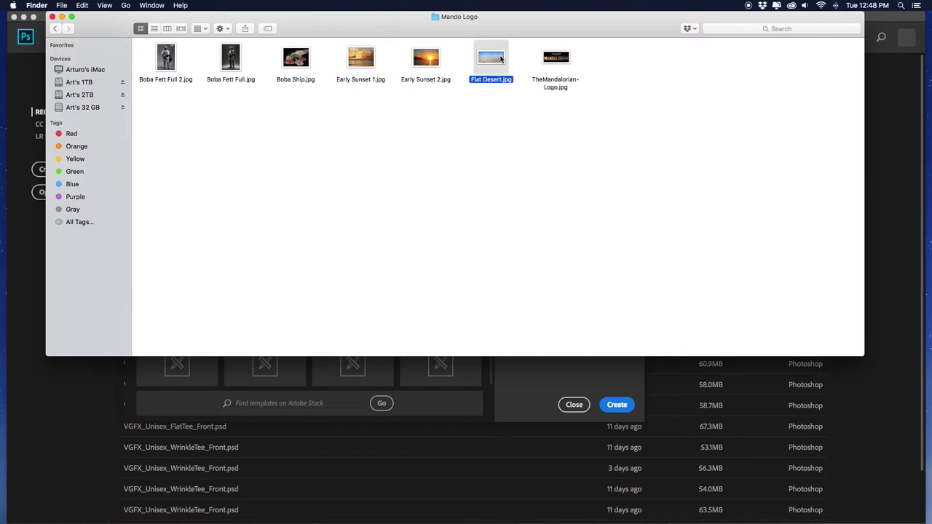
pyautogui.press('space')
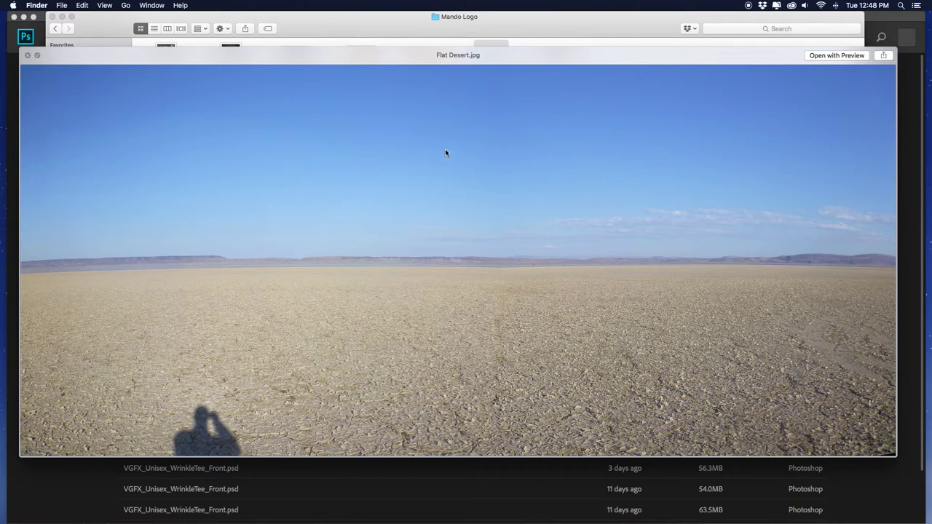
pyautogui.press('space')
# Preview and compare the sky photos Early Sunset 1.jpg and Early Sunset 2.jpg.
pyautogui.press('Left')
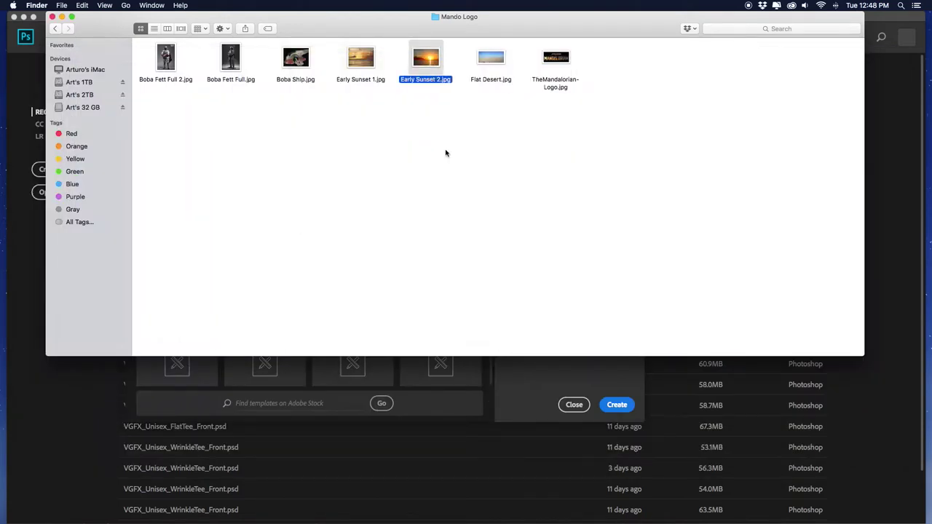
pyautogui.press('Left')
pyautogui.press('Right')
pyautogui.press('space')
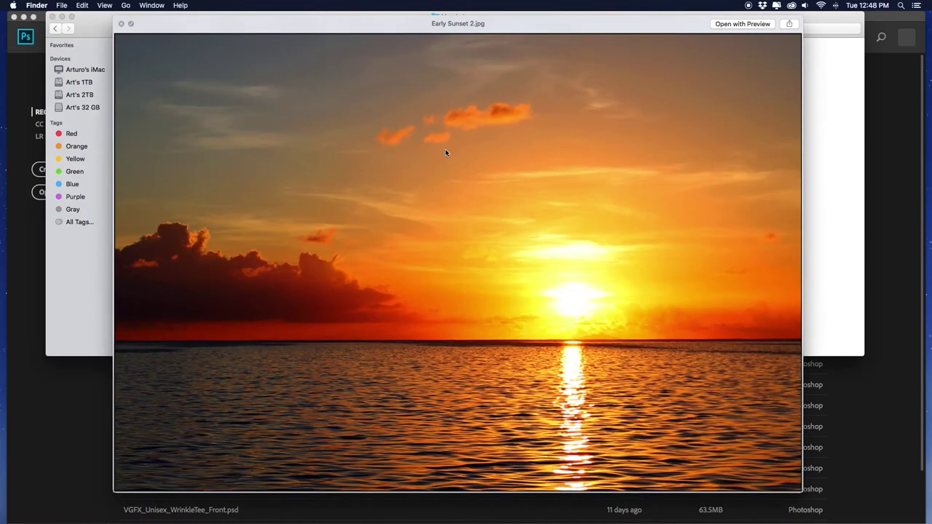
pyautogui.press('Left')
pyautogui.press('Right')
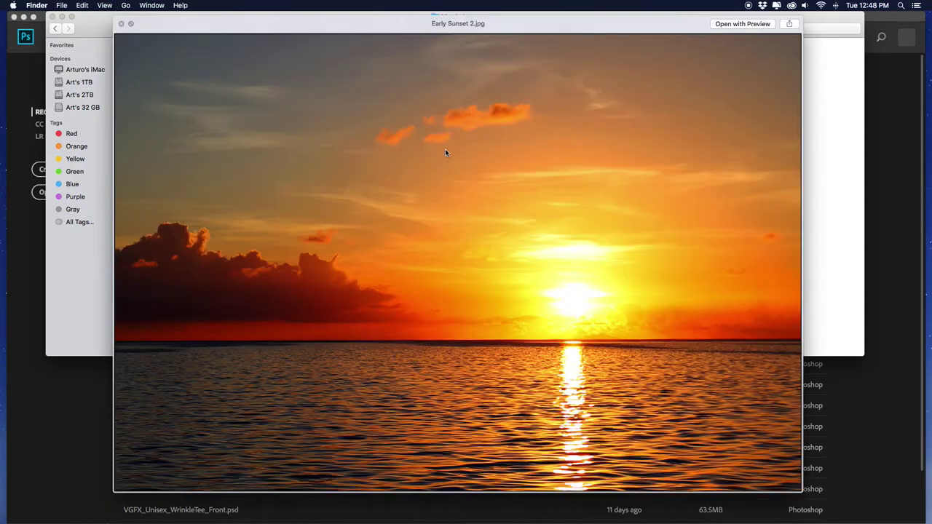
pyautogui.press('Left')
pyautogui.press('Right')
pyautogui.press('Left')
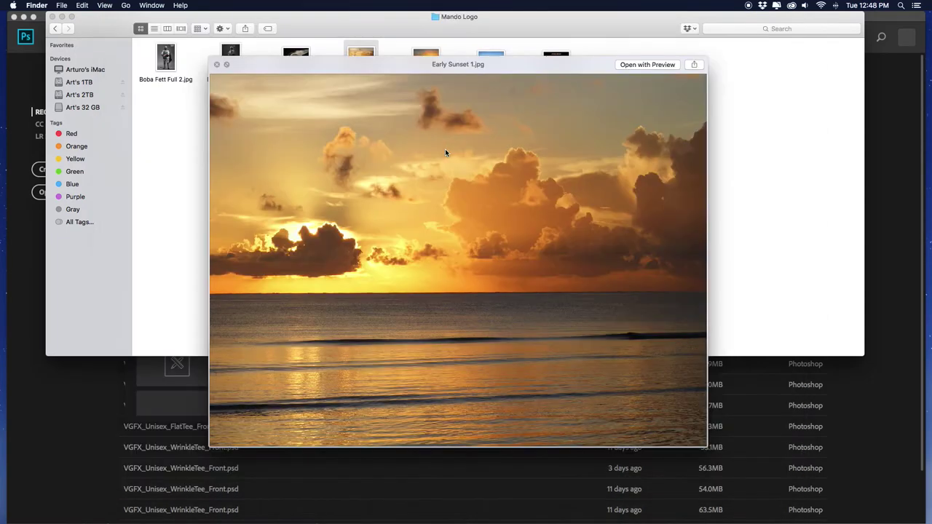
pyautogui.press('Right')
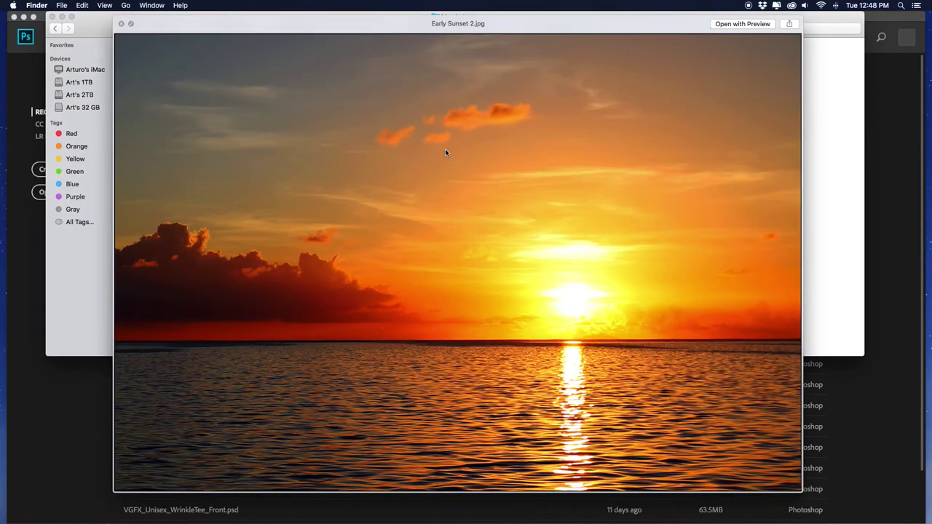
pyautogui.press('Left')
# Preview Boba Ship.jpg and compare the figure images Boba Fett Full.jpg and Boba Fett Full 2.jpg.
pyautogui.press('Left')
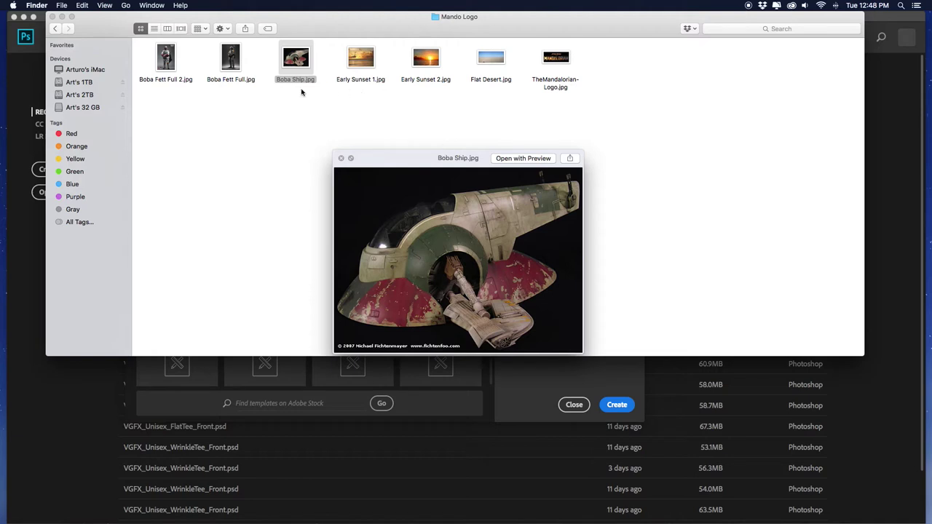
pyautogui.click(230, 61)
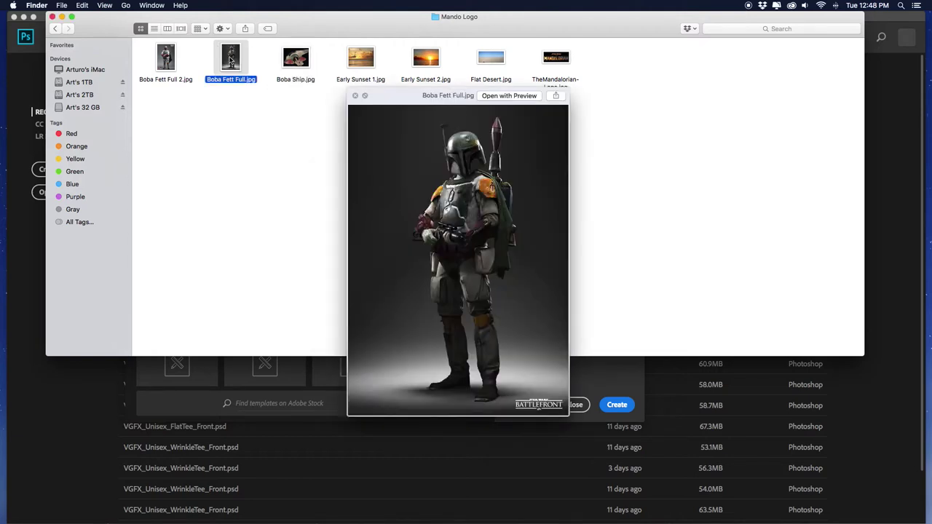
pyautogui.press('Left')
pyautogui.press('Right')
pyautogui.press('Right')
pyautogui.press('Left')
pyautogui.press('Left')
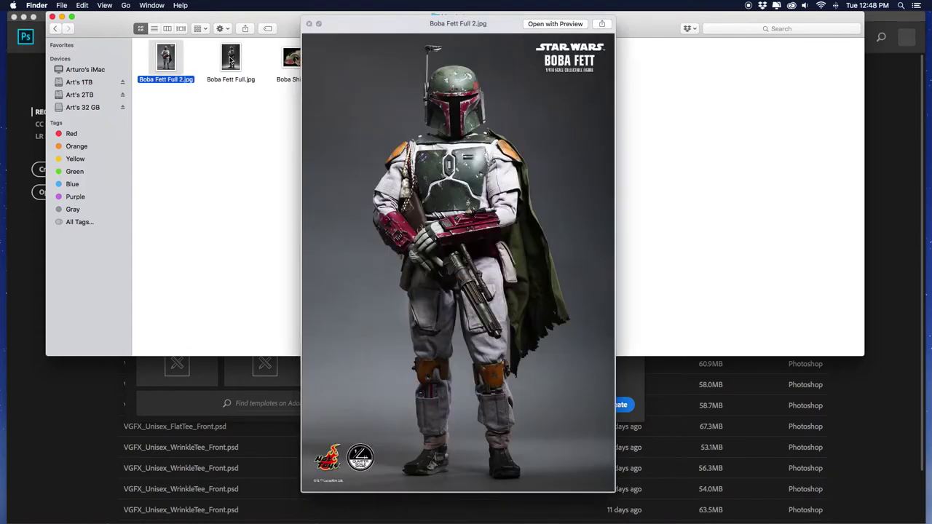
pyautogui.press('Right')
pyautogui.press('Left')
pyautogui.press('Right')
# Review the ship, sunset, desert and logo images once more and close the preview.
pyautogui.press('Right')
pyautogui.press('Right')
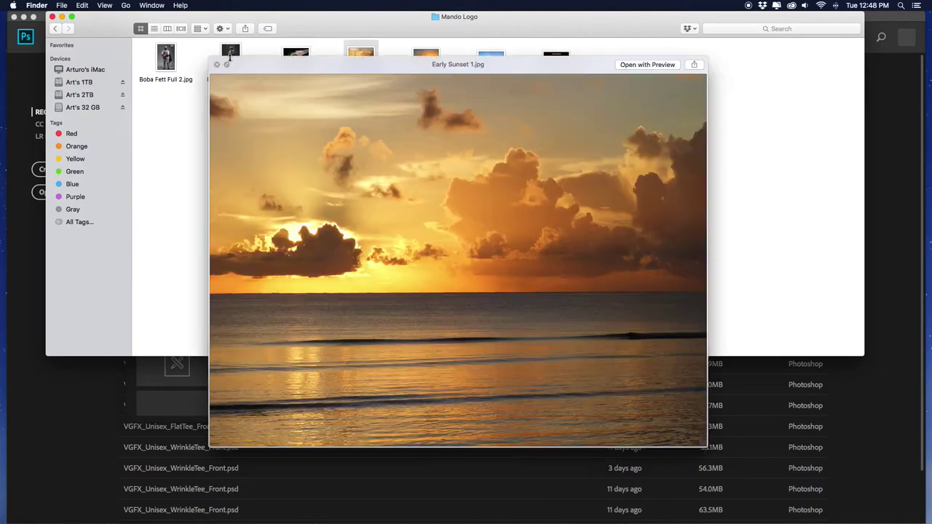
pyautogui.press('Right')
pyautogui.press('Right')
pyautogui.press('Right')
pyautogui.press('Left')
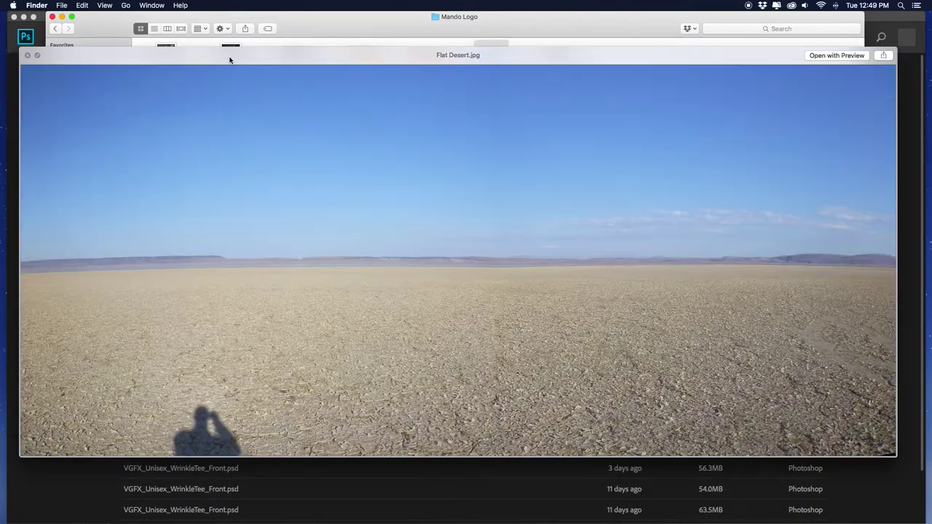
pyautogui.press('Left')
pyautogui.press('space')
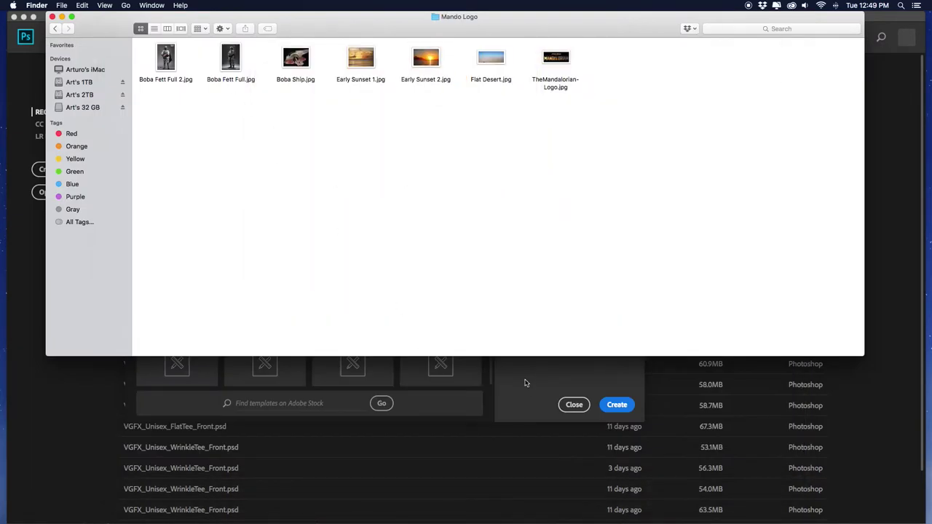
# Switch to Photoshop and set the new document's units to inches, resolution to 150 pixels/inch and color mode to RGB Color.
pyautogui.click(527, 383)
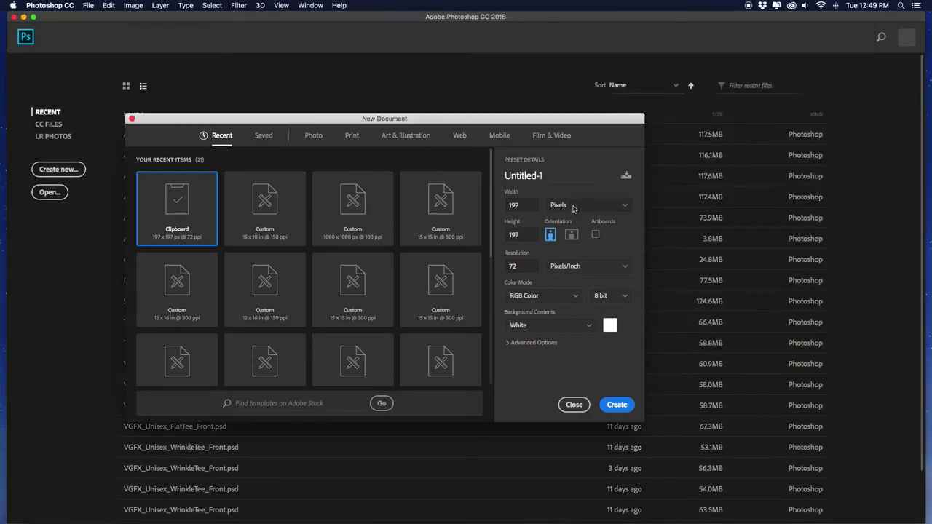
pyautogui.click(573, 209)
pyautogui.click(565, 238)
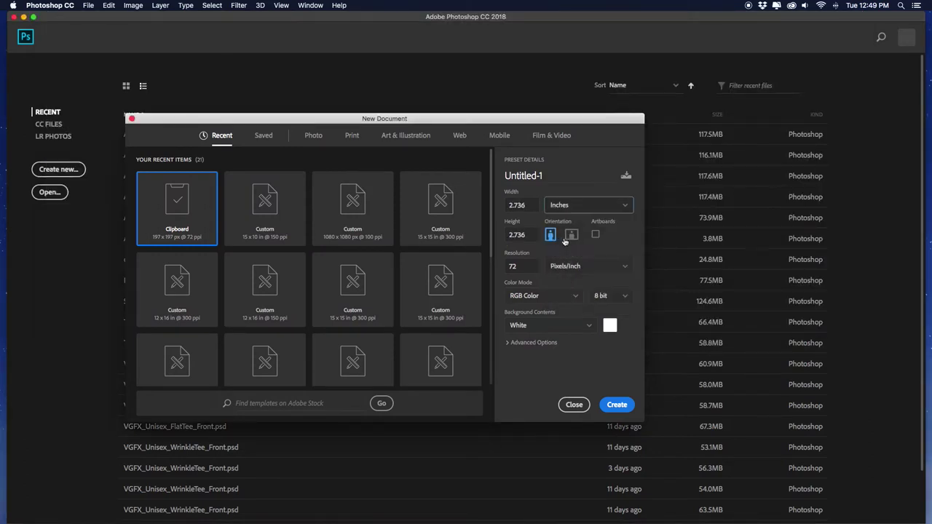
pyautogui.click(528, 266)
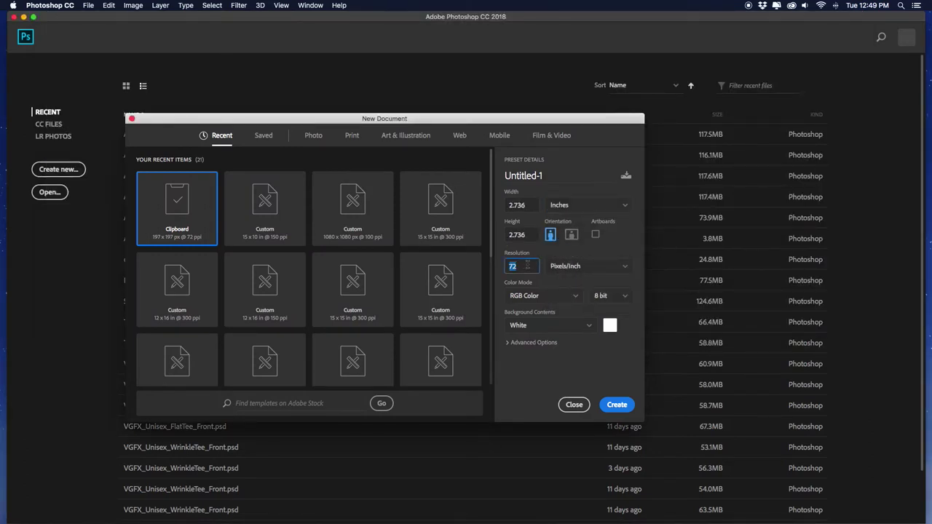
pyautogui.write('150')
pyautogui.click(537, 294)
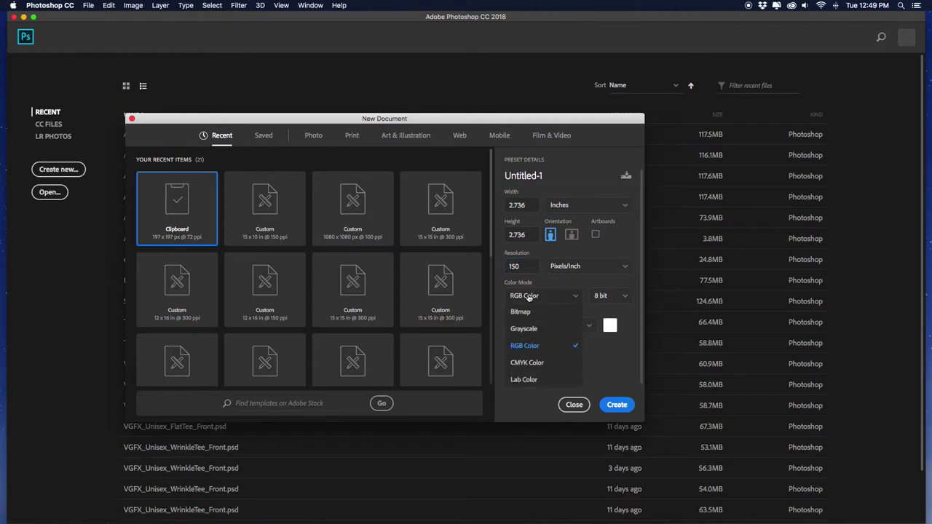
pyautogui.click(608, 369)
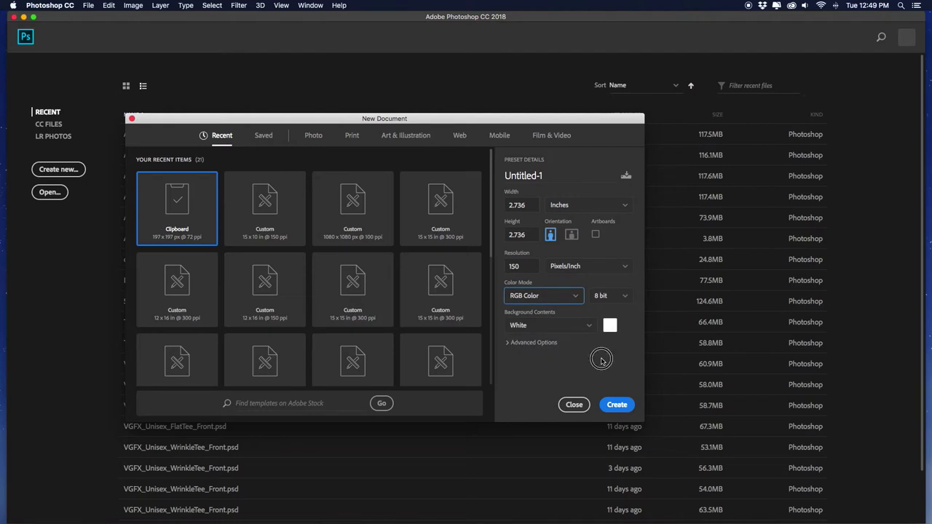
# Set the new document's width to 15 inches and height to 10 inches, and create it.
pyautogui.click(524, 205)
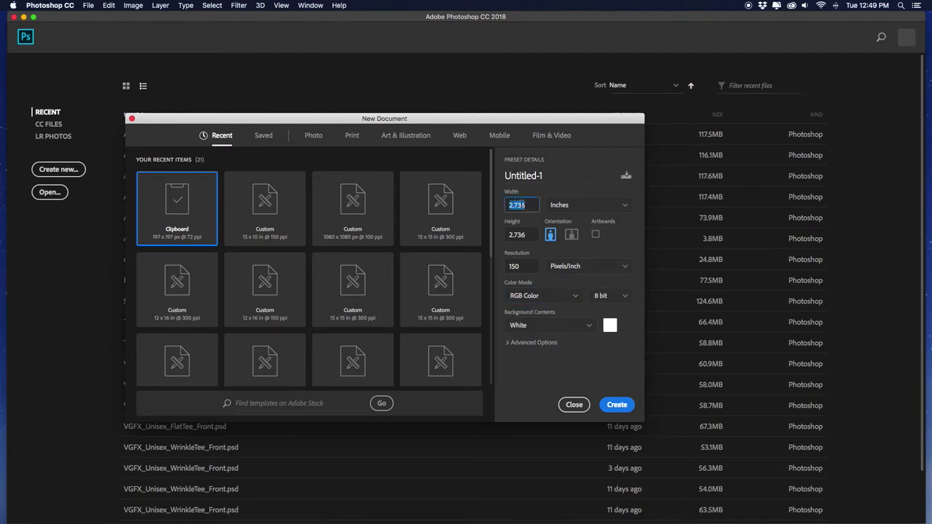
pyautogui.write('15')
pyautogui.click(519, 235)
pyautogui.write('10')
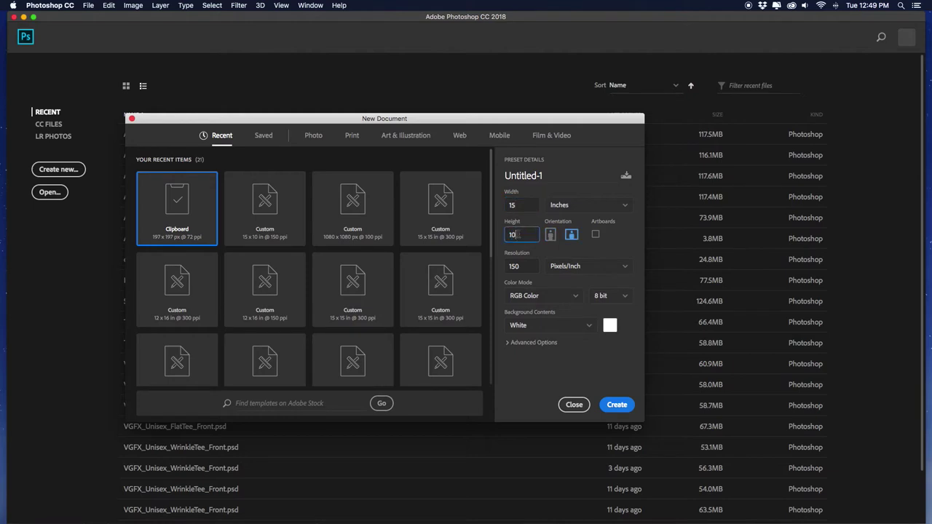
pyautogui.click(617, 405)
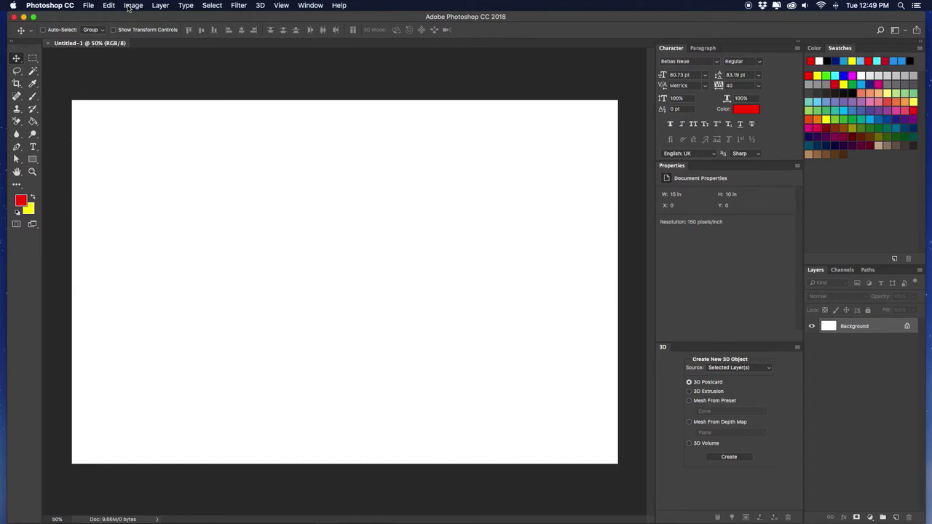
# Reduce the canvas height to 8 inches, accepting the clipping.
pyautogui.press('alt+super+c')
pyautogui.doubleClick(459, 228)
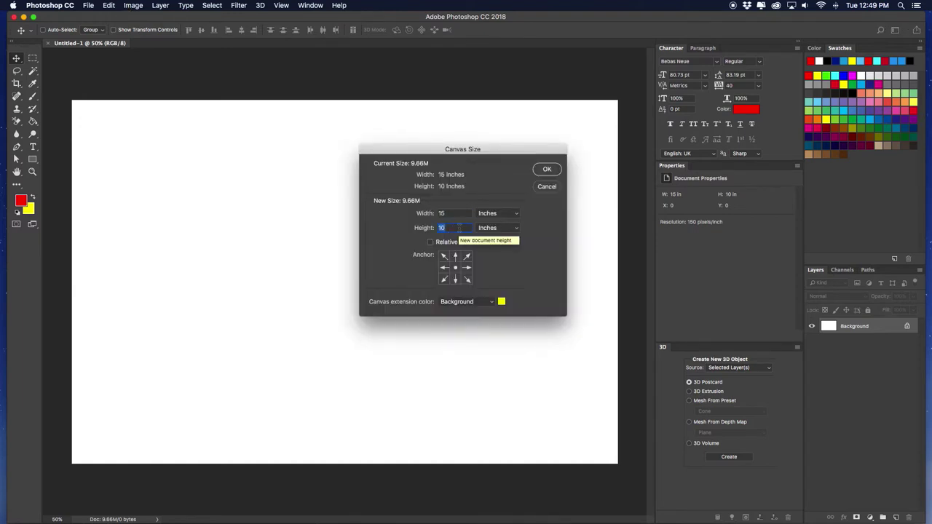
pyautogui.write('8')
pyautogui.click(556, 172)
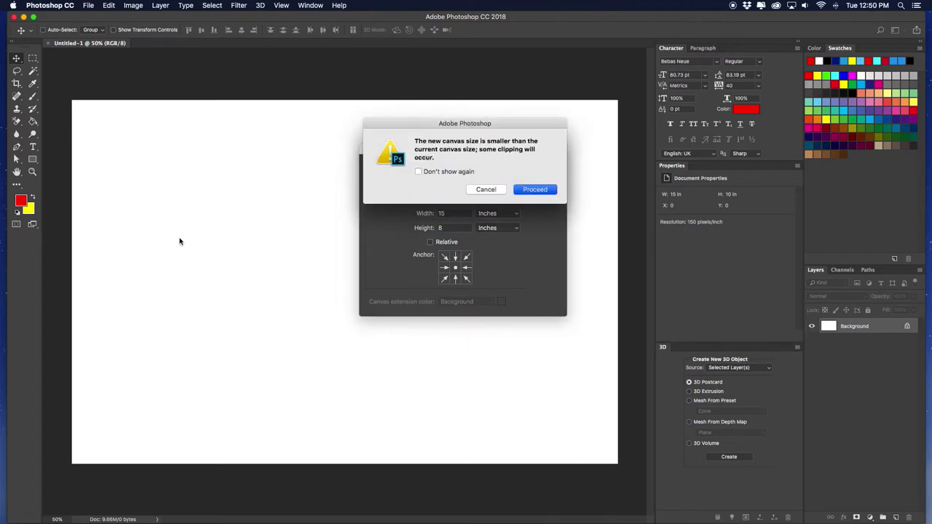
pyautogui.press('Return')
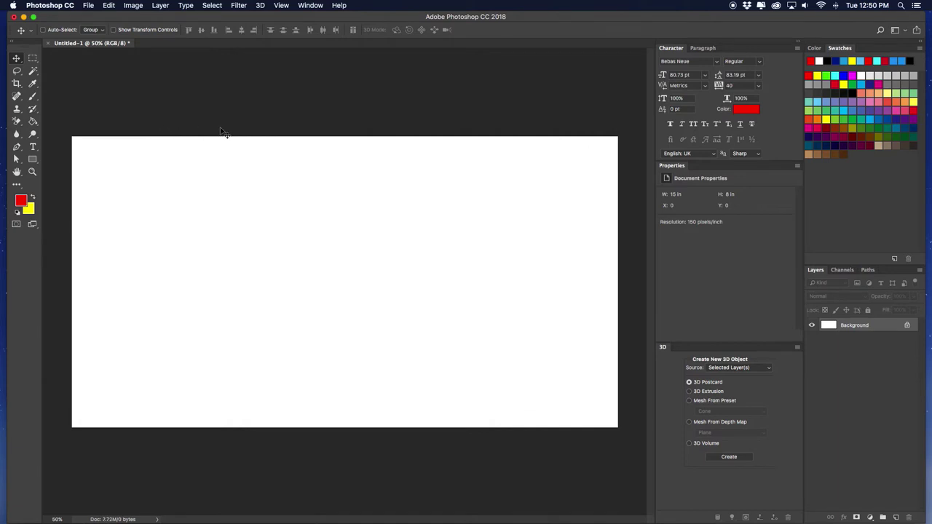
# Switch to the Mando Logo folder in Finder and compare previews of Early Sunset 1.jpg and Early Sunset 2.jpg.
pyautogui.press('super+o')
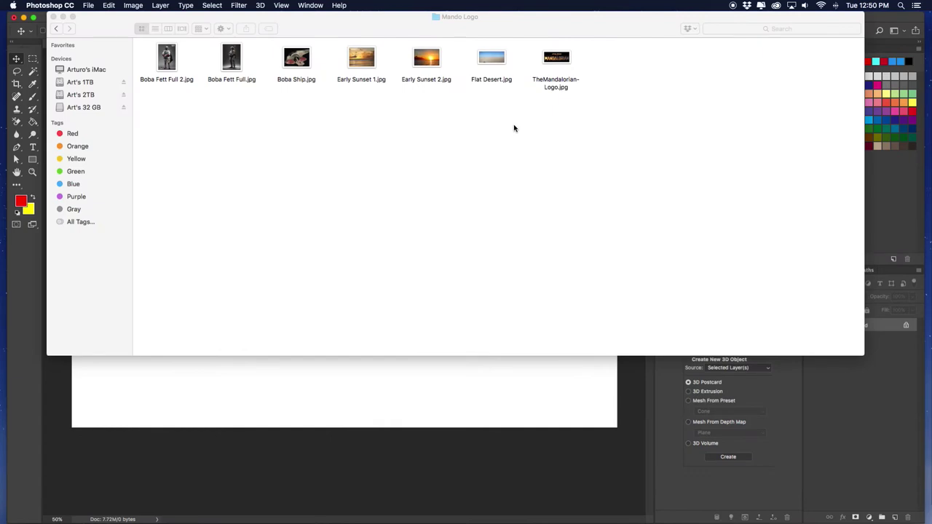
pyautogui.click(360, 62)
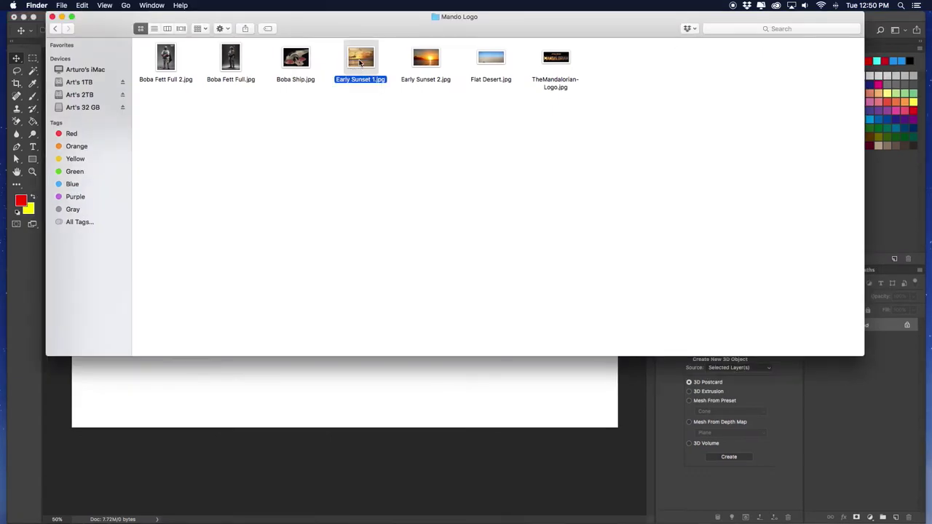
pyautogui.press('space')
pyautogui.press('Right')
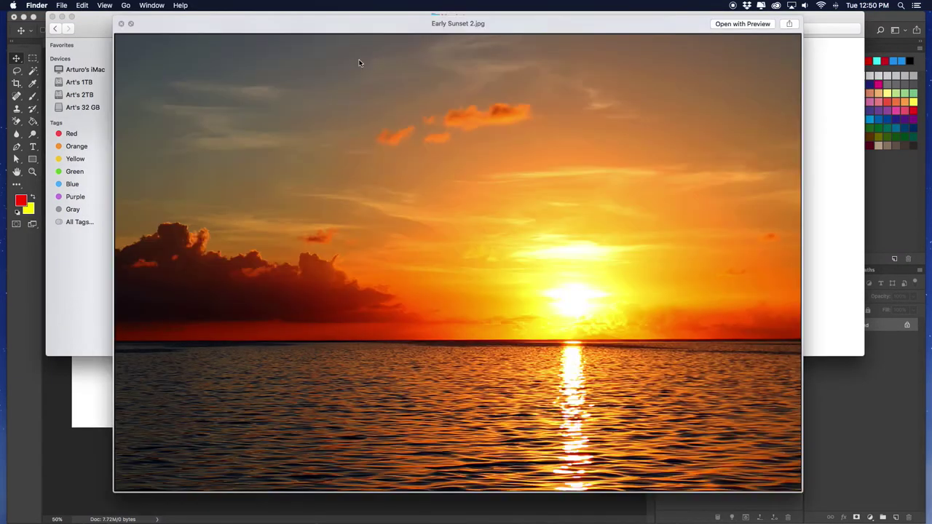
pyautogui.press('Left')
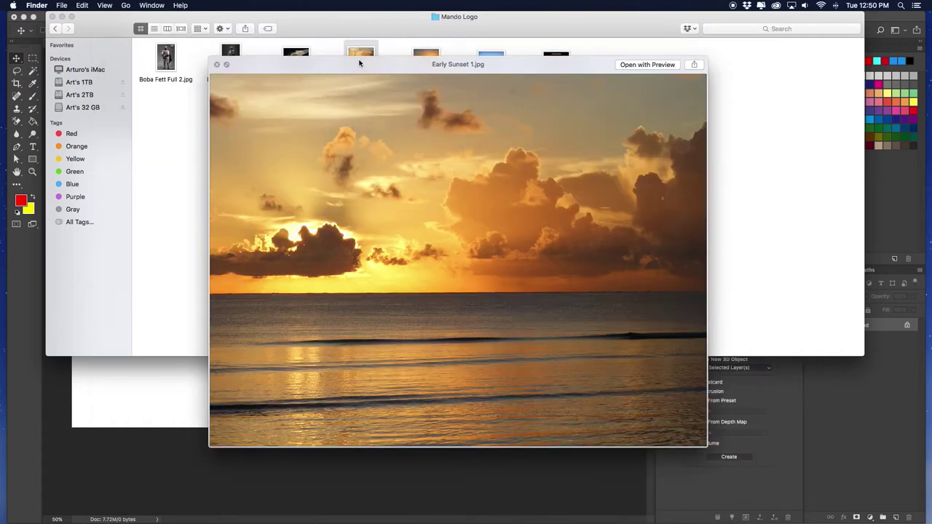
pyautogui.press('Right')
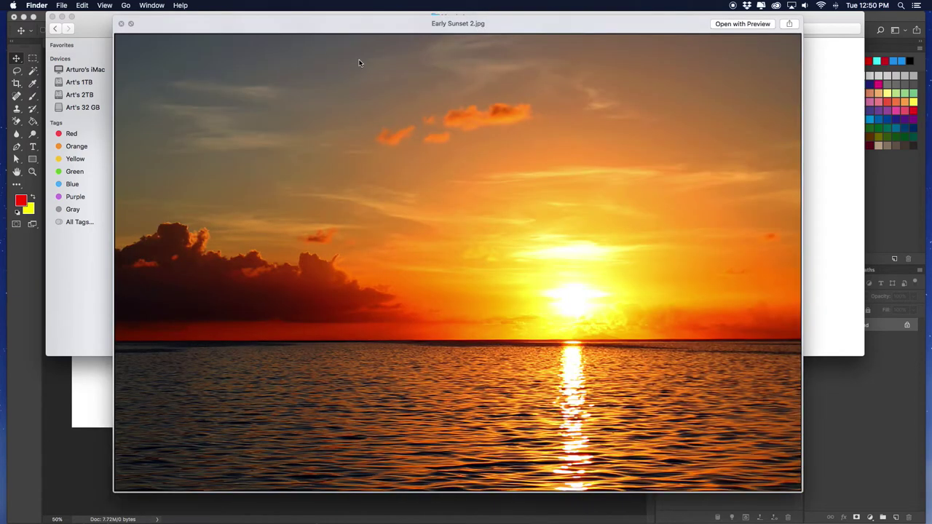
pyautogui.press('space')
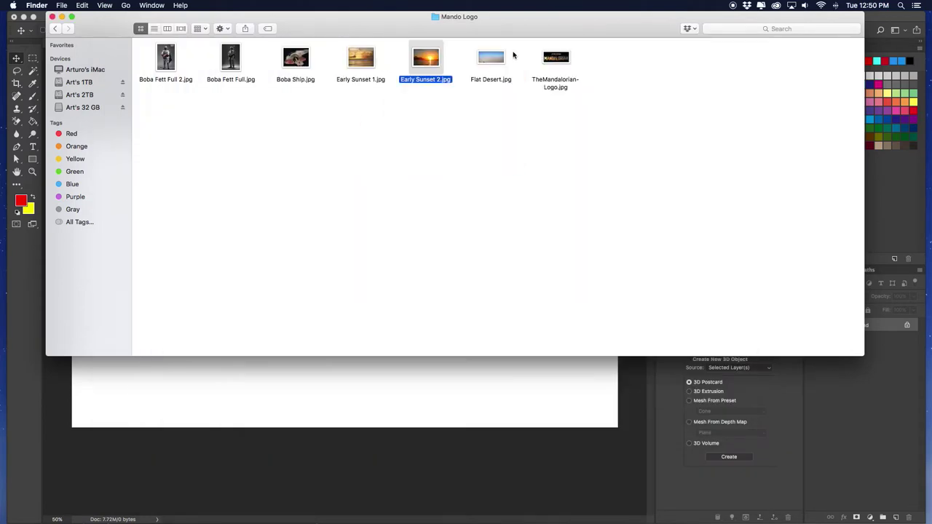
# Open Early Sunset 2.jpg and Flat Desert.jpg in Photoshop, and close the Early Sunset 2.jpg document.
pyautogui.click(513, 56)
pyautogui.keyDown('super'); pyautogui.click(412, 76); pyautogui.keyUp('super')
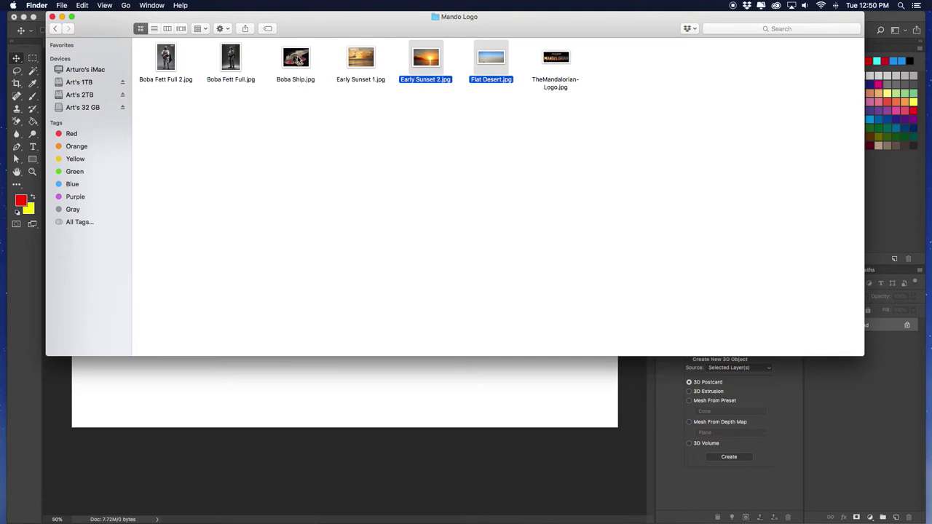
pyautogui.moveTo(493, 60); pyautogui.dragTo(918, 130)
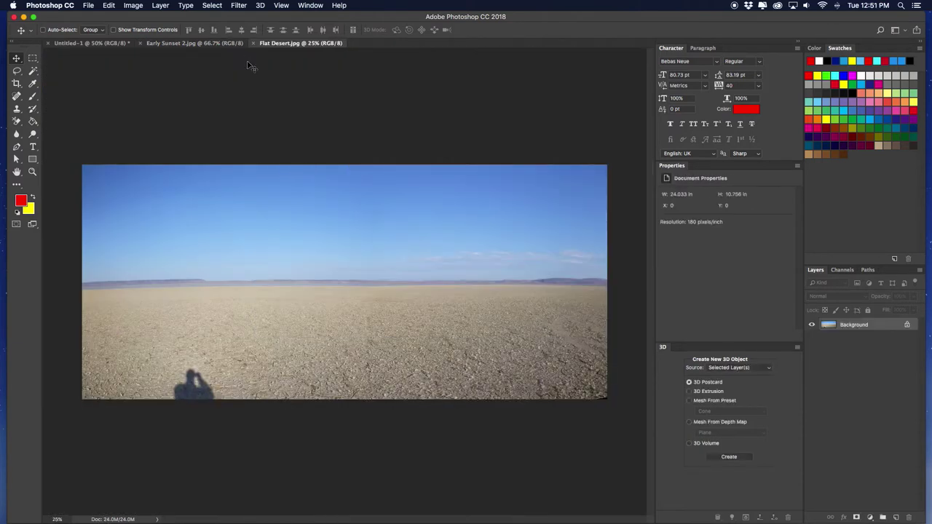
pyautogui.click(175, 45)
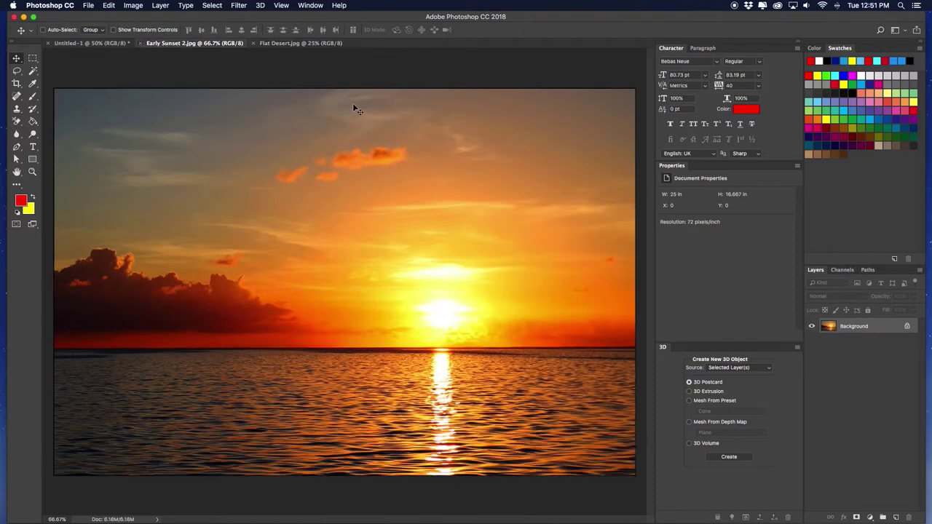
pyautogui.press('super+w')
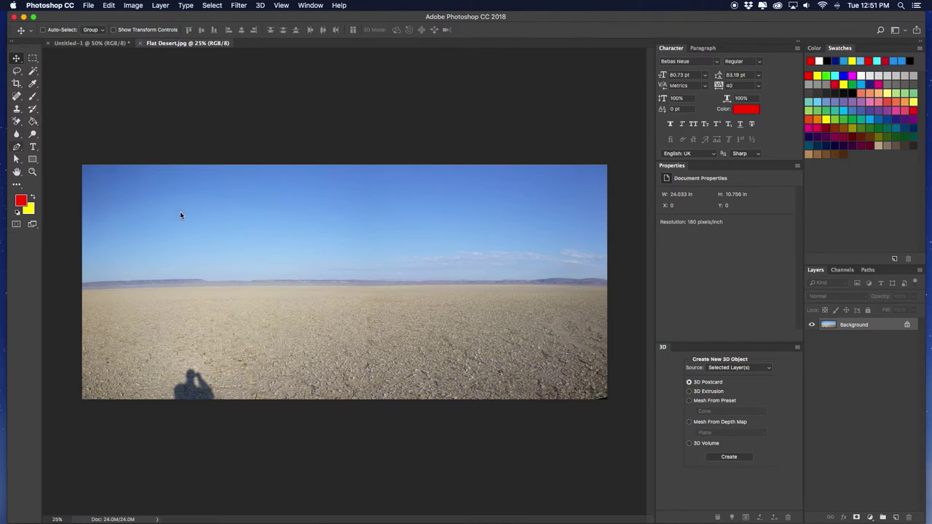
# Start a Pen tool shape along the mountain ridge from the left edge of Flat Desert.jpg, with its stroke set to none.
pyautogui.press('p')
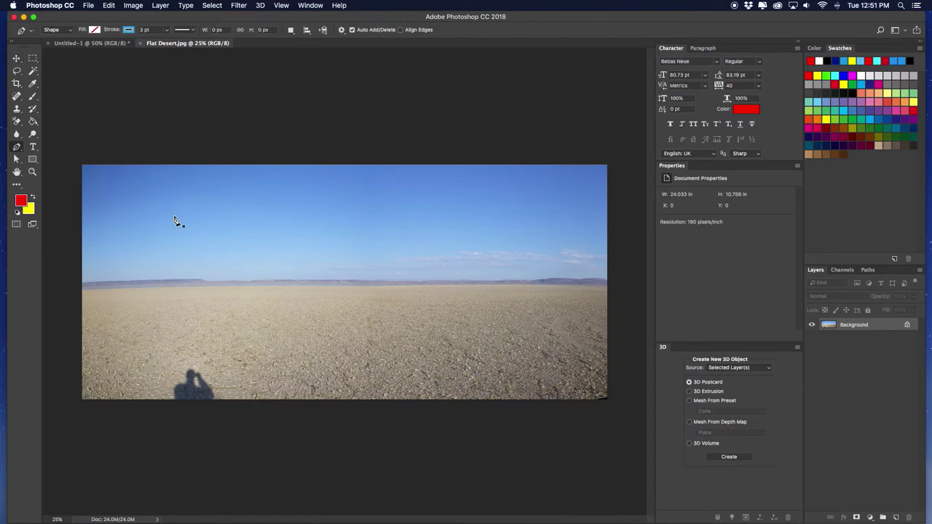
pyautogui.scroll(4, 174, 216)
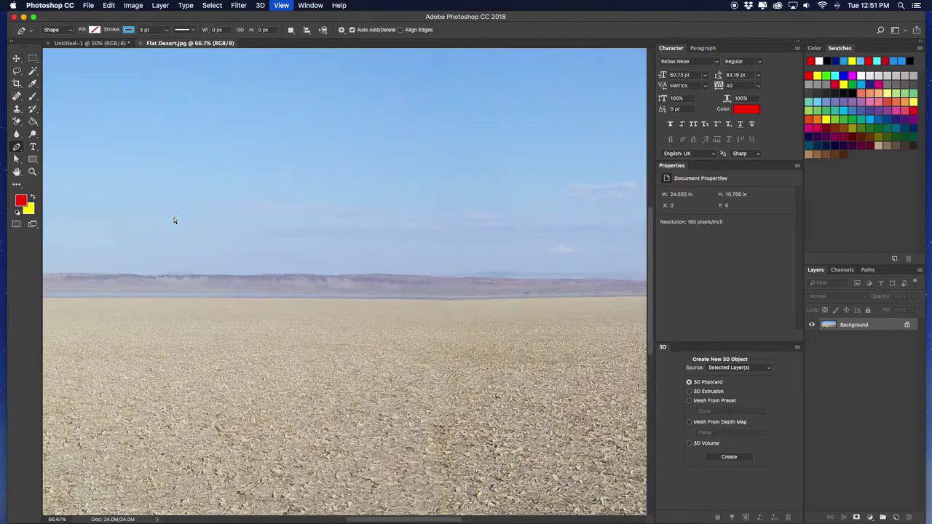
pyautogui.scroll(2, 177, 222)
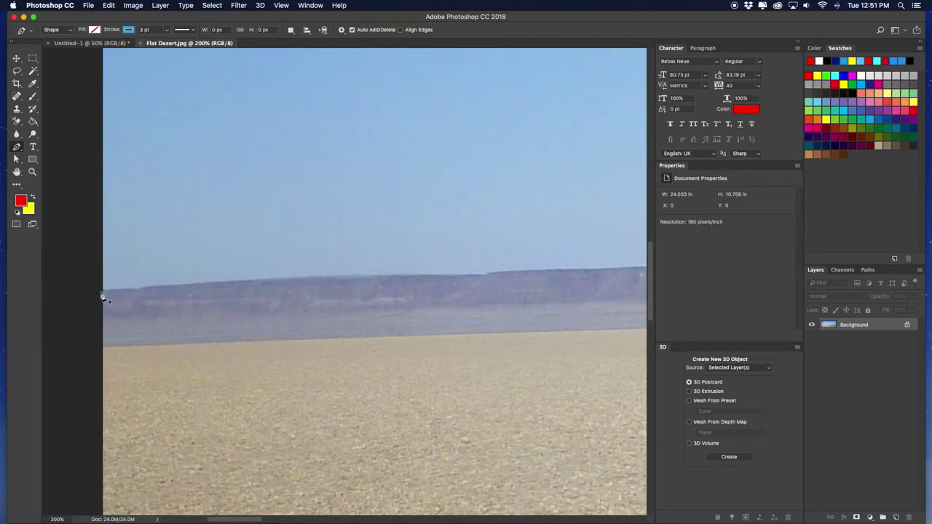
pyautogui.moveTo(122, 292); pyautogui.dragTo(174, 287)
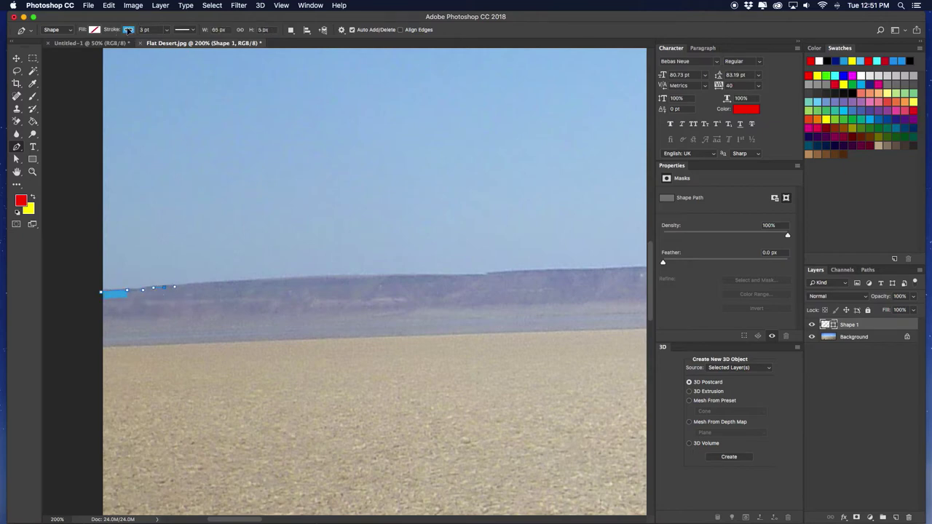
pyautogui.click(128, 30)
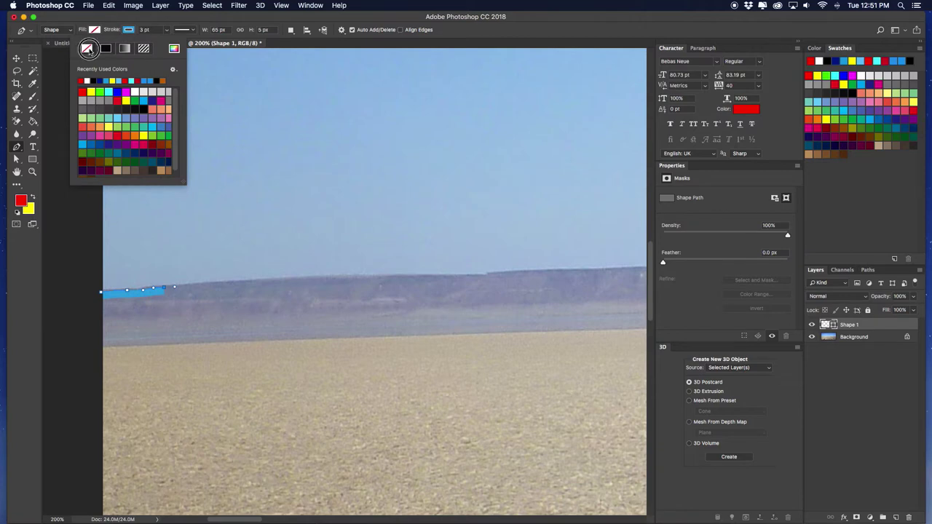
pyautogui.click(86, 48)
pyautogui.click(203, 291)
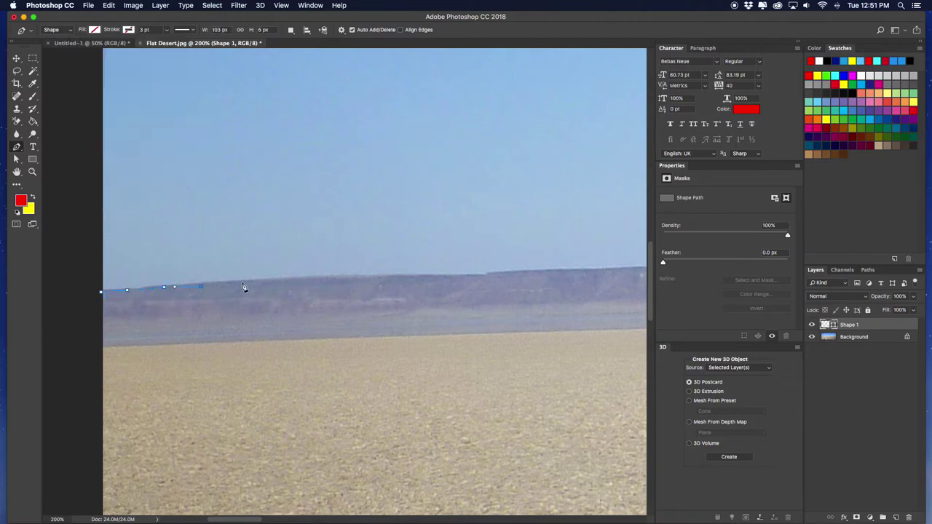
# Continue the pen path along the top of the mountain ridge across the desert image to just beyond its right edge.
pyautogui.moveTo(242, 282); pyautogui.dragTo(329, 281)
pyautogui.moveTo(397, 278)
pyautogui.mouseDown()
pyautogui.moveTo(506, 272)
pyautogui.moveTo(360, 274)
pyautogui.moveTo(388, 267)
pyautogui.mouseUp()
pyautogui.moveTo(458, 270)
pyautogui.mouseDown()
pyautogui.moveTo(470, 266)
pyautogui.moveTo(380, 268)
pyautogui.moveTo(473, 262)
pyautogui.mouseUp()
pyautogui.hscroll(3, 370, 266)
pyautogui.hscroll(5, 346, 264)
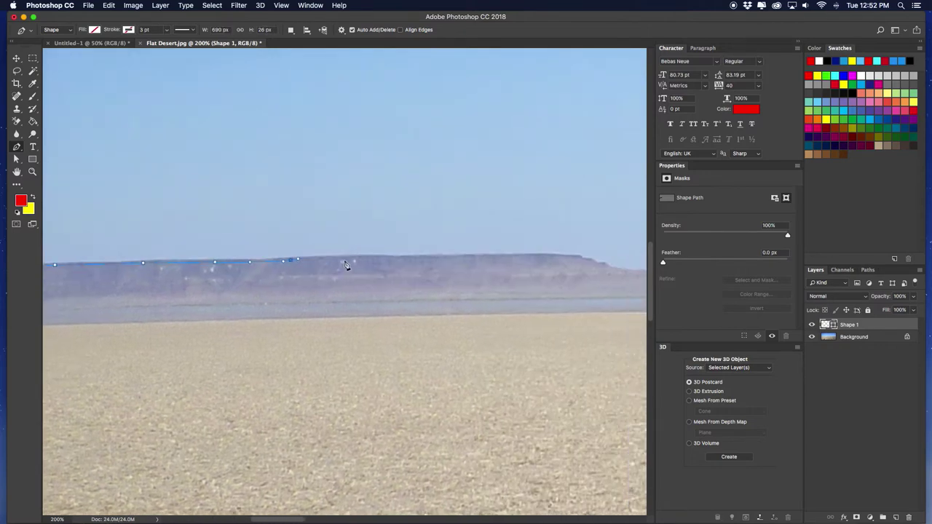
pyautogui.moveTo(348, 260); pyautogui.dragTo(360, 258)
pyautogui.moveTo(427, 260); pyautogui.dragTo(371, 239)
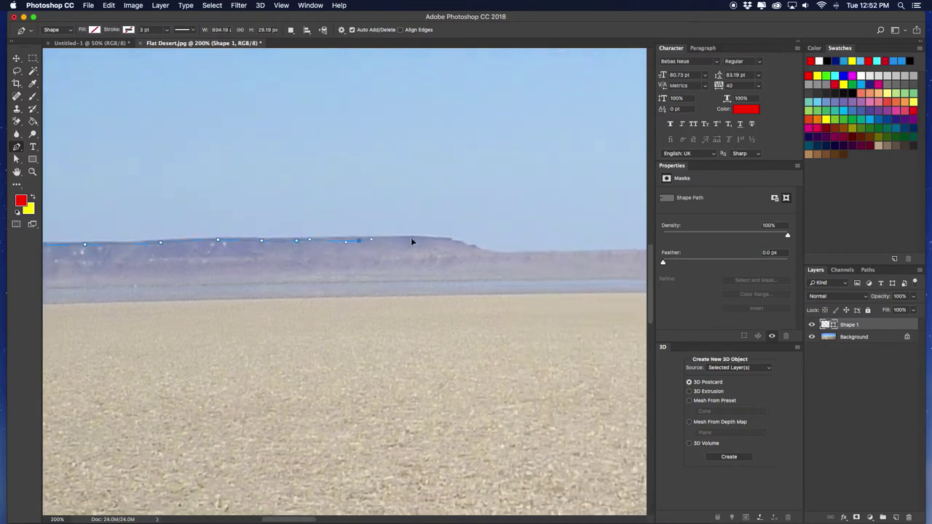
pyautogui.moveTo(440, 239)
pyautogui.mouseDown()
pyautogui.moveTo(410, 235)
pyautogui.moveTo(442, 240)
pyautogui.mouseUp()
pyautogui.keyDown('alt'); pyautogui.click(445, 239); pyautogui.keyUp('alt')
pyautogui.moveTo(465, 245); pyautogui.dragTo(470, 246)
pyautogui.click(499, 253)
pyautogui.moveTo(531, 254); pyautogui.dragTo(218, 224)
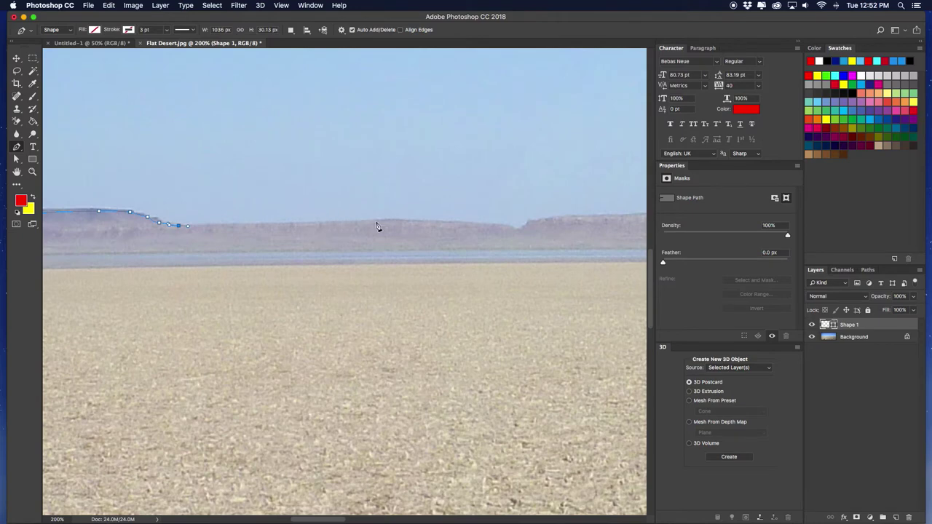
pyautogui.moveTo(314, 224); pyautogui.dragTo(334, 223)
pyautogui.moveTo(404, 221); pyautogui.dragTo(431, 223)
pyautogui.moveTo(510, 229); pyautogui.dragTo(546, 220)
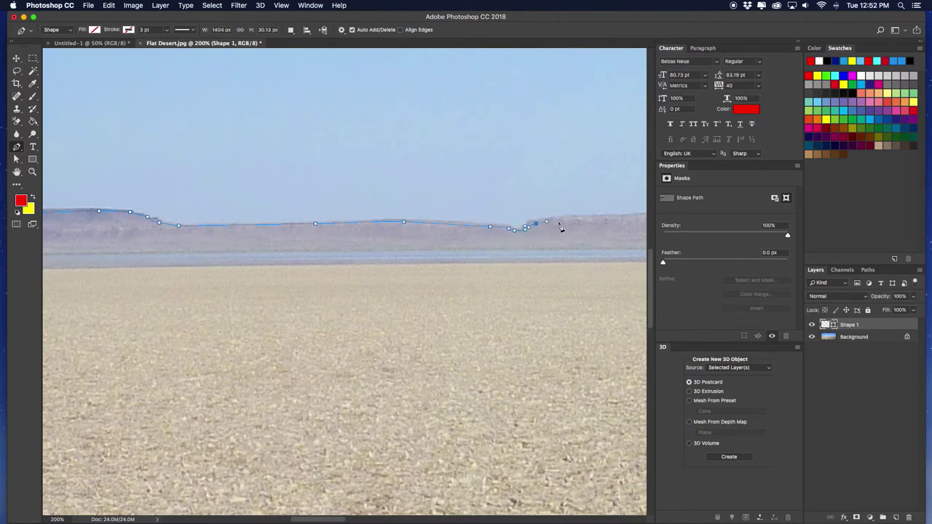
pyautogui.hscroll(10, 218, 229)
pyautogui.moveTo(222, 225); pyautogui.dragTo(235, 225)
pyautogui.moveTo(328, 220); pyautogui.dragTo(362, 218)
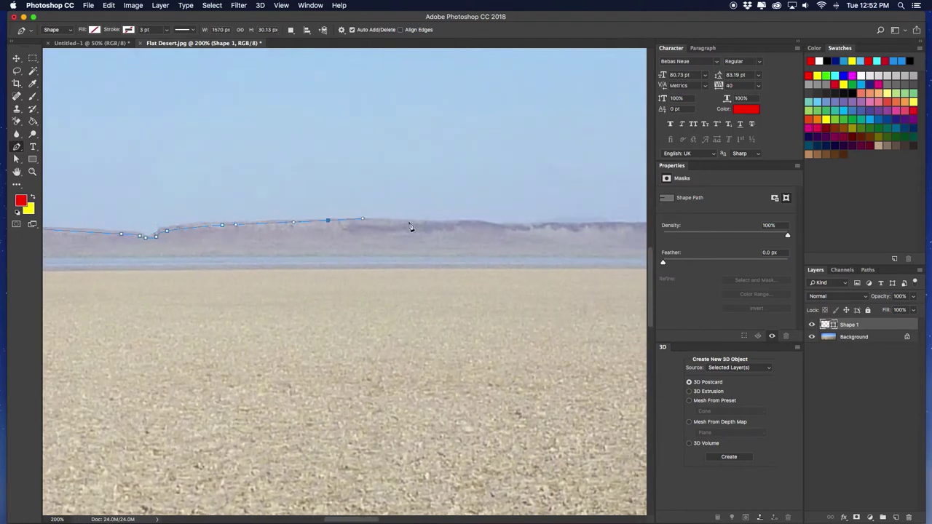
pyautogui.moveTo(464, 223); pyautogui.dragTo(389, 214)
pyautogui.click(312, 216)
pyautogui.click(446, 214)
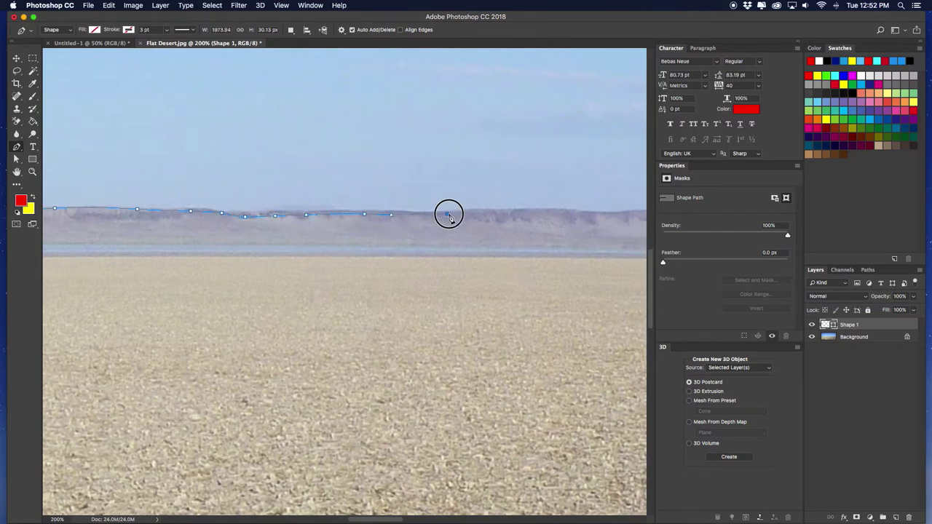
pyautogui.moveTo(476, 215); pyautogui.dragTo(448, 216)
pyautogui.click(494, 219)
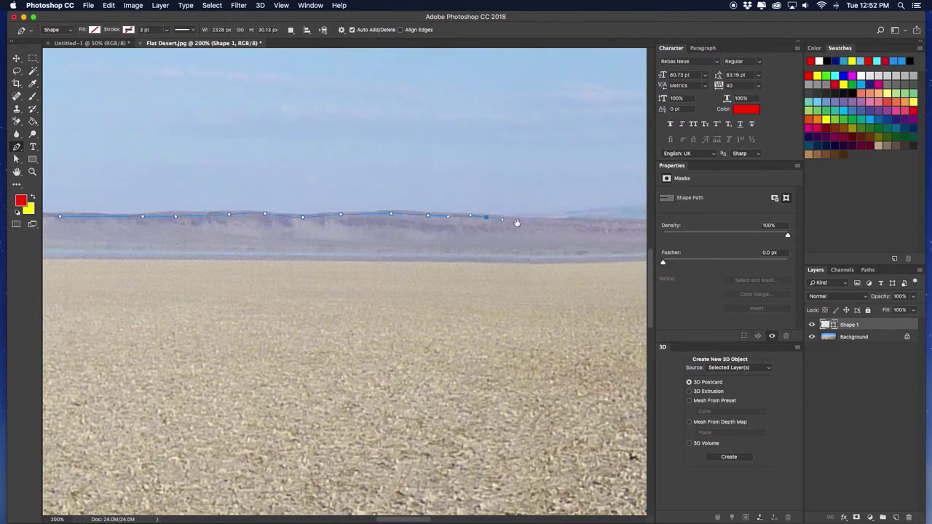
pyautogui.hscroll(5, 516, 223)
pyautogui.click(386, 215)
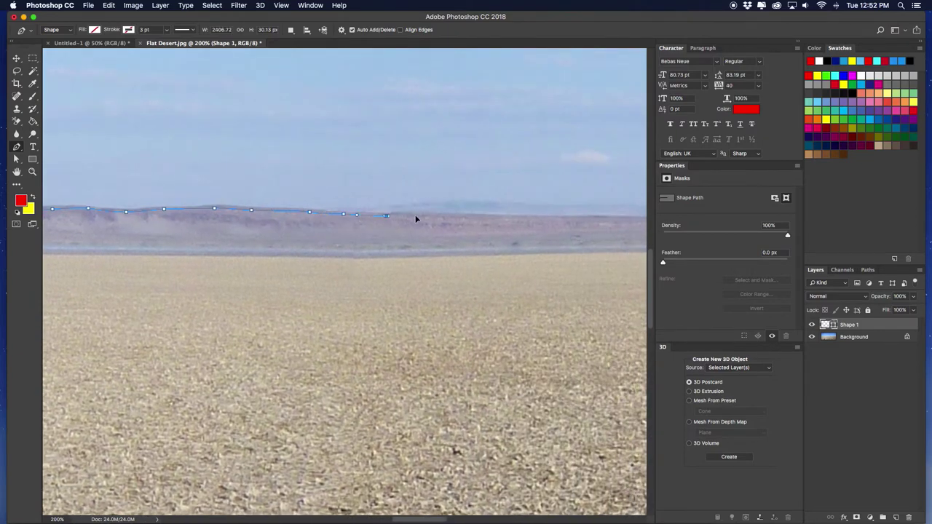
pyautogui.moveTo(444, 217); pyautogui.dragTo(424, 211)
pyautogui.click(517, 210)
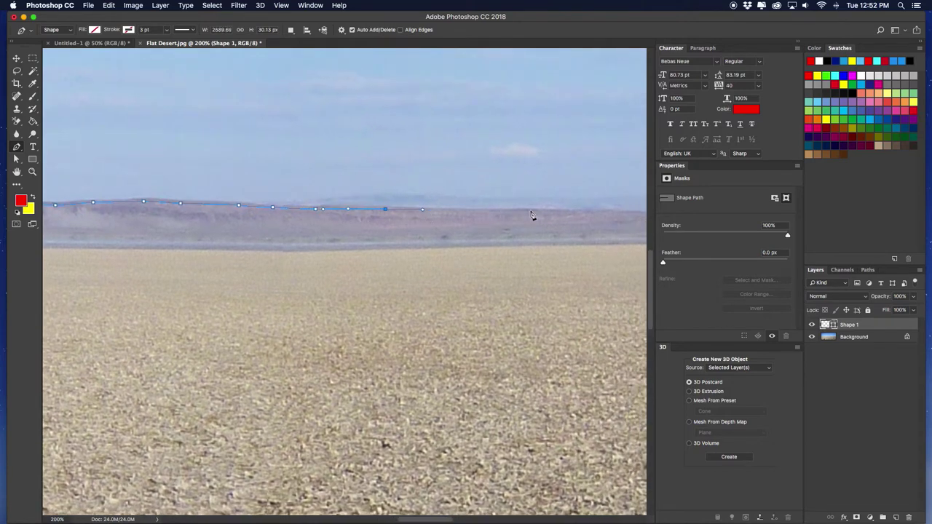
pyautogui.moveTo(535, 216)
pyautogui.mouseDown()
pyautogui.moveTo(355, 214)
pyautogui.moveTo(479, 215)
pyautogui.mouseUp()
pyautogui.click(535, 206)
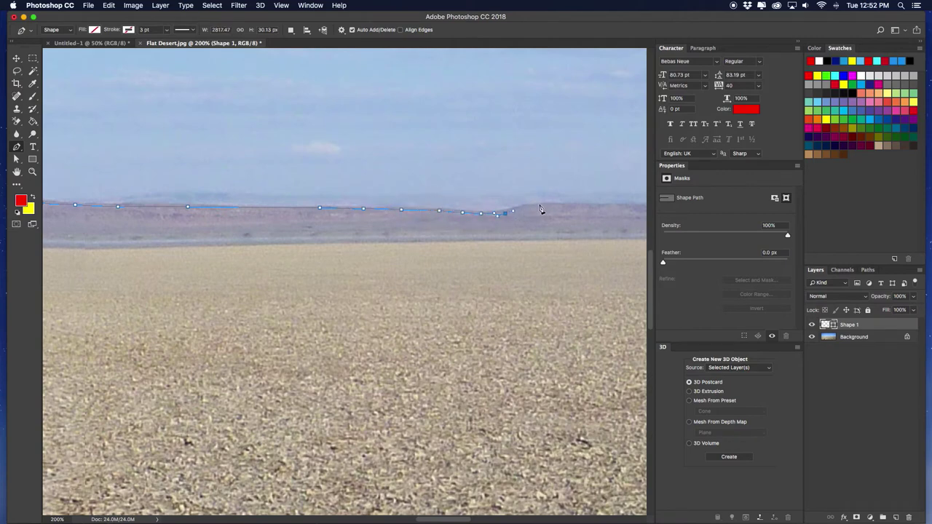
pyautogui.moveTo(547, 208)
pyautogui.mouseDown()
pyautogui.moveTo(358, 200)
pyautogui.moveTo(433, 197)
pyautogui.moveTo(510, 199)
pyautogui.moveTo(285, 204)
pyautogui.moveTo(263, 212)
pyautogui.moveTo(341, 210)
pyautogui.mouseUp()
pyautogui.moveTo(399, 209); pyautogui.dragTo(504, 208)
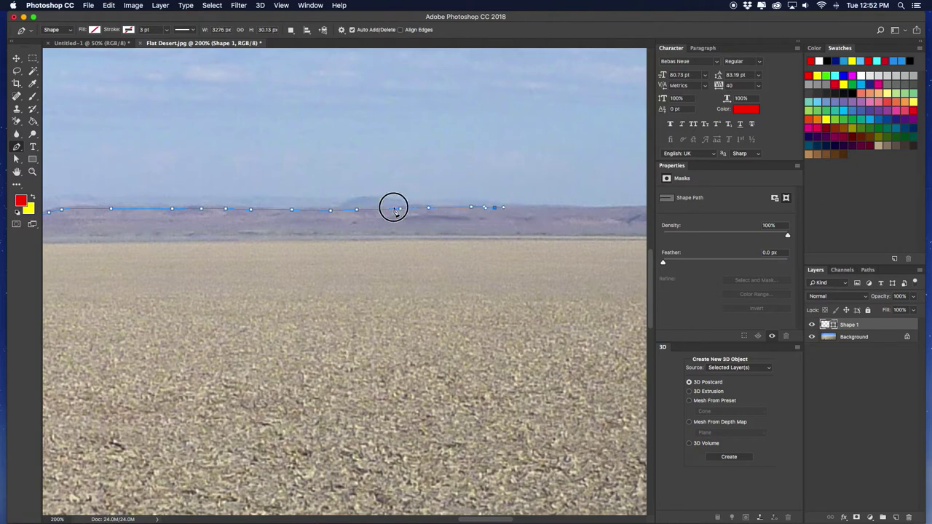
pyautogui.hscroll(8, 237, 211)
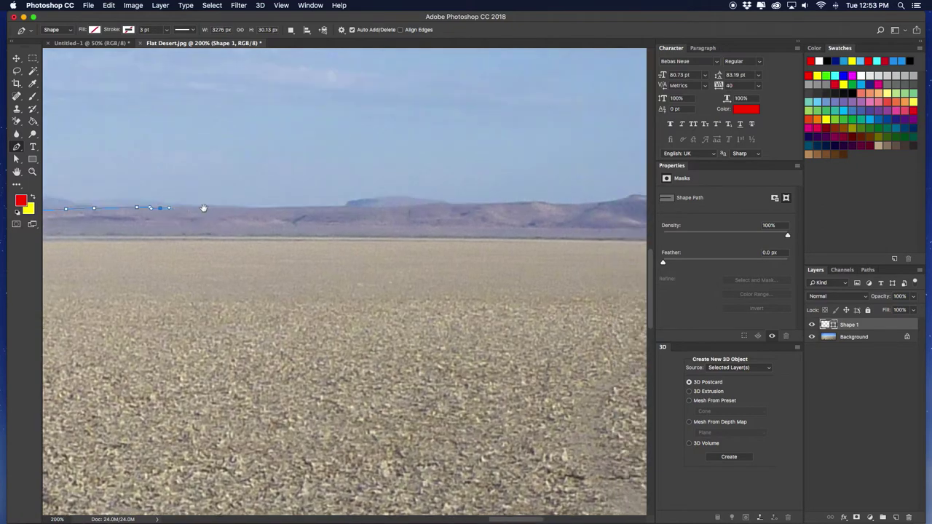
pyautogui.moveTo(201, 209); pyautogui.dragTo(220, 209)
pyautogui.moveTo(277, 210); pyautogui.dragTo(352, 201)
pyautogui.moveTo(433, 201); pyautogui.dragTo(466, 208)
pyautogui.click(384, 211)
pyautogui.moveTo(492, 209); pyautogui.dragTo(369, 213)
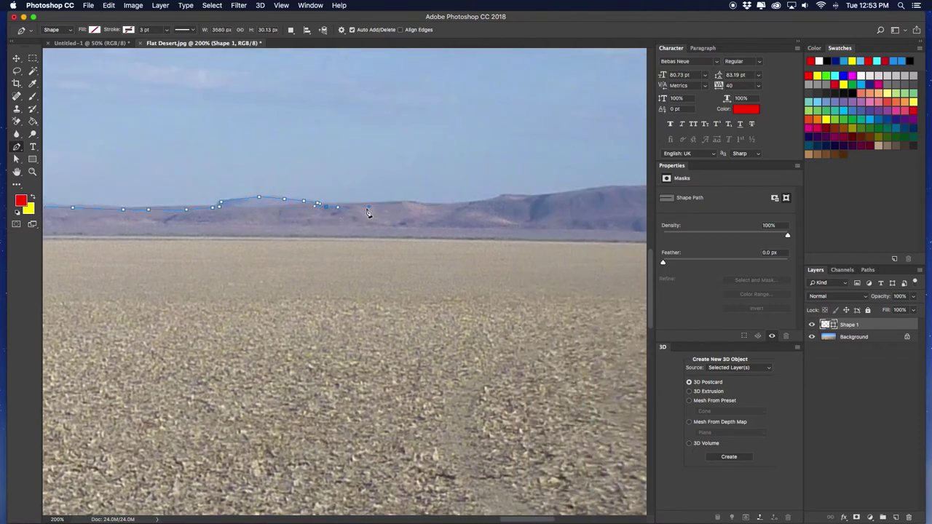
pyautogui.click(356, 207)
pyautogui.click(388, 205)
pyautogui.click(415, 205)
pyautogui.moveTo(440, 207); pyautogui.dragTo(455, 208)
pyautogui.click(525, 202)
pyautogui.moveTo(525, 201); pyautogui.dragTo(251, 195)
pyautogui.click(270, 191)
pyautogui.click(292, 192)
pyautogui.click(325, 188)
pyautogui.click(346, 186)
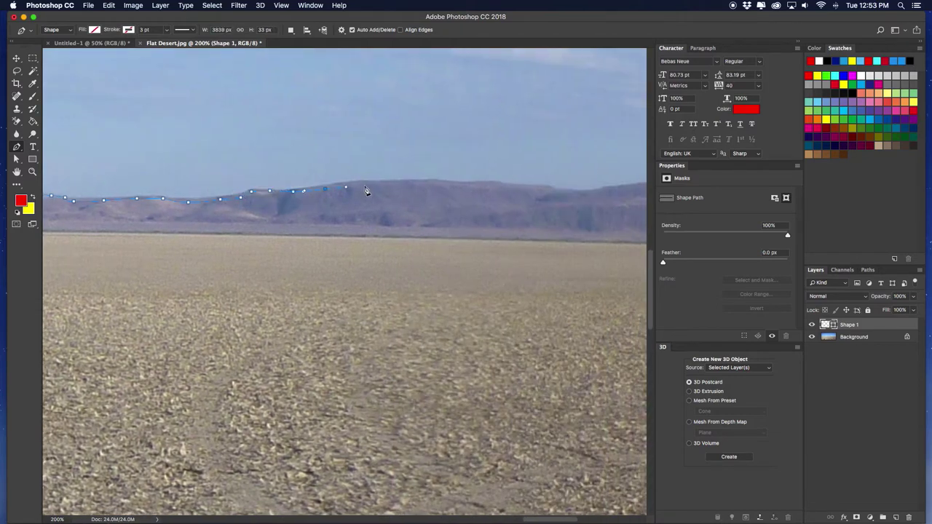
pyautogui.moveTo(378, 184); pyautogui.dragTo(388, 183)
pyautogui.click(446, 182)
pyautogui.click(487, 183)
pyautogui.click(514, 185)
pyautogui.click(529, 187)
pyautogui.moveTo(551, 189)
pyautogui.mouseDown()
pyautogui.moveTo(560, 195)
pyautogui.moveTo(308, 197)
pyautogui.moveTo(362, 190)
pyautogui.mouseUp()
pyautogui.click(318, 190)
pyautogui.click(325, 189)
pyautogui.click(336, 189)
pyautogui.click(385, 186)
pyautogui.click(420, 182)
pyautogui.click(444, 181)
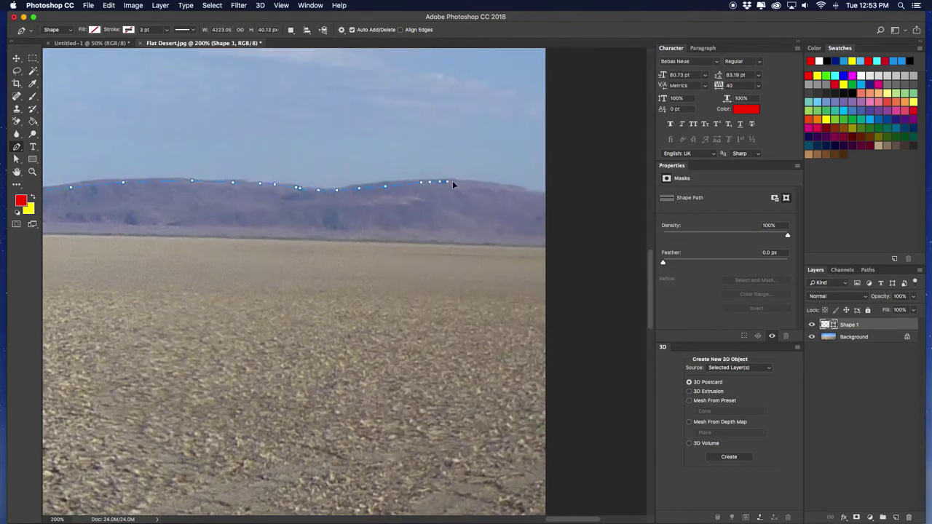
pyautogui.click(456, 181)
pyautogui.click(469, 183)
pyautogui.click(493, 185)
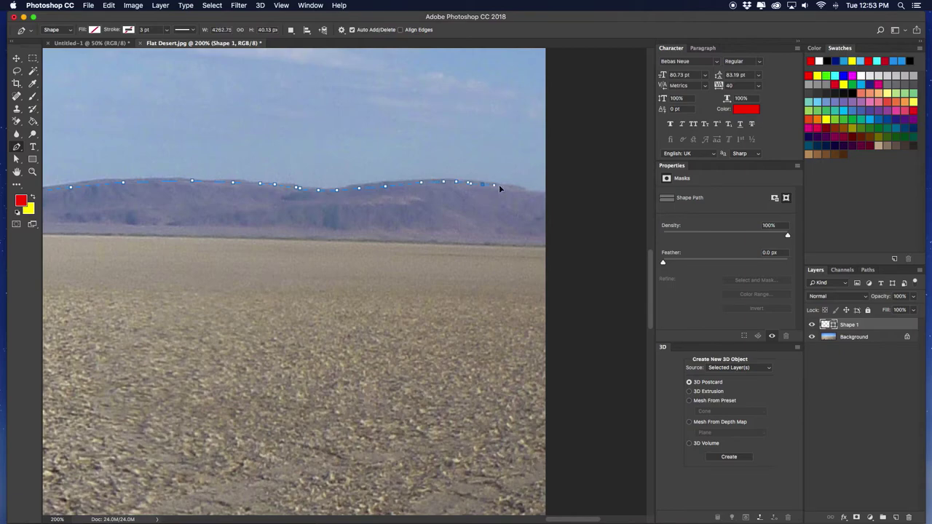
pyautogui.click(552, 192)
# Close the pen path around the desert ground by placing corners below the image and returning to the starting point.
pyautogui.press('super+minus')
pyautogui.press('super+minus')
pyautogui.press('super+minus')
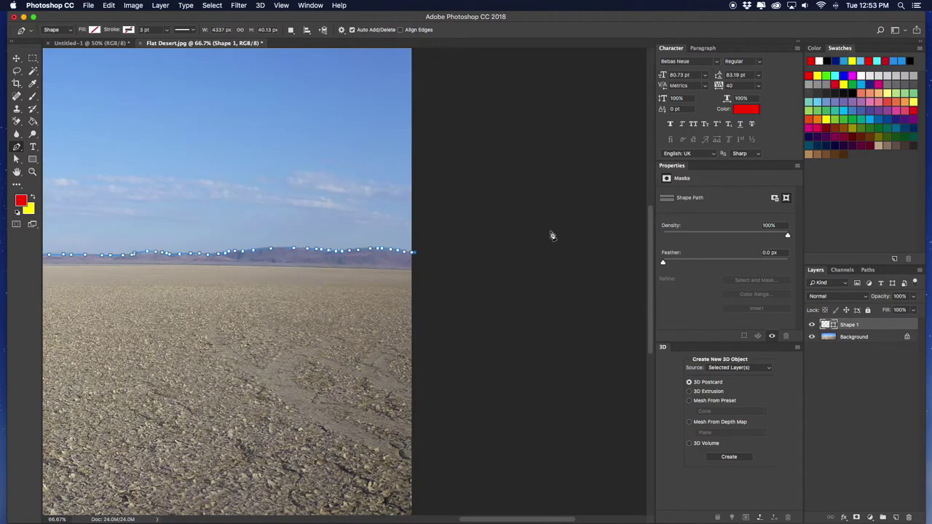
pyautogui.press('super+minus')
pyautogui.press('super+minus')
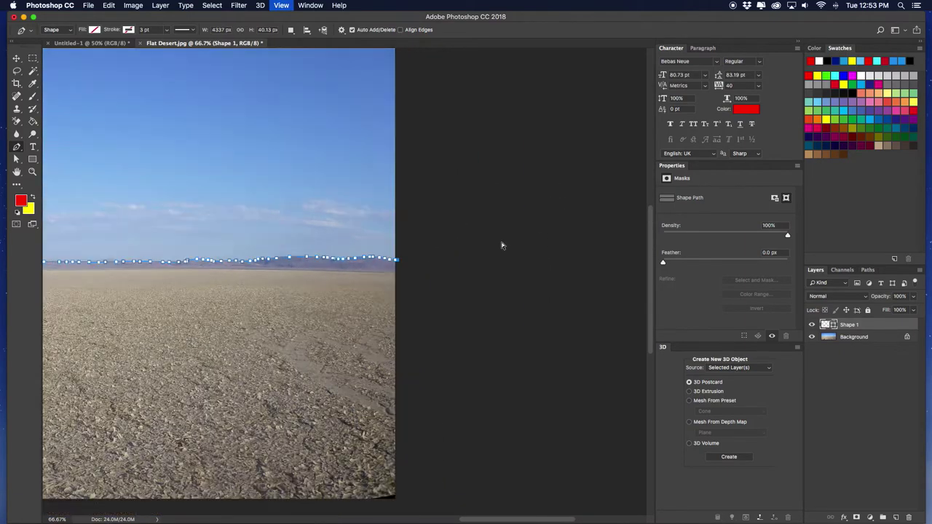
pyautogui.click(389, 438)
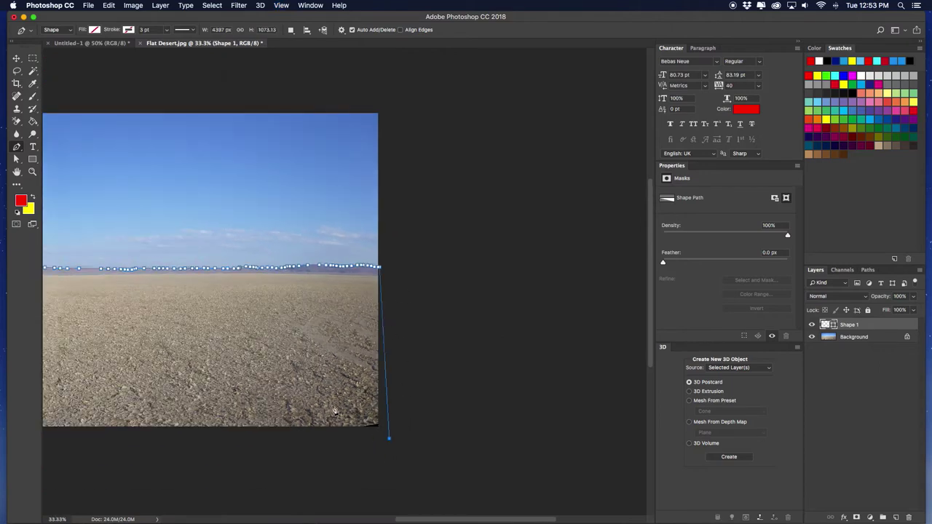
pyautogui.hscroll(-10, 243, 437)
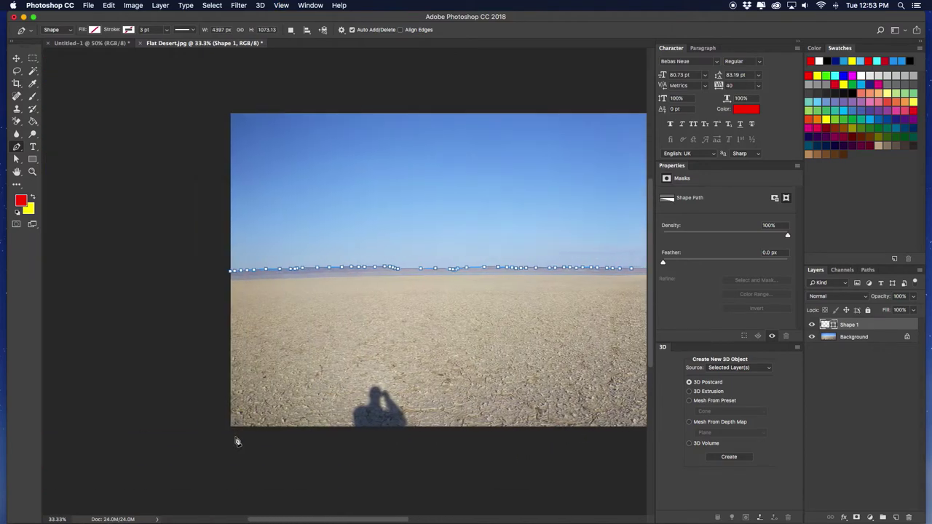
pyautogui.click(226, 440)
pyautogui.click(228, 270)
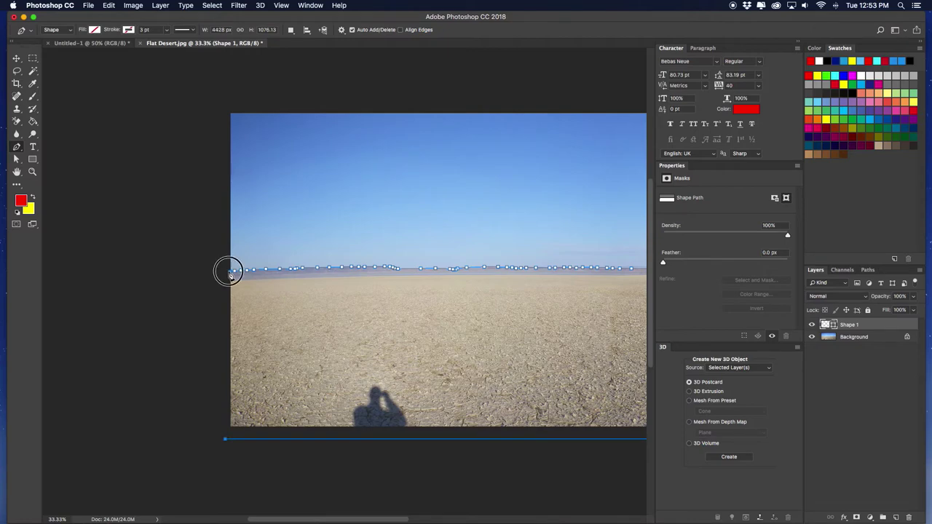
# Unlock the desert image's Background layer to make it a regular layer, leaving its layer style unchanged.
pyautogui.press('v')
pyautogui.press('super+minus')
pyautogui.press('super+minus')
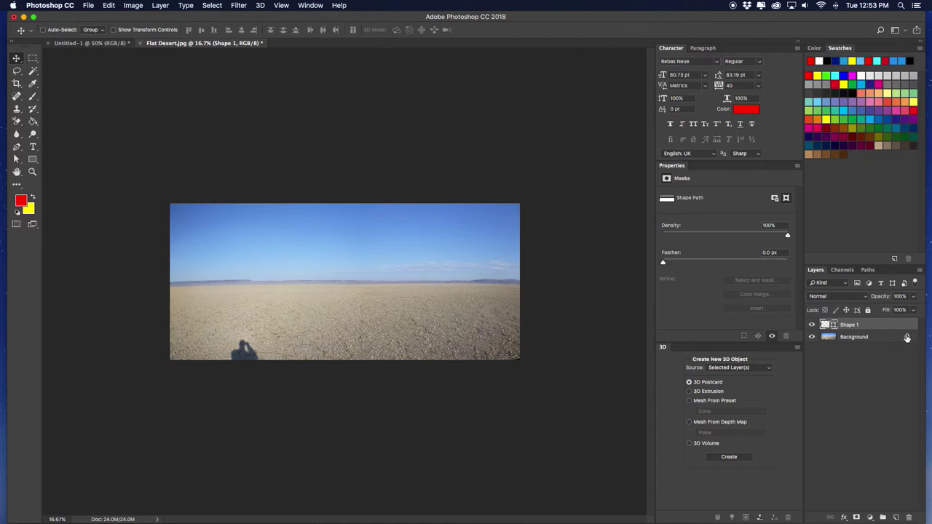
pyautogui.click(906, 337)
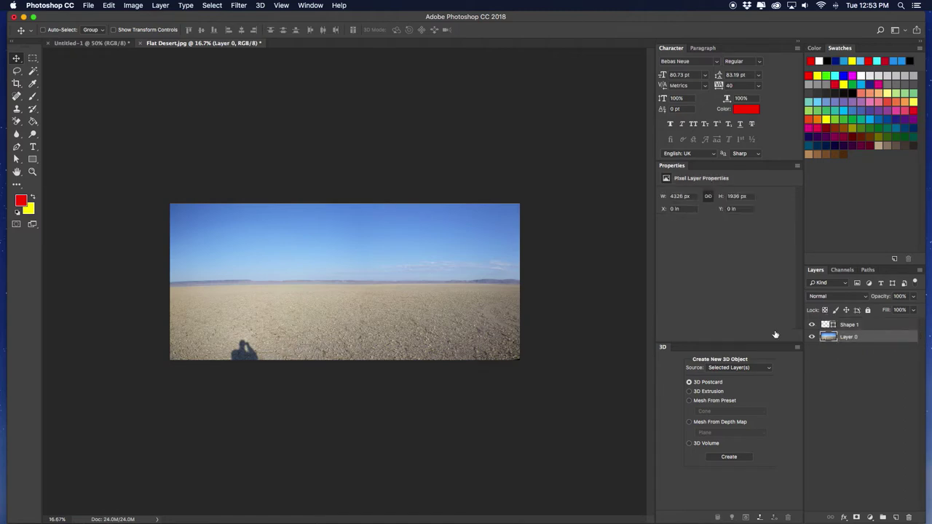
pyautogui.doubleClick(858, 319)
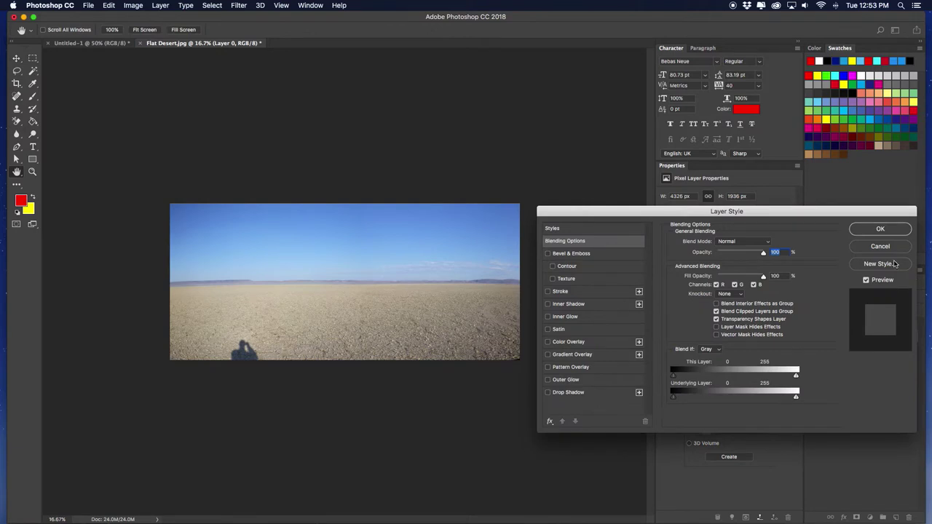
pyautogui.press('Escape')
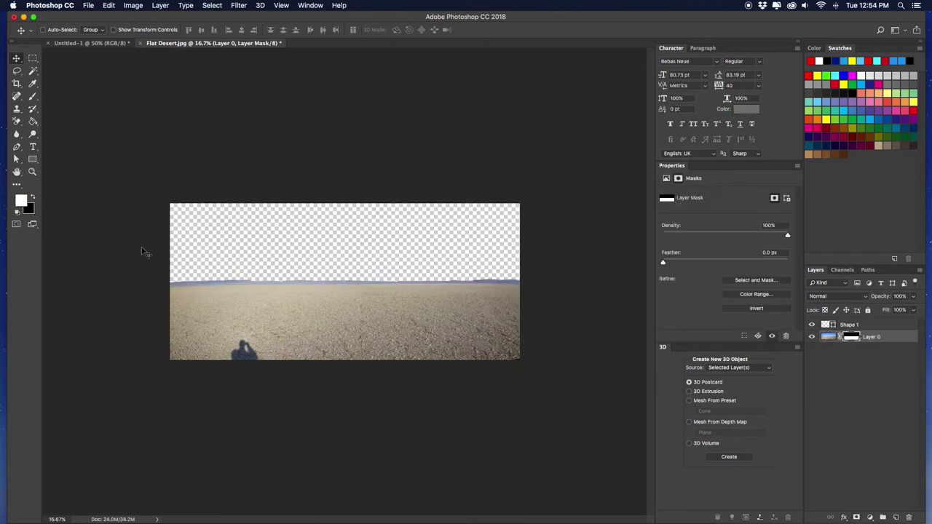
# Copy the masked desert layer from Flat Desert.jpg into the Untitled-1 document and raise it so the ground fills about the lower half.
pyautogui.click(877, 338)
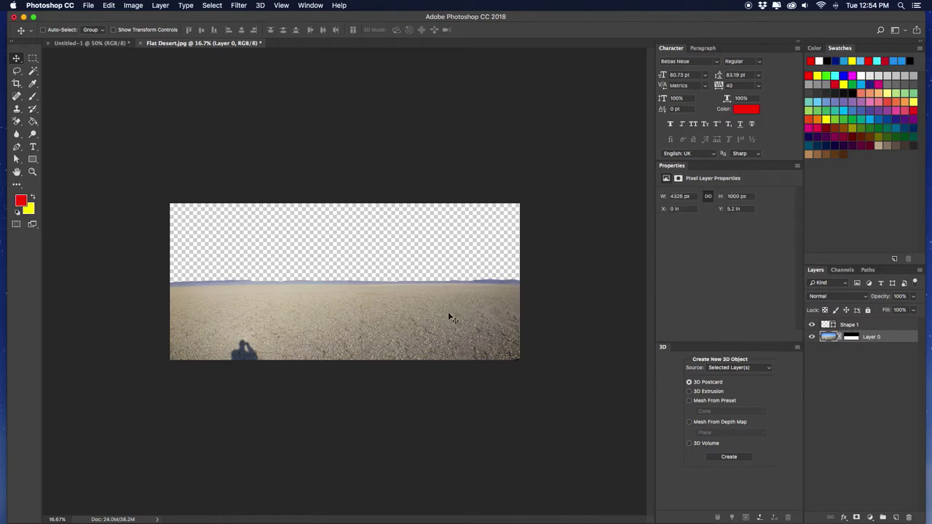
pyautogui.moveTo(356, 314); pyautogui.dragTo(117, 79)
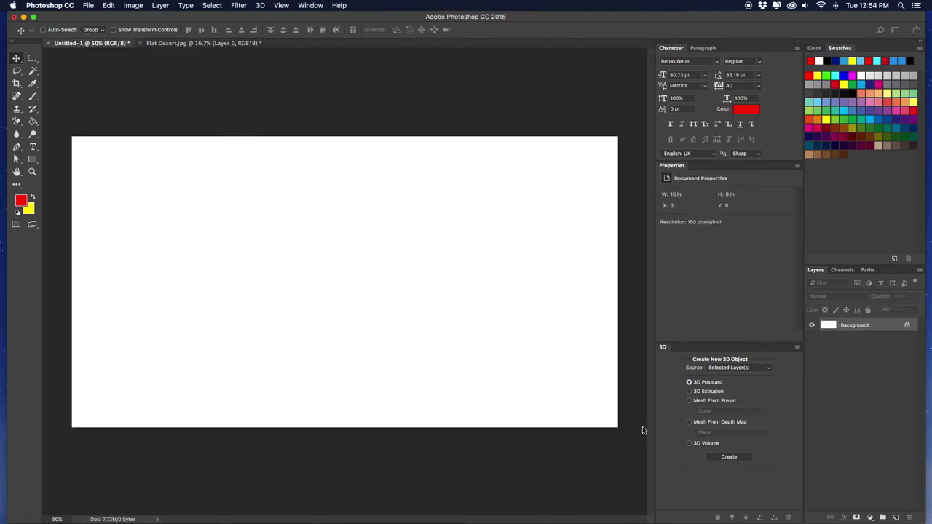
pyautogui.moveTo(642, 431); pyautogui.dragTo(642, 430)
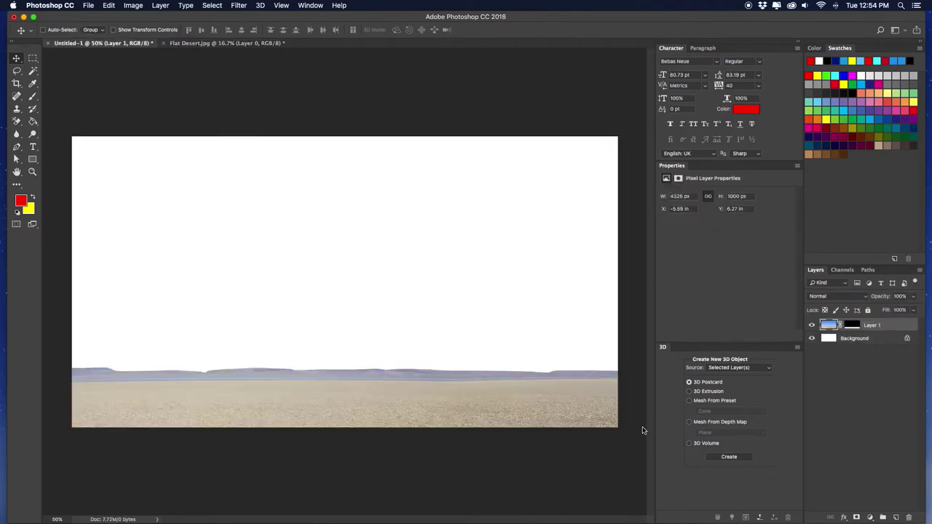
pyautogui.press('super+minus')
pyautogui.moveTo(401, 372); pyautogui.dragTo(396, 317)
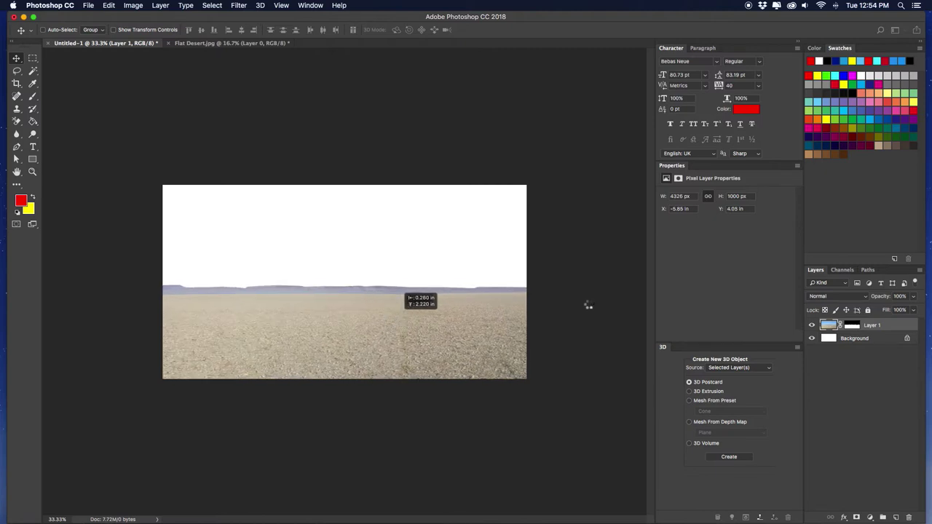
# Scale the desert layer proportionally around its centre to about 74.8% and apply the transformation.
pyautogui.press('super+t')
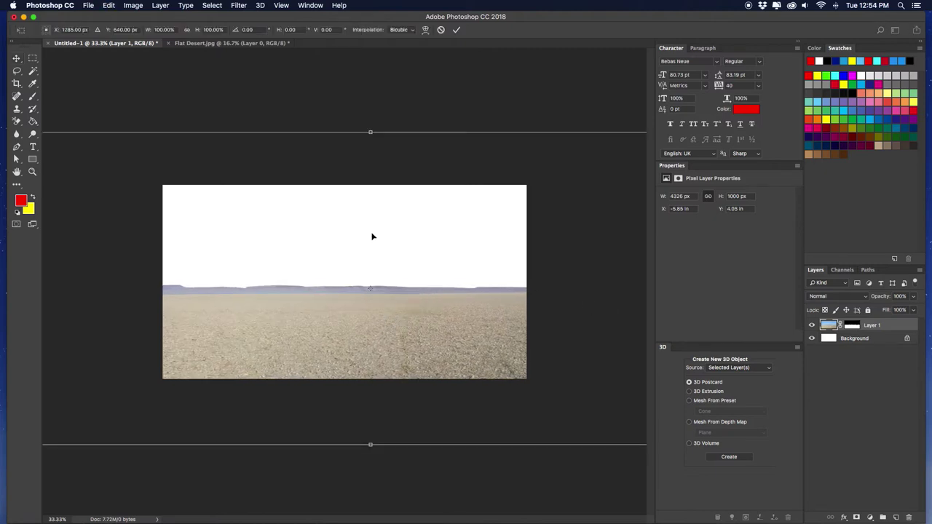
pyautogui.press('super+minus')
pyautogui.press('super+minus')
pyautogui.moveTo(533, 204); pyautogui.dragTo(487, 217)
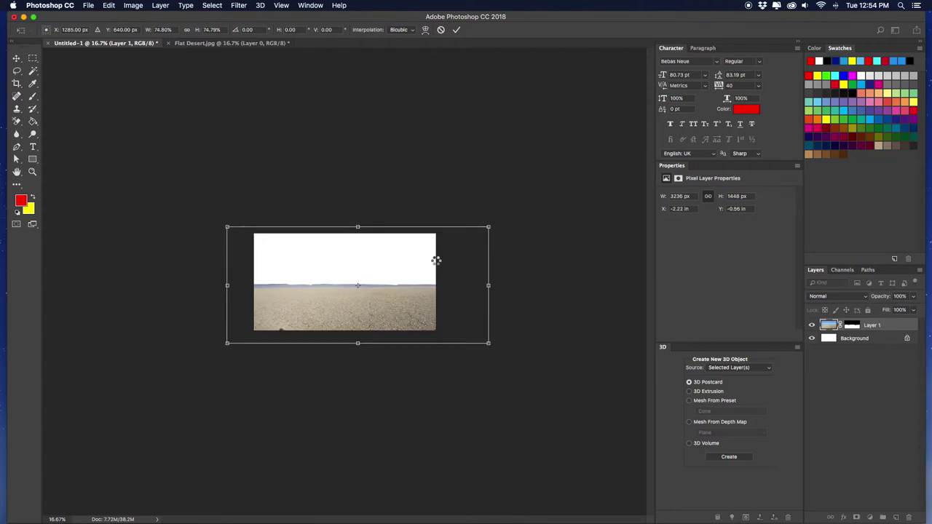
pyautogui.press('Return')
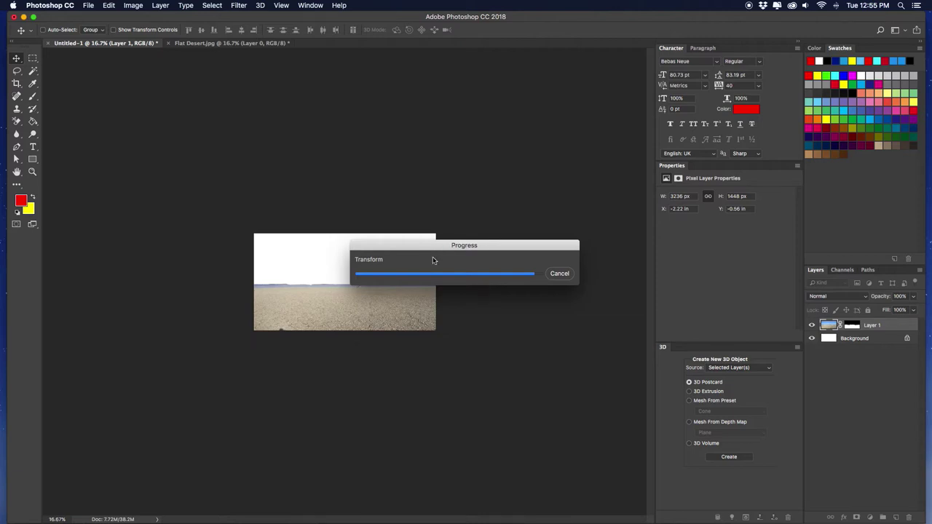
# Reposition the desert layer so the ground spans the canvas width, its ridge sits just below mid-height and the photographer's shadow falls outside.
pyautogui.click(868, 340)
pyautogui.keyDown('shift'); pyautogui.click(874, 326); pyautogui.keyUp('shift')
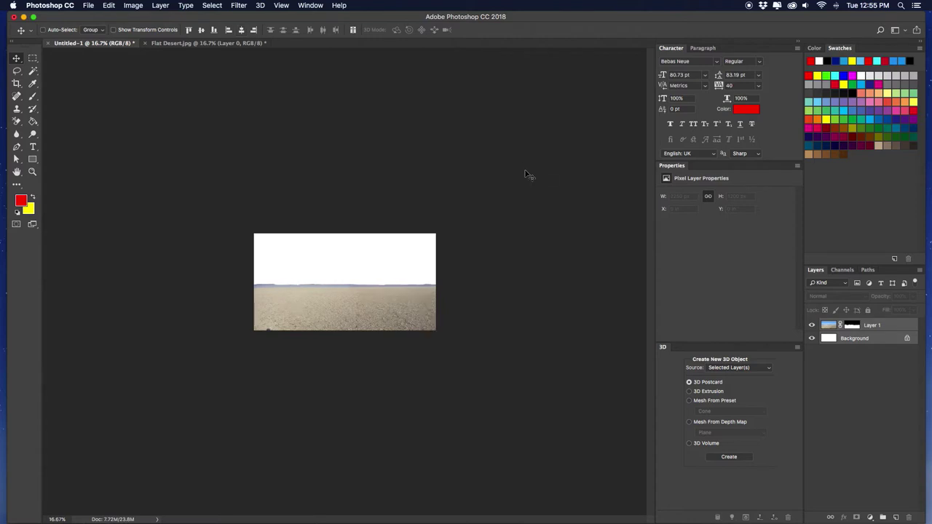
pyautogui.press('super+plus')
pyautogui.press('super+plus')
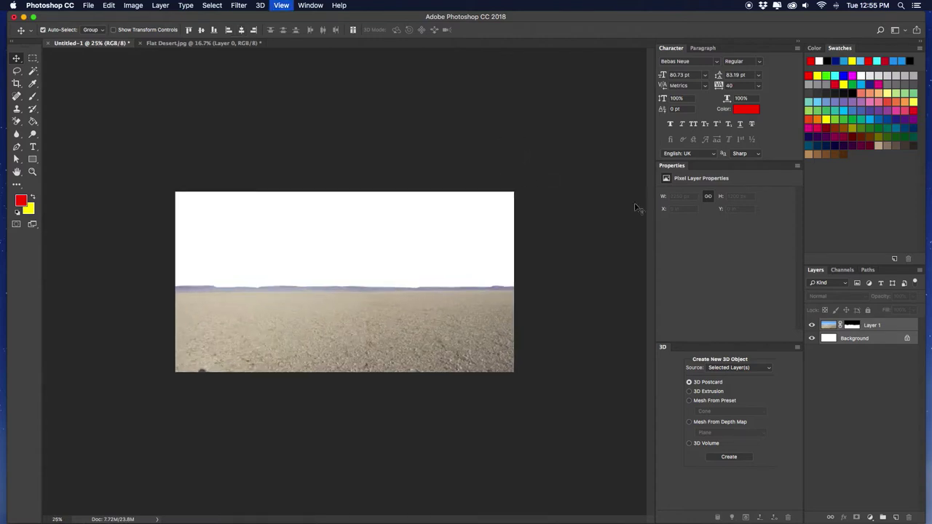
pyautogui.click(887, 327)
pyautogui.moveTo(437, 288); pyautogui.dragTo(437, 294)
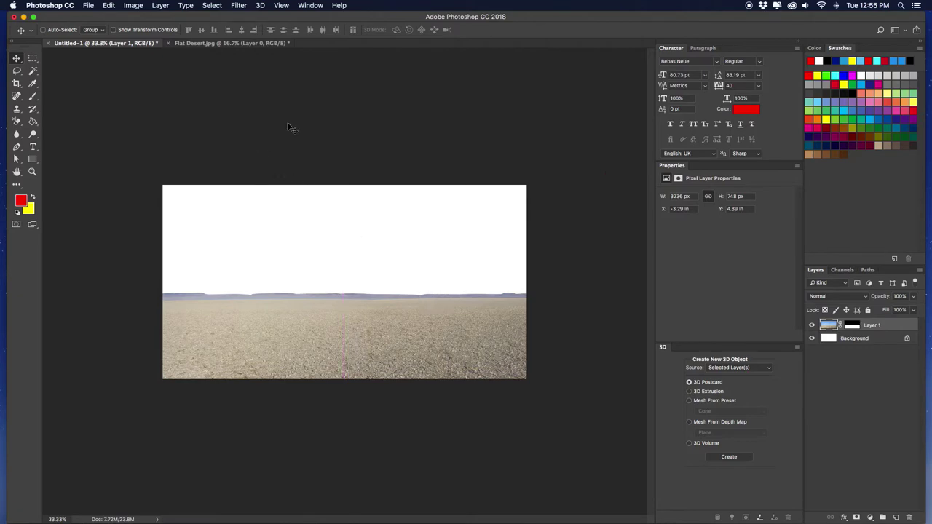
# Place Early Sunset 2.jpg from the Mando Logo folder into the document, scaled to about 70.7% so it covers the whole canvas.
pyautogui.hotkey('ctrl', 'Up')
pyautogui.click(509, 124)
pyautogui.click(540, 111)
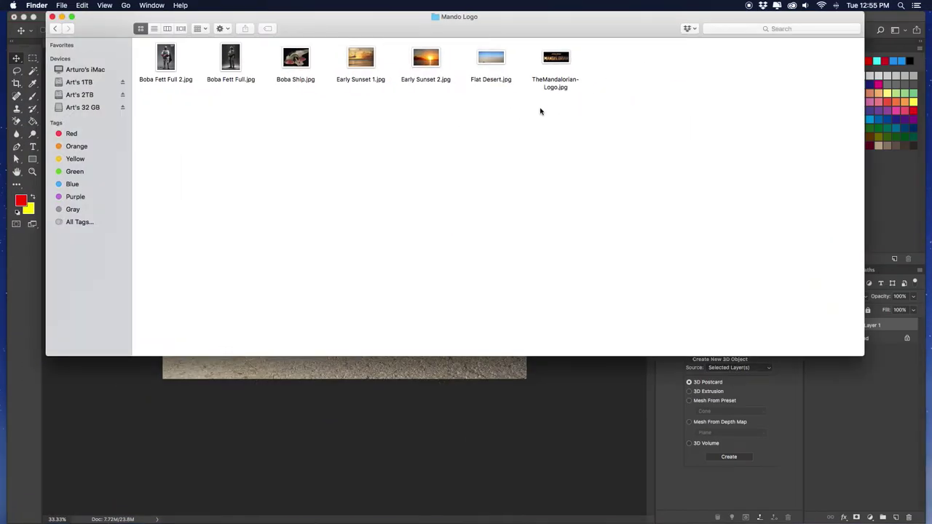
pyautogui.click(360, 58)
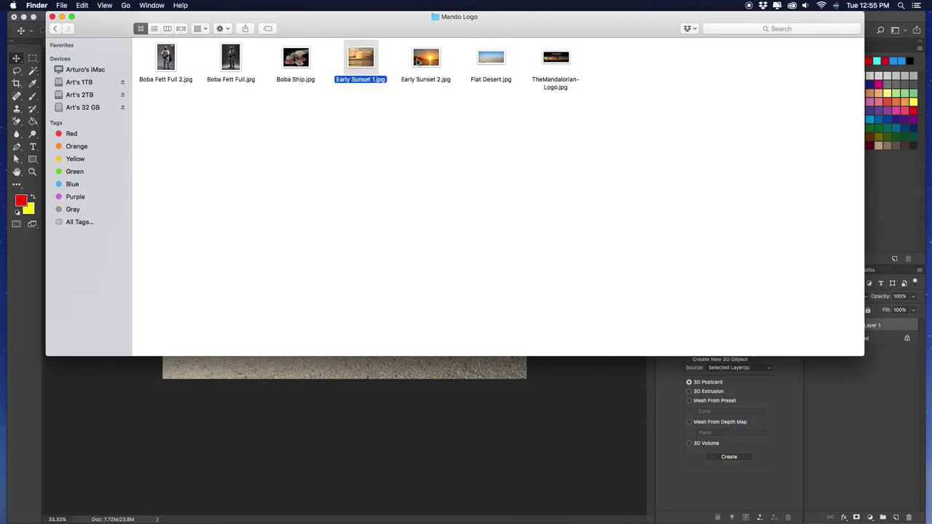
pyautogui.click(425, 59)
pyautogui.moveTo(428, 61); pyautogui.dragTo(469, 380)
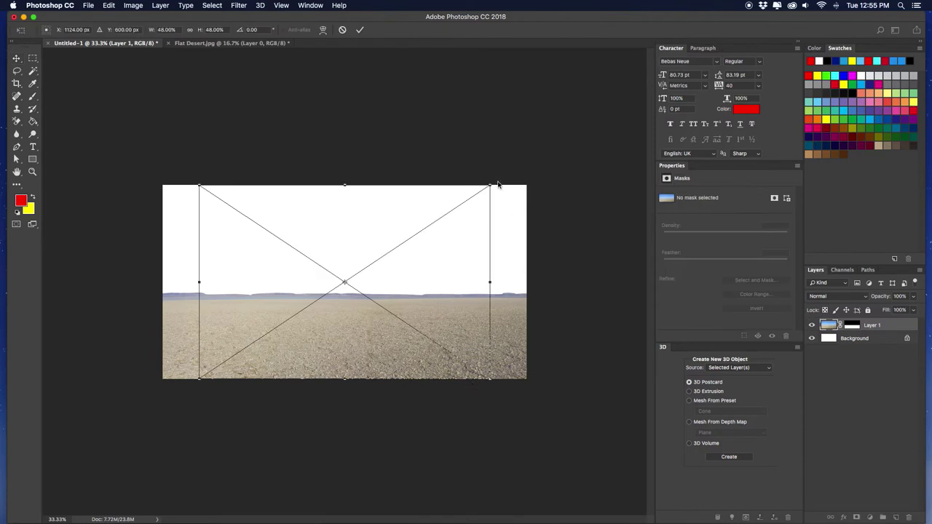
pyautogui.moveTo(490, 186); pyautogui.dragTo(556, 135)
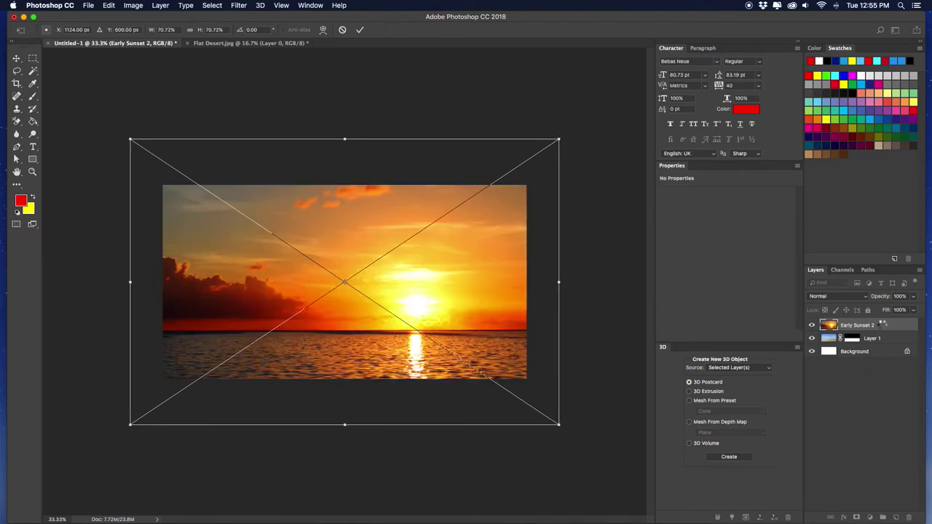
pyautogui.press('Return')
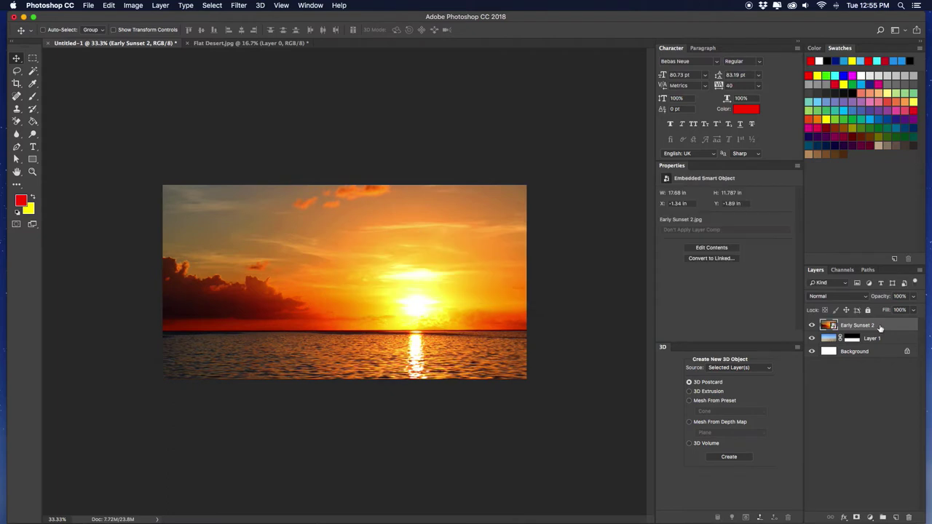
# Put the Early Sunset 2 layer beneath the desert layer and raise the image until the full sun sits just above the ridge.
pyautogui.moveTo(887, 326); pyautogui.dragTo(888, 346)
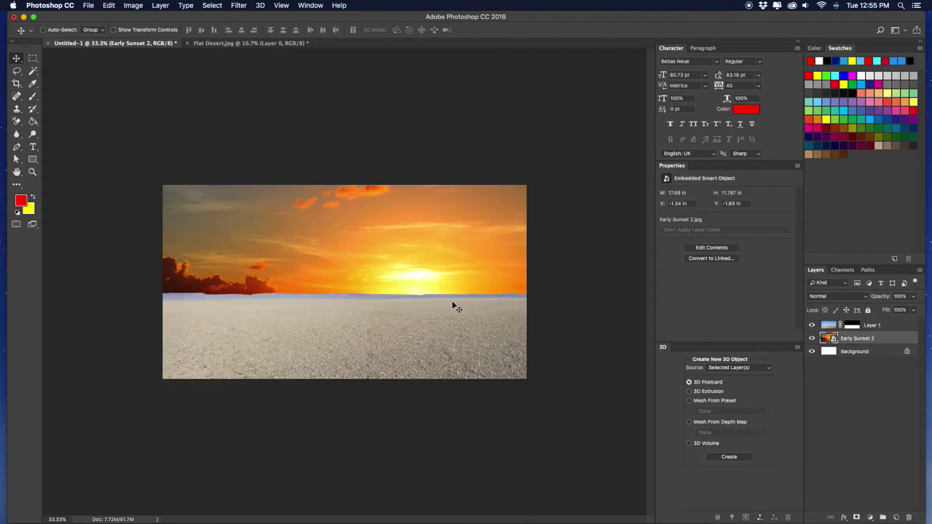
pyautogui.moveTo(428, 271); pyautogui.dragTo(419, 240)
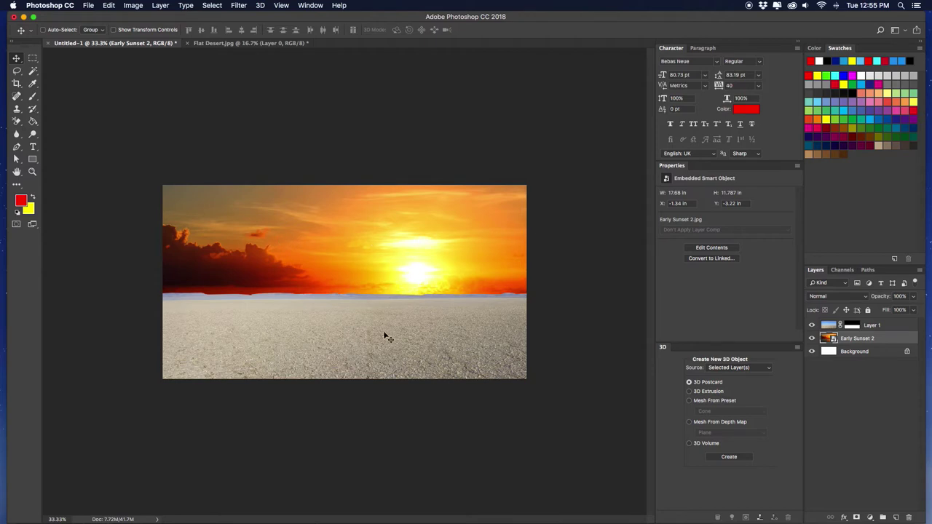
# Rename Layer 1 as Desert.
pyautogui.click(886, 328)
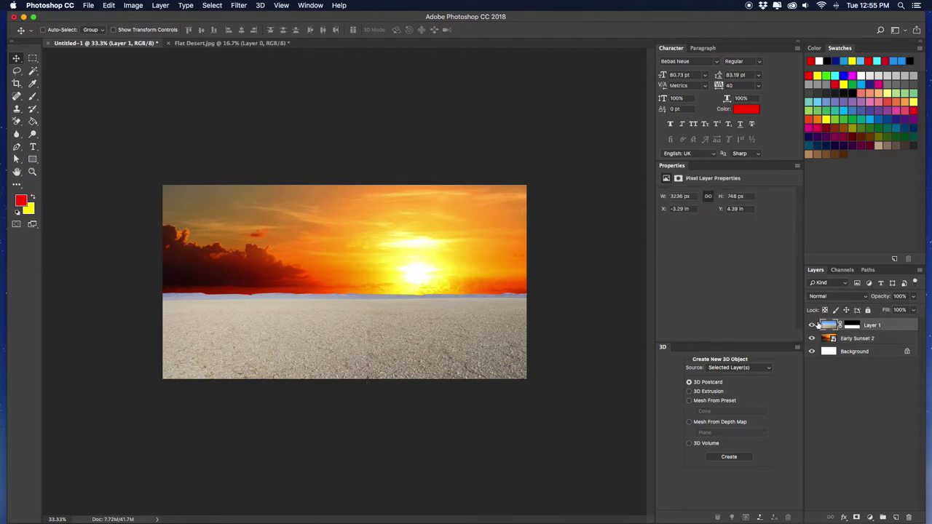
pyautogui.doubleClick(873, 329)
pyautogui.write('Desert')
pyautogui.press('Return')
# Open the Camera Raw Filter for the Desert layer and shrink and move its window so part of the sunset composition stays in view.
pyautogui.click(239, 5)
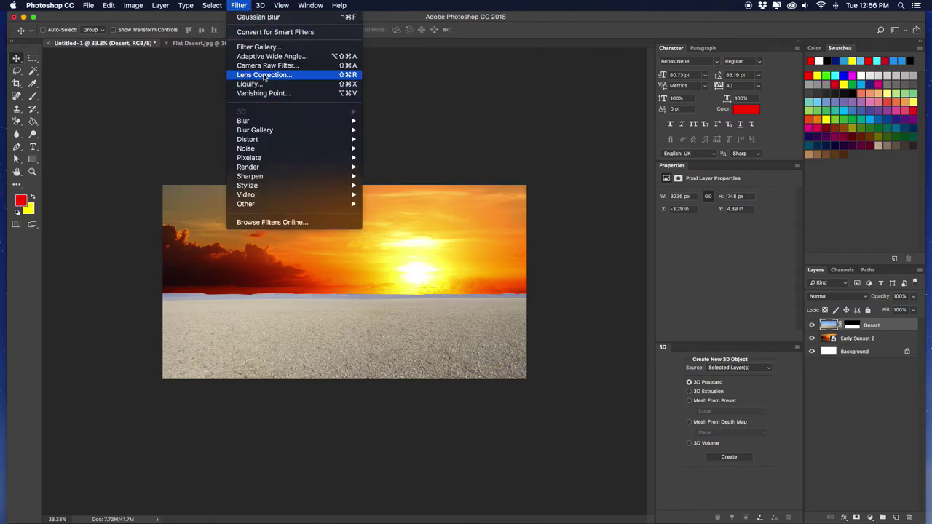
pyautogui.click(315, 63)
pyautogui.click(239, 5)
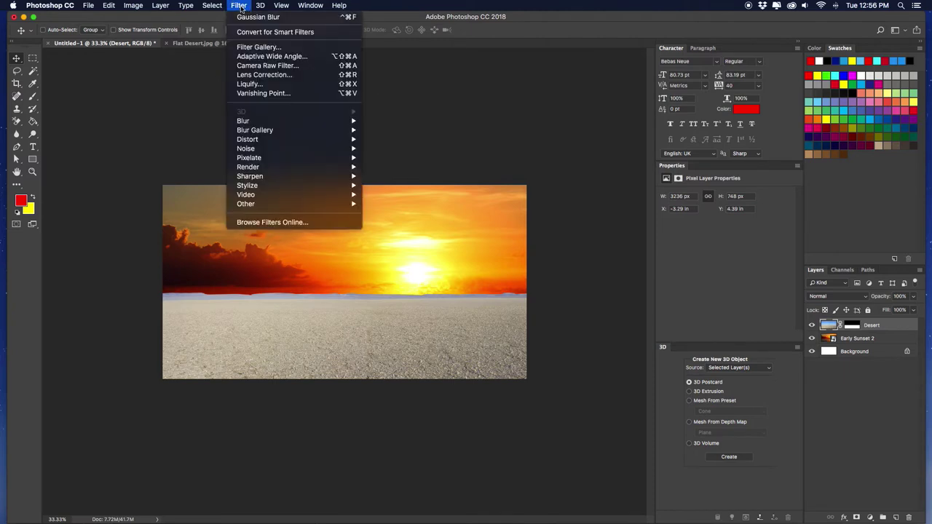
pyautogui.click(273, 65)
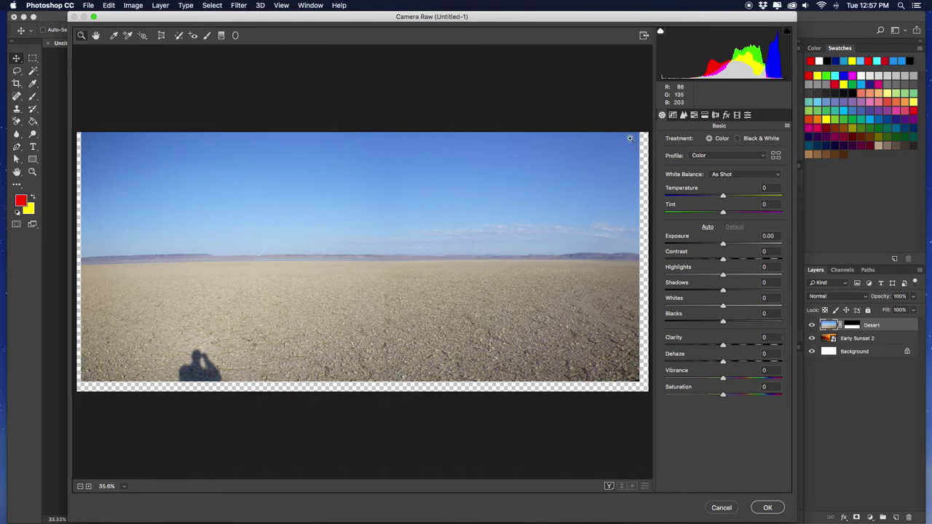
pyautogui.moveTo(919, 269)
pyautogui.moveTo(503, 15); pyautogui.dragTo(563, 15)
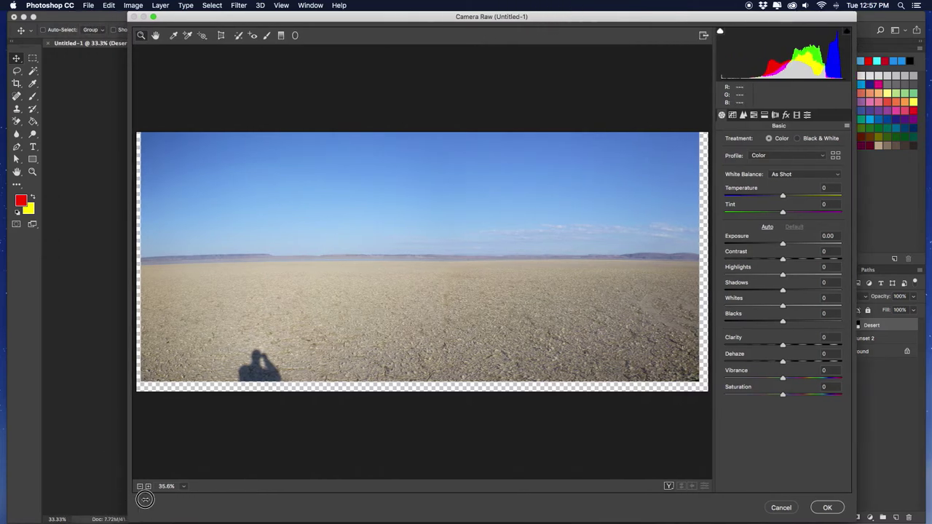
pyautogui.moveTo(145, 499); pyautogui.dragTo(286, 410)
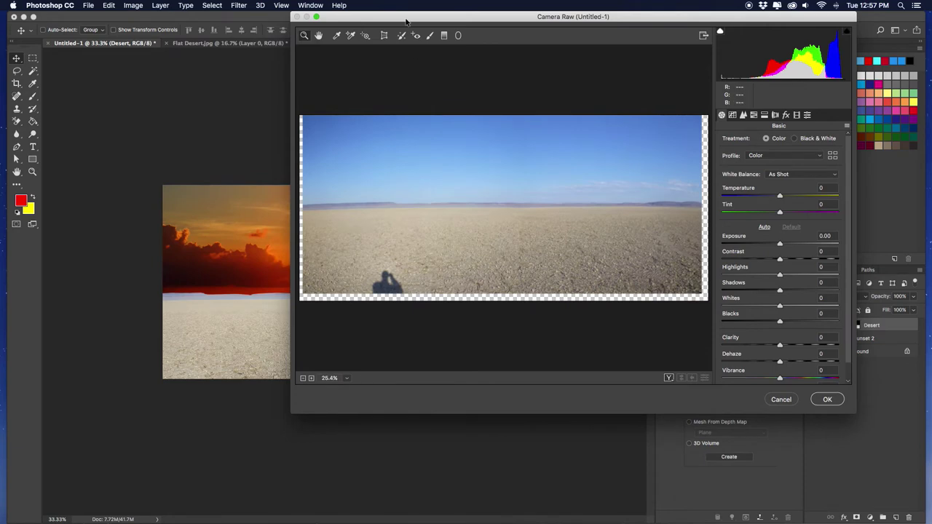
pyautogui.moveTo(397, 20); pyautogui.dragTo(475, 48)
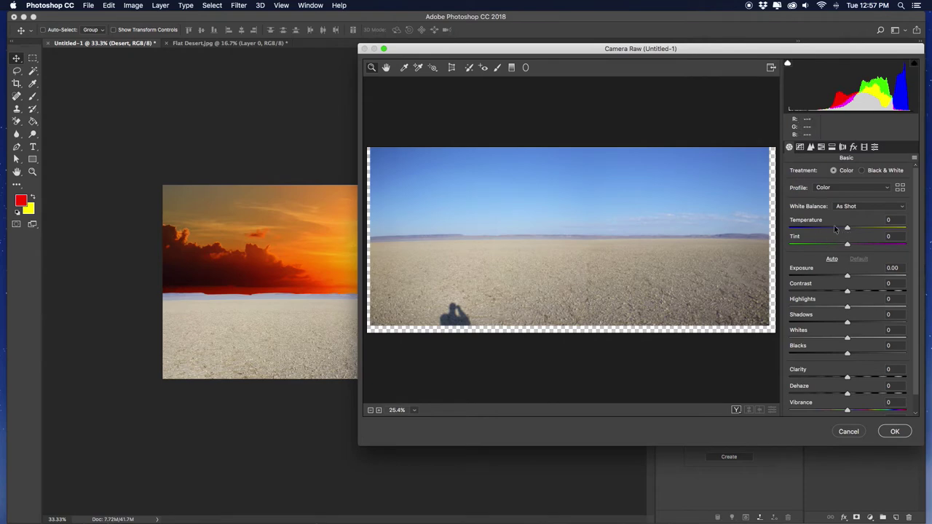
pyautogui.scroll(-1, 848, 269)
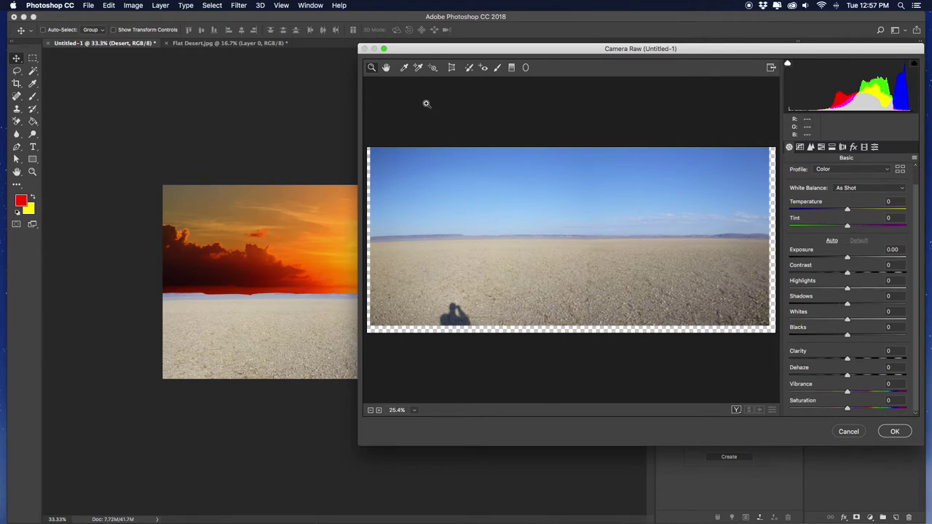
pyautogui.moveTo(439, 54); pyautogui.dragTo(441, 57)
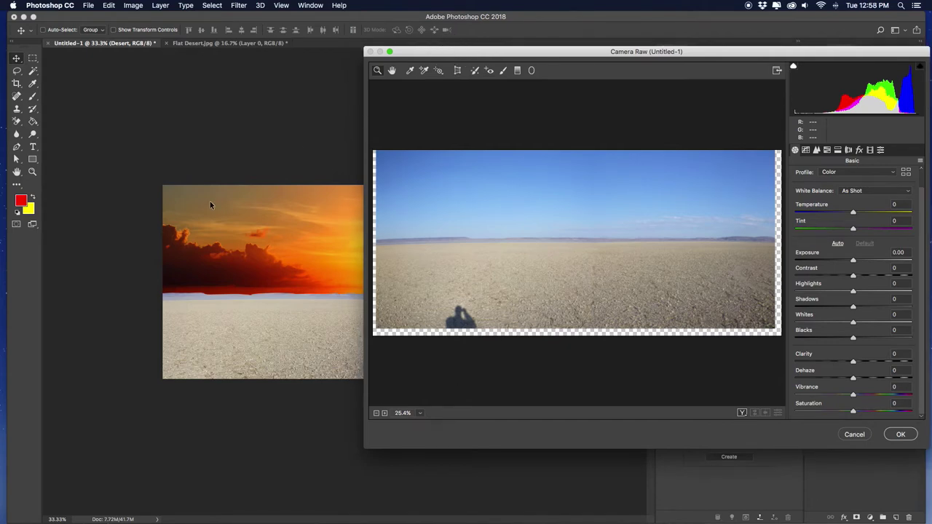
# Warm the desert image in Camera Raw with Temperature +36 and Tint +33, and set Exposure to -0.35 and Contrast to +17.
pyautogui.click(717, 240)
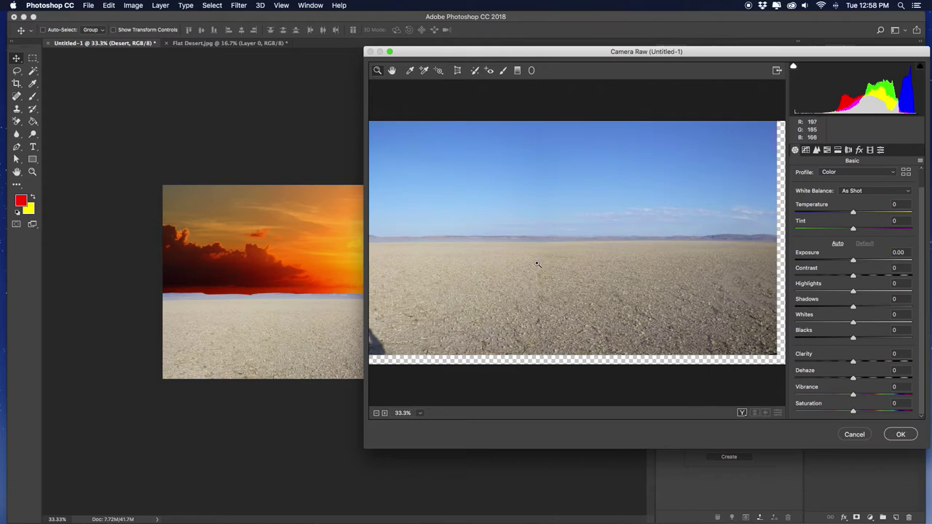
pyautogui.click(376, 413)
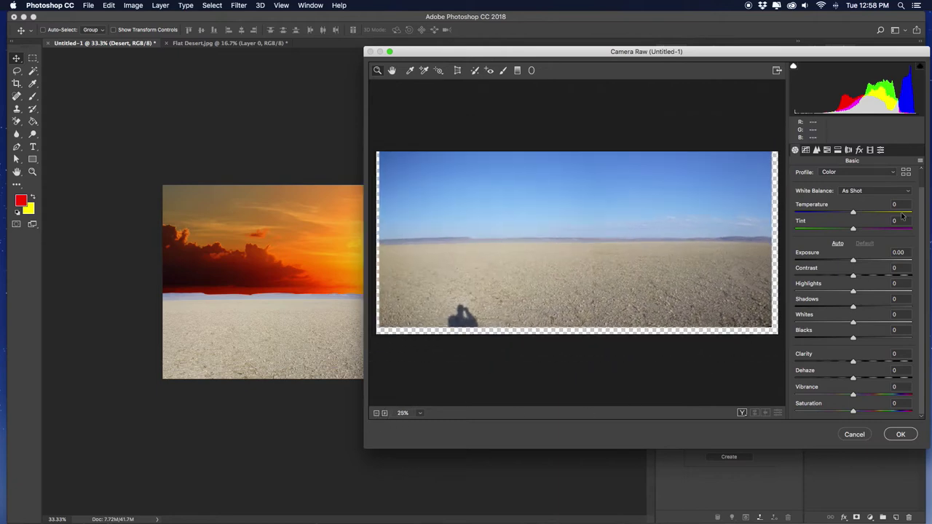
pyautogui.moveTo(851, 212); pyautogui.dragTo(872, 230)
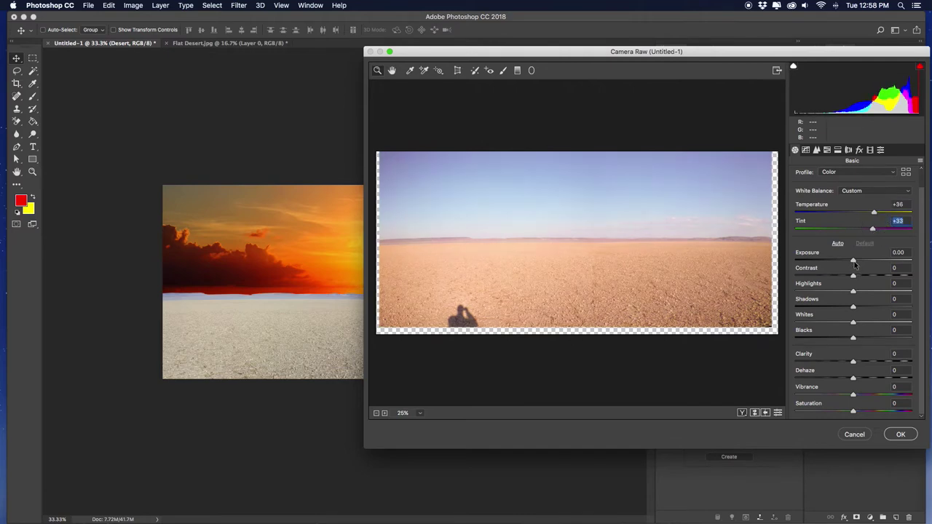
pyautogui.moveTo(853, 261); pyautogui.dragTo(863, 274)
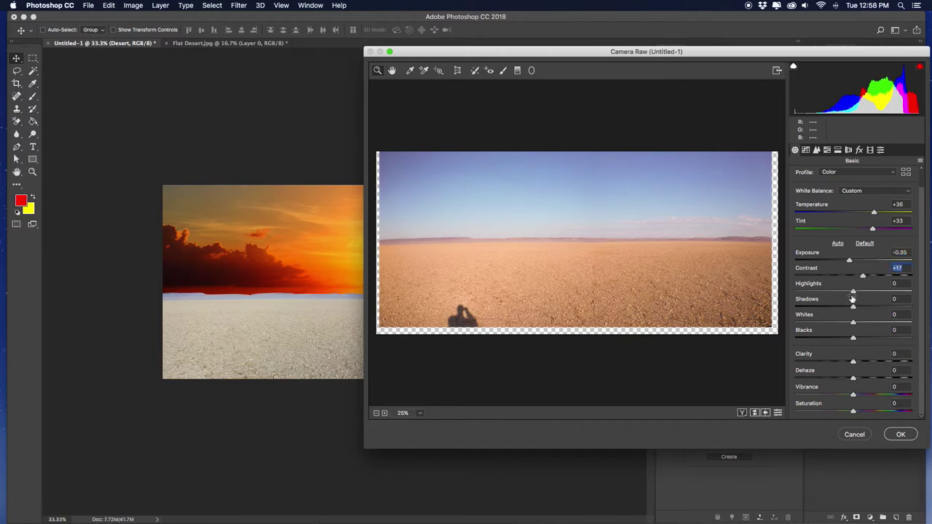
# Set Highlights -19, Shadows -17, Whites +23, Blacks -6, Clarity +17, Dehaze +4, Vibrance +38 and Saturation +13 for the desert image.
pyautogui.moveTo(852, 291); pyautogui.dragTo(875, 396)
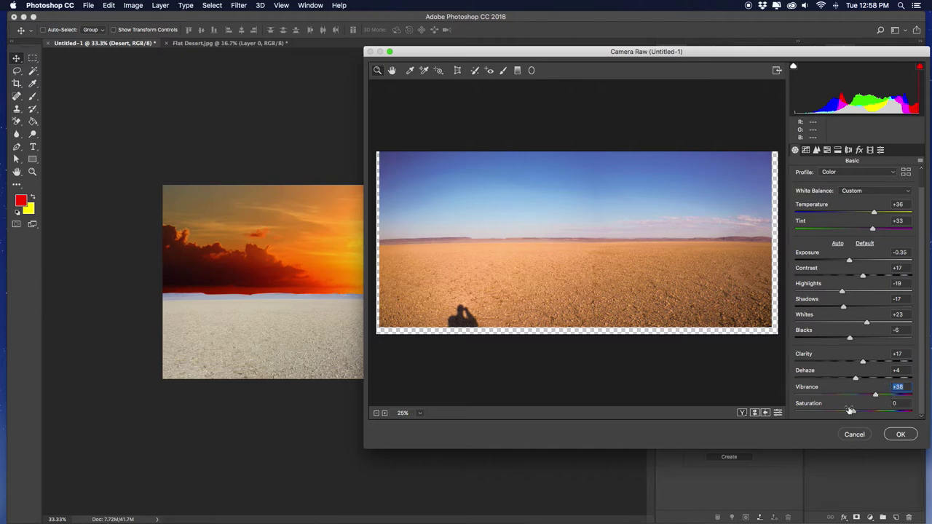
pyautogui.moveTo(852, 412); pyautogui.dragTo(860, 411)
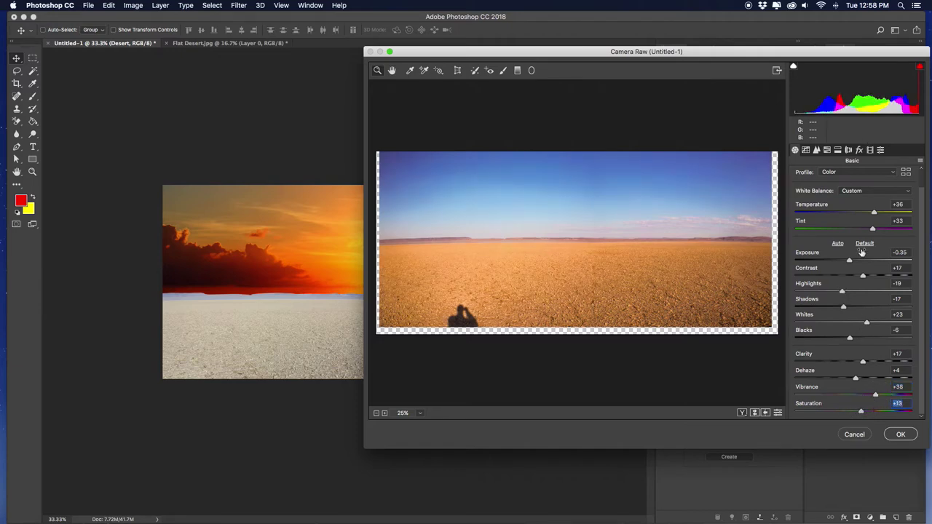
# Add contrast to the desert image with a point tone curve, darkening the shadows slightly and raising input 159 to output 166.
pyautogui.click(805, 150)
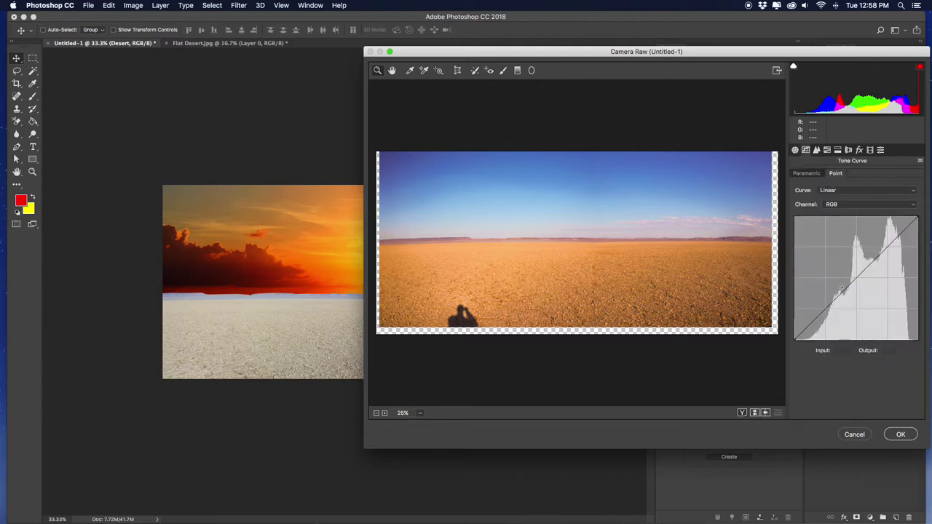
pyautogui.click(834, 298)
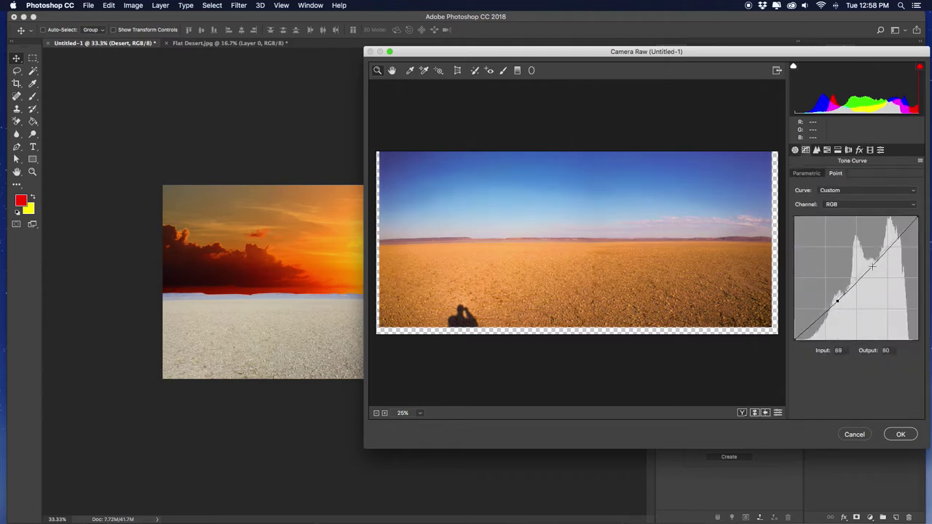
pyautogui.moveTo(876, 263); pyautogui.dragTo(871, 260)
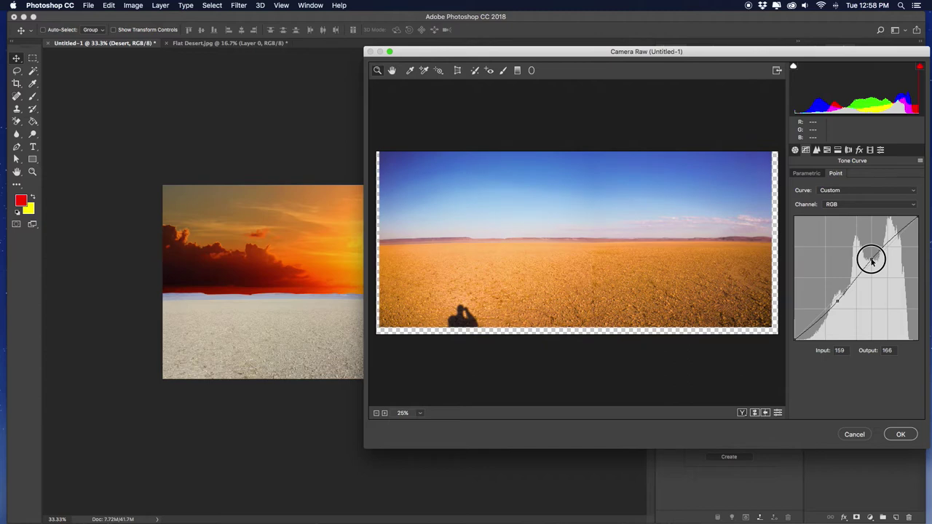
# Set the desert image's Luminance noise reduction to 100, raise Luminance Detail well above its default, and apply the Camera Raw filter.
pyautogui.click(816, 150)
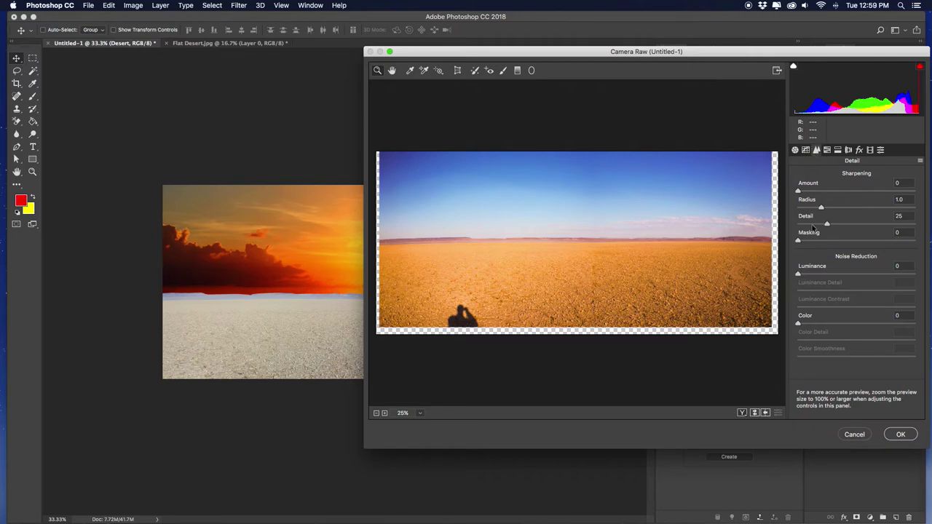
pyautogui.click(798, 275)
pyautogui.moveTo(799, 275); pyautogui.dragTo(930, 272)
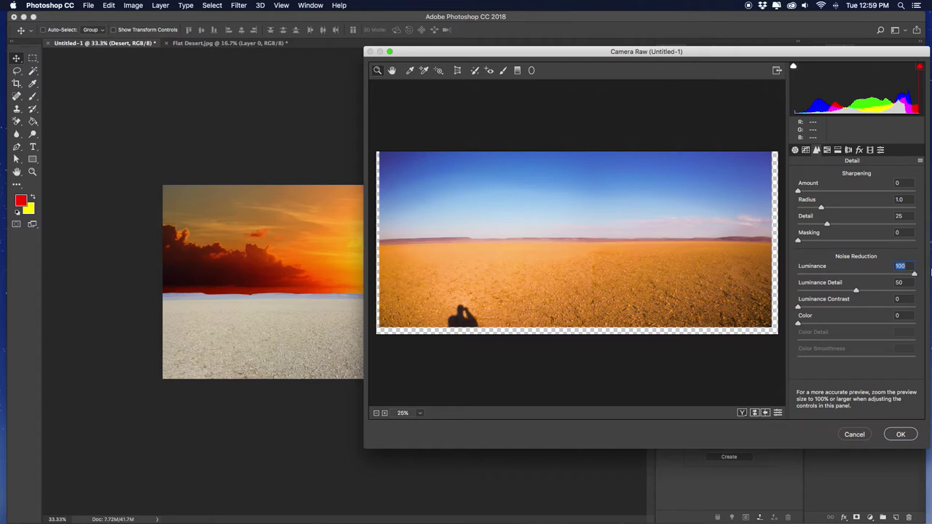
pyautogui.moveTo(856, 292); pyautogui.dragTo(917, 290)
pyautogui.write('0')
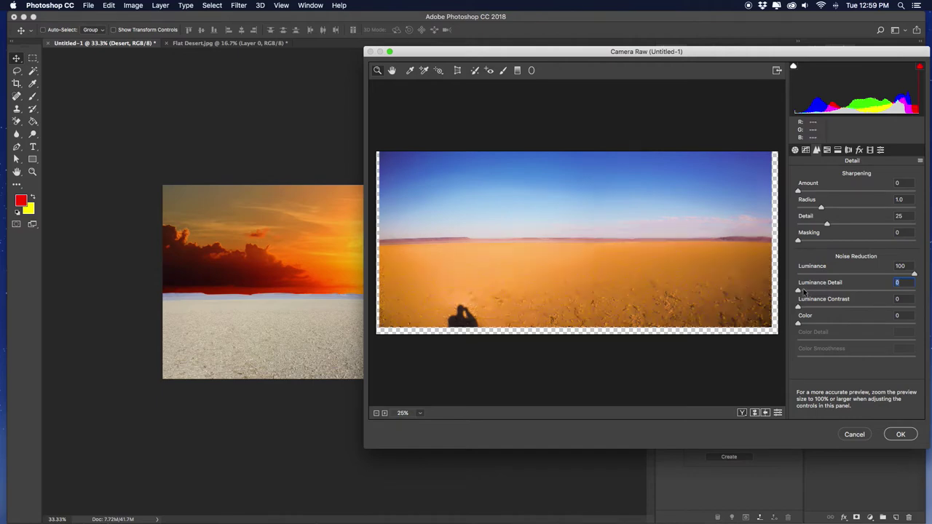
pyautogui.click(898, 290)
pyautogui.moveTo(898, 290); pyautogui.dragTo(896, 291)
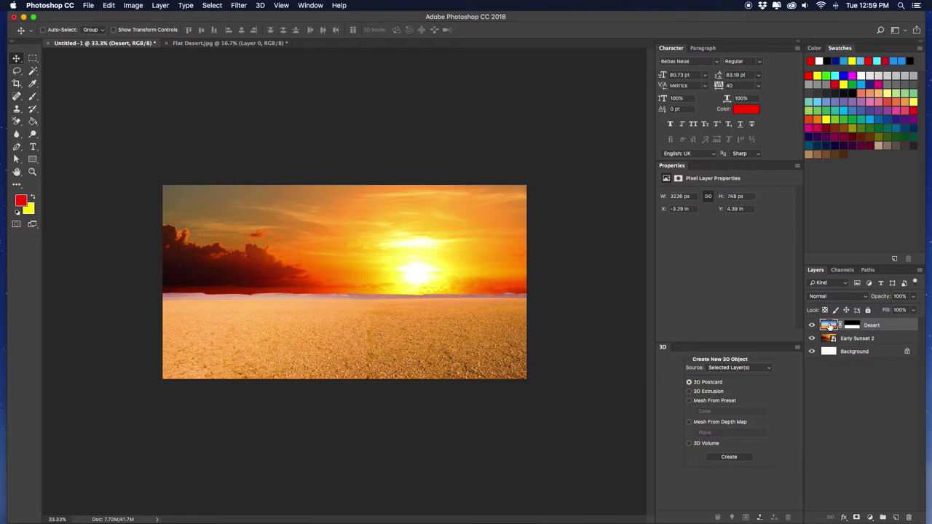
# Open Match Color for the Desert layer with Untitled-1 as source and Early Sunset 2 as source layer, keeping the dialog beside the canvas.
pyautogui.click(129, 7)
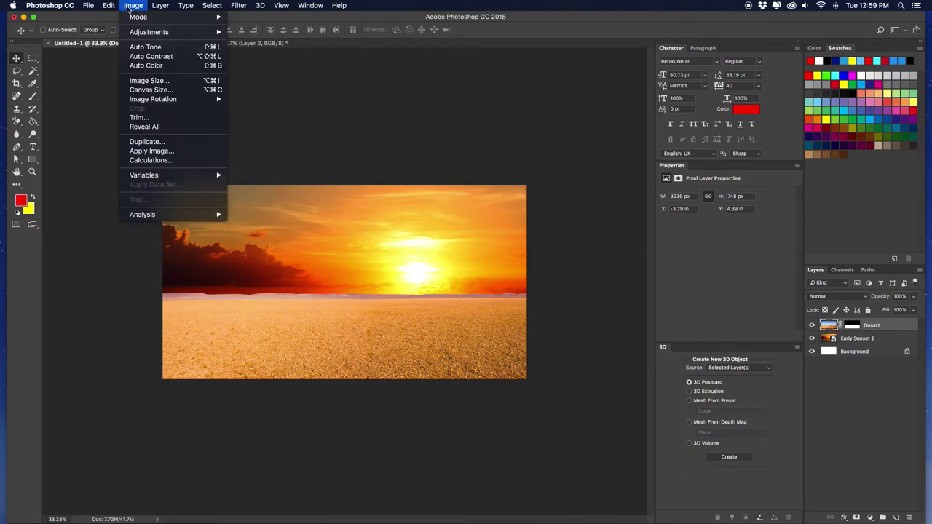
pyautogui.moveTo(156, 33)
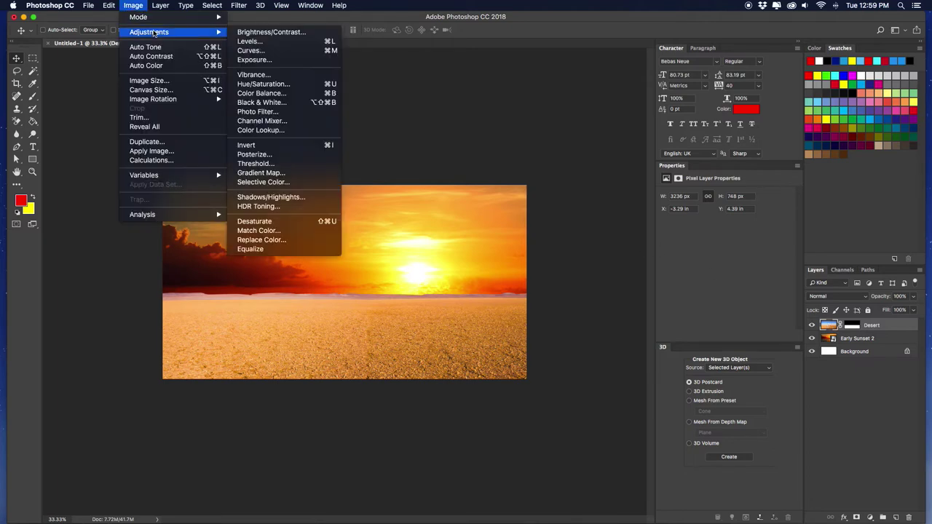
pyautogui.click(269, 230)
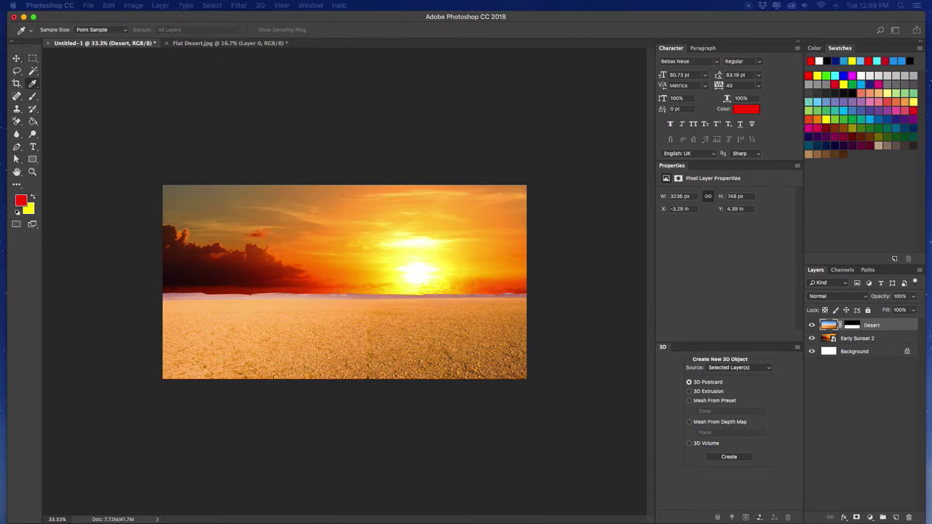
pyautogui.moveTo(493, 69); pyautogui.dragTo(612, 64)
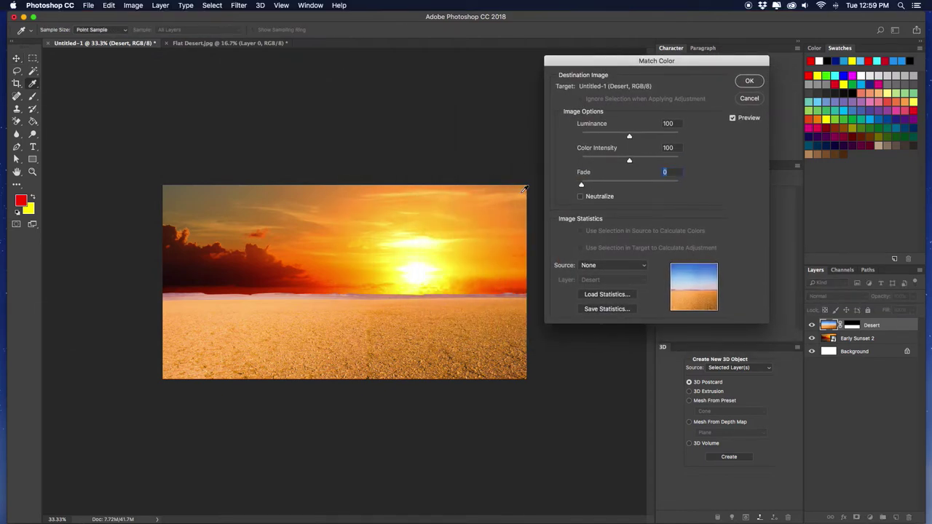
pyautogui.click(593, 266)
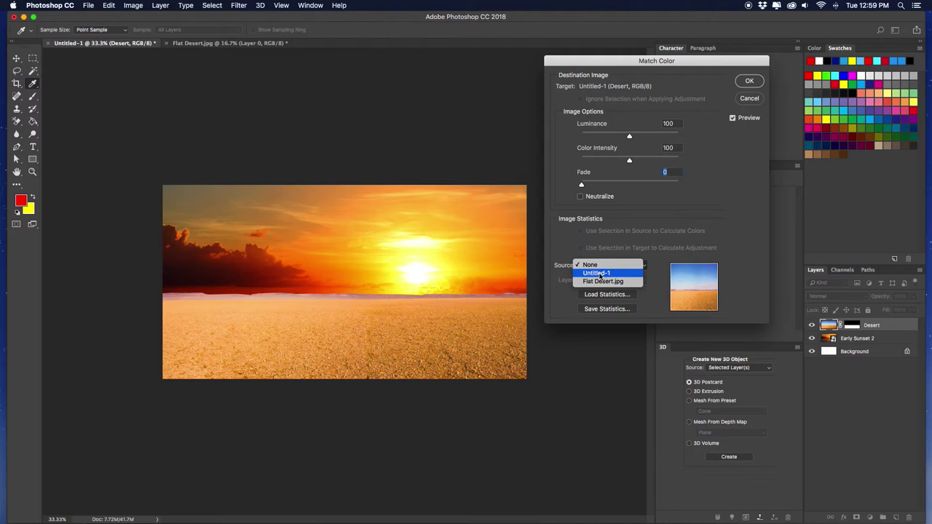
pyautogui.click(604, 265)
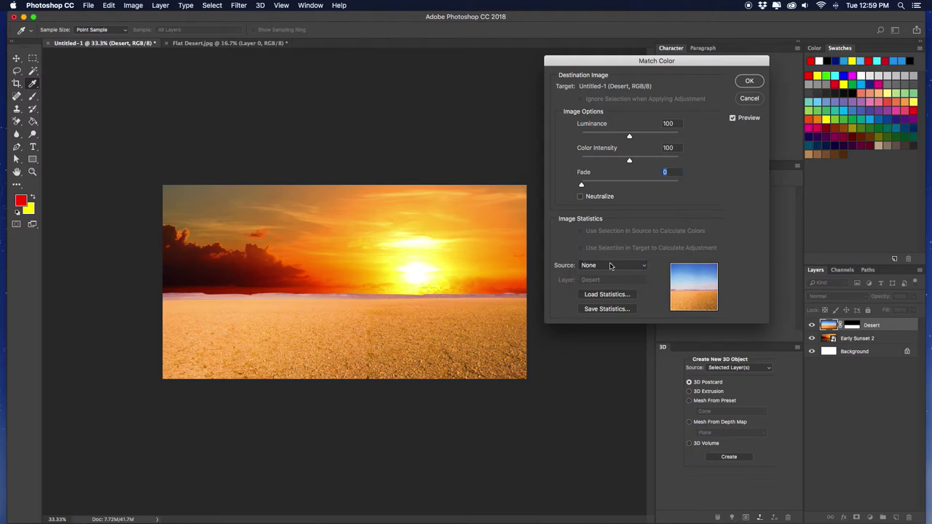
pyautogui.click(612, 267)
pyautogui.click(605, 274)
pyautogui.click(606, 279)
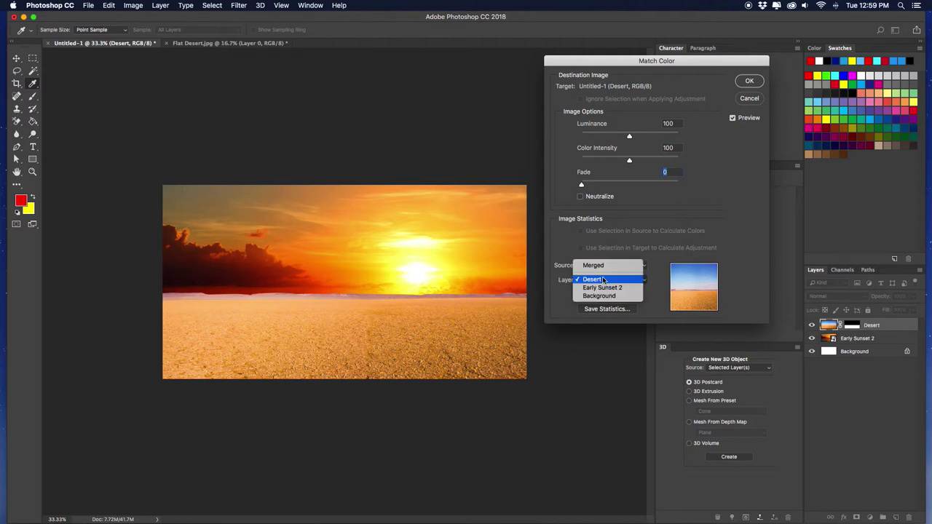
pyautogui.click(600, 288)
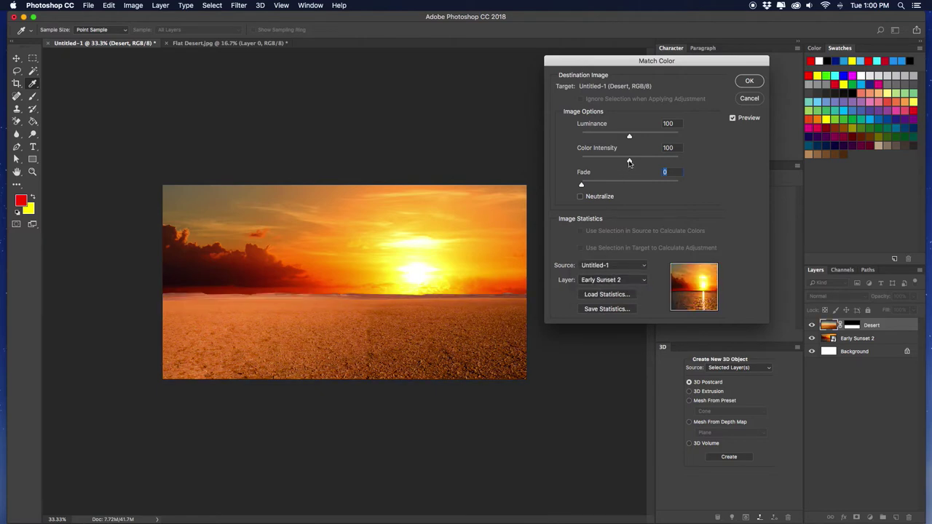
# Set Match Color Luminance to 124, Color Intensity to 101 and Fade to about 22, and apply it to the desert.
pyautogui.moveTo(628, 160); pyautogui.dragTo(640, 161)
pyautogui.moveTo(582, 184); pyautogui.dragTo(613, 162)
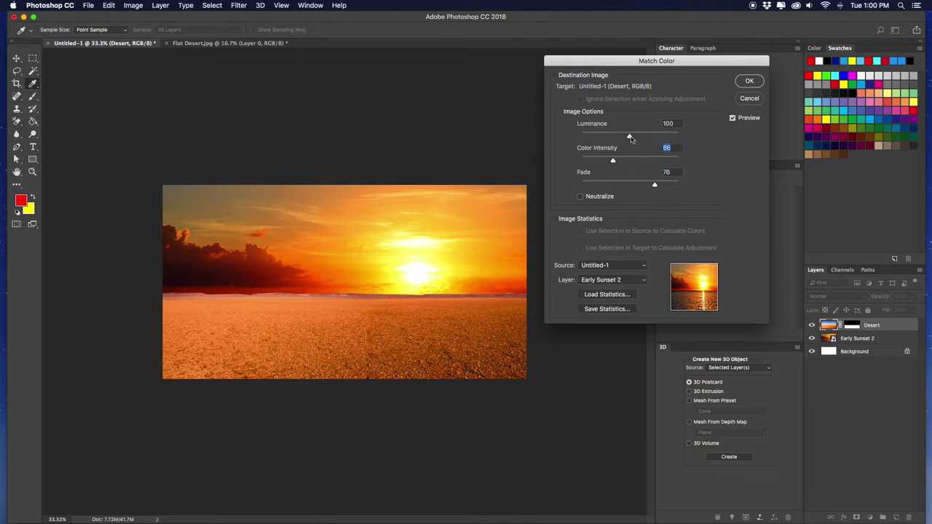
pyautogui.moveTo(631, 138); pyautogui.dragTo(628, 161)
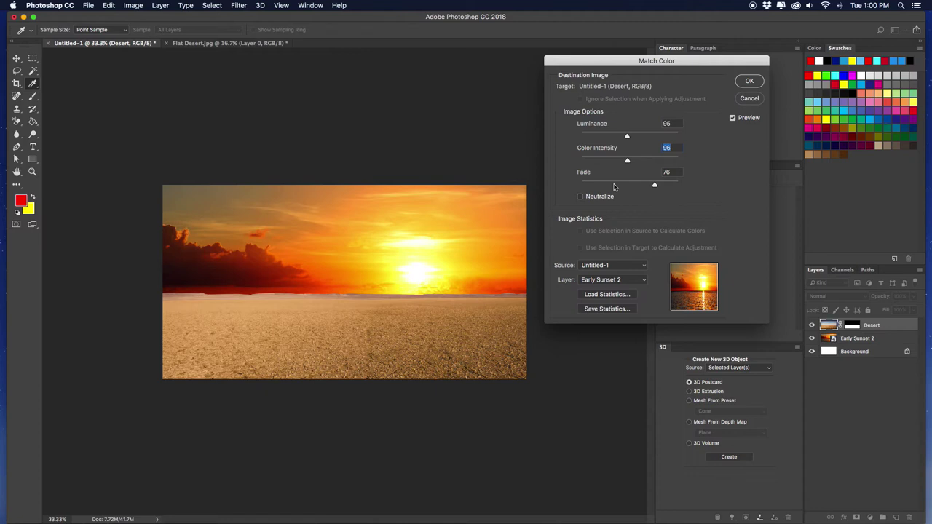
pyautogui.press('Tab')
pyautogui.write('60')
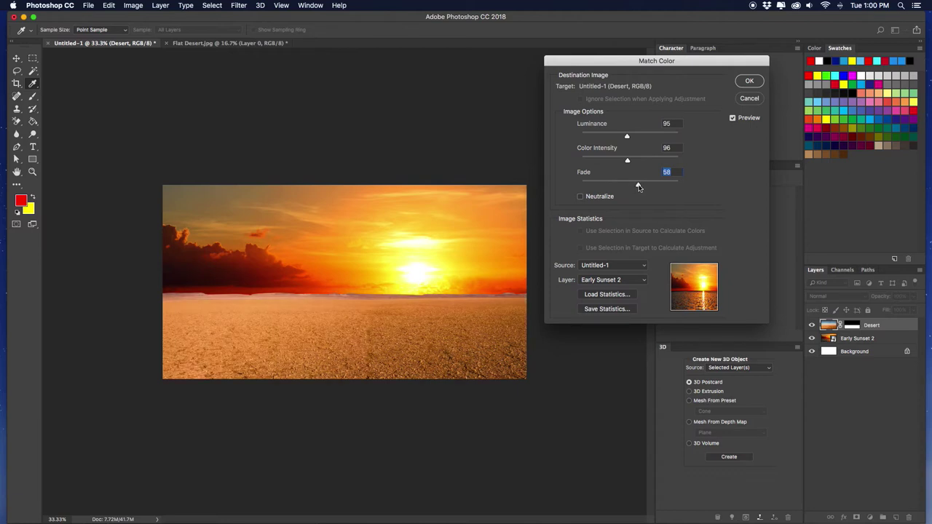
pyautogui.moveTo(638, 187); pyautogui.dragTo(615, 188)
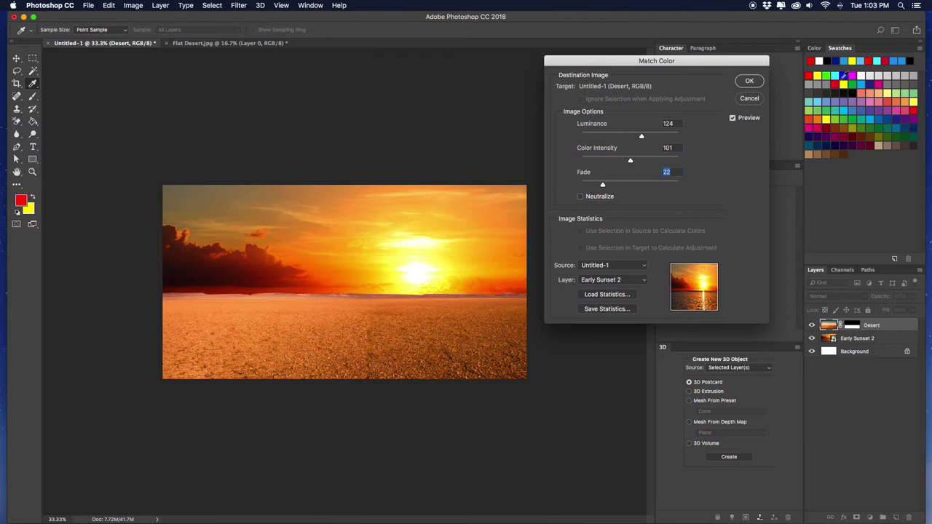
pyautogui.moveTo(707, 63); pyautogui.dragTo(696, 59)
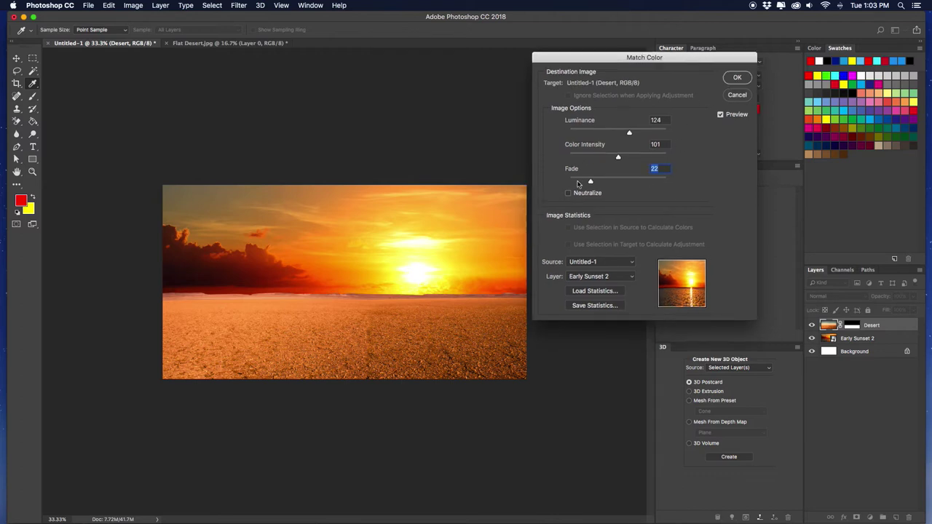
pyautogui.moveTo(590, 182); pyautogui.dragTo(592, 183)
pyautogui.press('Return')
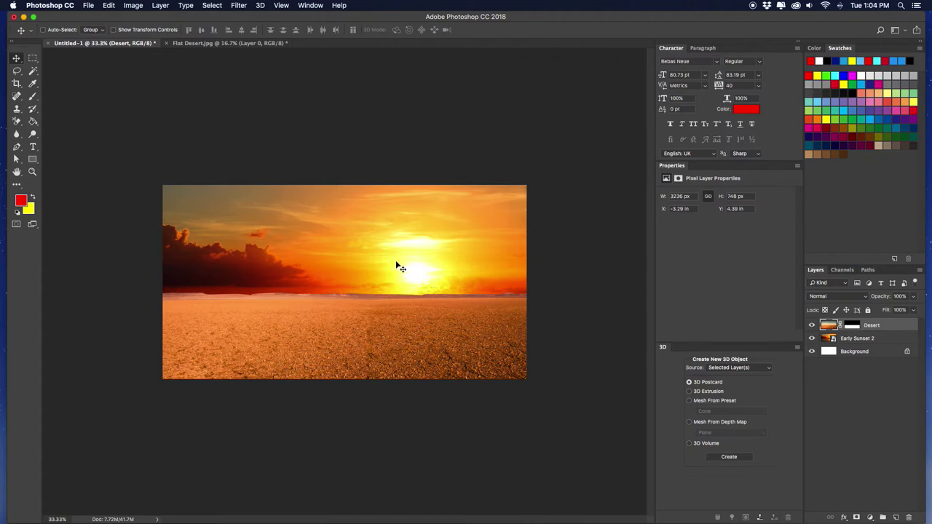
# Flip the Early Sunset 2 layer horizontally and rasterize it.
pyautogui.click(847, 340)
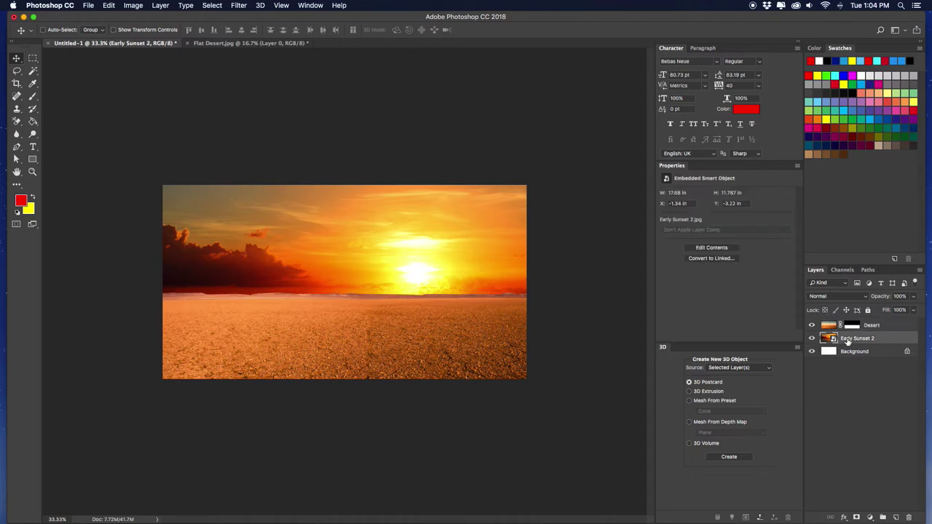
pyautogui.press('super+t')
pyautogui.rightClick(400, 282)
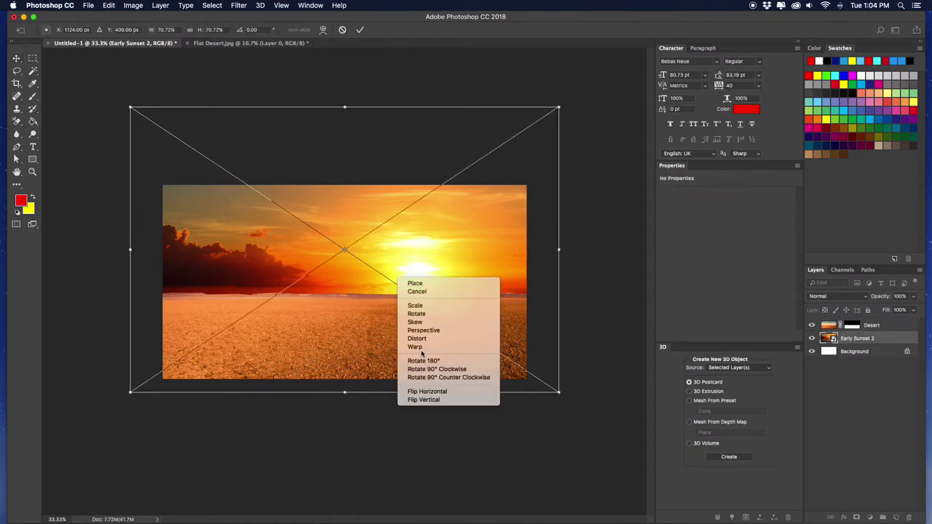
pyautogui.click(421, 391)
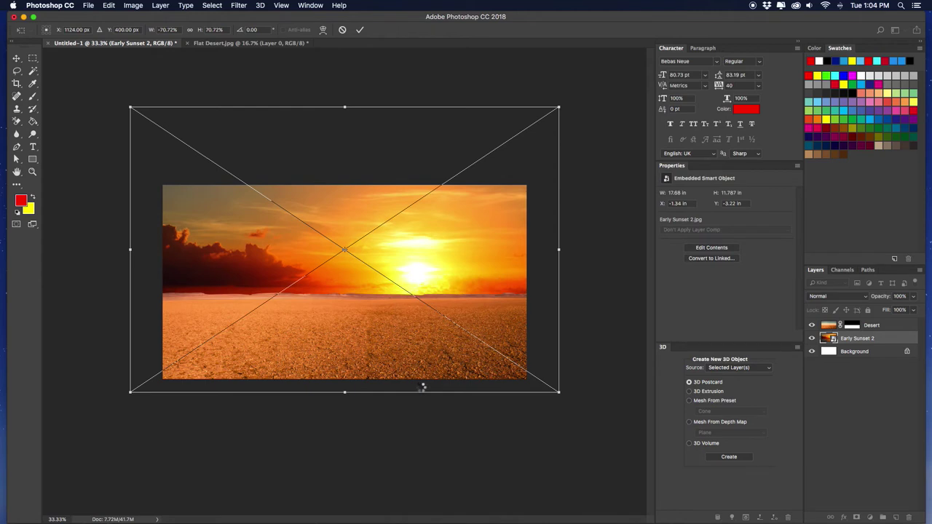
pyautogui.press('Return')
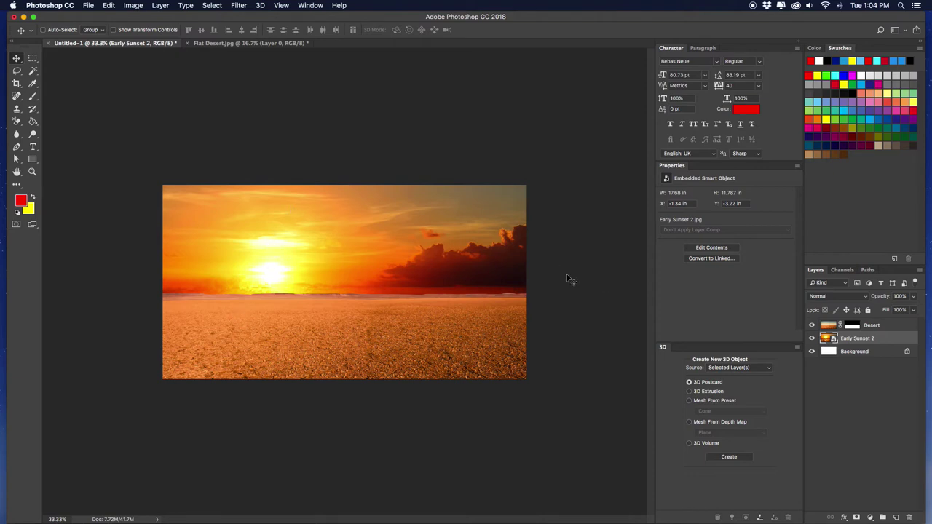
pyautogui.rightClick(885, 338)
pyautogui.click(790, 269)
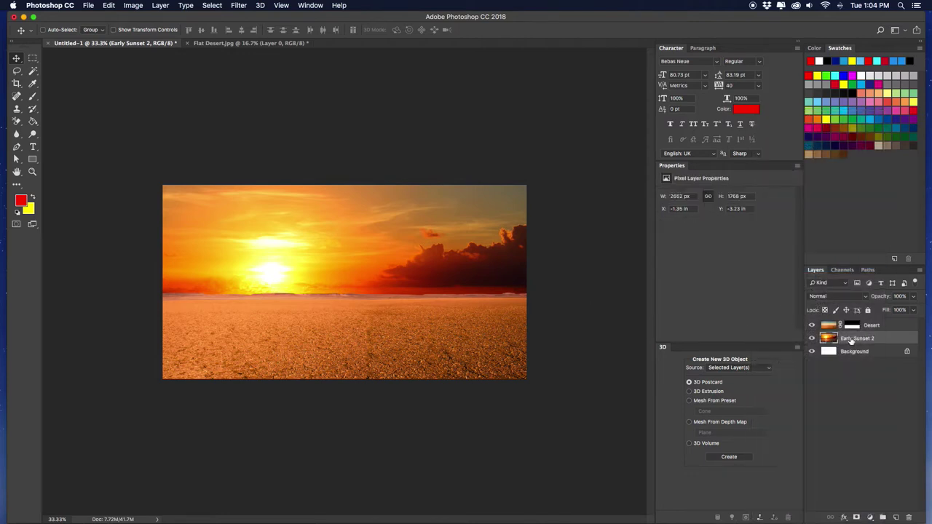
# Apply the Camera Raw Filter to the sunset layer with Luminance noise reduction 100 and a raised Luminance Detail.
pyautogui.hotkey('ctrl', 'shift', 'x')
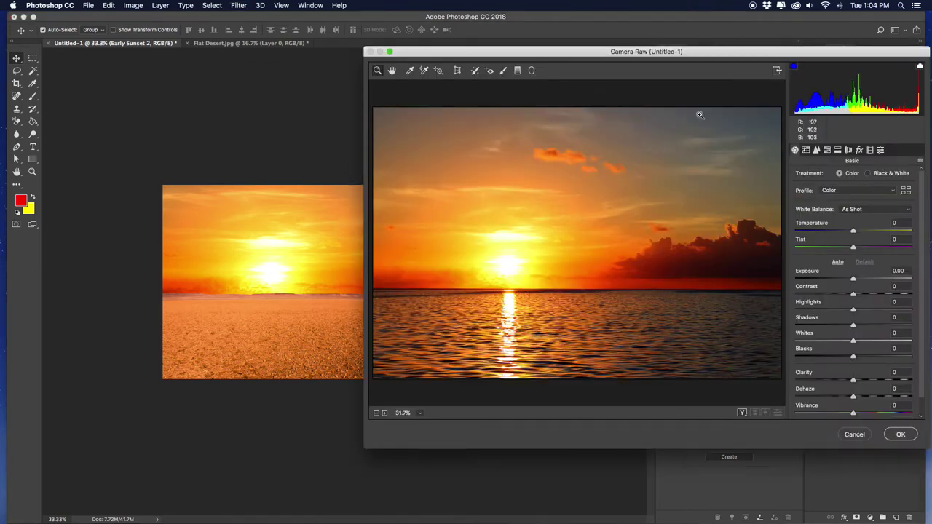
pyautogui.moveTo(695, 55); pyautogui.dragTo(646, 48)
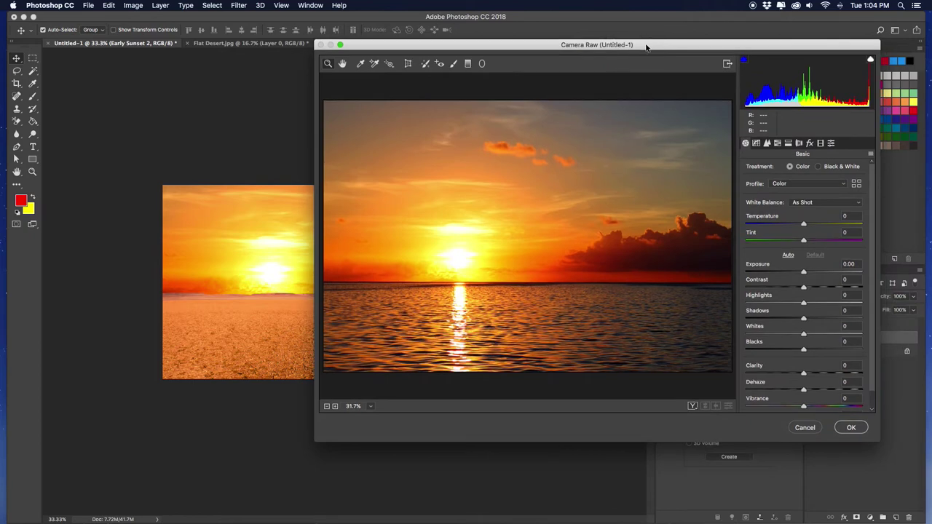
pyautogui.click(767, 146)
pyautogui.moveTo(748, 267); pyautogui.dragTo(928, 271)
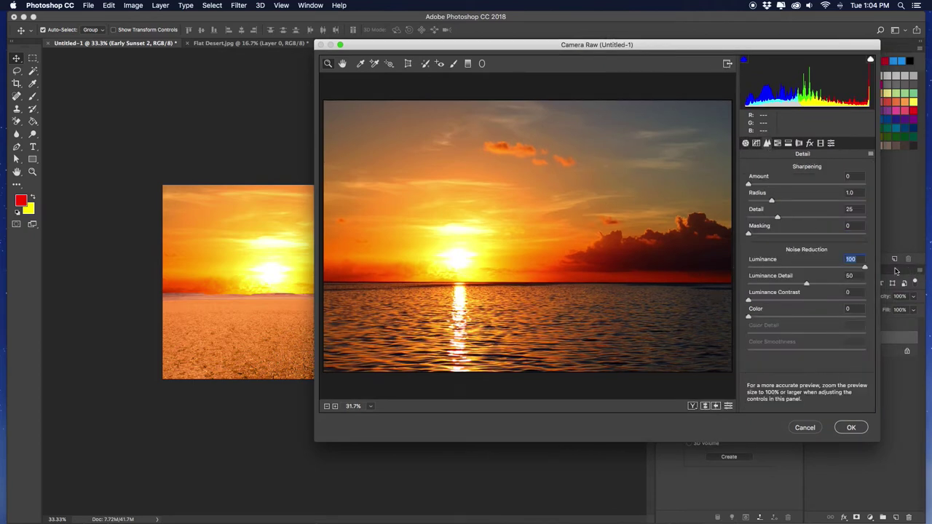
pyautogui.moveTo(822, 284); pyautogui.dragTo(843, 284)
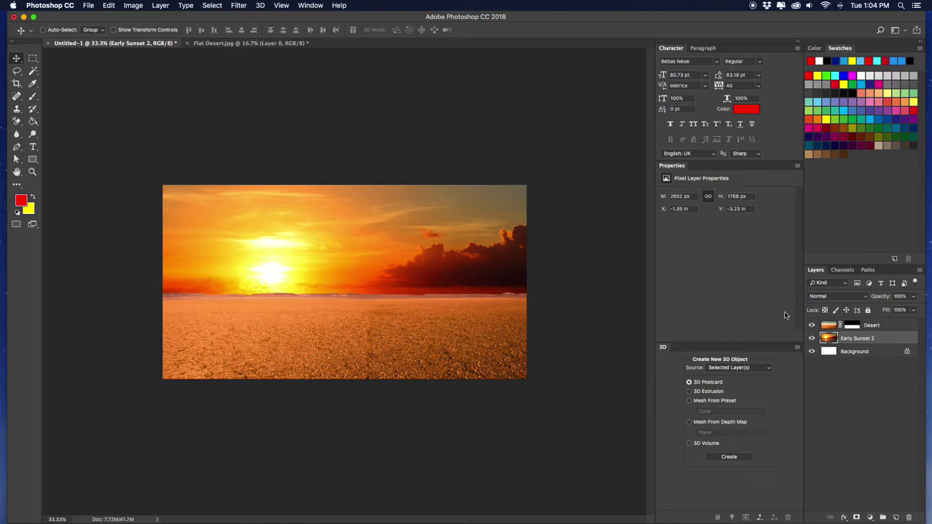
# Soften the Desert layer mask's edge along the horizon using the Blur tool at size 150 and 50% strength.
pyautogui.click(848, 326)
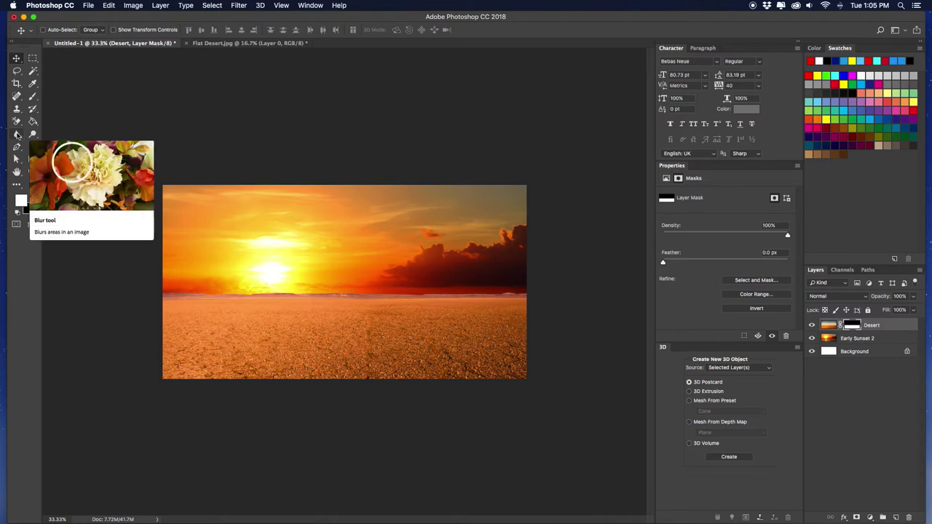
pyautogui.click(16, 135)
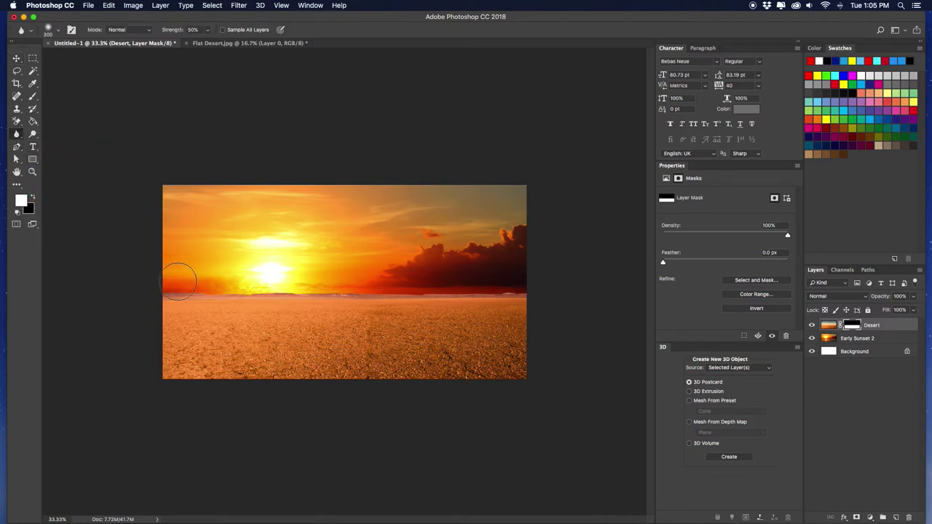
pyautogui.press('[')
pyautogui.press('[')
pyautogui.press('[')
pyautogui.press('[')
pyautogui.moveTo(168, 295)
pyautogui.mouseDown()
pyautogui.moveTo(534, 291)
pyautogui.moveTo(235, 289)
pyautogui.mouseUp()
# Add a new layer above Desert and load the Desert layer mask as a selection.
pyautogui.click(896, 517)
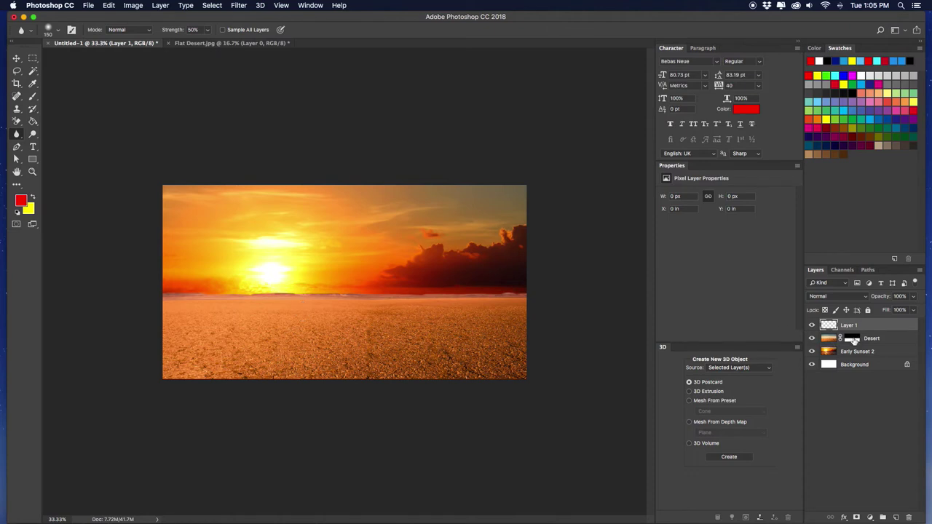
pyautogui.click(16, 58)
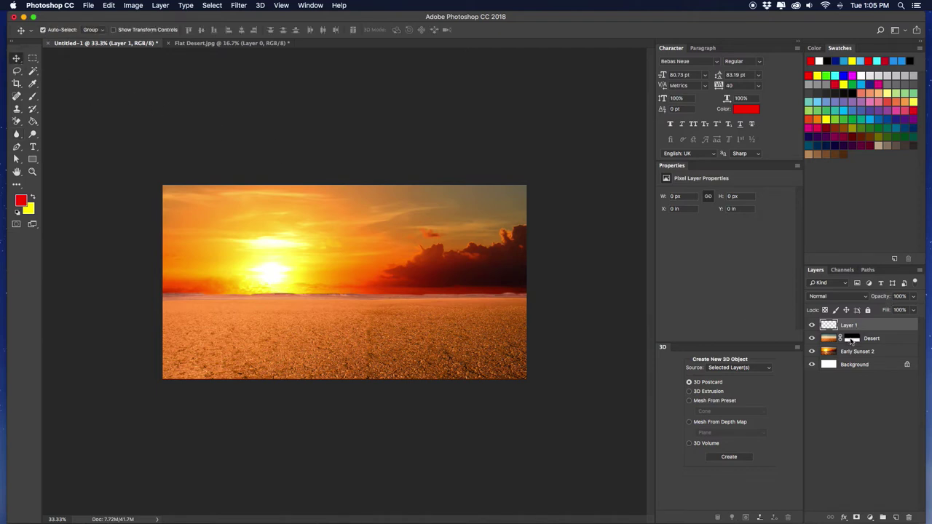
pyautogui.keyDown('super'); pyautogui.click(850, 339); pyautogui.keyUp('super')
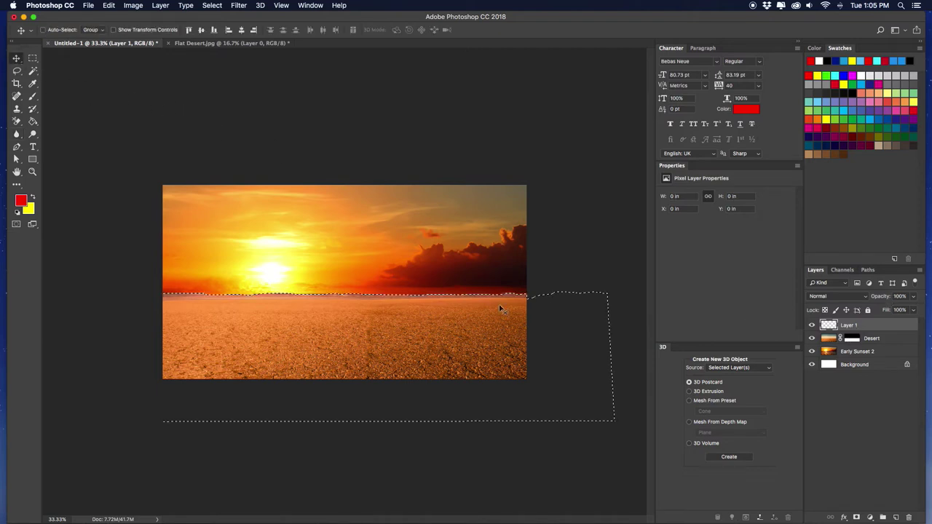
# Paint a black shadow band along the horizon inside the selection on Layer 1 with a Soft Round brush at size 400.
pyautogui.click(34, 99)
pyautogui.click(18, 212)
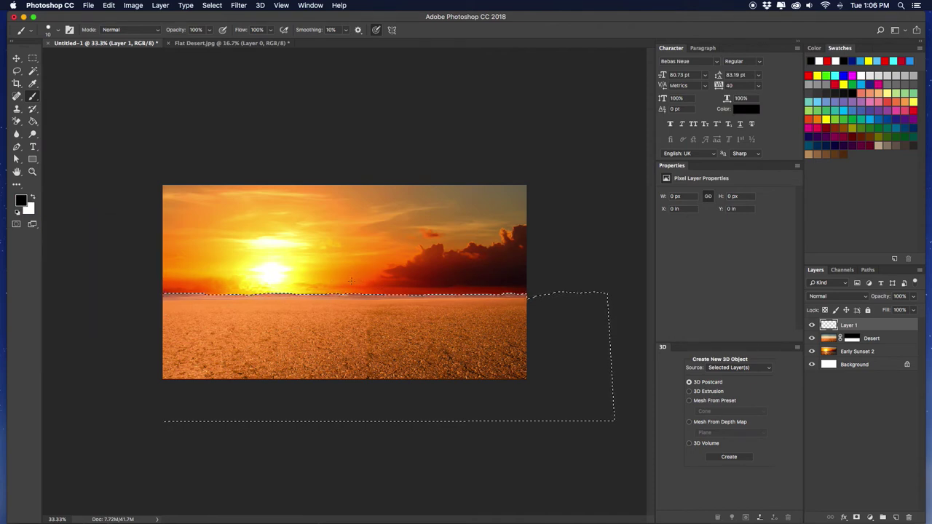
pyautogui.press(']')
pyautogui.press(']')
pyautogui.press(']')
pyautogui.press(']')
pyautogui.press(']')
pyautogui.press(']')
pyautogui.press(']')
pyautogui.press(']')
pyautogui.press(']')
pyautogui.press(']')
pyautogui.press(']')
pyautogui.press(']')
pyautogui.click(288, 266)
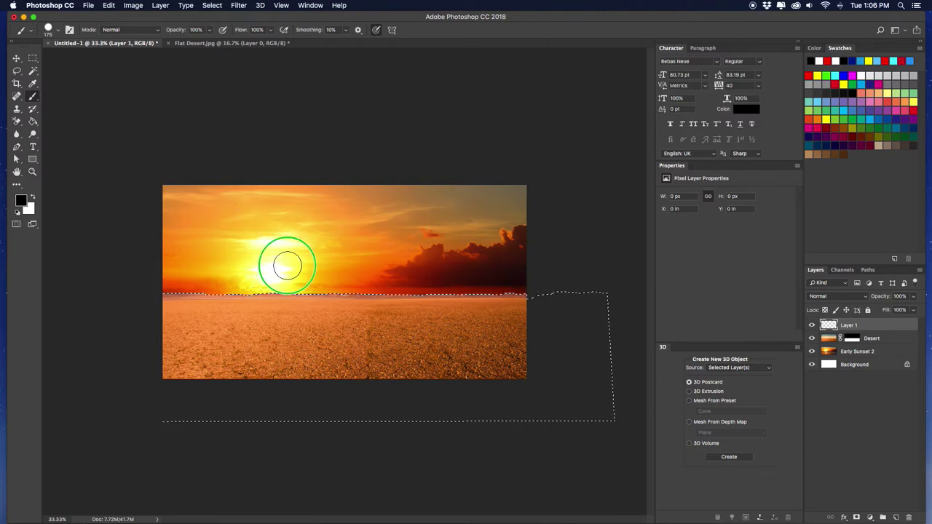
pyautogui.rightClick(323, 287)
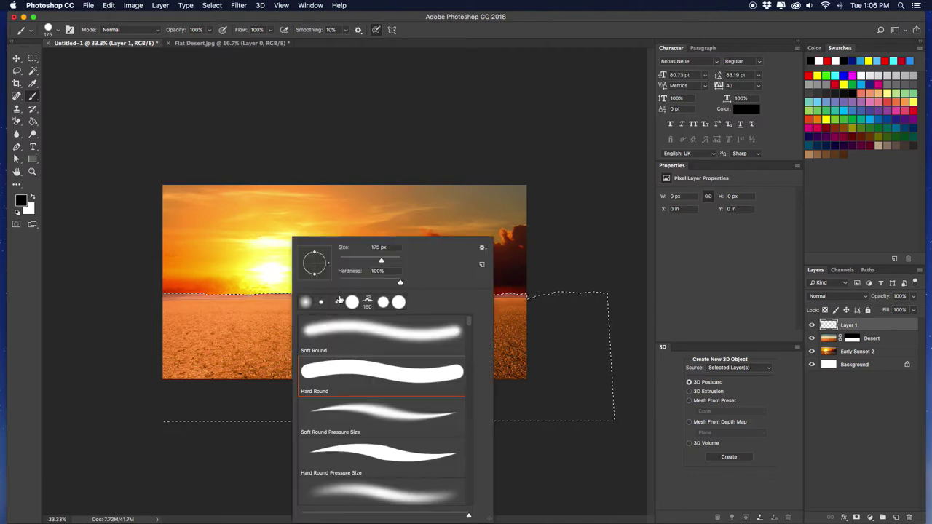
pyautogui.doubleClick(350, 337)
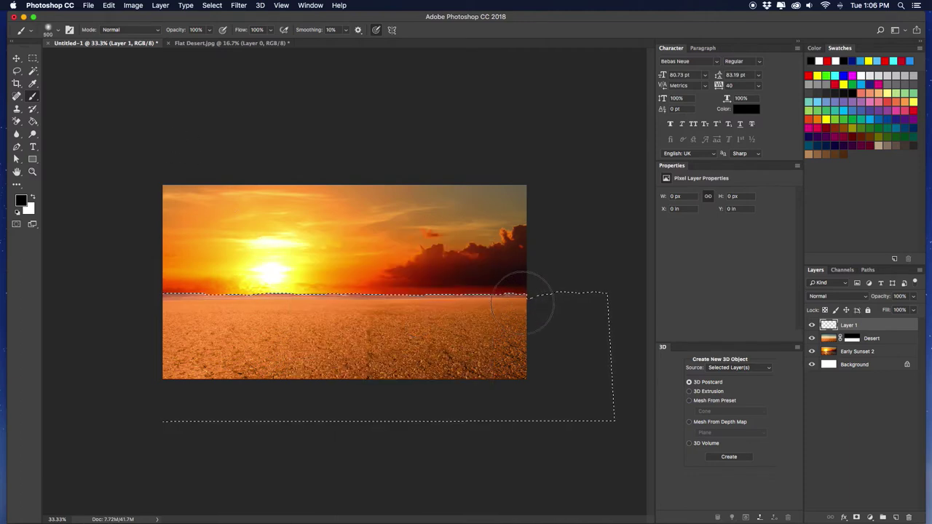
pyautogui.press('[')
pyautogui.moveTo(479, 291)
pyautogui.mouseDown()
pyautogui.moveTo(434, 306)
pyautogui.moveTo(433, 298)
pyautogui.moveTo(528, 300)
pyautogui.moveTo(501, 301)
pyautogui.mouseUp()
pyautogui.moveTo(133, 302); pyautogui.dragTo(461, 301)
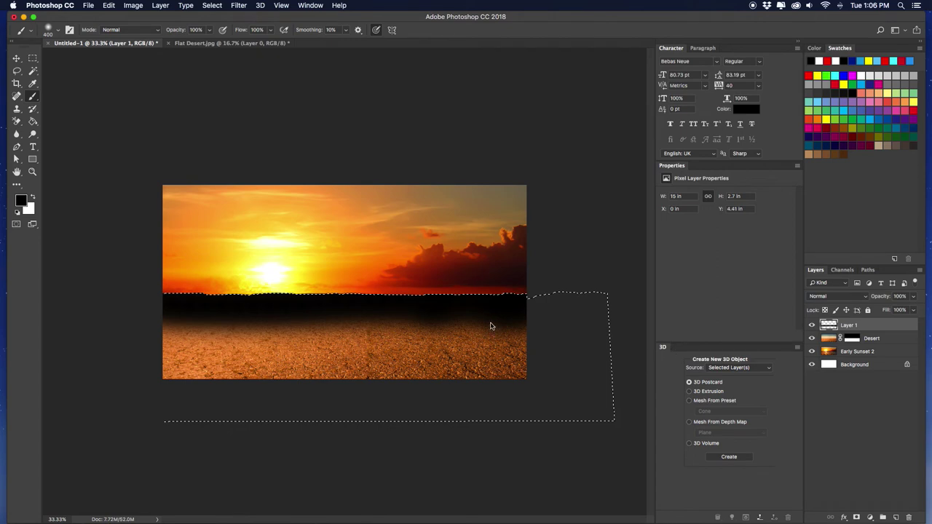
# Deselect the desert outline and rename Layer 1 as Mountain Shadow.
pyautogui.press('v')
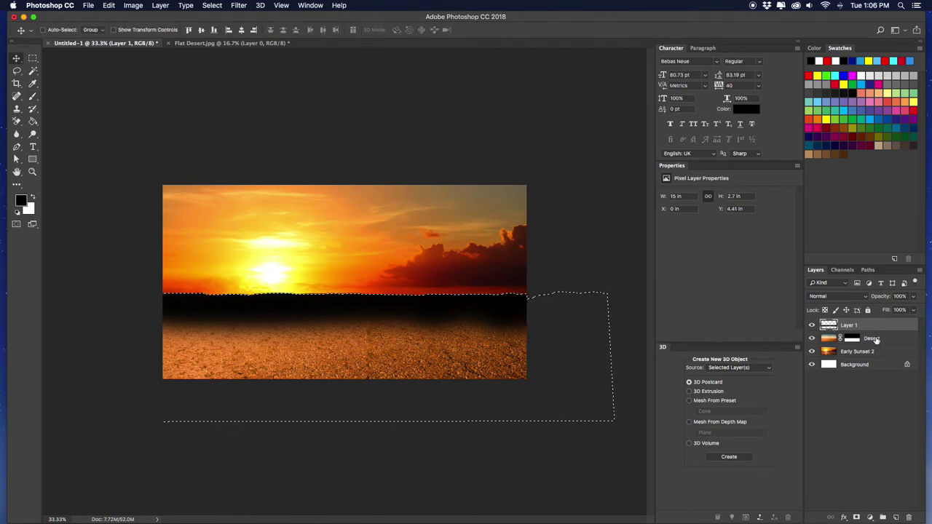
pyautogui.click(873, 339)
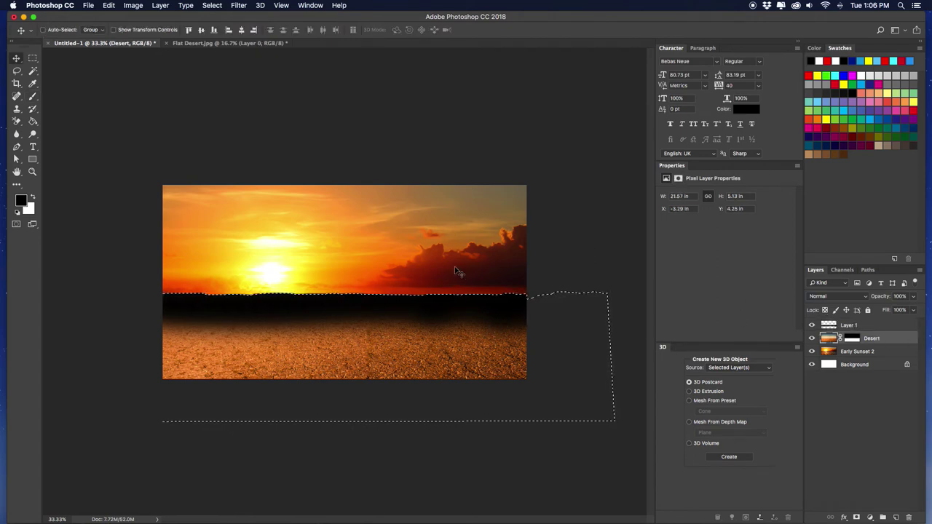
pyautogui.press('super+d')
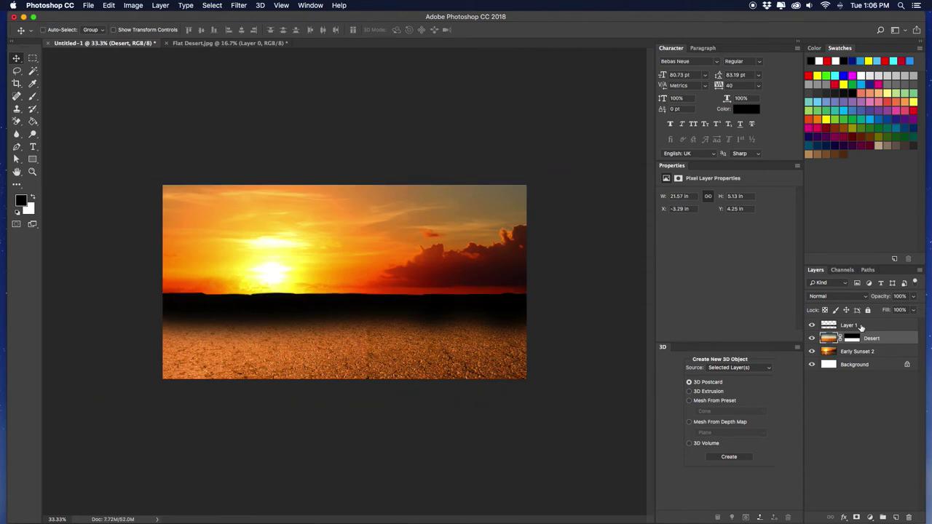
pyautogui.doubleClick(851, 325)
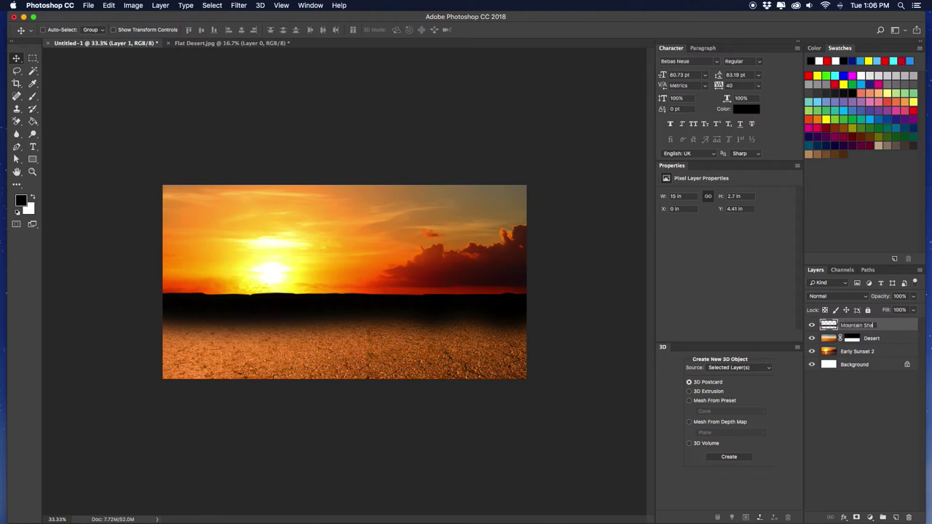
pyautogui.write('Mountain Shadow')
pyautogui.press('Return')
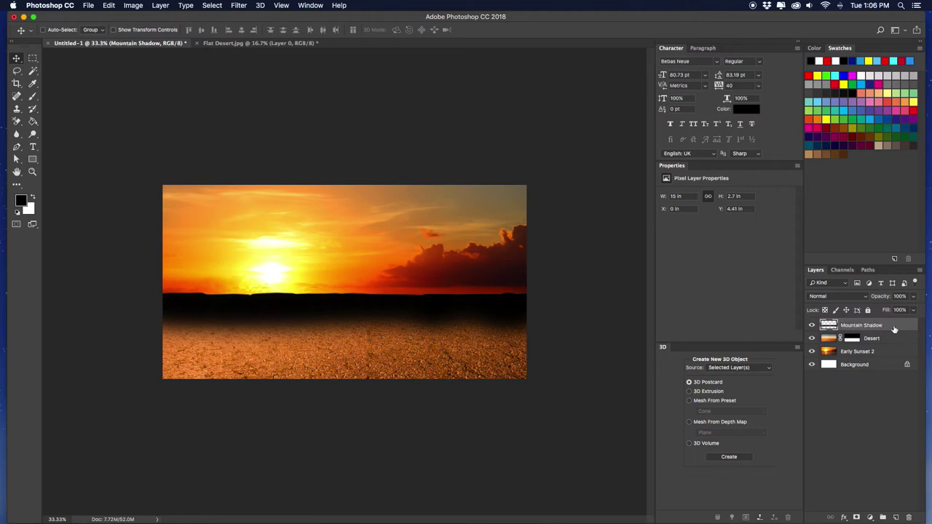
# Try blend modes such as Color Burn, Lighten, Hard Light, Exclusion and Dissolve on the Mountain Shadow layer.
pyautogui.click(827, 297)
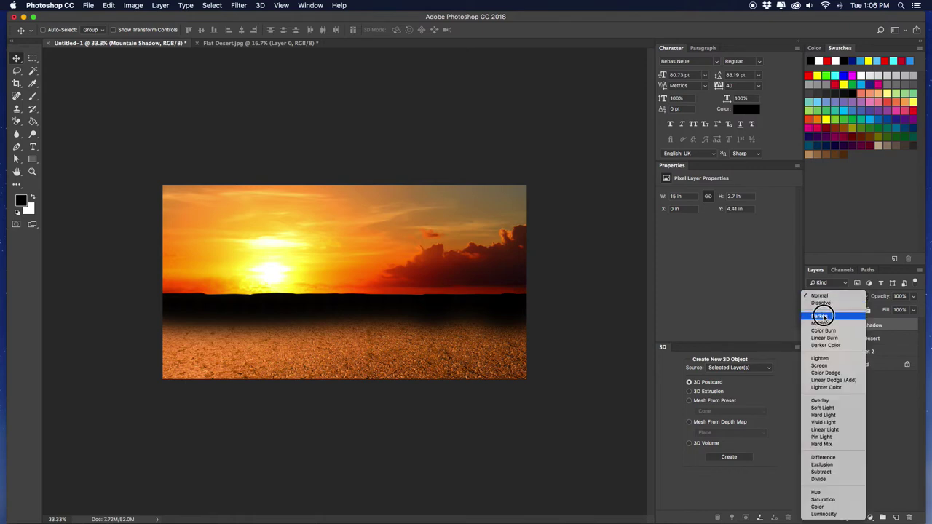
pyautogui.click(823, 311)
pyautogui.click(822, 297)
pyautogui.click(821, 302)
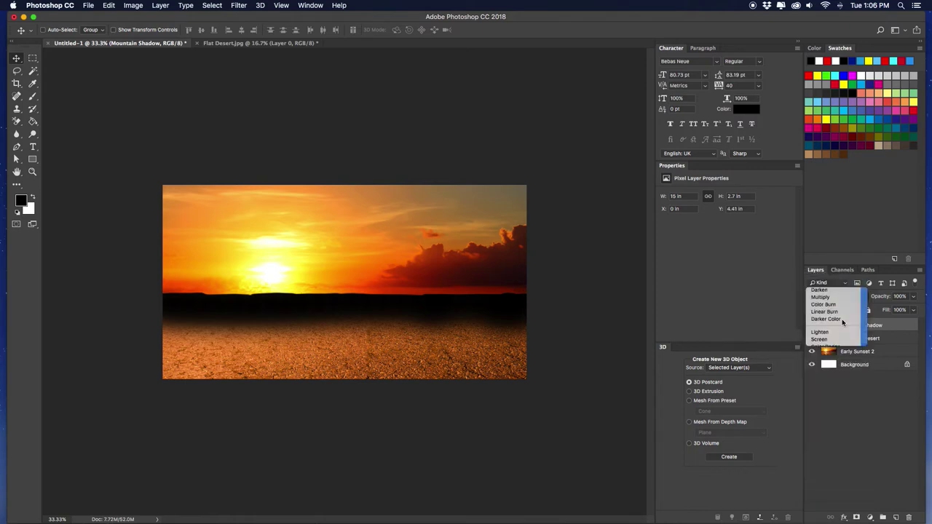
pyautogui.click(822, 298)
pyautogui.click(823, 305)
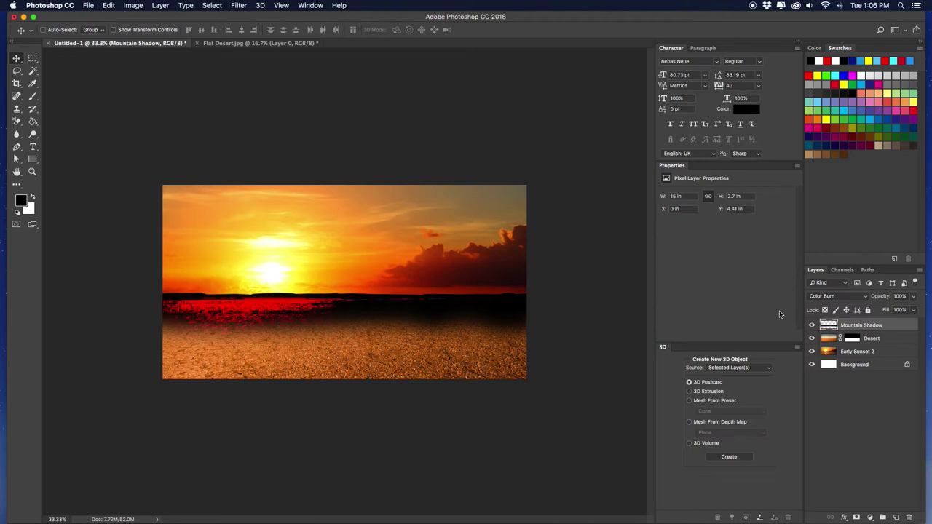
pyautogui.hotkey('shift', '+')
pyautogui.hotkey('shift', '+')
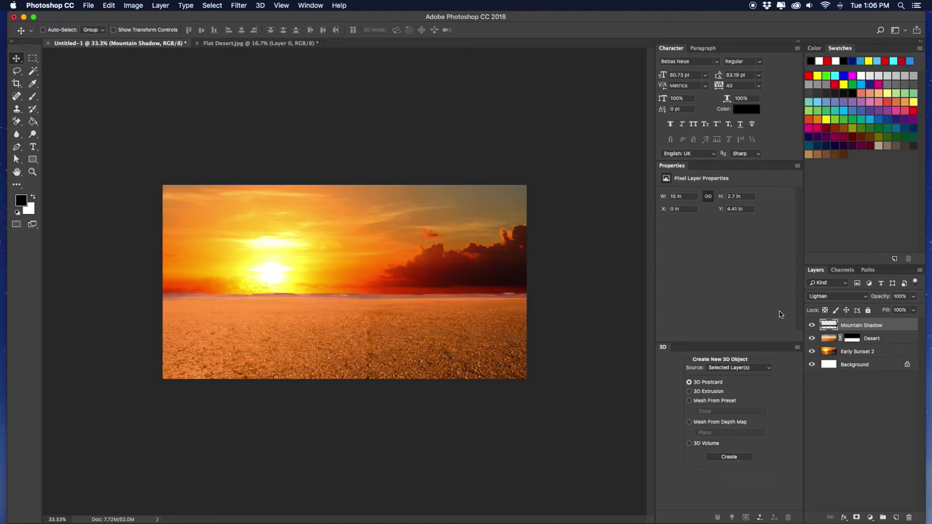
pyautogui.hotkey('shift', '+')
pyautogui.hotkey('shift', '+')
pyautogui.hotkey('shift', '+')
pyautogui.hotkey('shift', '+')
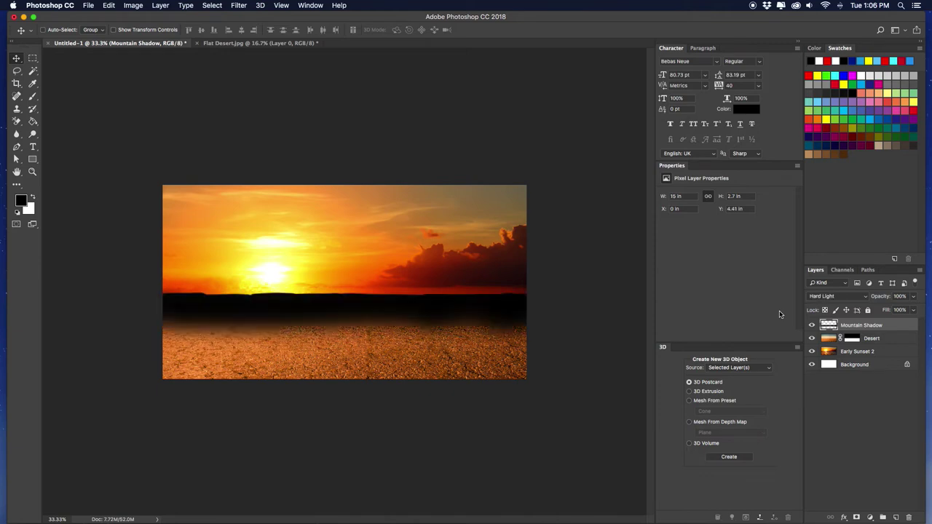
pyautogui.hotkey('shift', '-')
pyautogui.hotkey('shift', '+')
pyautogui.hotkey('shift', '-')
pyautogui.hotkey('shift', '+')
pyautogui.hotkey('shift', '+')
pyautogui.hotkey('shift', '+')
pyautogui.hotkey('shift', '+')
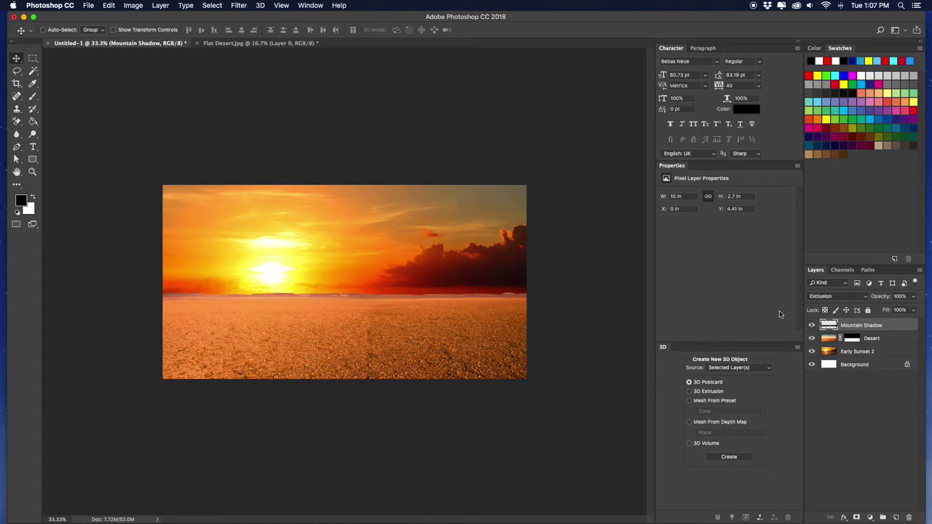
pyautogui.hotkey('shift', '+')
pyautogui.hotkey('shift', '+')
pyautogui.hotkey('shift', '+')
pyautogui.hotkey('shift', '+')
pyautogui.hotkey('shift', '+')
pyautogui.hotkey('shift', '+')
pyautogui.hotkey('shift', '+')
pyautogui.hotkey('shift', '+')
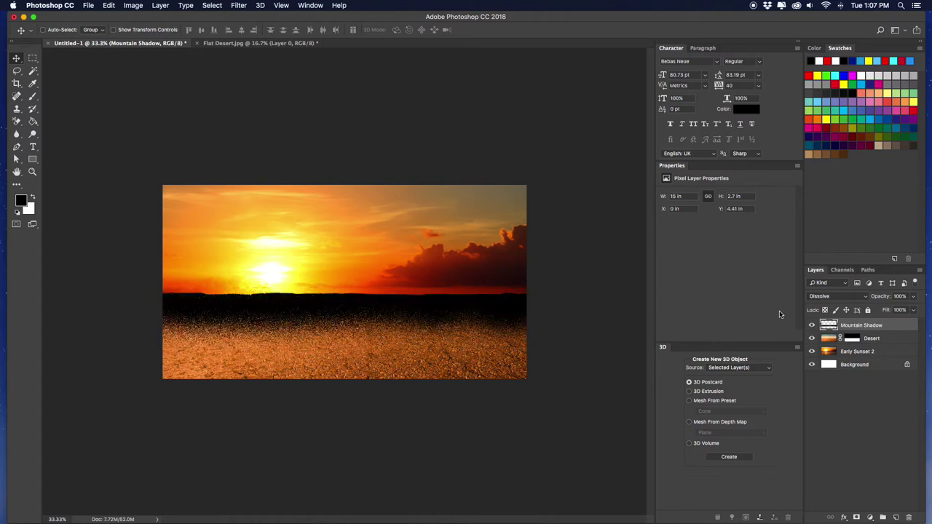
# Set the Mountain Shadow layer's blend mode to Soft Light and its opacity to 72%.
pyautogui.hotkey('shift', '+')
pyautogui.hotkey('shift', '+')
pyautogui.hotkey('shift', '+')
pyautogui.hotkey('shift', '+')
pyautogui.hotkey('shift', '+')
pyautogui.hotkey('shift', '+')
pyautogui.hotkey('shift', '+')
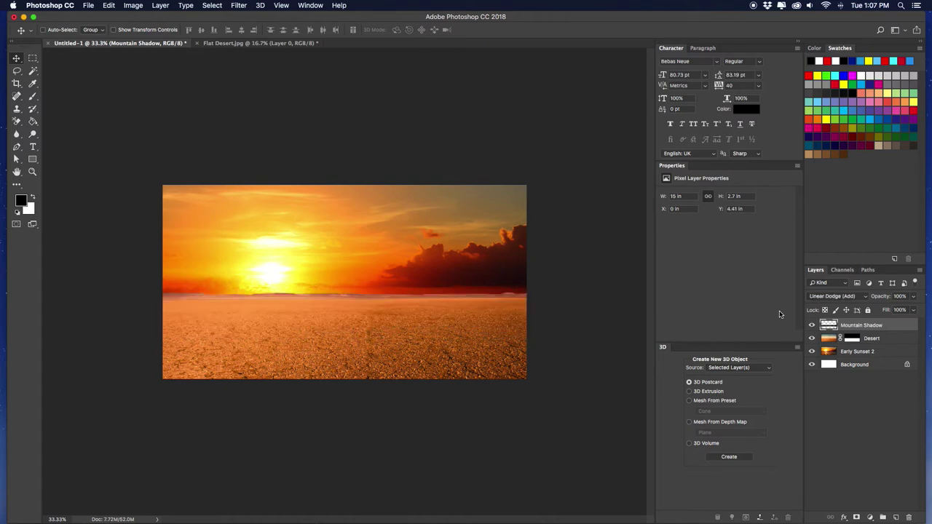
pyautogui.hotkey('shift', '+')
pyautogui.hotkey('shift', '+')
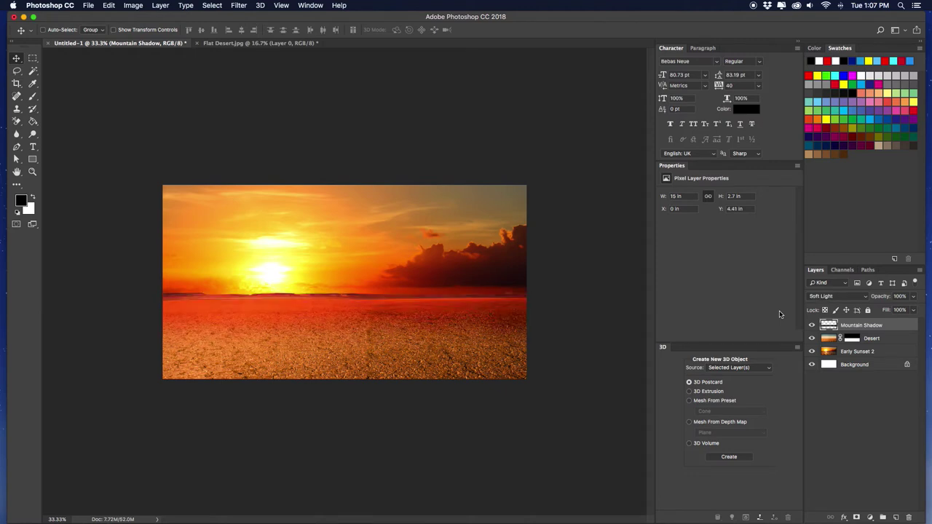
pyautogui.click(913, 297)
pyautogui.moveTo(911, 309); pyautogui.dragTo(901, 310)
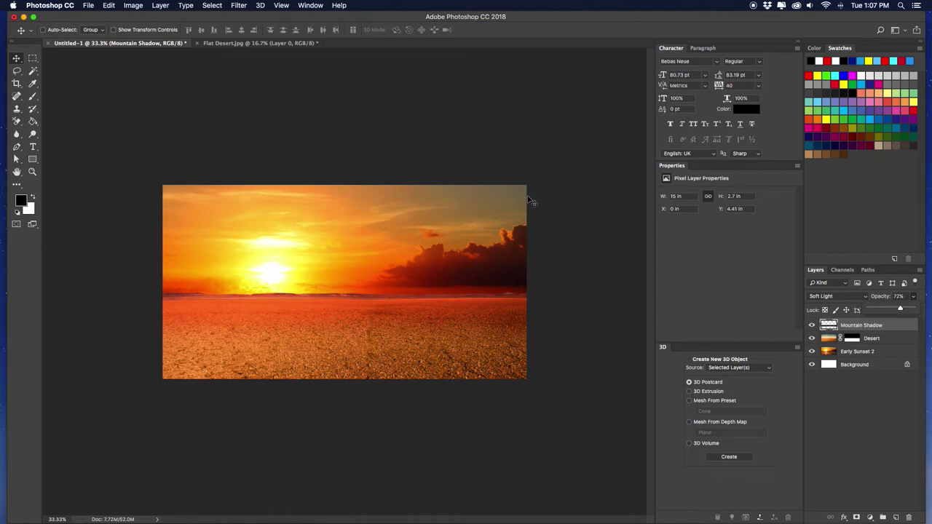
# Switch to the Mando Logo folder in Finder, preview Boba Fett Full 2.jpg and open it in Photoshop as a separate document.
pyautogui.hotkey('ctrl', 'Up')
pyautogui.click(358, 139)
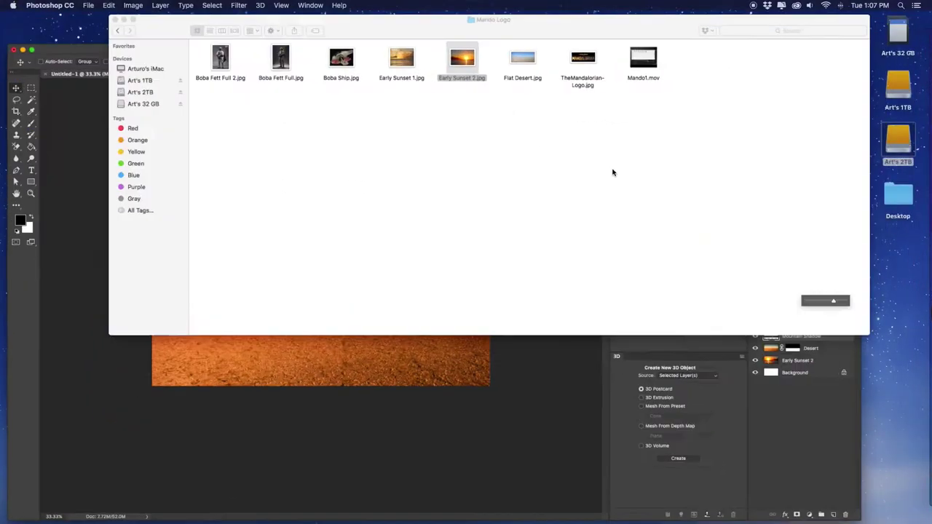
pyautogui.hotkey('ctrl', 'Up')
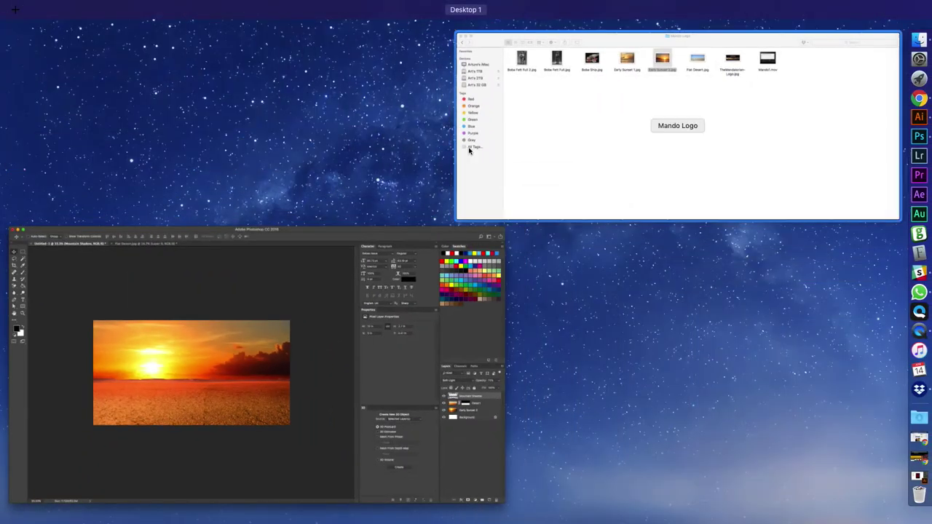
pyautogui.click(470, 148)
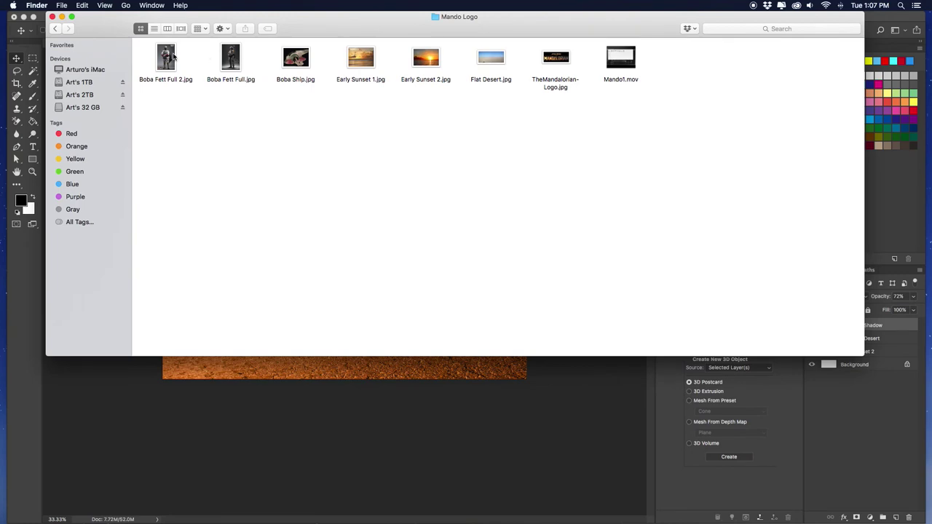
pyautogui.click(171, 59)
pyautogui.press('space')
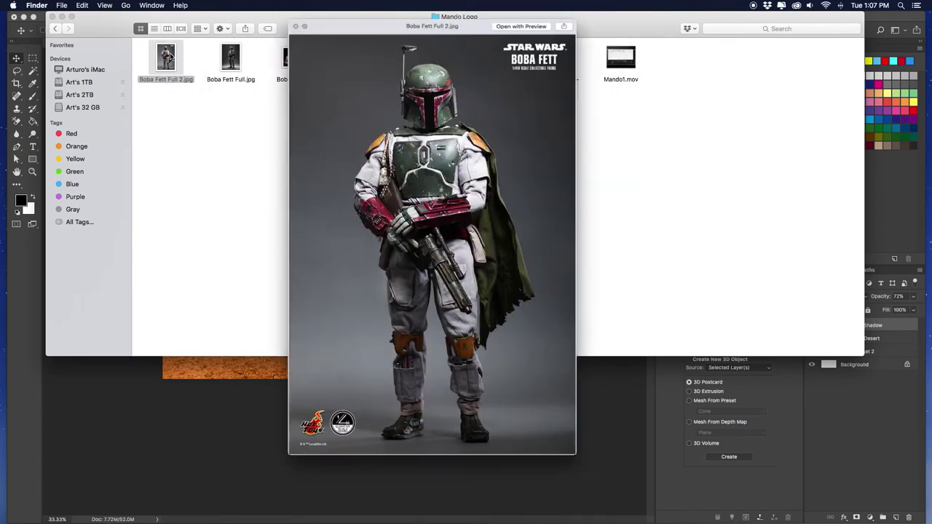
pyautogui.click(184, 129)
pyautogui.moveTo(170, 59); pyautogui.dragTo(912, 139)
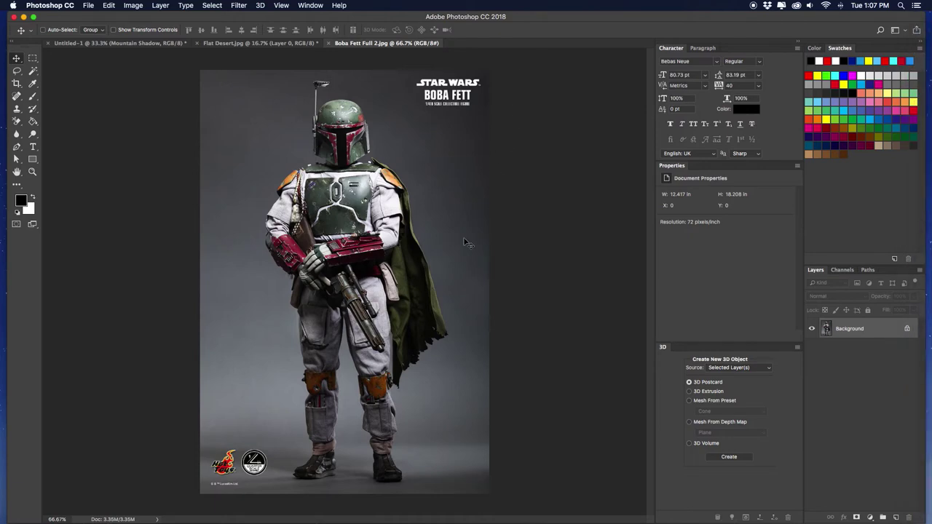
pyautogui.press('super+equal')
pyautogui.press('super+equal')
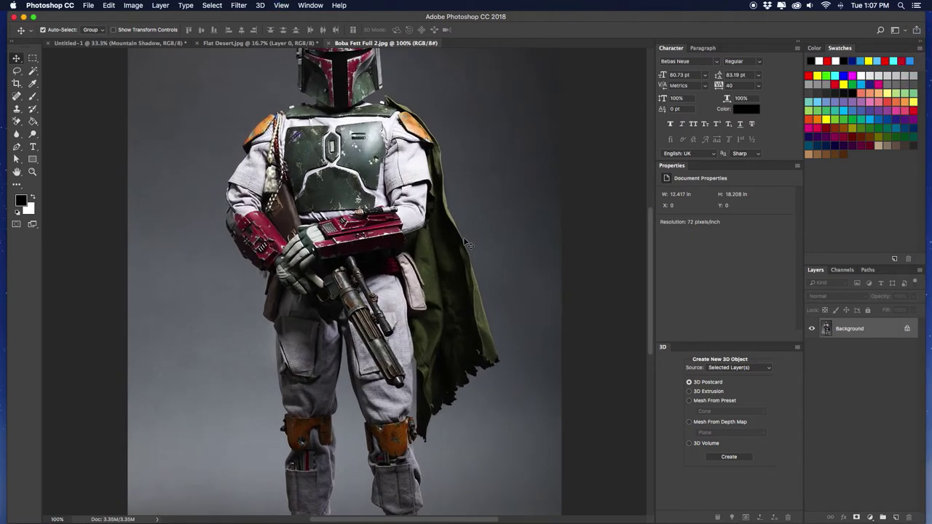
pyautogui.scroll(-10, 393, 209)
pyautogui.scroll(-2, 393, 209)
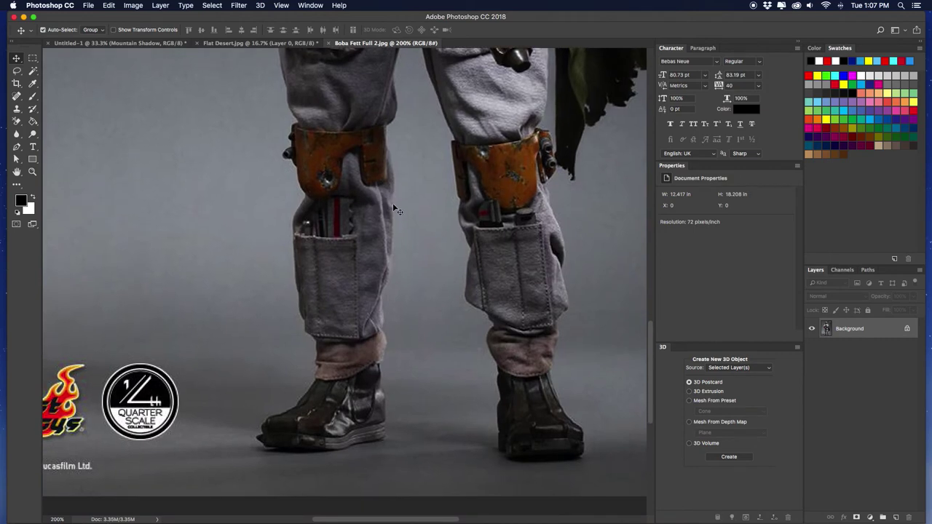
pyautogui.press('super+equal')
pyautogui.press('super+BackSpace')
pyautogui.press('p')
pyautogui.press('super+minus')
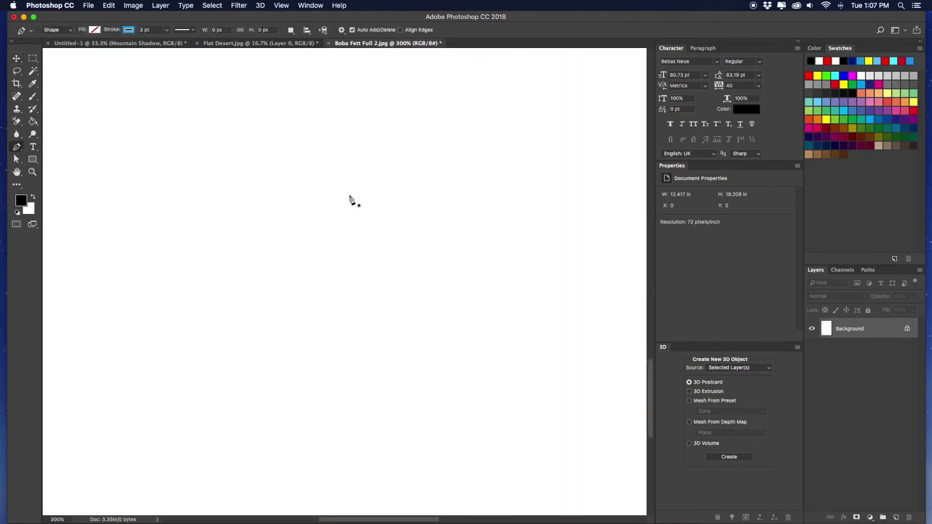
pyautogui.press('super+minus')
pyautogui.press('super+minus')
pyautogui.press('super+minus')
pyautogui.press('v')
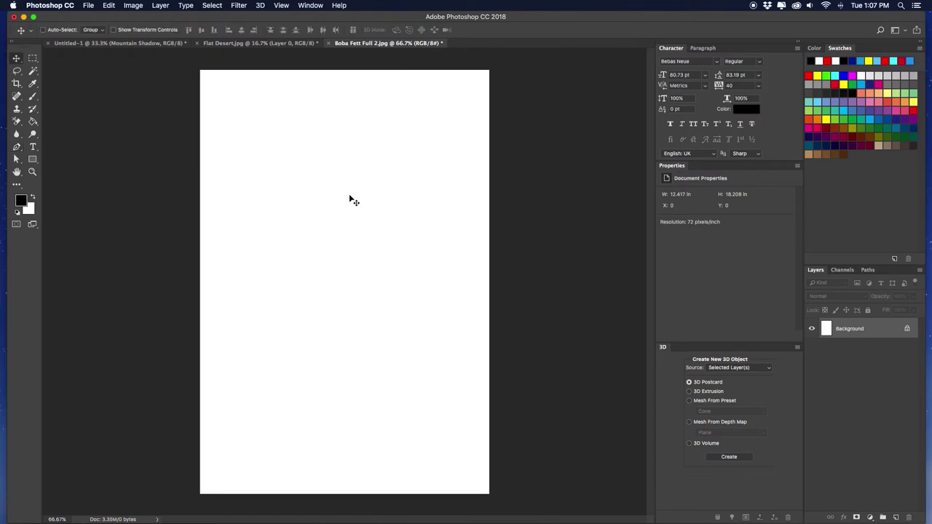
pyautogui.press('super+z')
# Set the Pen tool's shape stroke to no colour for tracing the Boba Fett figure.
pyautogui.press('super+plus')
pyautogui.press('super+plus')
pyautogui.press('super+plus')
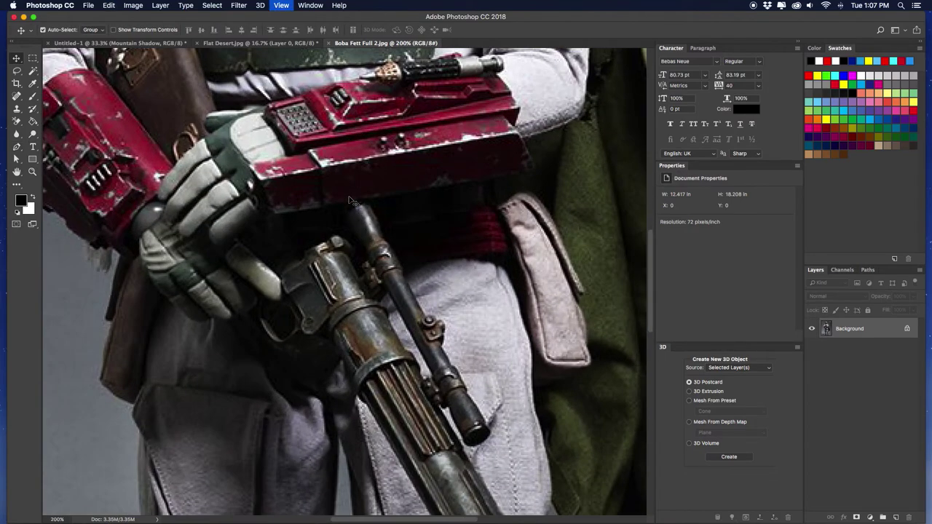
pyautogui.scroll(-10, 363, 208)
pyautogui.scroll(-10, 364, 209)
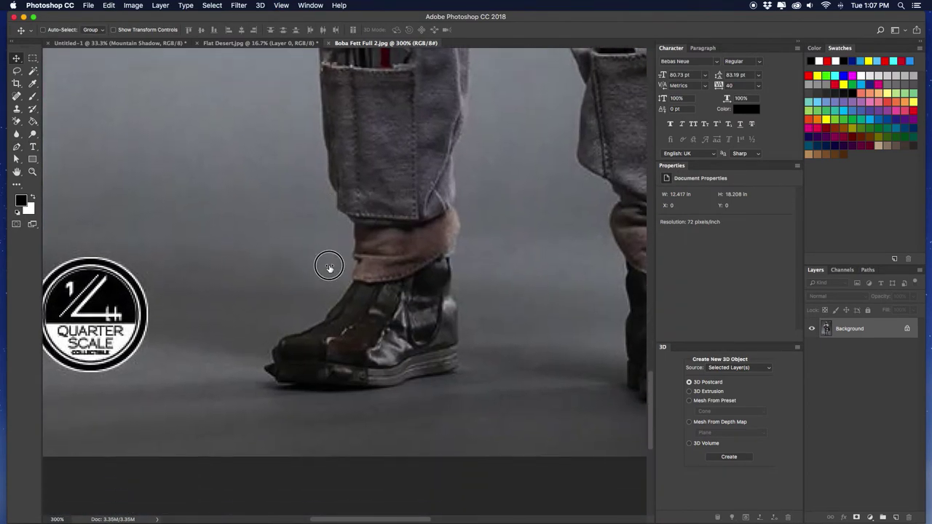
pyautogui.press('super+plus')
pyautogui.press('p')
pyautogui.scroll(-4, 324, 254)
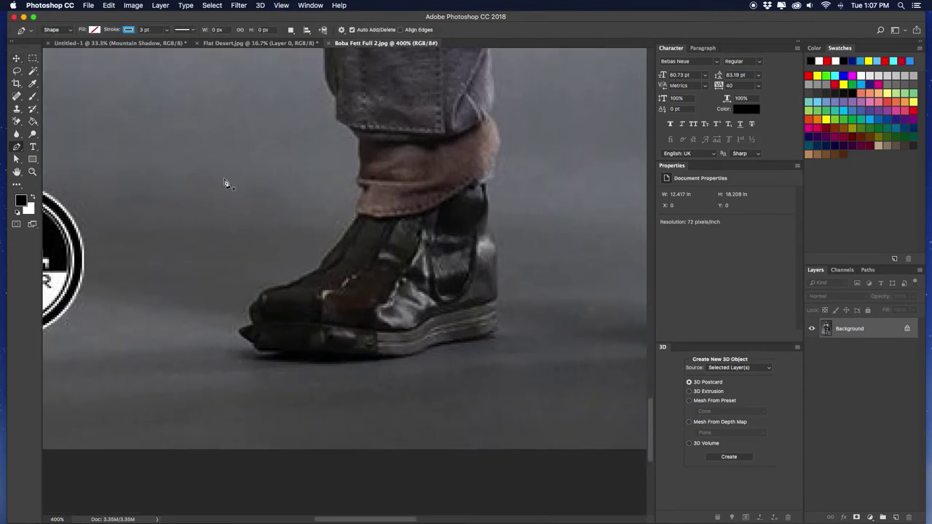
pyautogui.click(129, 29)
pyautogui.click(87, 48)
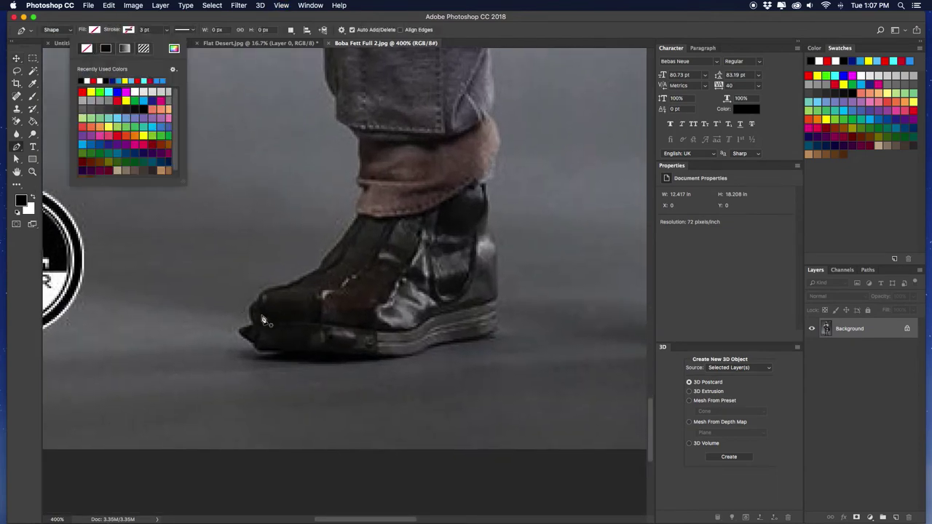
# Start a Pen tool outline at the toe of the boot nearest the round logo and trace around its toe cap.
pyautogui.click(255, 329)
pyautogui.click(254, 325)
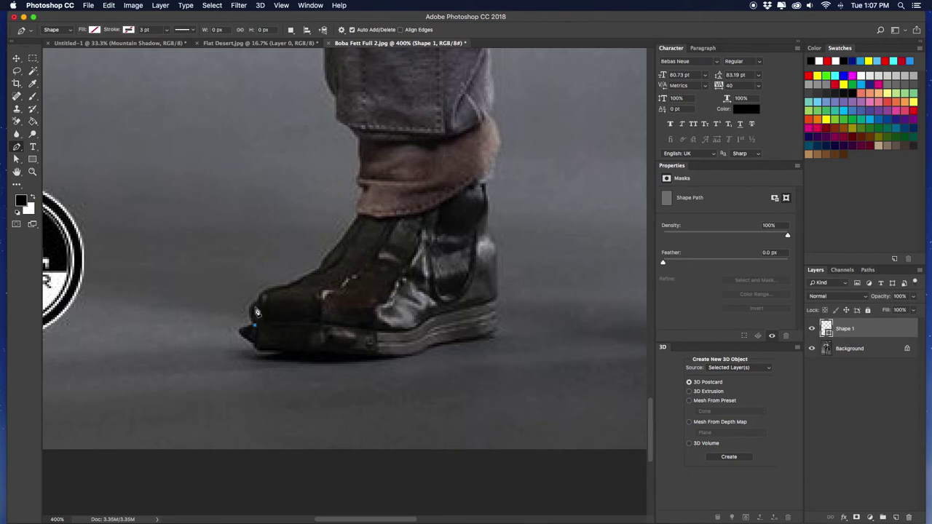
pyautogui.click(259, 304)
pyautogui.click(262, 299)
pyautogui.click(267, 294)
pyautogui.click(274, 291)
pyautogui.click(283, 289)
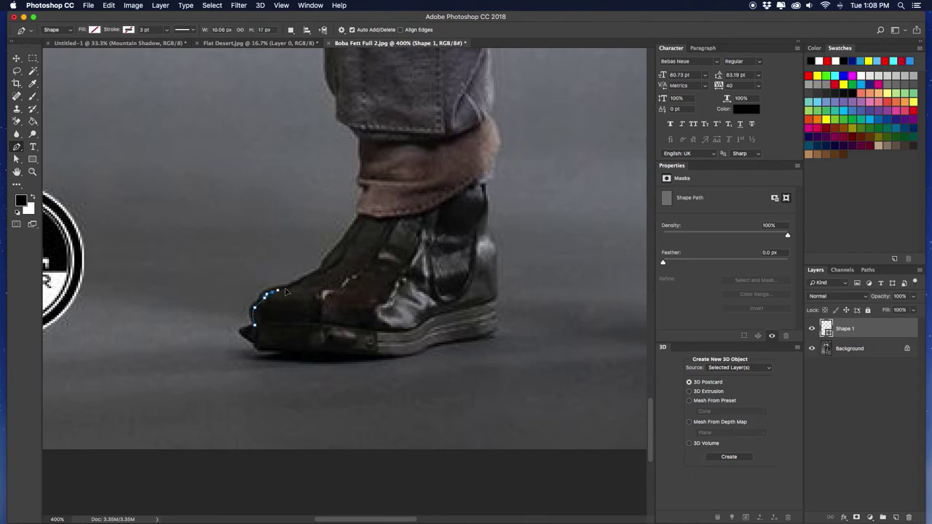
# Continue the outline up the front of the boot and along the brown ankle cuff to the trouser hem.
pyautogui.click(295, 284)
pyautogui.click(306, 280)
pyautogui.click(320, 270)
pyautogui.click(340, 245)
pyautogui.click(348, 235)
pyautogui.click(362, 215)
pyautogui.moveTo(362, 206); pyautogui.dragTo(362, 190)
pyautogui.click(359, 181)
pyautogui.scroll(3, 359, 204)
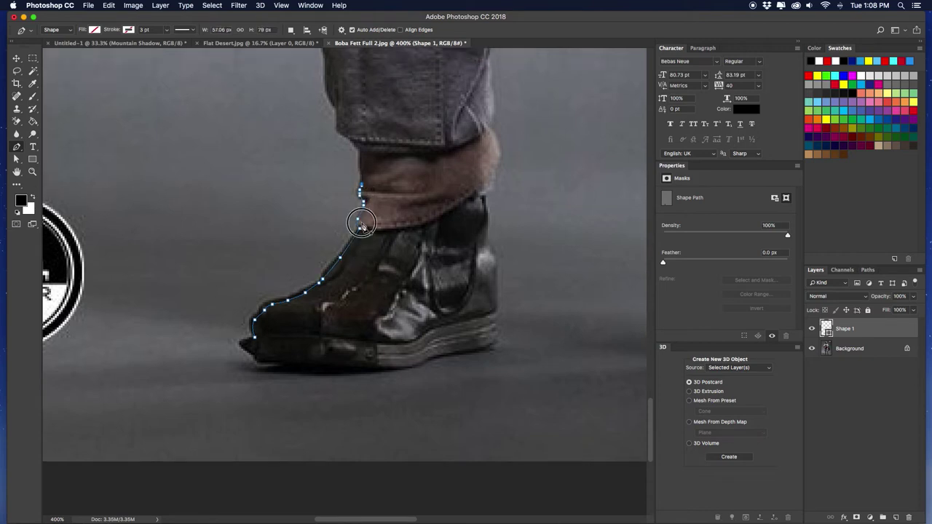
pyautogui.click(361, 192)
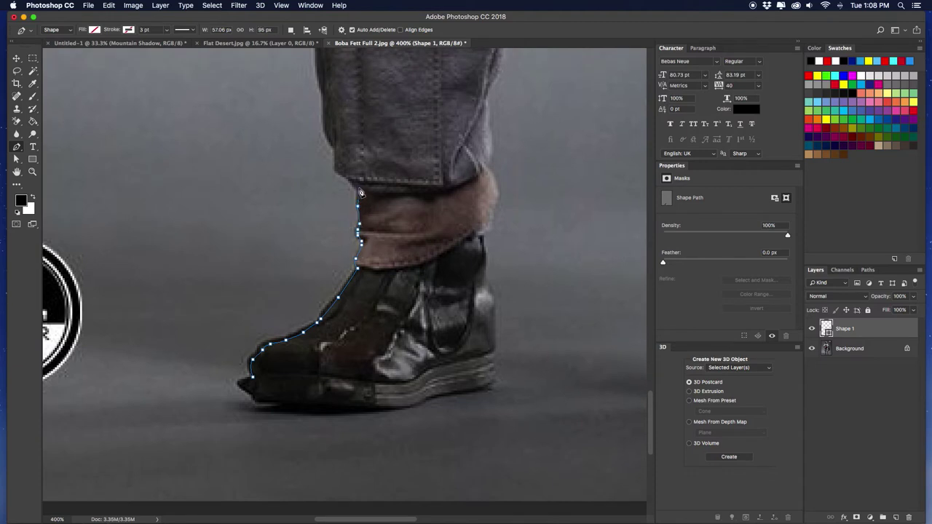
# Trace the outer edge of the lower trouser leg from the hem up past the shin pocket.
pyautogui.click(337, 173)
pyautogui.scroll(5, 373, 236)
pyautogui.hscroll(-2, 373, 237)
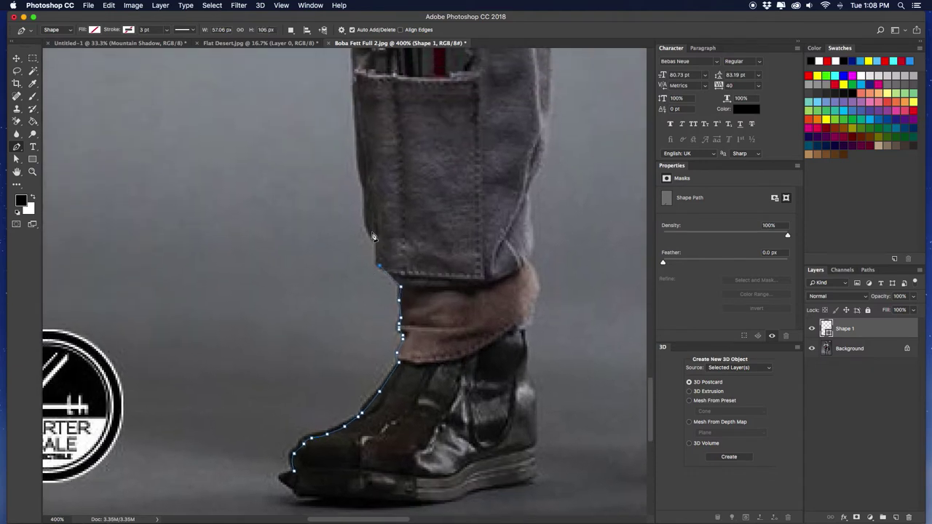
pyautogui.click(377, 242)
pyautogui.scroll(3, 371, 218)
pyautogui.hscroll(-1, 371, 218)
pyautogui.click(381, 241)
pyautogui.click(375, 218)
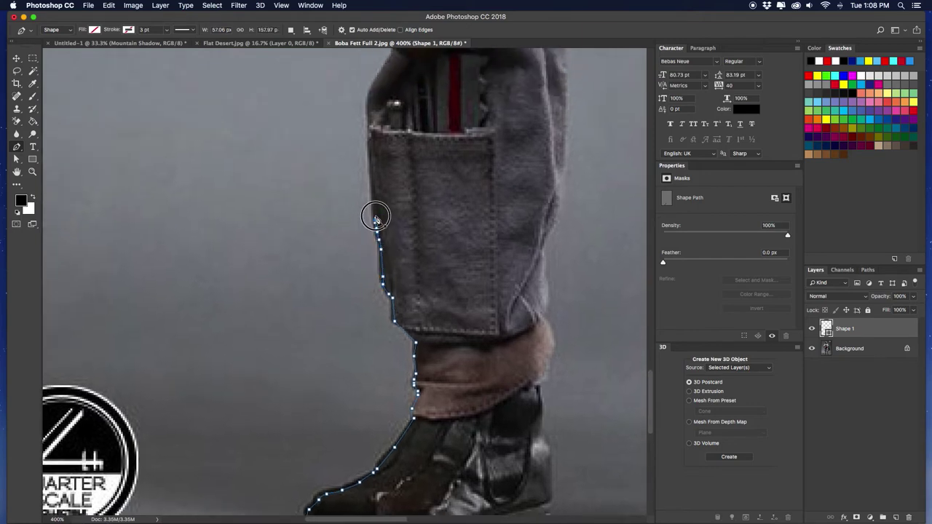
pyautogui.scroll(2, 375, 218)
pyautogui.click(369, 163)
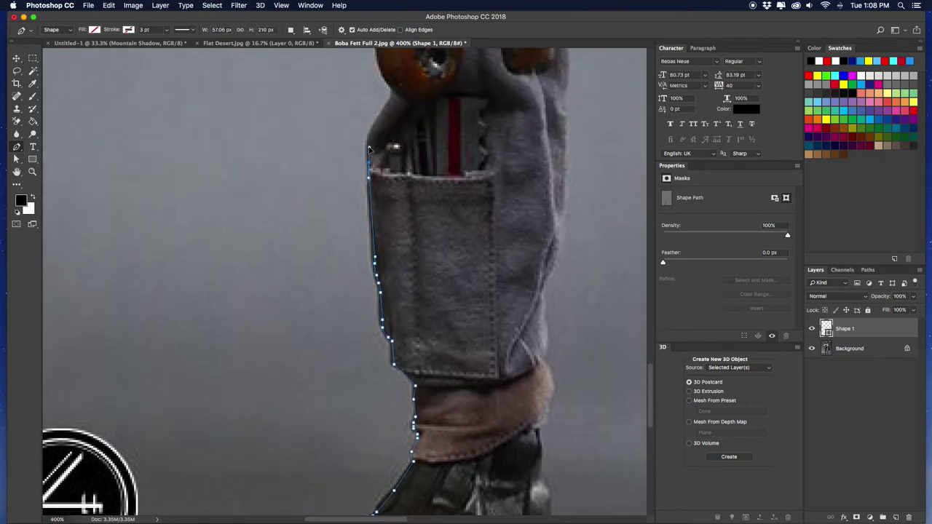
pyautogui.click(376, 126)
# Trace the outer edge of the orange knee armour and around its lower protruding bolt.
pyautogui.scroll(3, 376, 145)
pyautogui.hscroll(1, 375, 145)
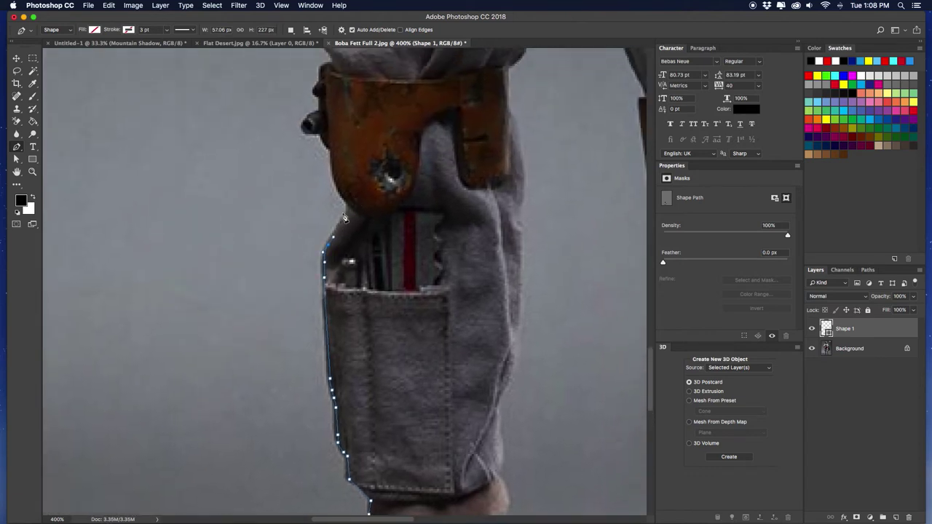
pyautogui.click(344, 217)
pyautogui.click(334, 180)
pyautogui.scroll(4, 335, 181)
pyautogui.click(332, 224)
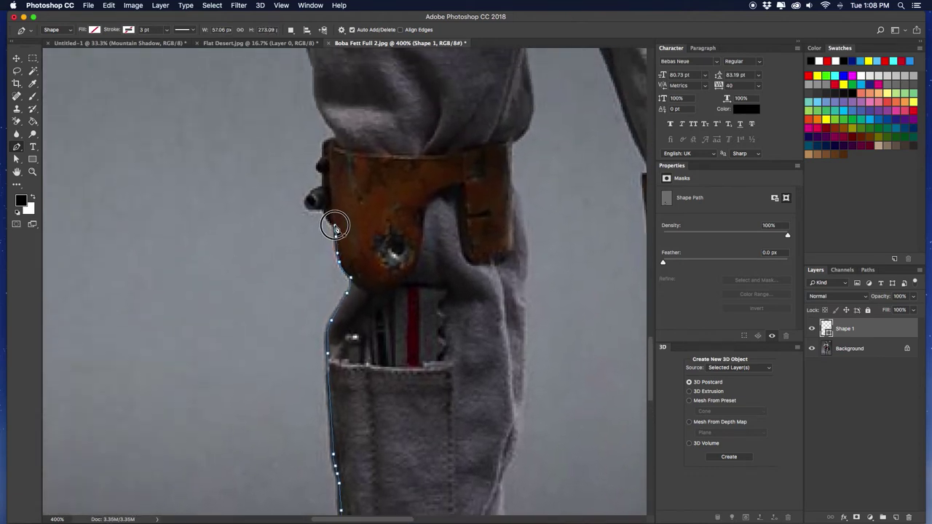
pyautogui.click(326, 209)
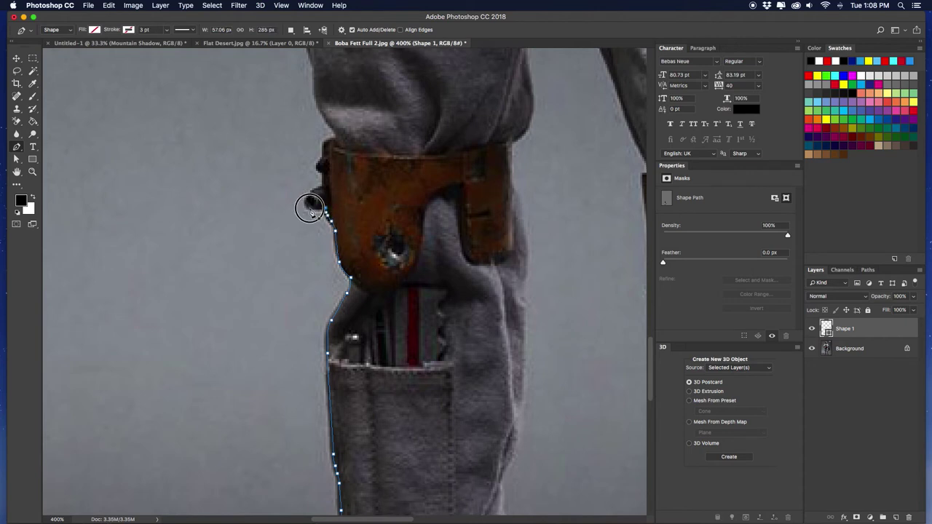
pyautogui.moveTo(307, 206); pyautogui.dragTo(320, 193)
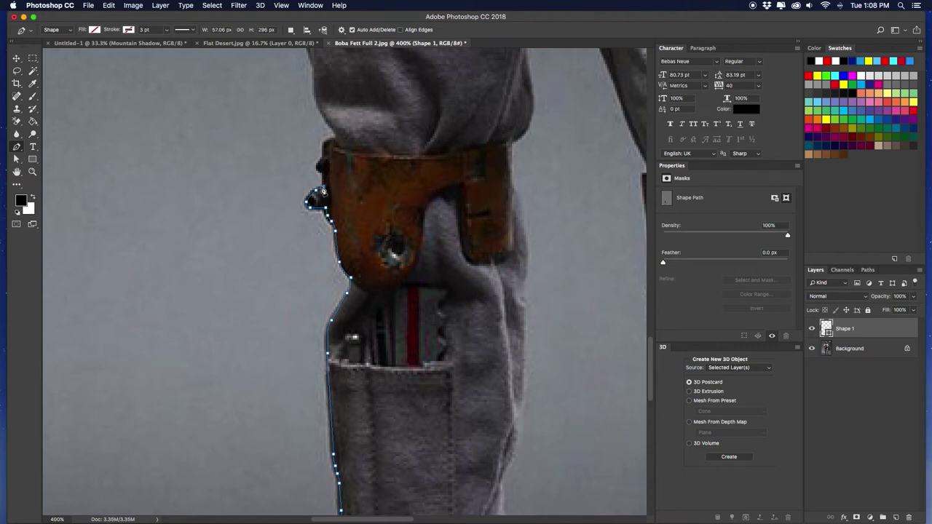
# Trace around the upper bolt and top corner of the knee armour onto the trouser fold above it.
pyautogui.moveTo(336, 164); pyautogui.dragTo(326, 260)
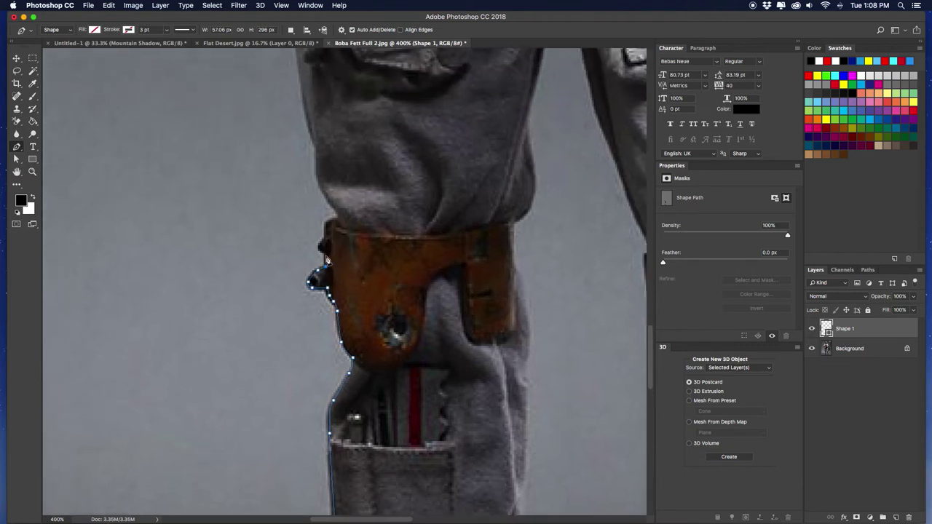
pyautogui.click(320, 248)
pyautogui.moveTo(331, 222); pyautogui.dragTo(340, 262)
pyautogui.click(315, 219)
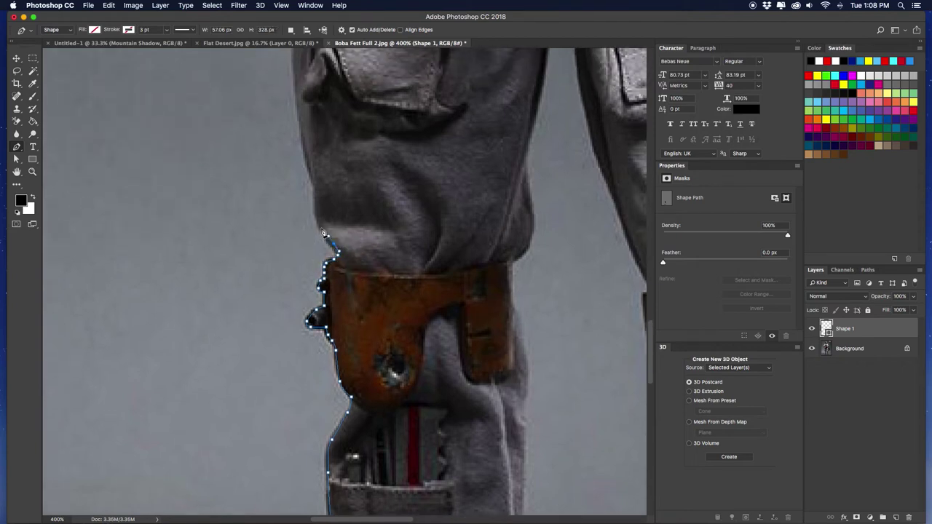
# Trace the outer edge of the thigh up to the side pocket and the brown hip pouch.
pyautogui.moveTo(315, 205); pyautogui.dragTo(313, 270)
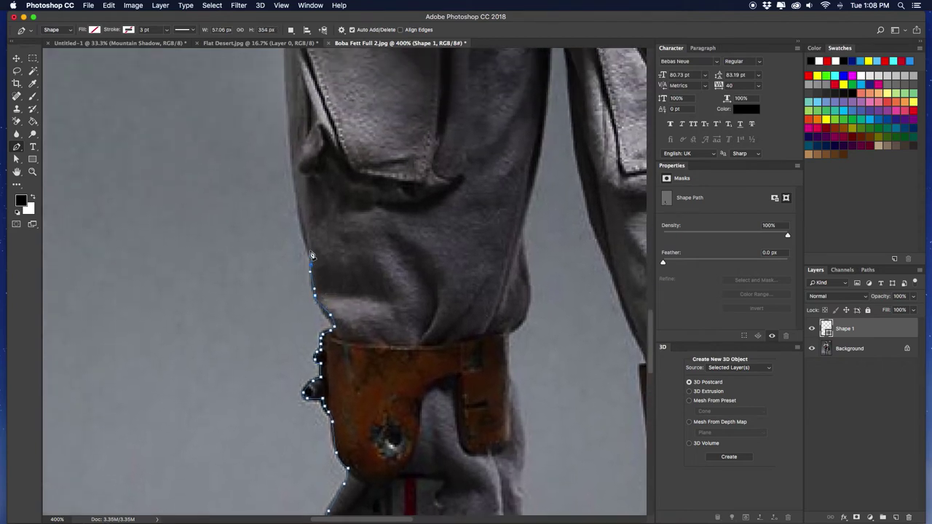
pyautogui.moveTo(301, 193); pyautogui.dragTo(310, 248)
pyautogui.click(310, 233)
pyautogui.click(305, 197)
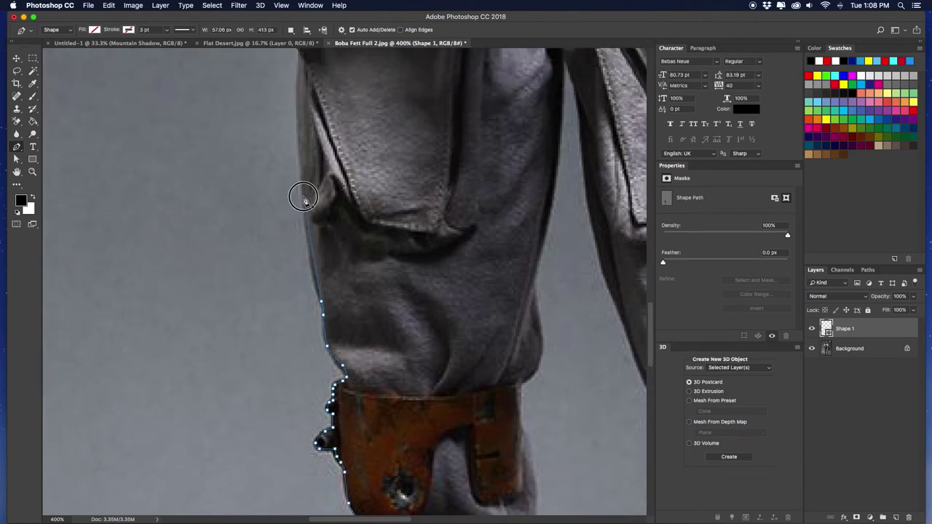
pyautogui.moveTo(302, 162); pyautogui.dragTo(310, 269)
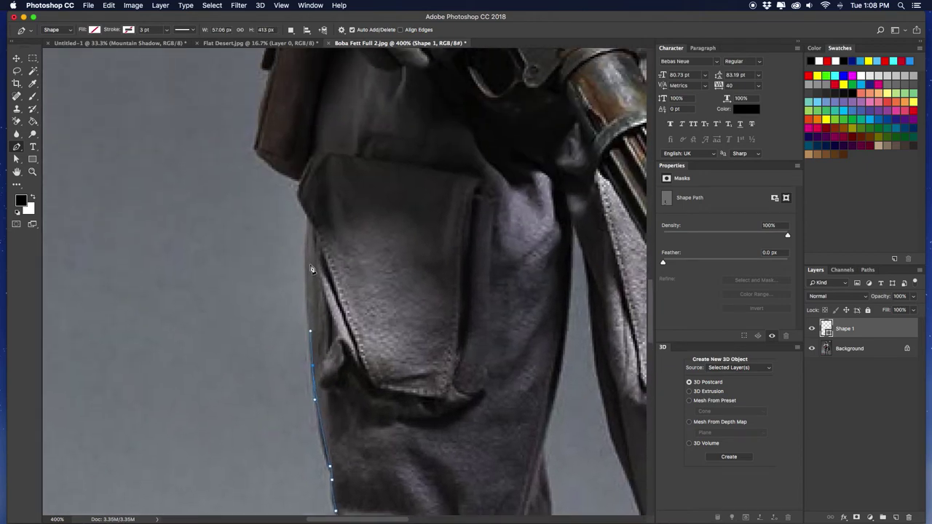
pyautogui.click(306, 249)
pyautogui.click(301, 196)
pyautogui.moveTo(300, 193); pyautogui.dragTo(310, 223)
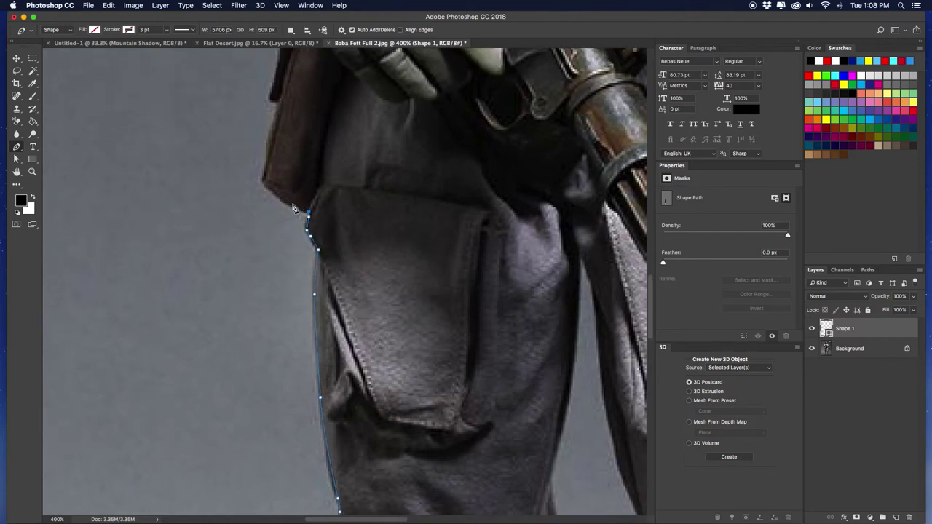
# Continue the outline around the brown hip pouch, the red gauntlet and the elbow to the upper sleeve.
pyautogui.scroll(10, 294, 209)
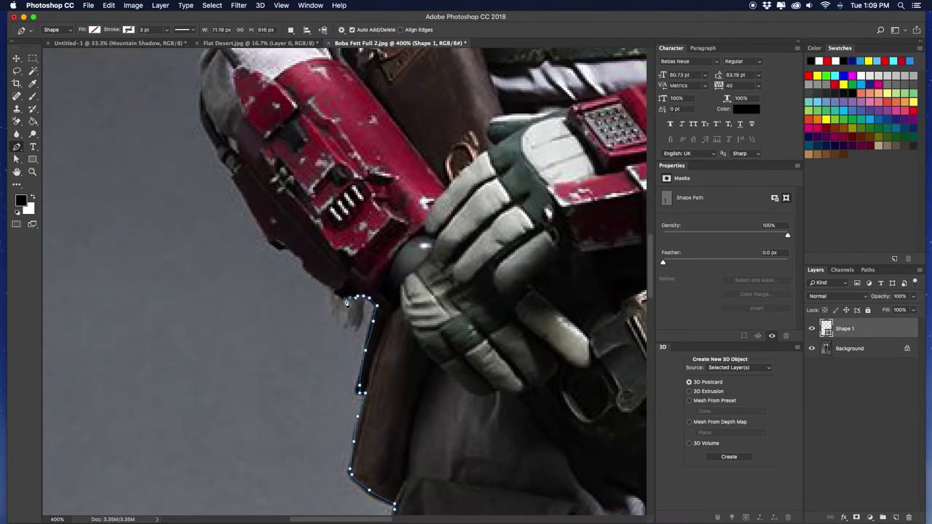
pyautogui.click(284, 249)
pyautogui.scroll(10, 275, 247)
pyautogui.click(271, 246)
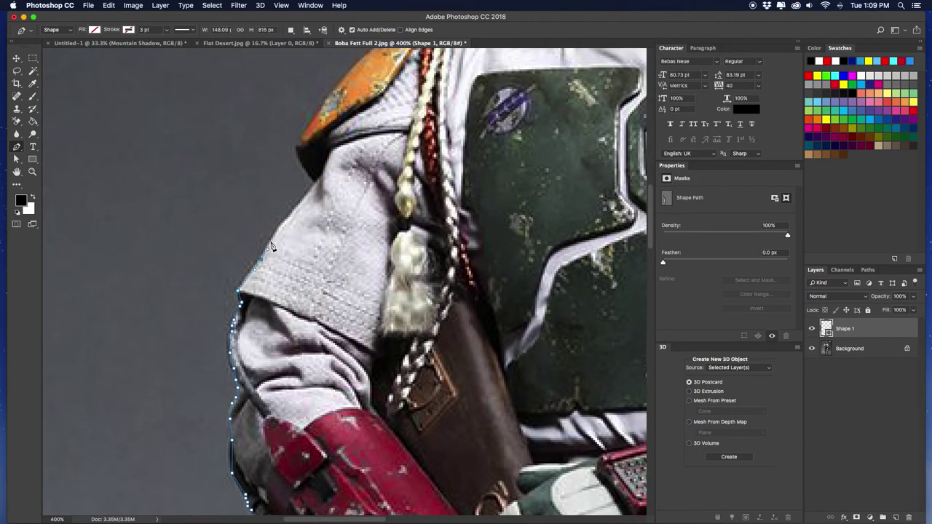
# Trace over the orange shoulder pad, the braid ends and the small white piece on the collar armour.
pyautogui.scroll(10, 271, 246)
pyautogui.click(355, 190)
pyautogui.scroll(5, 354, 191)
pyautogui.click(358, 251)
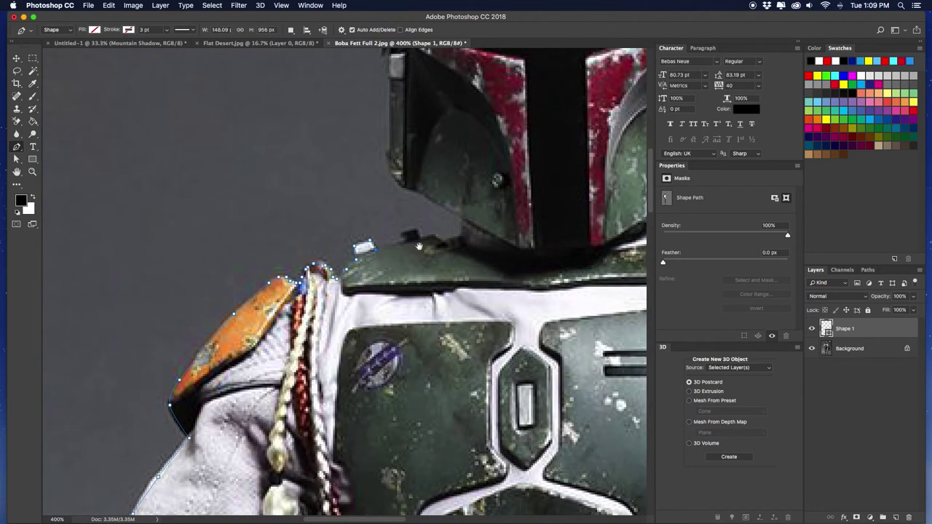
# Trace the antenna side of the helmet, following the jaw, ear piece, antenna stalk and its tip.
pyautogui.scroll(10, 419, 247)
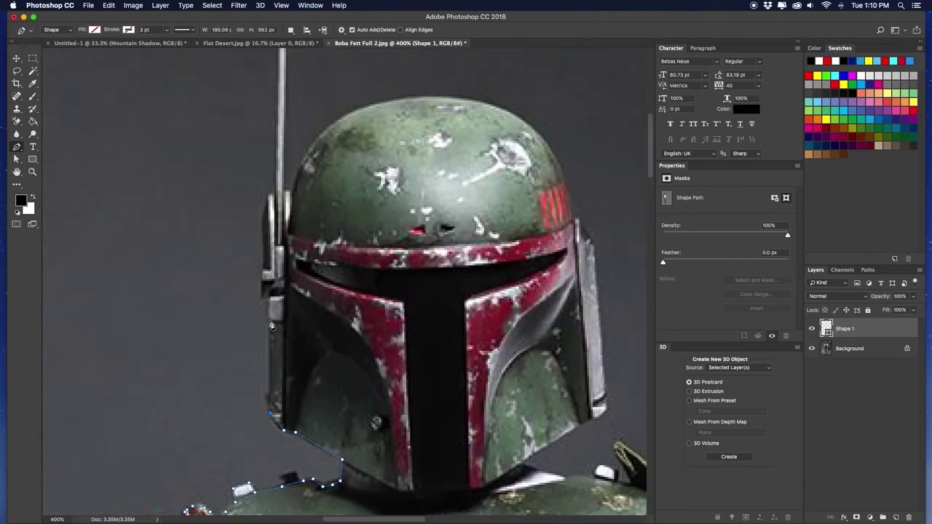
pyautogui.click(266, 276)
pyautogui.scroll(10, 266, 276)
pyautogui.click(346, 157)
pyautogui.click(280, 186)
pyautogui.scroll(-3, 287, 319)
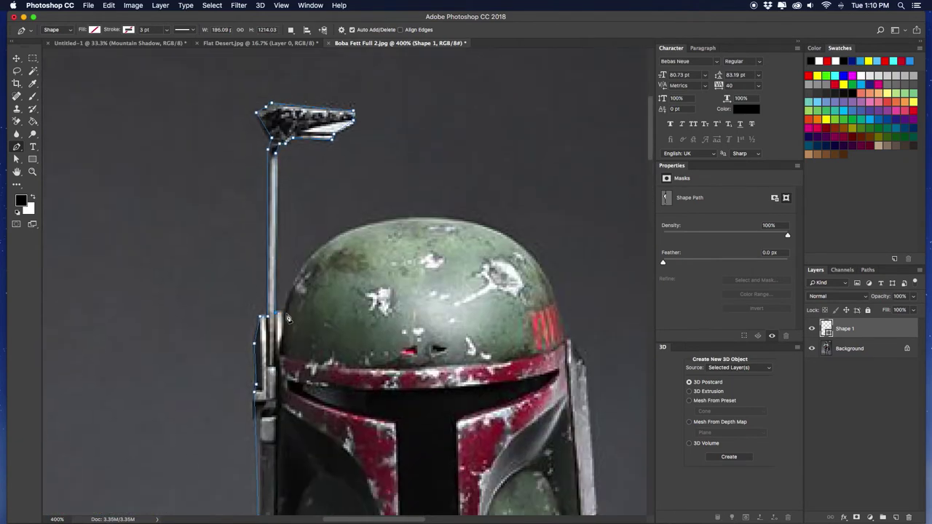
# Trace over the helmet's dome and down its opposite side to the lower jaw corner.
pyautogui.scroll(-3, 287, 318)
pyautogui.click(468, 183)
pyautogui.scroll(-8, 401, 218)
pyautogui.click(390, 256)
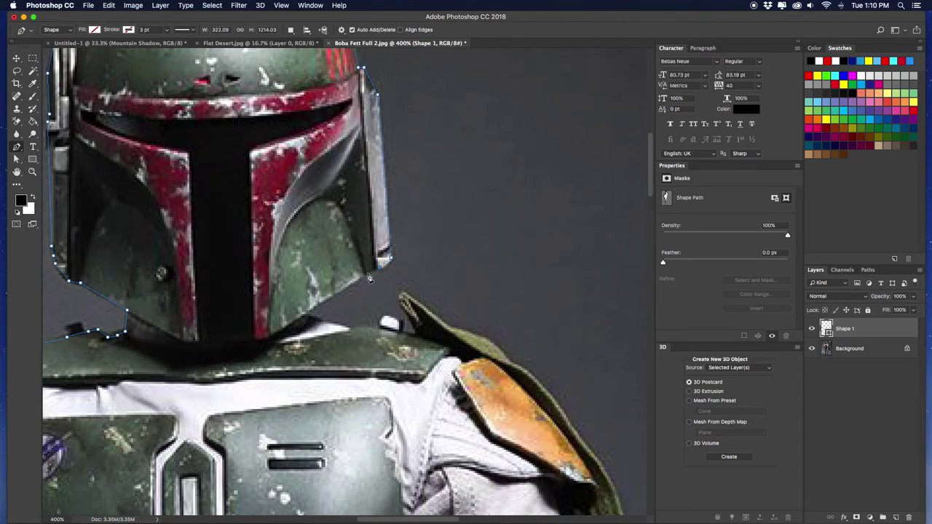
# Trace from the helmet jaw across the collar armour and along the cape's peak over the shoulder.
pyautogui.scroll(-3, 369, 278)
pyautogui.click(457, 251)
pyautogui.scroll(-5, 460, 201)
pyautogui.click(355, 136)
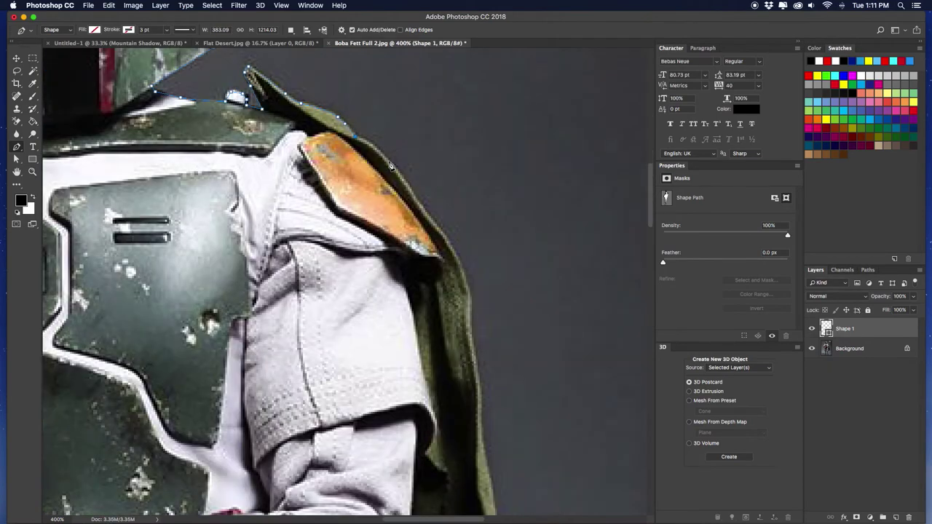
# Trace the long outer edge of the green cape from the shoulder down towards its tattered hem.
pyautogui.scroll(-10, 454, 249)
pyautogui.click(416, 328)
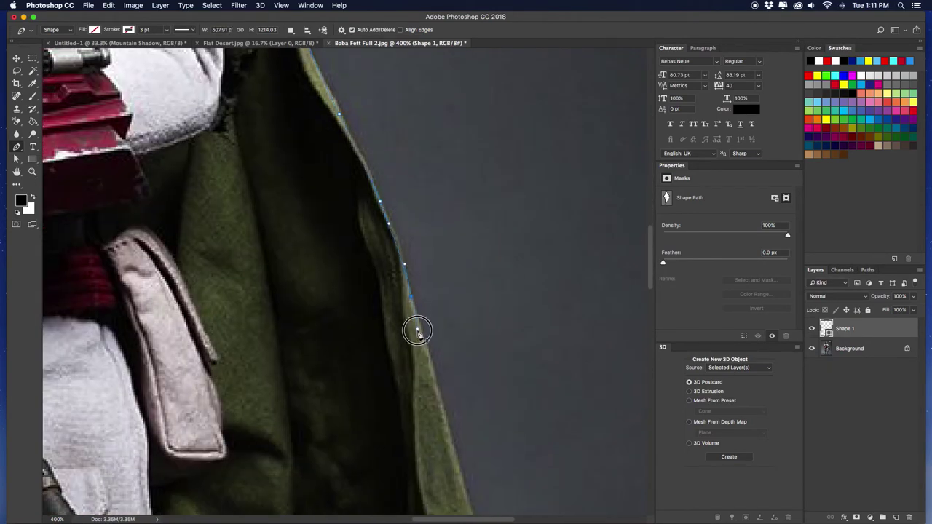
pyautogui.scroll(-4, 408, 328)
pyautogui.click(375, 299)
# Trace the cape's ragged hem point by point and go up its inner edge to the thigh.
pyautogui.scroll(-5, 342, 393)
pyautogui.hscroll(-3, 349, 364)
pyautogui.click(364, 301)
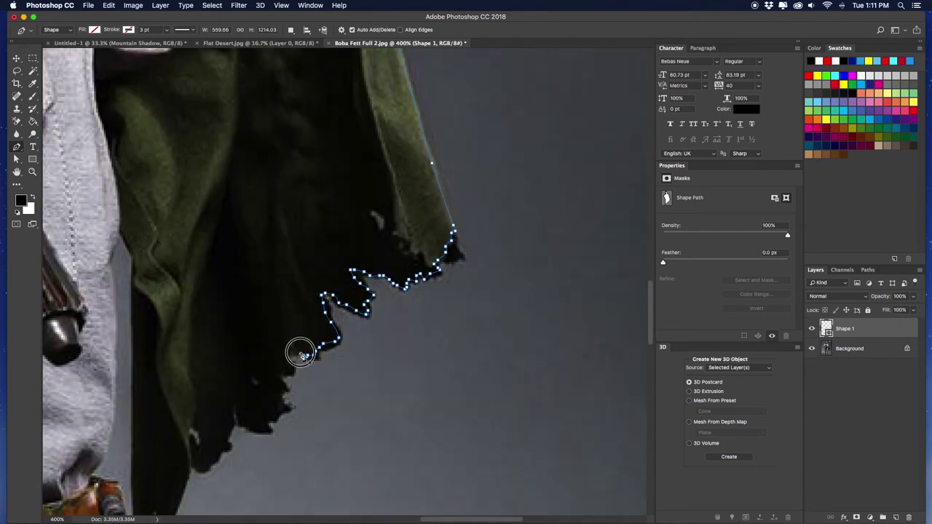
pyautogui.scroll(-5, 273, 420)
pyautogui.hscroll(-3, 273, 421)
pyautogui.scroll(5, 248, 353)
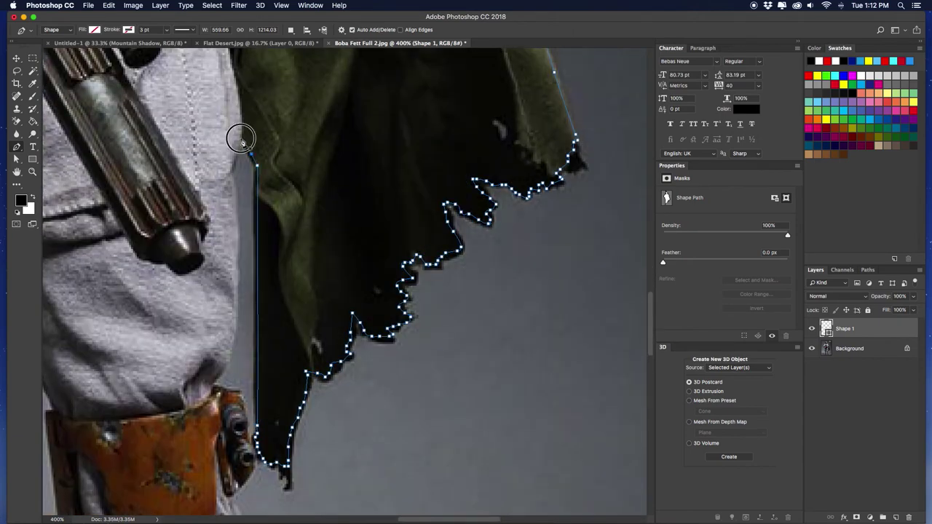
# Trace down the outer edge of the cape-side leg and around the sole of its boot.
pyautogui.scroll(-6, 240, 135)
pyautogui.scroll(-10, 371, 339)
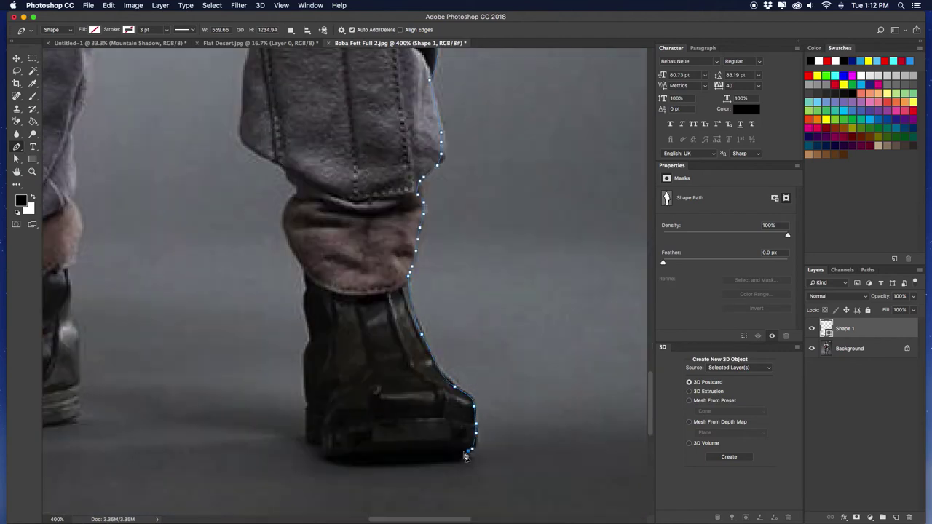
pyautogui.hscroll(-5, 422, 435)
pyautogui.scroll(2, 401, 327)
# Trace the inner edges of both legs through the crotch, around the first boot's sole, and close the outline.
pyautogui.scroll(12, 397, 237)
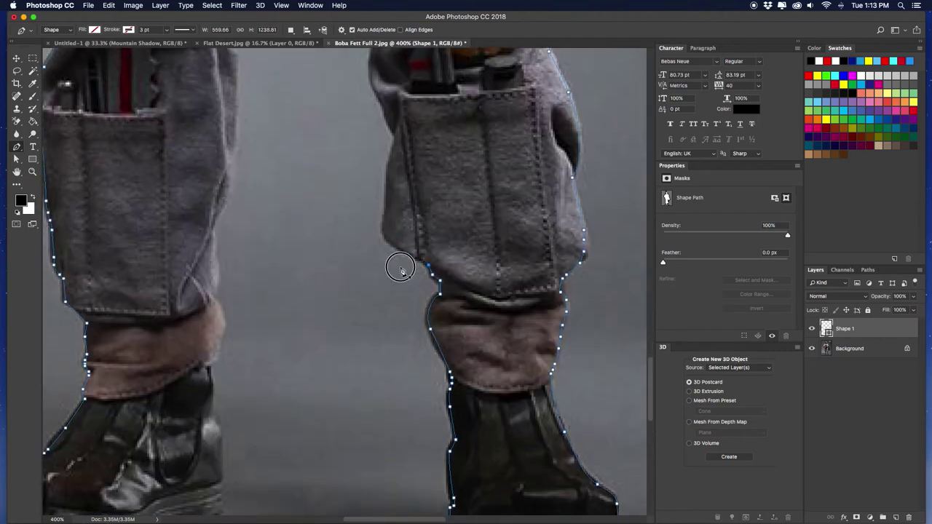
pyautogui.scroll(-10, 363, 269)
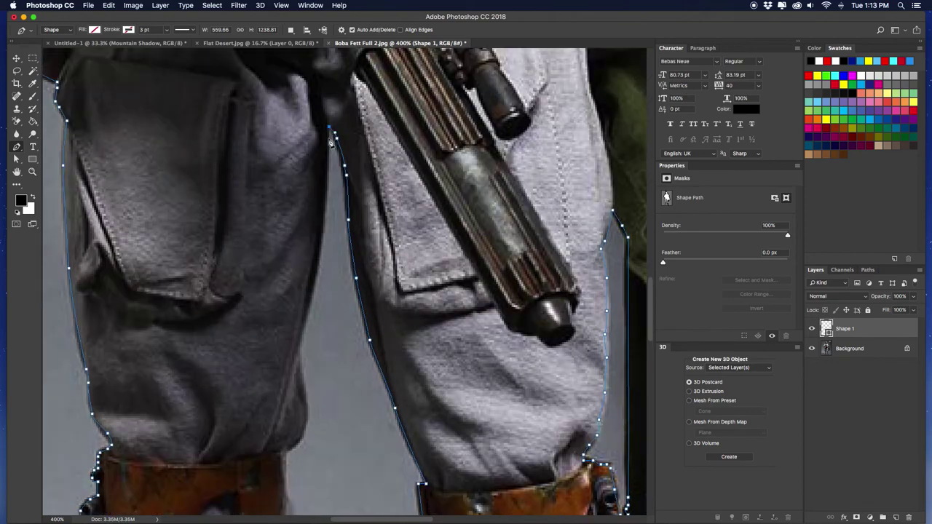
pyautogui.scroll(-10, 343, 312)
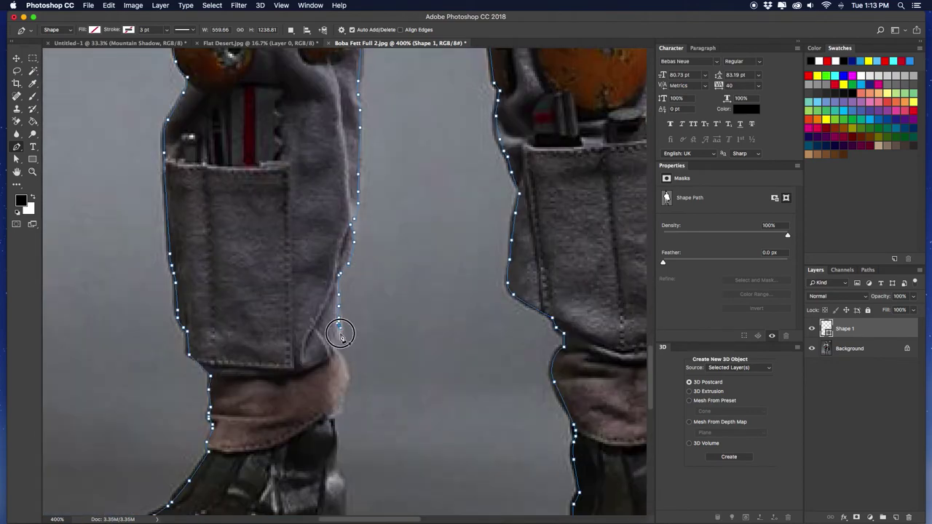
pyautogui.doubleClick(196, 474)
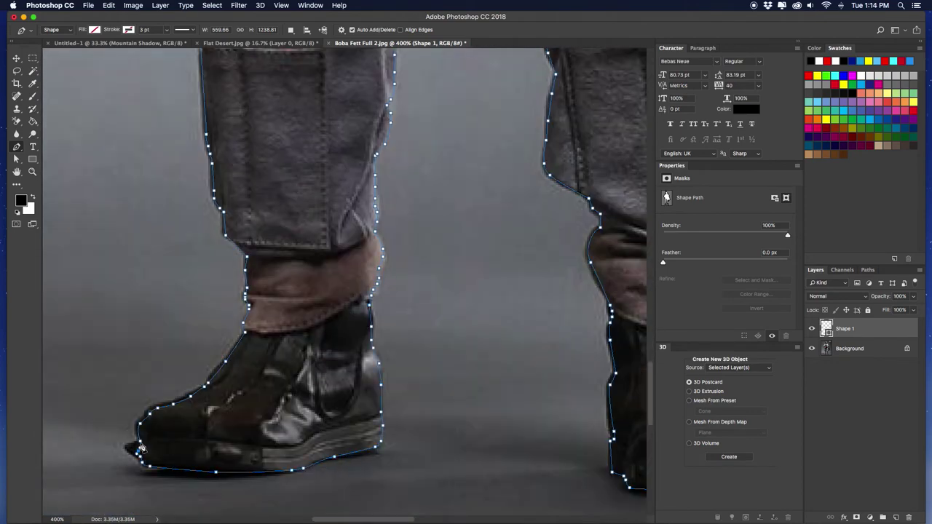
# Fit the whole figure in view and unlock the Background layer so it becomes an editable layer.
pyautogui.press('v')
pyautogui.press('super+0')
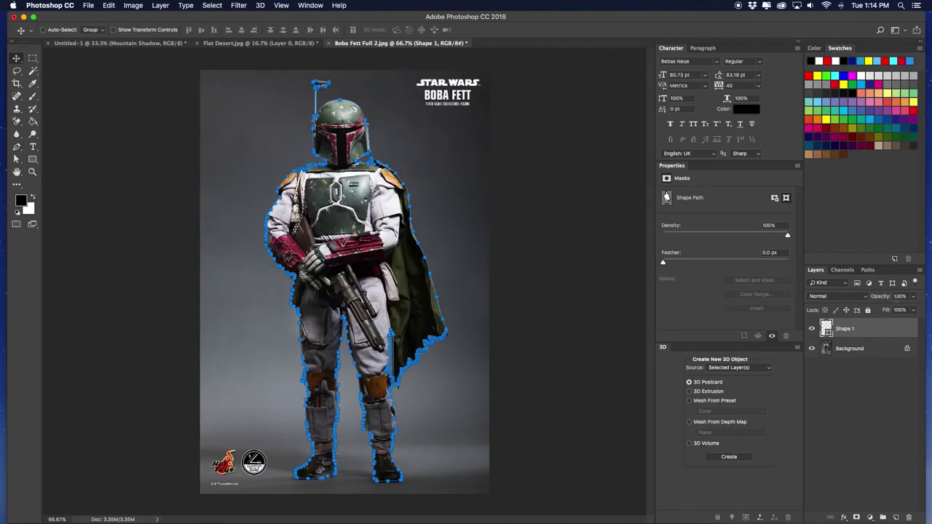
pyautogui.doubleClick(907, 351)
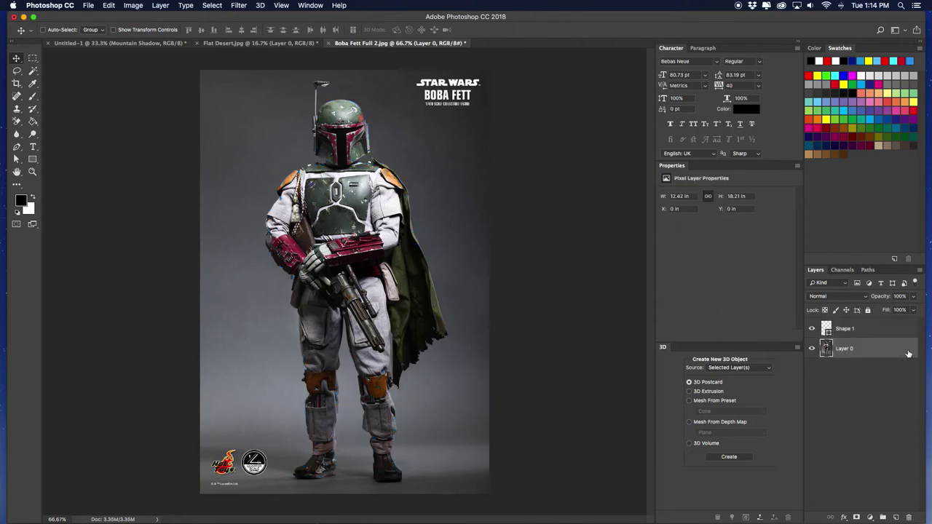
pyautogui.click(884, 251)
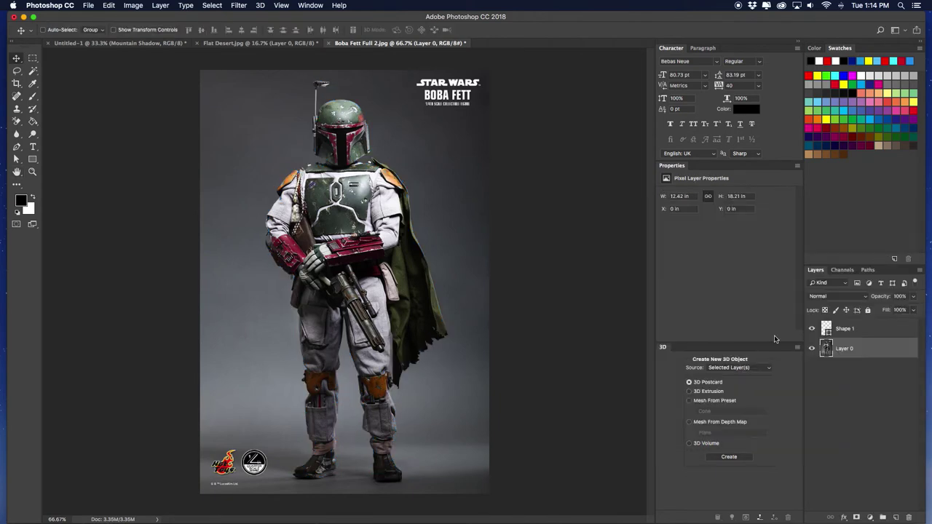
# Load the traced Shape 1 outline as a selection and apply it as a layer mask on Layer 0 to cut out the figure.
pyautogui.click(867, 326)
pyautogui.click(876, 352)
pyautogui.press('super')
pyautogui.keyDown('super'); pyautogui.click(825, 328); pyautogui.keyUp('super')
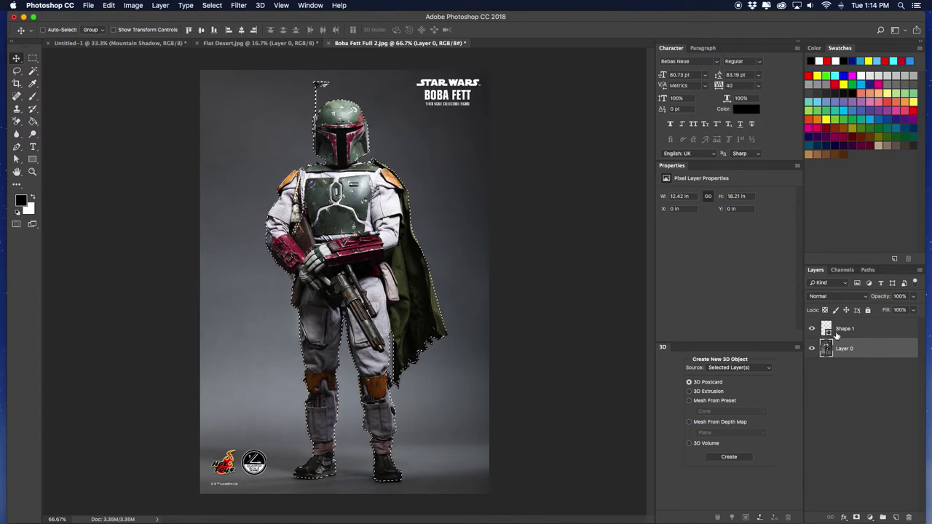
pyautogui.click(856, 517)
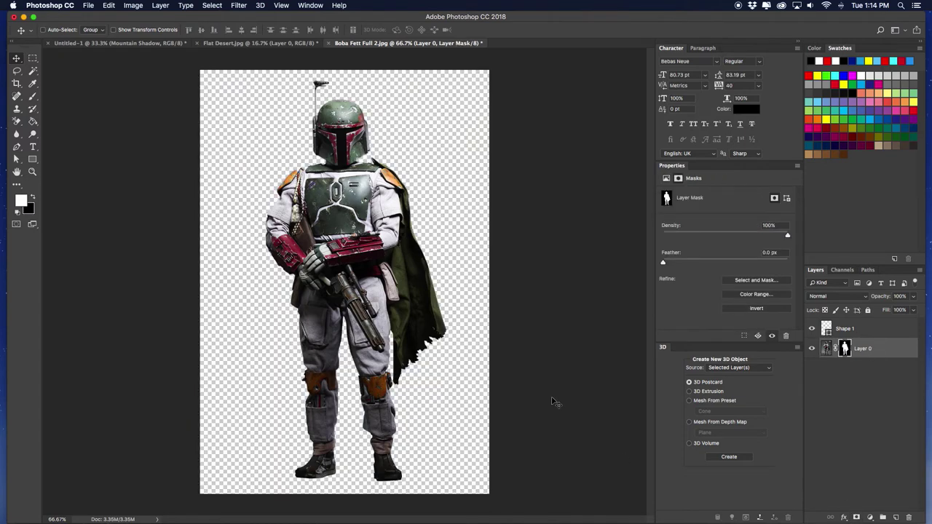
# Bring the masked Boba Fett layer into the Untitled-1 desert composition, above the Mountain Shadow layer.
pyautogui.click(823, 352)
pyautogui.moveTo(351, 228); pyautogui.dragTo(396, 243)
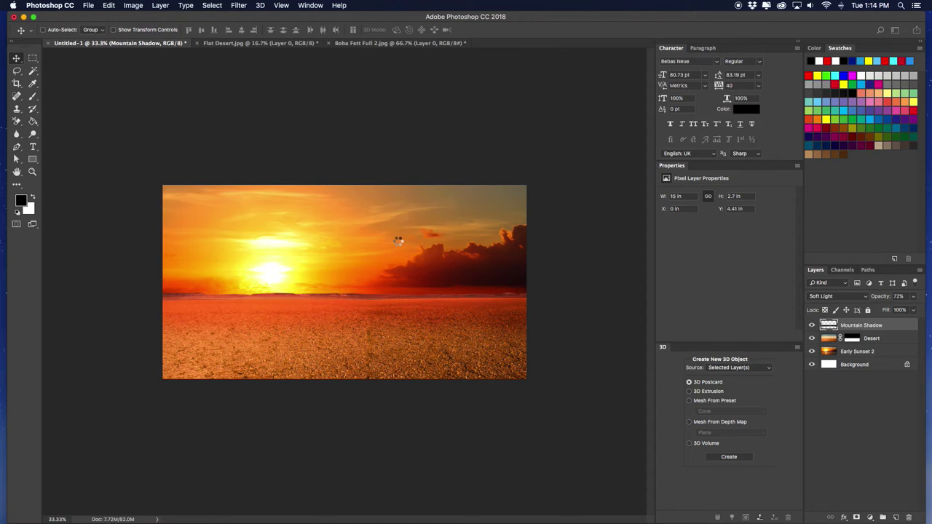
pyautogui.moveTo(397, 242); pyautogui.dragTo(394, 253)
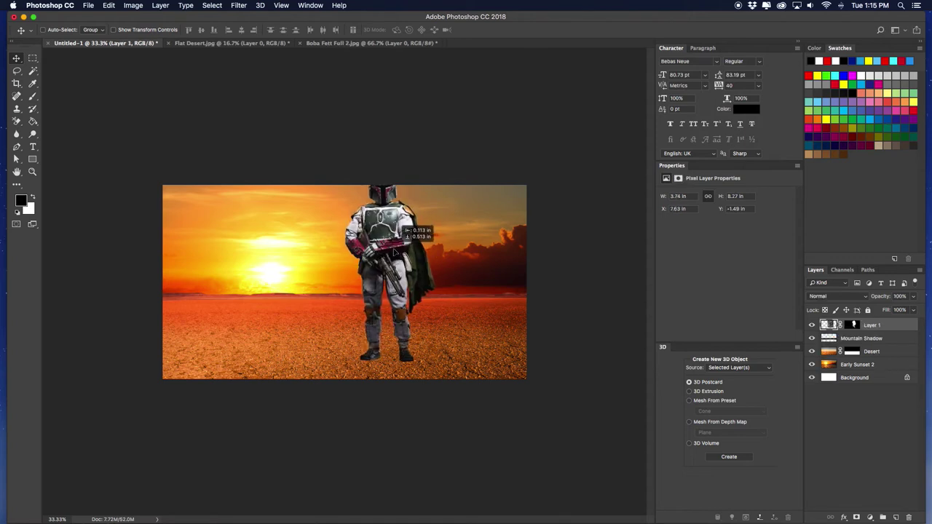
# Scale the Boba Fett figure to about 60% and stand it on the desert floor near the canvas centre.
pyautogui.hotkey('ctrl', 't')
pyautogui.moveTo(459, 155); pyautogui.dragTo(427, 198)
pyautogui.moveTo(375, 246); pyautogui.dragTo(363, 269)
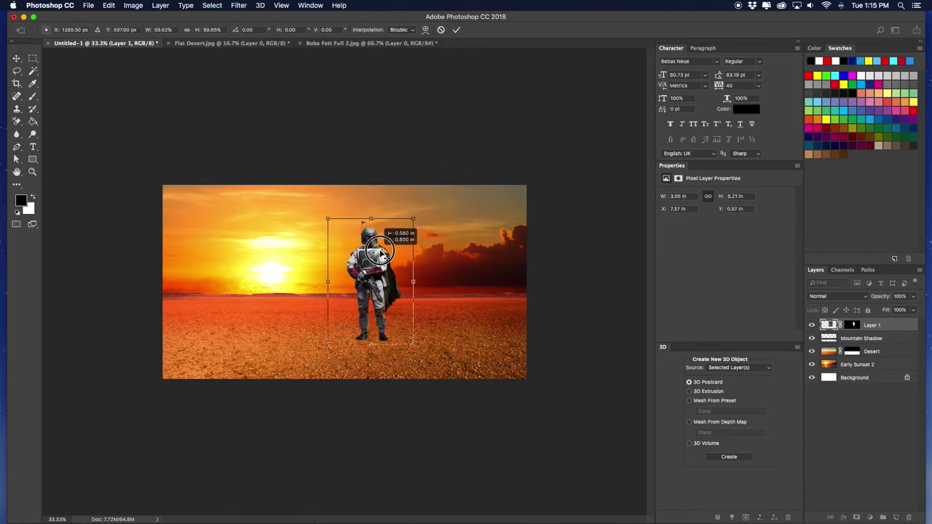
pyautogui.press('Return')
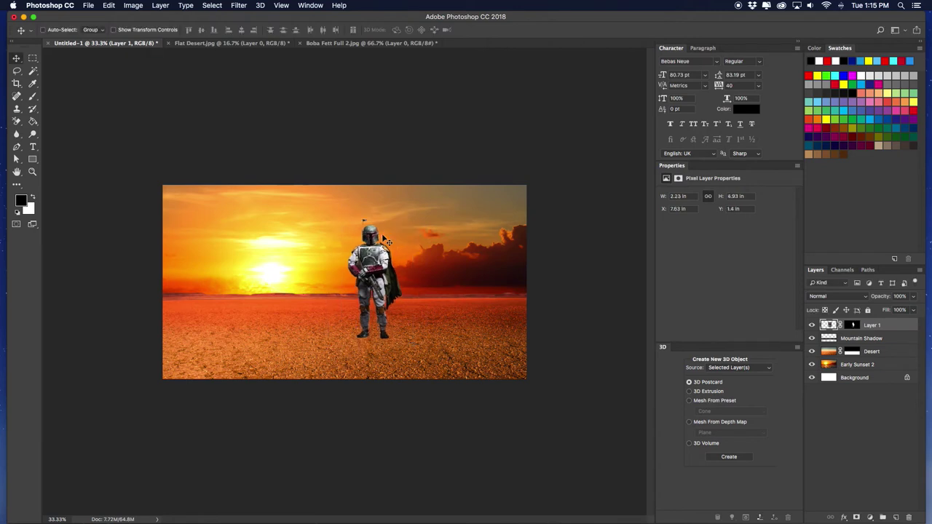
# Save the composition as BobaFett.psd in the _Tutorials > Mando Logo folder on the 2TB drive, with maximized compatibility.
pyautogui.press('super+s')
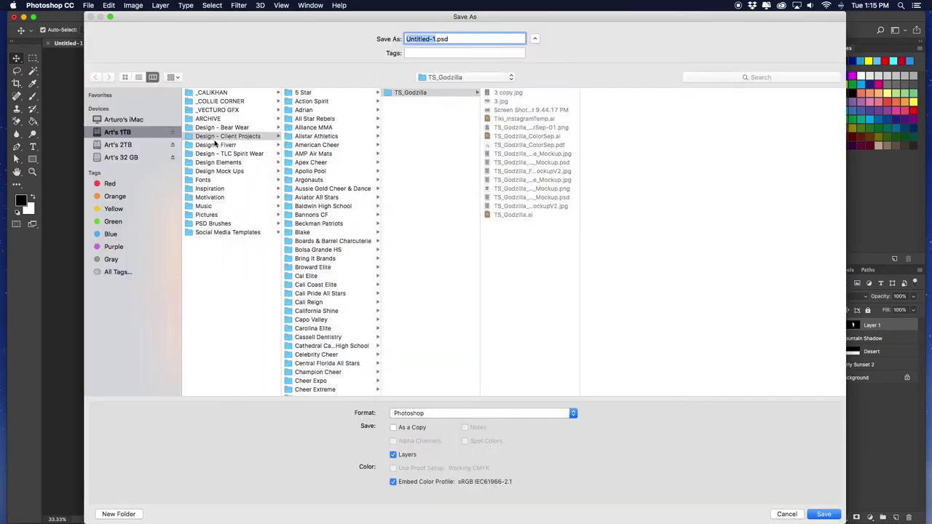
pyautogui.click(171, 145)
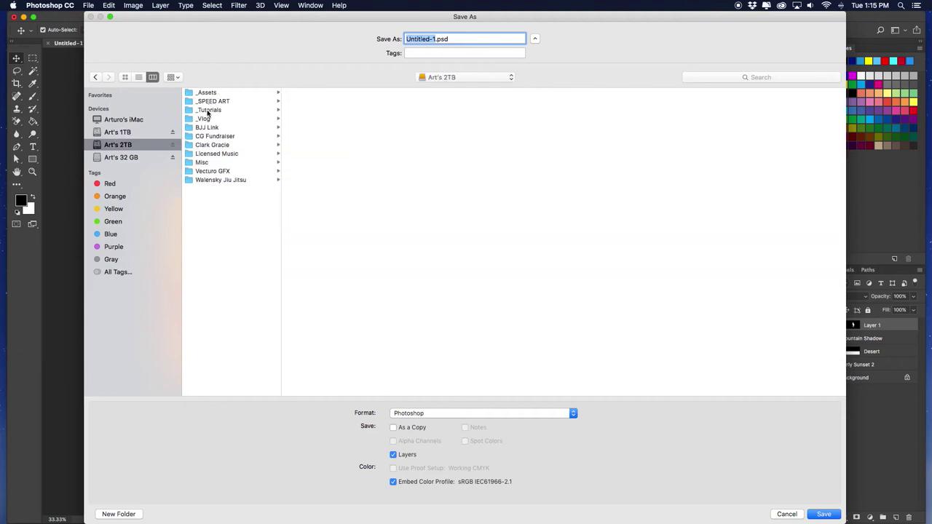
pyautogui.click(209, 109)
pyautogui.click(311, 94)
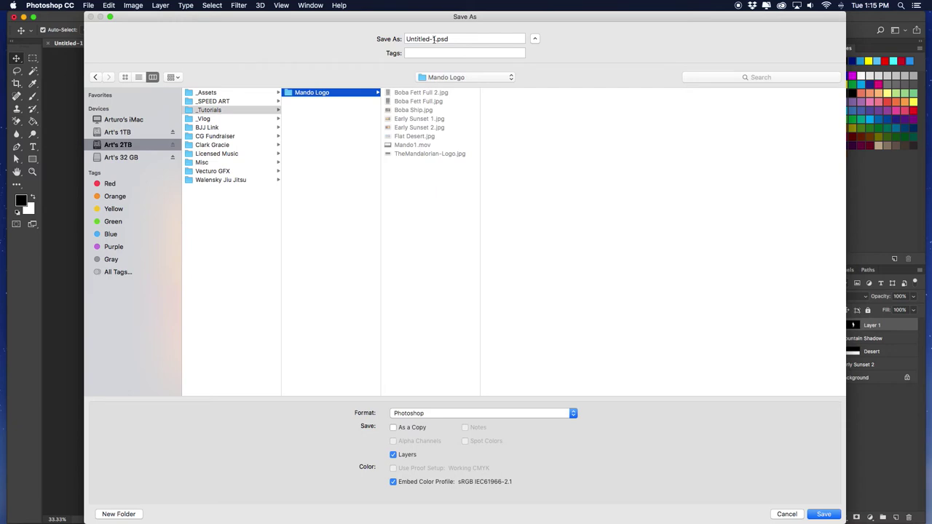
pyautogui.moveTo(435, 39); pyautogui.dragTo(342, 44)
pyautogui.write('Boba')
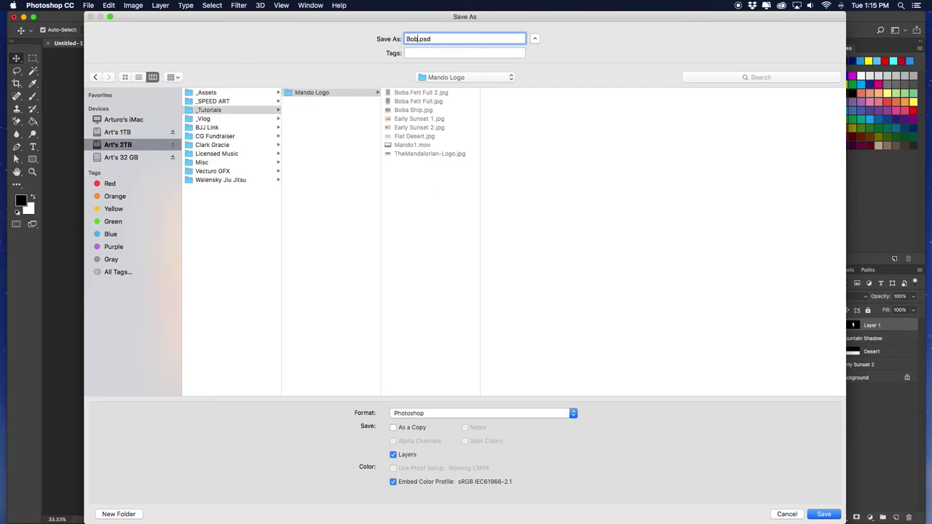
pyautogui.write('Fett')
pyautogui.press('Return')
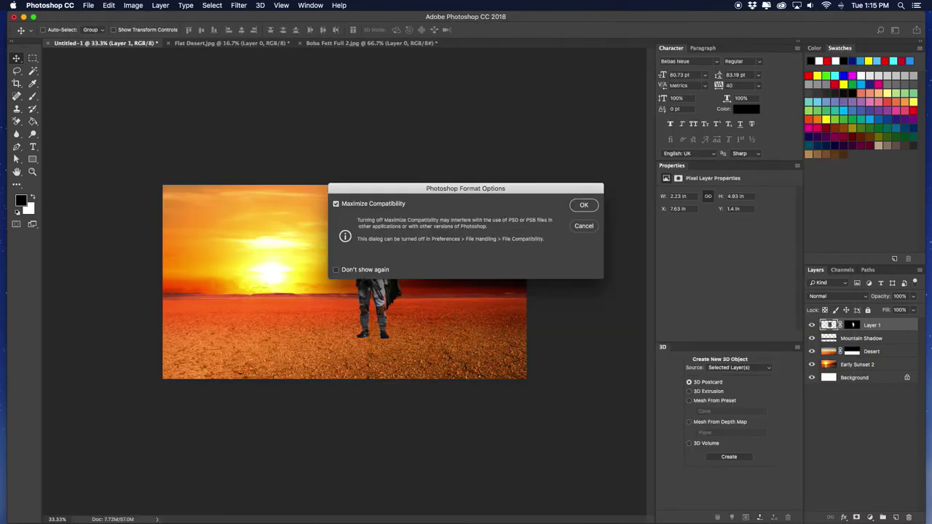
pyautogui.click(583, 206)
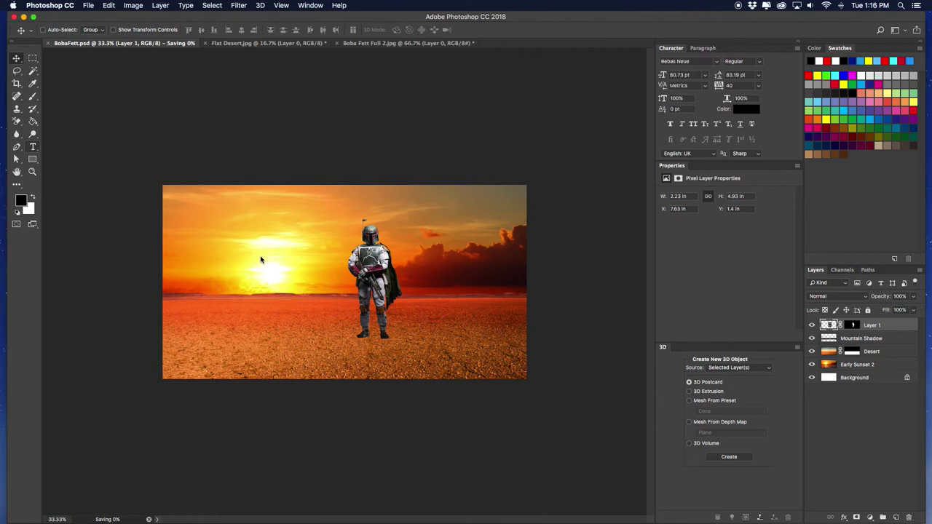
# Add the text BOBA FETT over the sun as a new type layer.
pyautogui.click(253, 259)
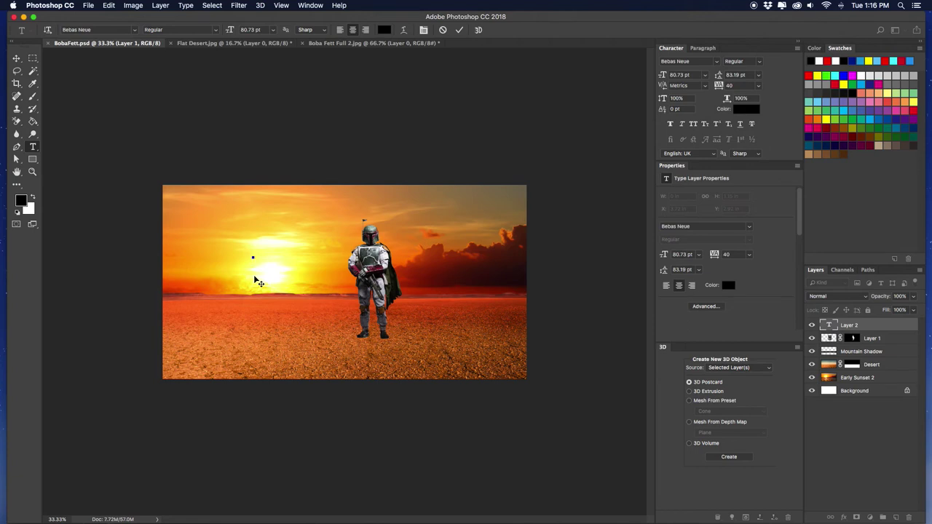
pyautogui.write('BOBA')
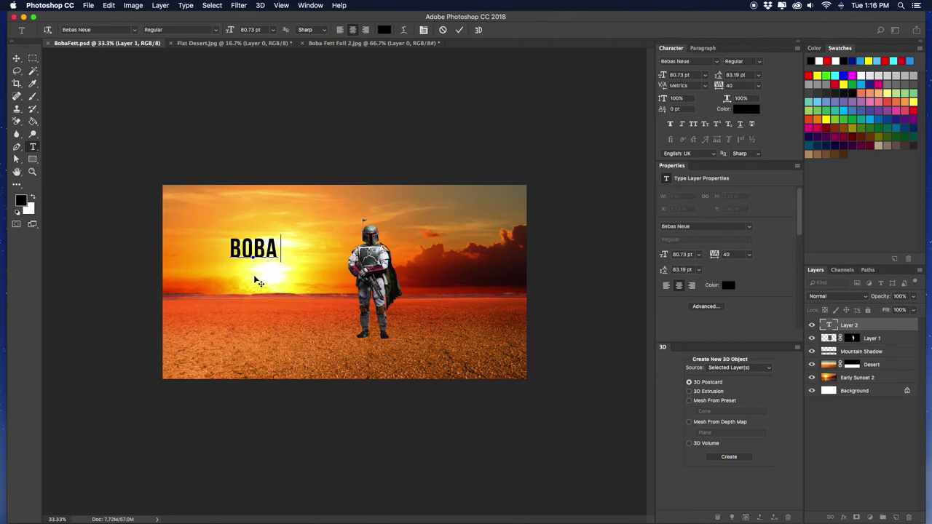
pyautogui.write(' FETT')
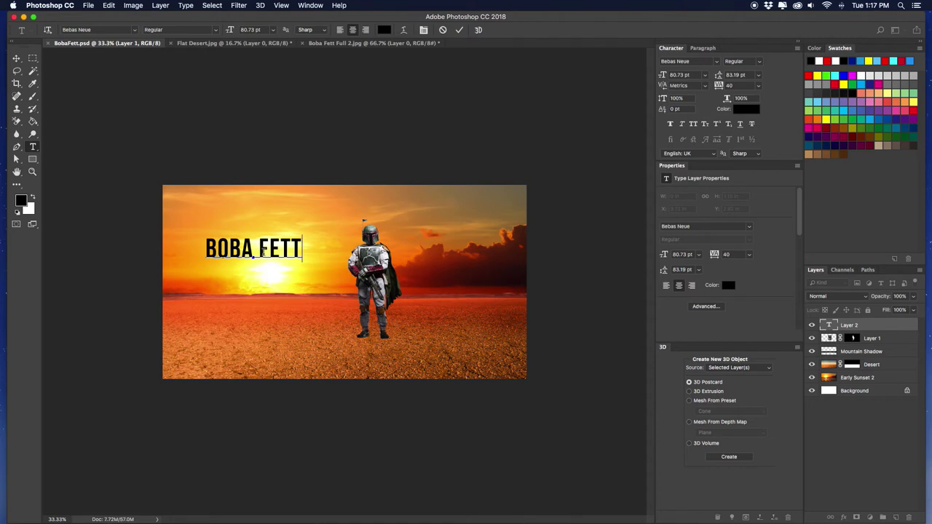
# Change the font of the whole BOBA FETT text to American Captain Regular.
pyautogui.moveTo(299, 248); pyautogui.dragTo(194, 248)
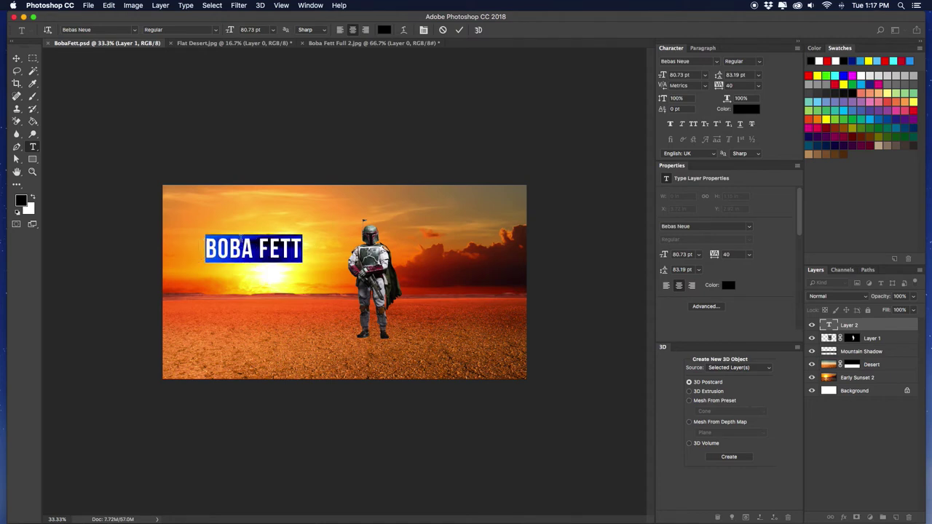
pyautogui.click(693, 61)
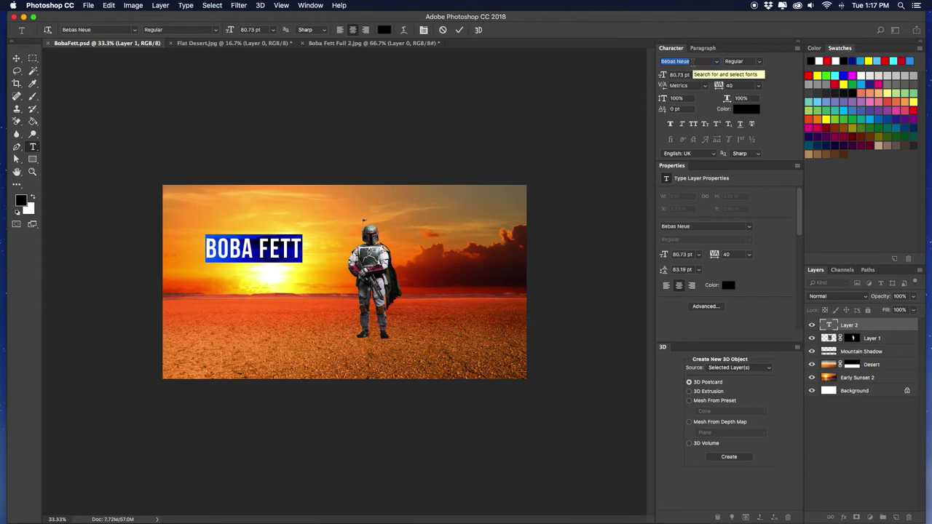
pyautogui.write('AMERICAN')
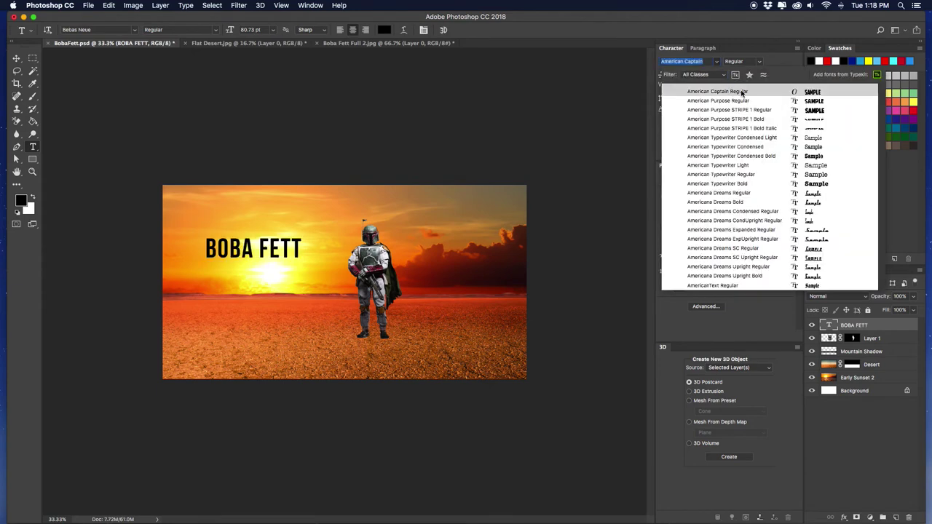
pyautogui.click(744, 92)
# Enlarge the BOBA FETT text to about 284 pt and position it across nearly the full canvas width.
pyautogui.click(16, 57)
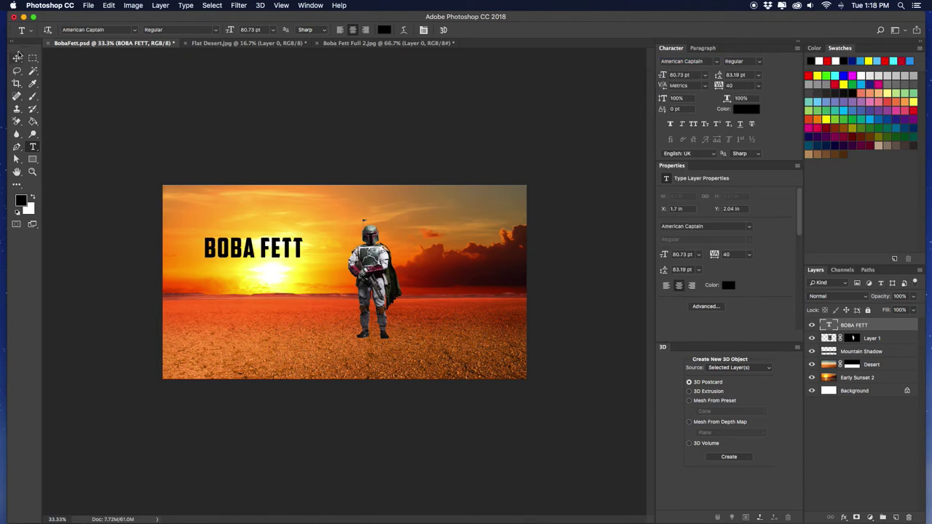
pyautogui.press('super+t')
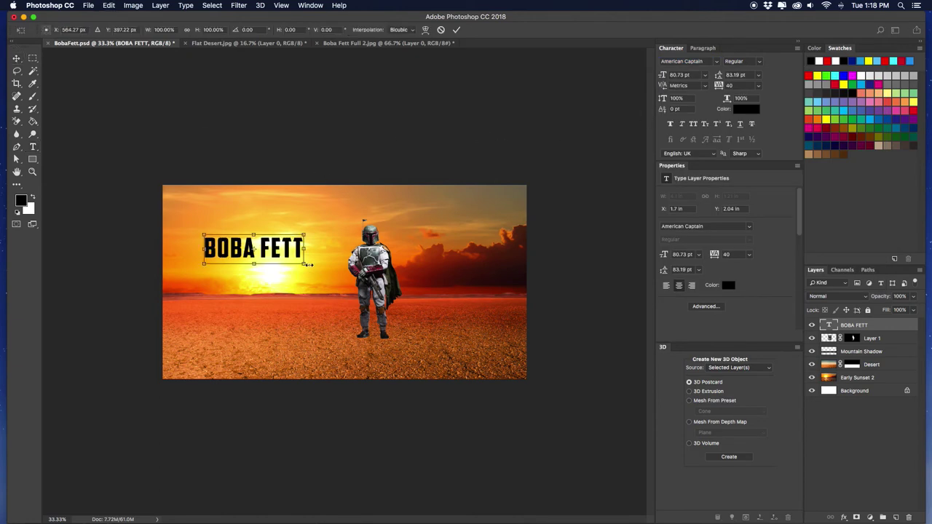
pyautogui.moveTo(304, 263); pyautogui.dragTo(492, 367)
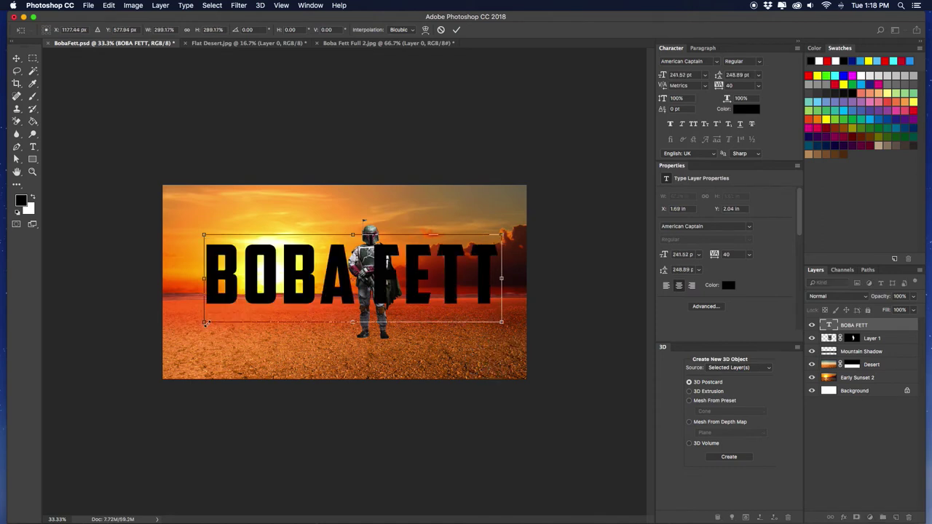
pyautogui.moveTo(205, 323); pyautogui.dragTo(175, 335)
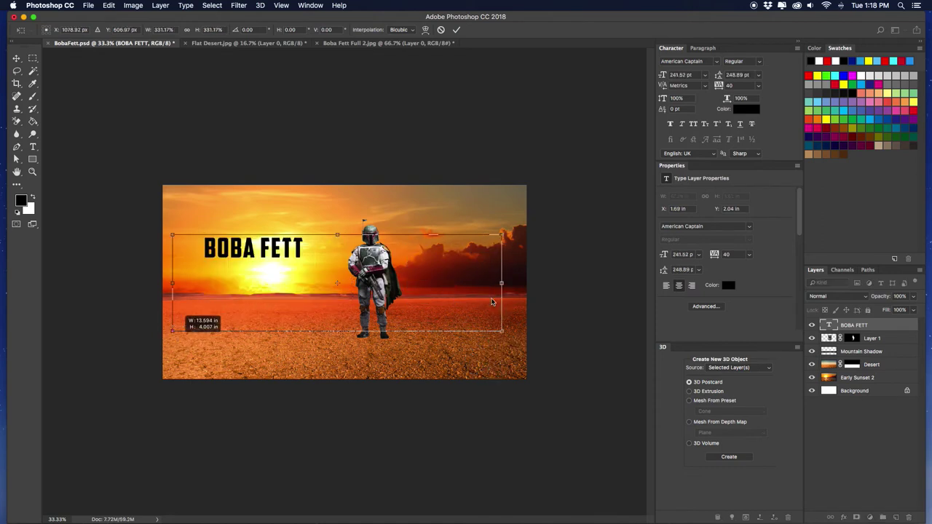
pyautogui.moveTo(501, 233); pyautogui.dragTo(511, 230)
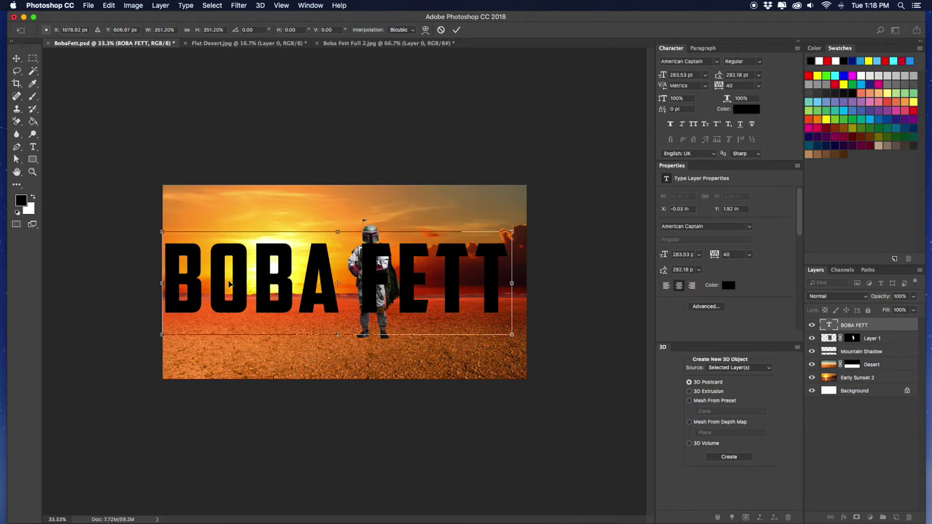
pyautogui.moveTo(229, 283); pyautogui.dragTo(236, 283)
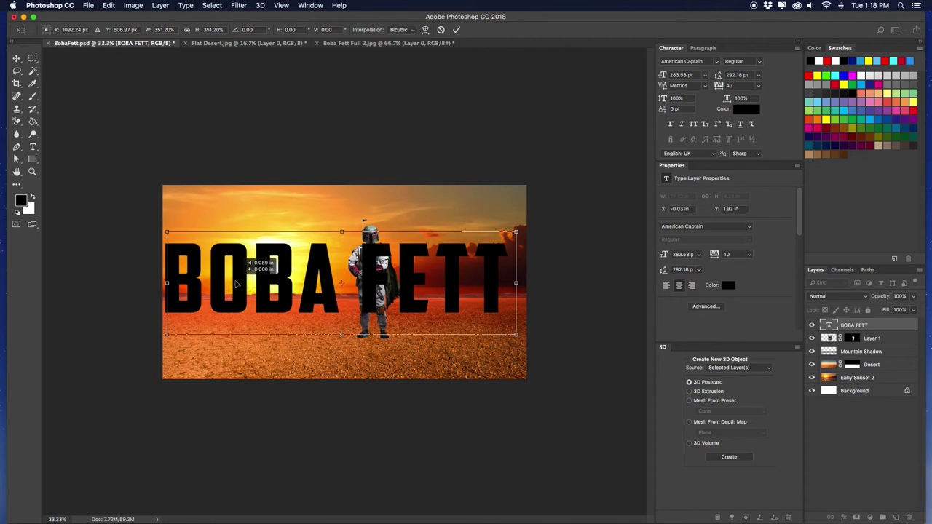
pyautogui.moveTo(236, 284); pyautogui.dragTo(235, 284)
pyautogui.press('Return')
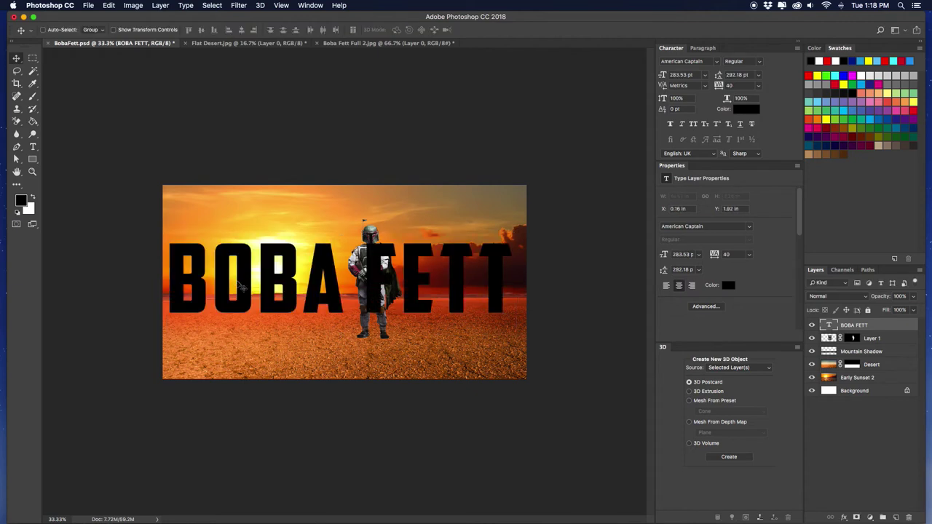
# Try to tighten the BOBA FETT letter spacing by setting the tracking to 0 at the text cursor.
pyautogui.press('t')
pyautogui.click(240, 284)
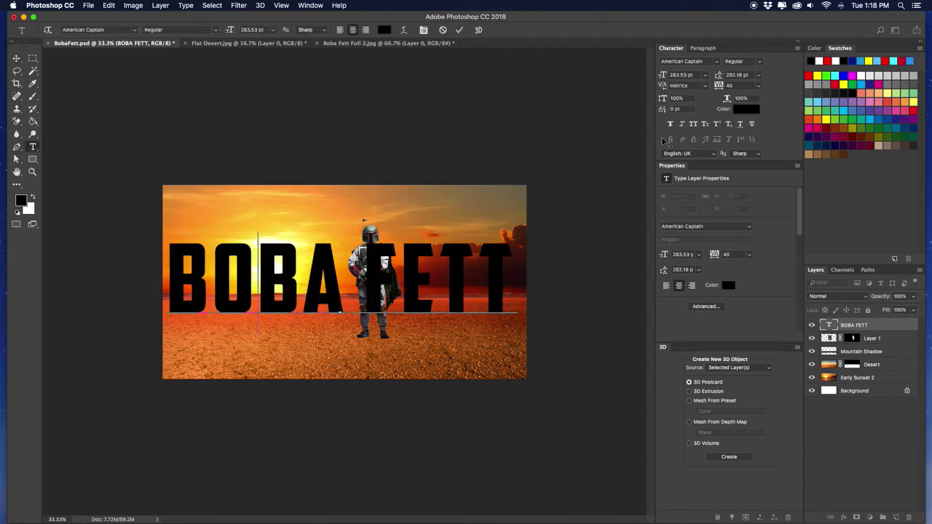
pyautogui.click(741, 85)
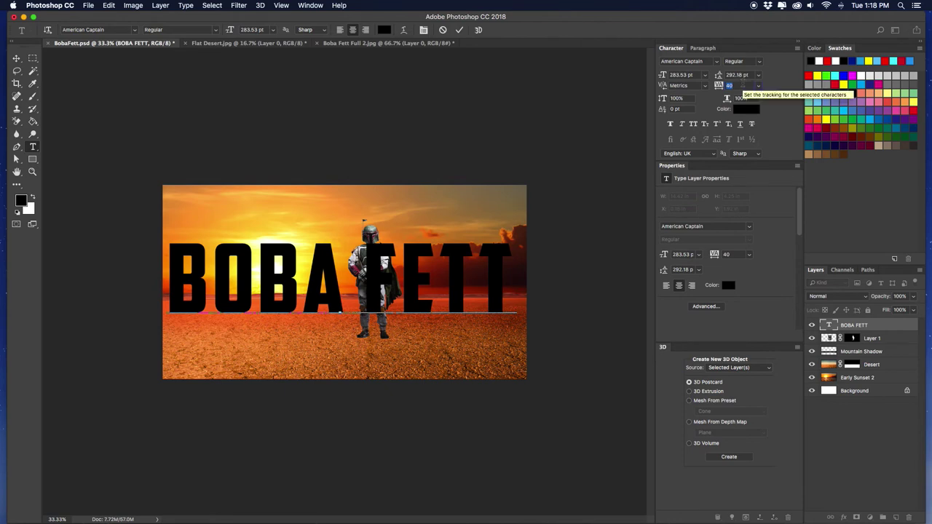
pyautogui.write('-160')
pyautogui.press('Return')
pyautogui.write('40')
pyautogui.press('Return')
pyautogui.write('0')
pyautogui.press('Return')
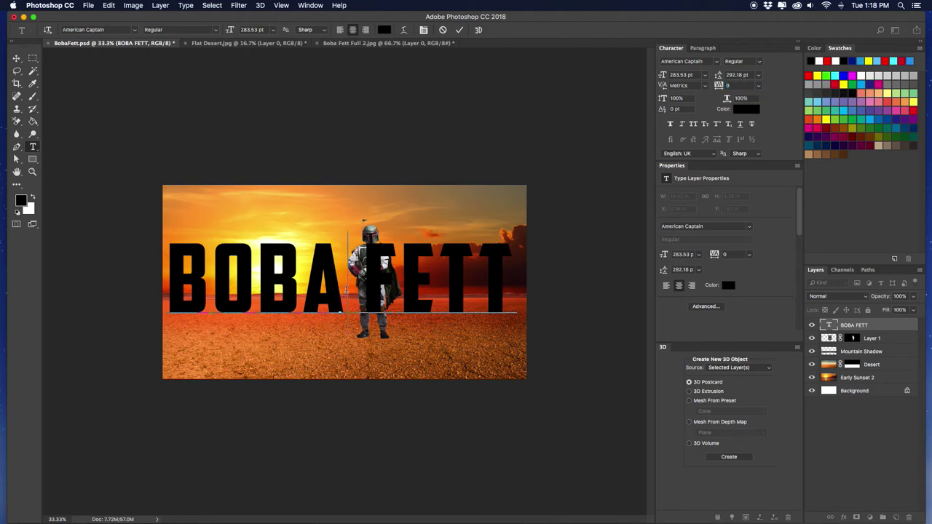
# Select all of the BOBA FETT text and reduce its tracking to 20 and finally 0.
pyautogui.press('super+a')
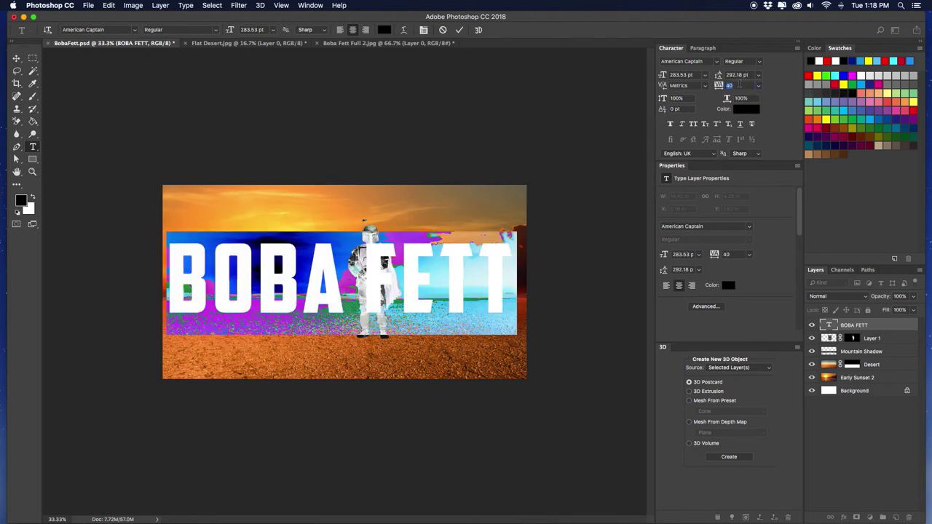
pyautogui.write('20')
pyautogui.press('Return')
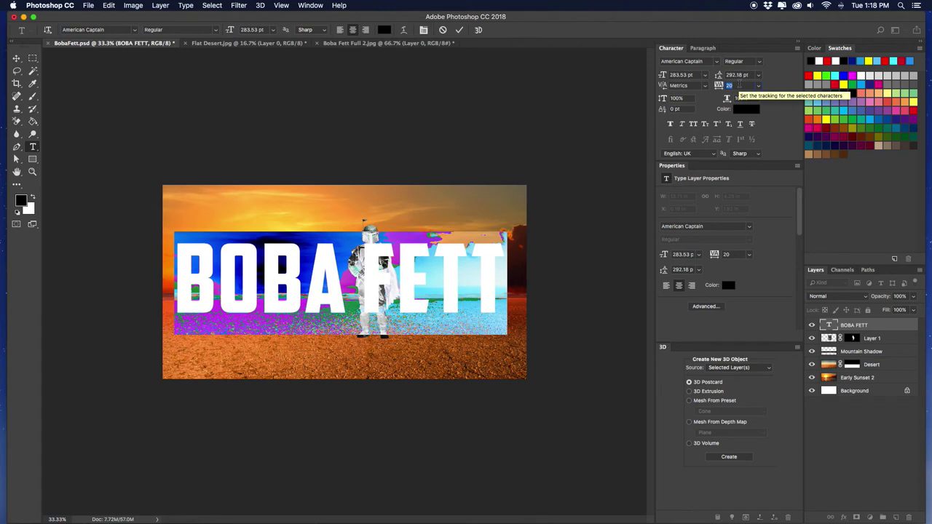
pyautogui.write('0')
pyautogui.press('Return')
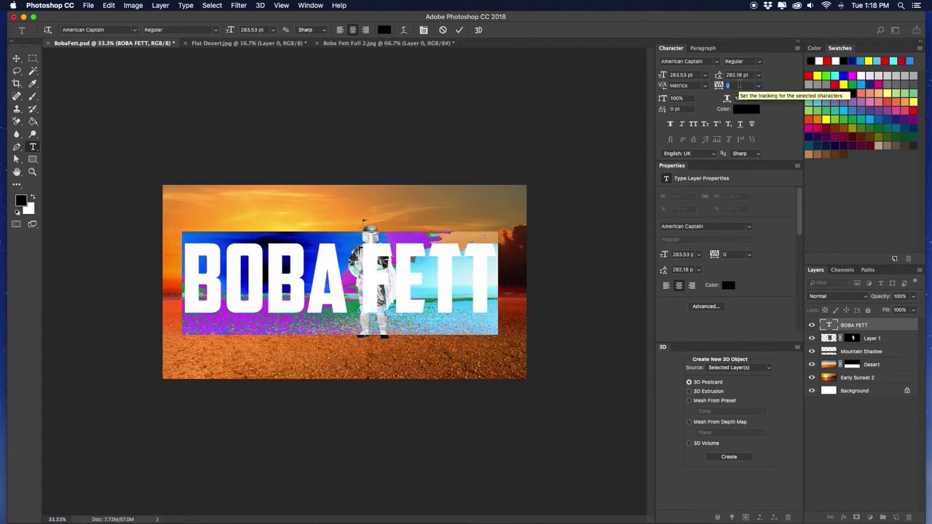
# Scale the BOBA FETT text up to about 299 pt and rasterize its type layer.
pyautogui.click(16, 57)
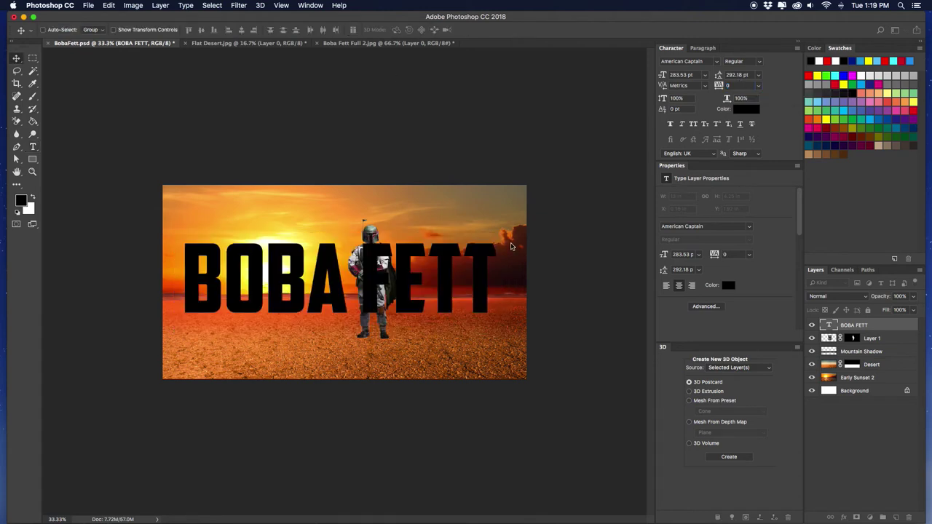
pyautogui.press('super+t')
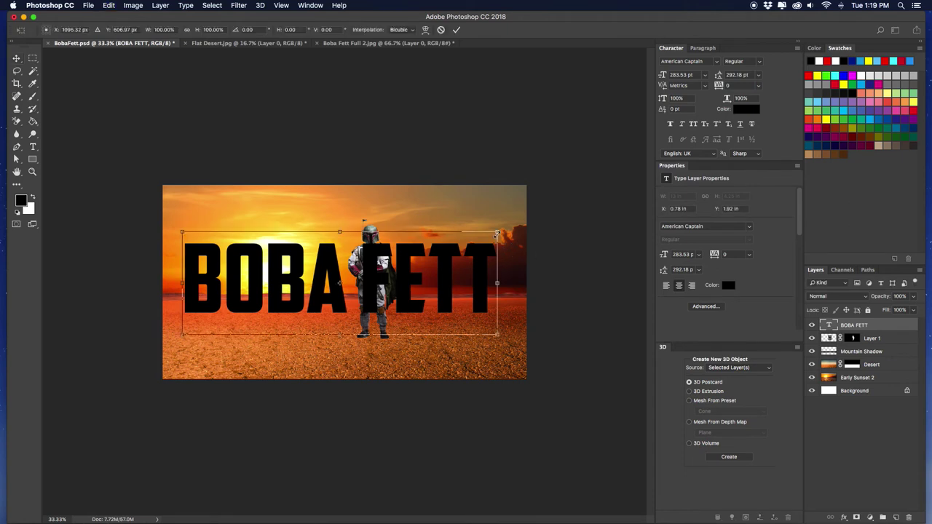
pyautogui.moveTo(504, 232); pyautogui.dragTo(507, 228)
pyautogui.press('Return')
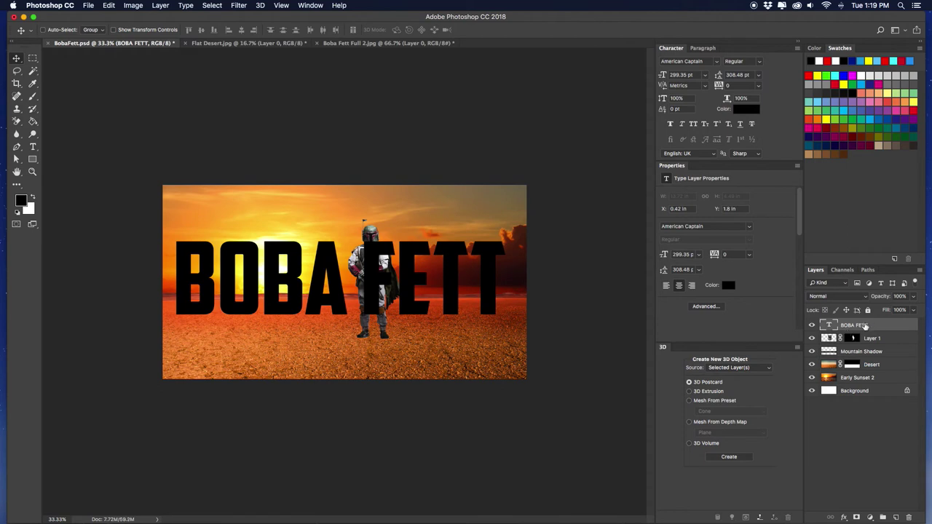
pyautogui.rightClick(863, 326)
pyautogui.click(781, 223)
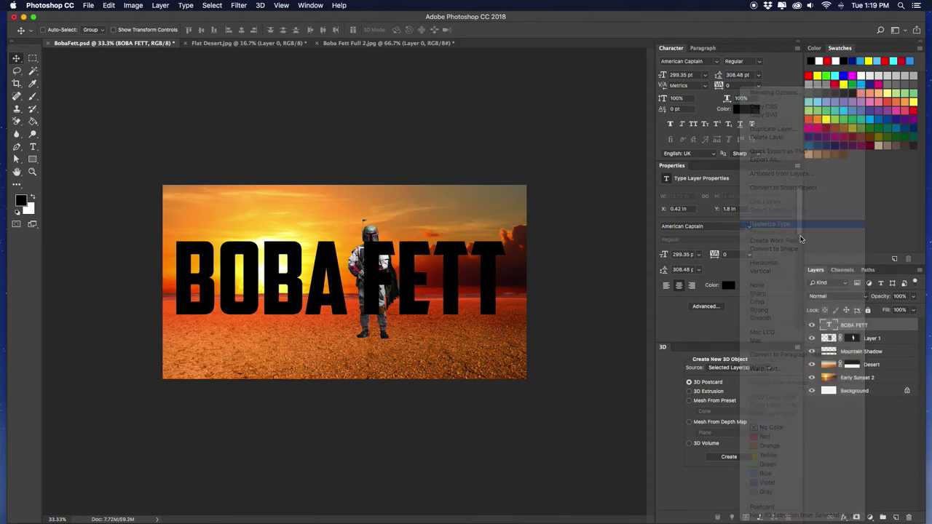
# Center the BOBA FETT layer horizontally and vertically against the Background layer.
pyautogui.click(847, 393)
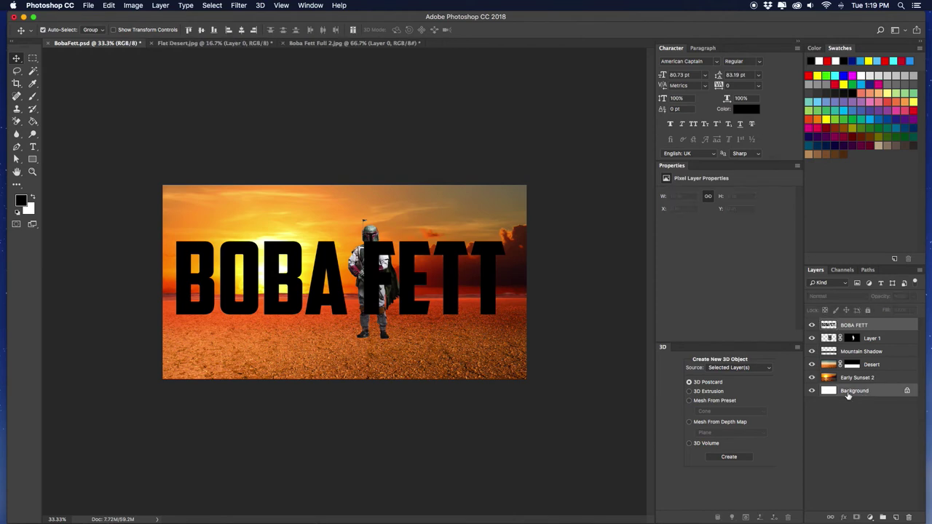
pyautogui.click(878, 327)
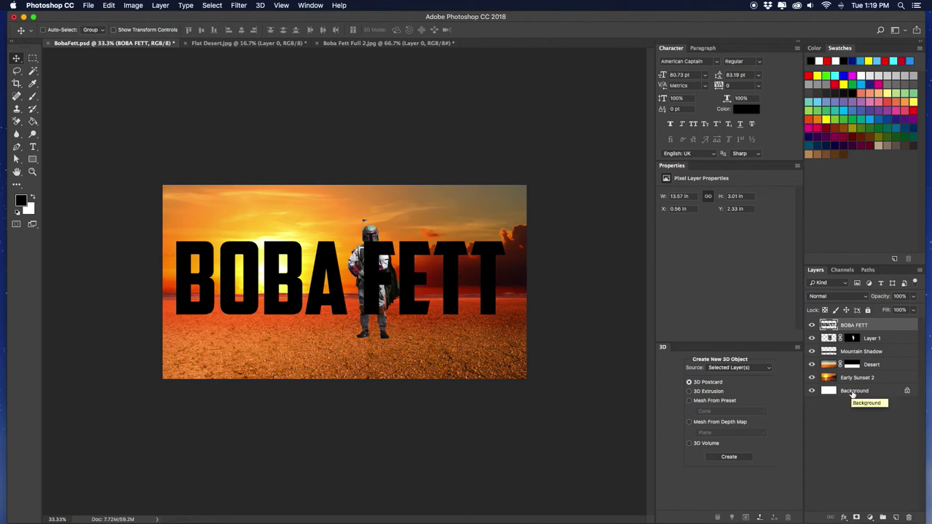
pyautogui.press('super')
pyautogui.keyDown('super'); pyautogui.click(864, 394); pyautogui.keyUp('super')
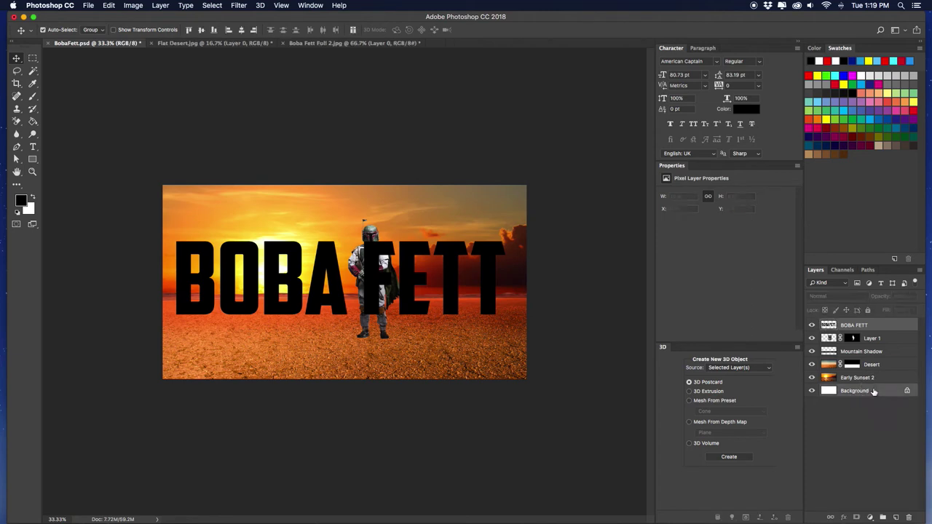
pyautogui.click(241, 31)
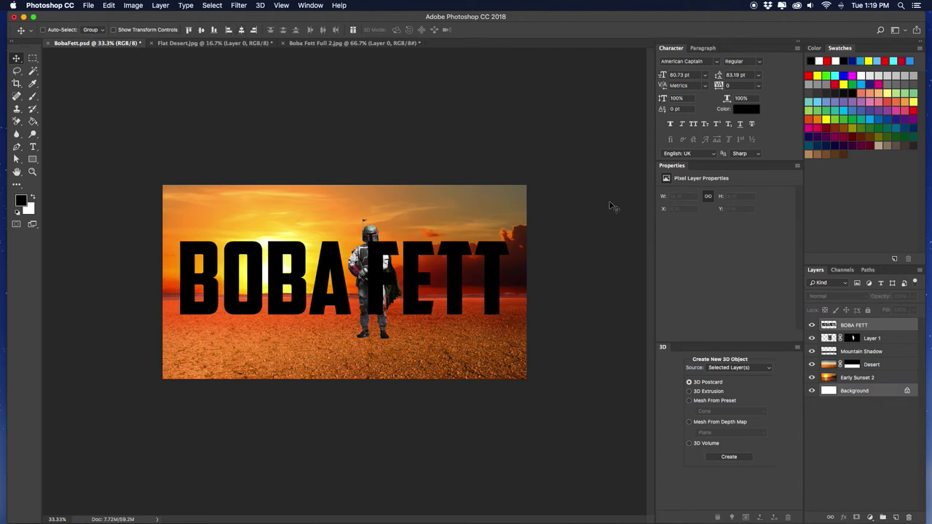
pyautogui.click(203, 30)
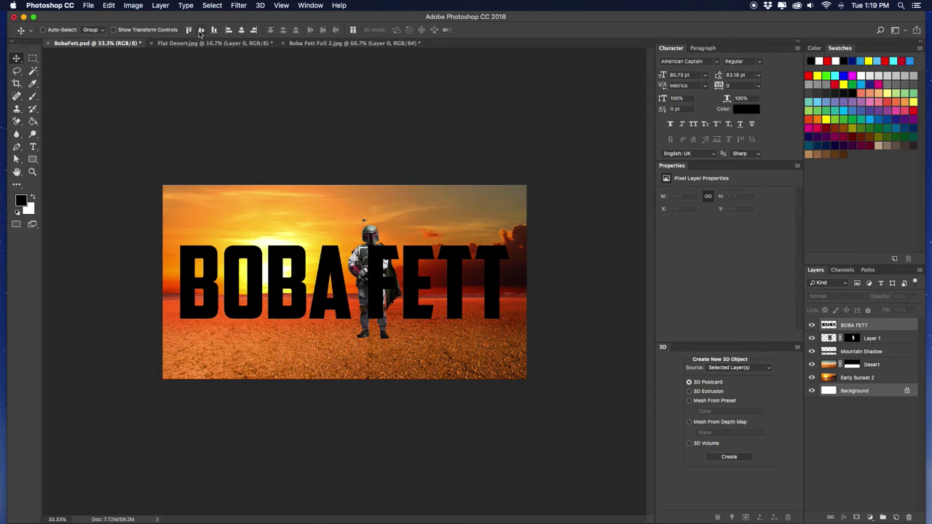
pyautogui.click(887, 380)
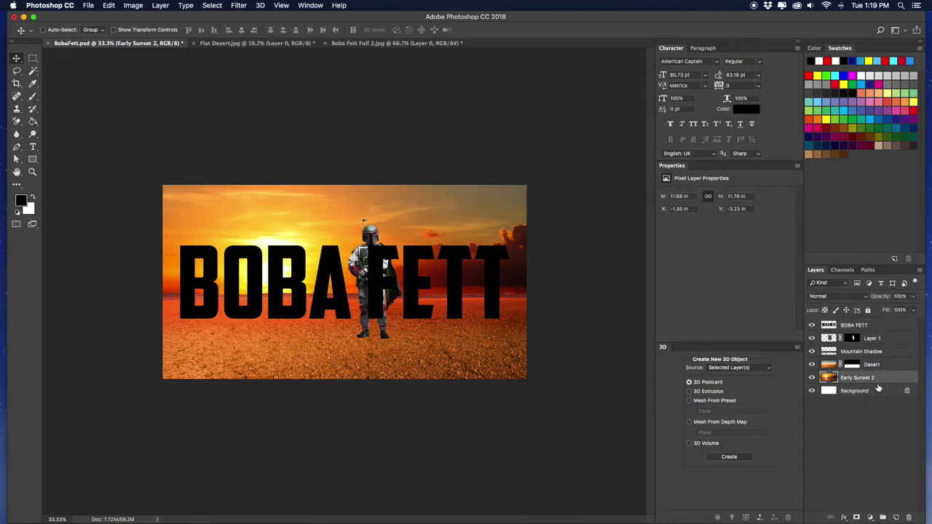
# Scale the Layer 1 figure to about 69%, place it over the A of BOBA, and move its layer above BOBA FETT.
pyautogui.click(871, 336)
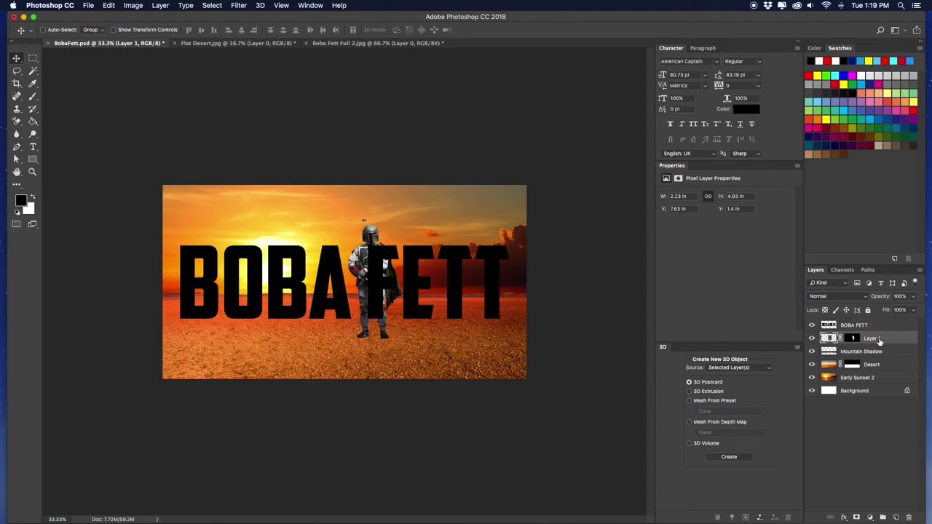
pyautogui.press('super+t')
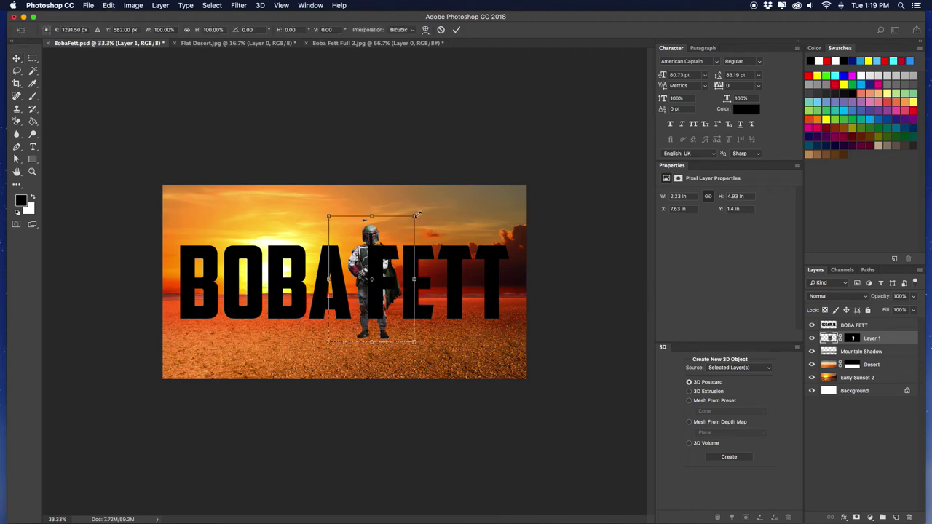
pyautogui.moveTo(416, 215); pyautogui.dragTo(324, 263)
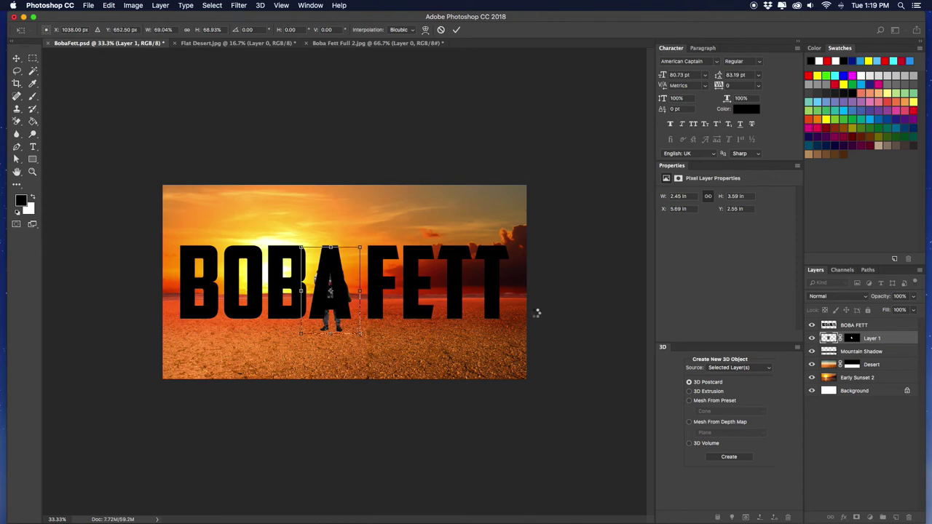
pyautogui.press('Return')
pyautogui.moveTo(887, 338); pyautogui.dragTo(884, 331)
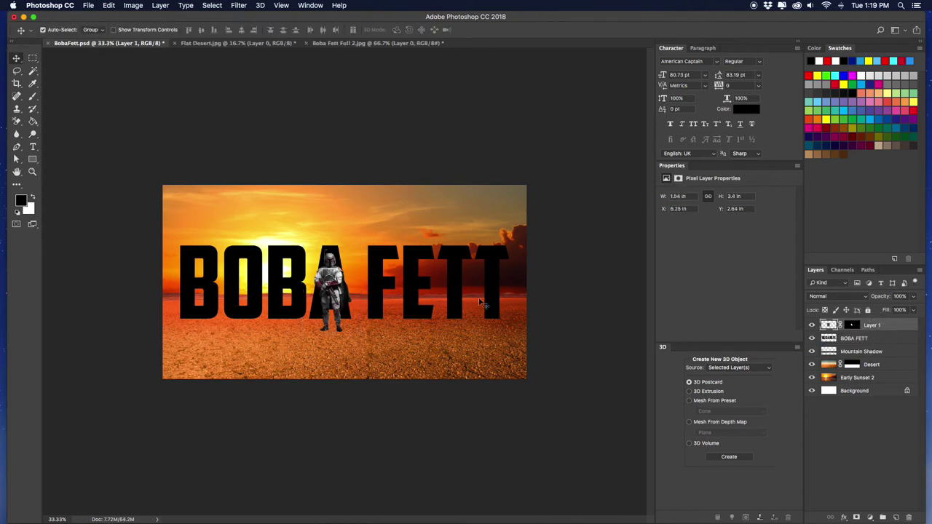
# Scale the figure down to about 74% around its center so it fits within the A.
pyautogui.press('super+equal')
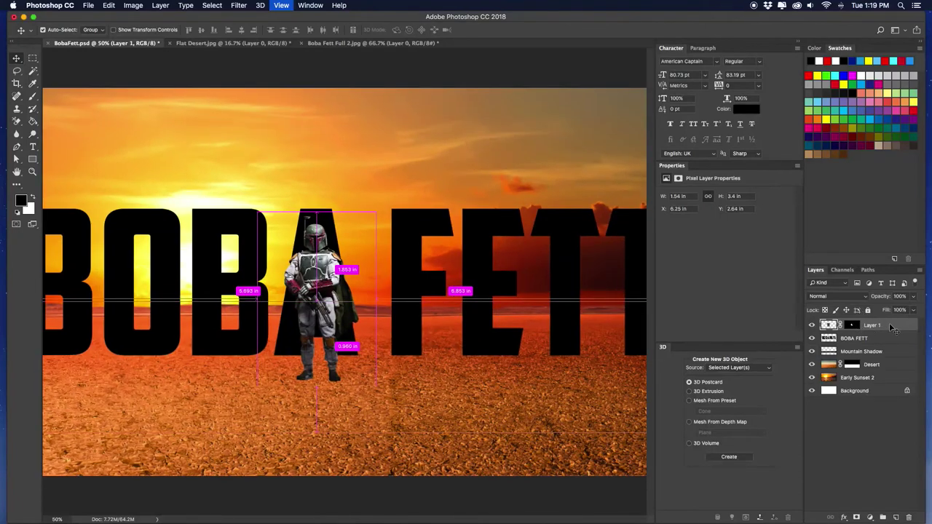
pyautogui.press('super+equal')
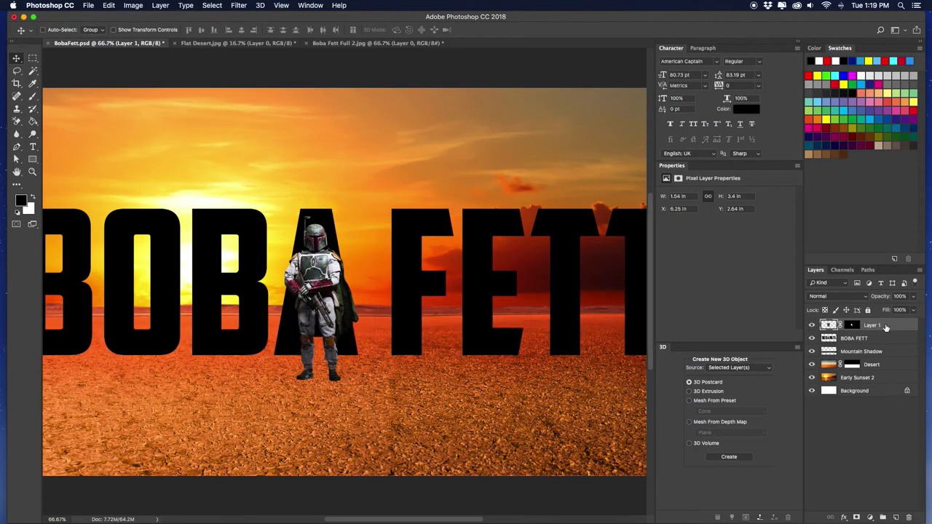
pyautogui.press('super+t')
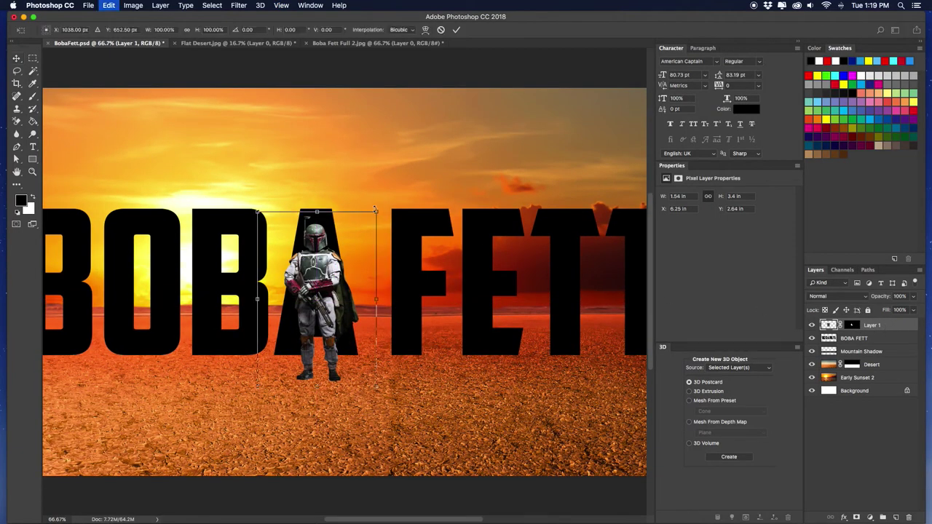
pyautogui.moveTo(375, 210); pyautogui.dragTo(363, 228)
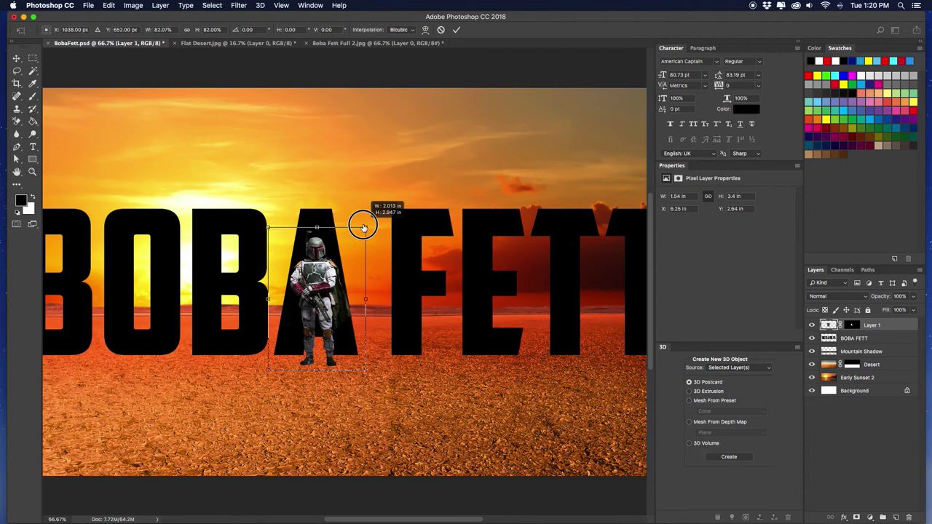
pyautogui.moveTo(364, 228); pyautogui.dragTo(307, 216)
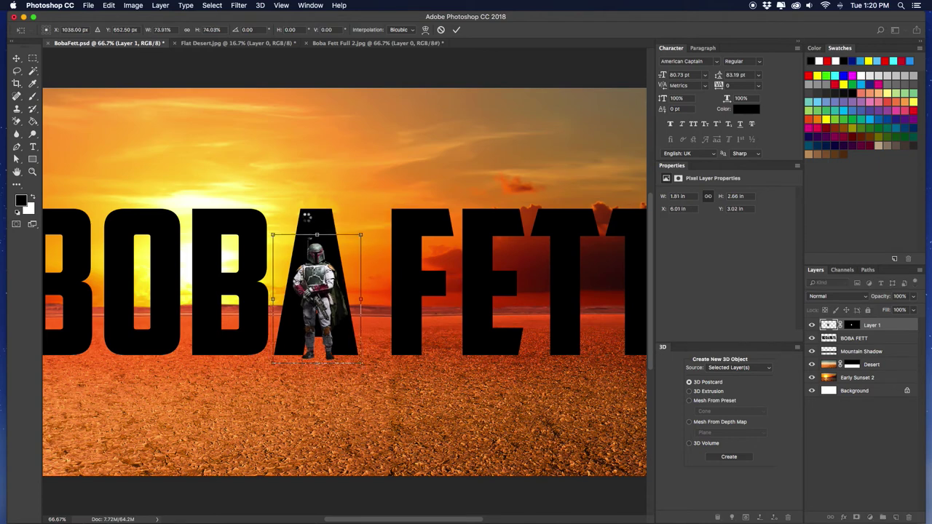
# Make BOBA FETT the active layer and hide the Layer 1 figure.
pyautogui.rightClick(872, 341)
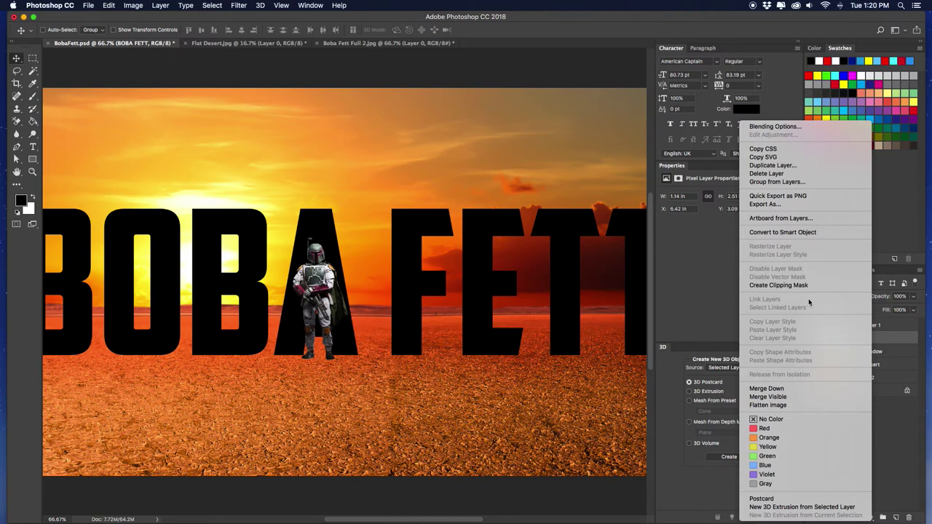
pyautogui.click(892, 350)
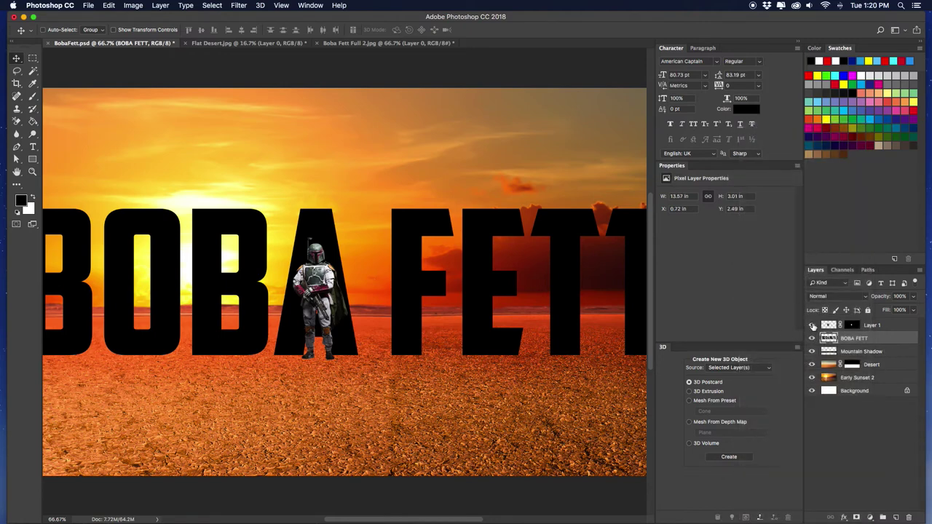
pyautogui.click(812, 326)
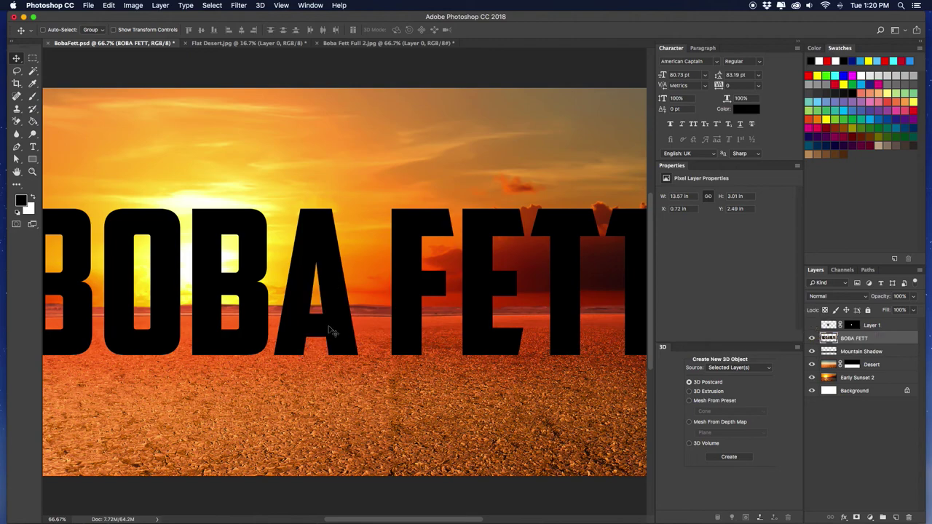
# Paint a straight black line across the open base of the A with a 10 px brush on the BOBA FETT layer.
pyautogui.press('super+equal')
pyautogui.press('super+equal')
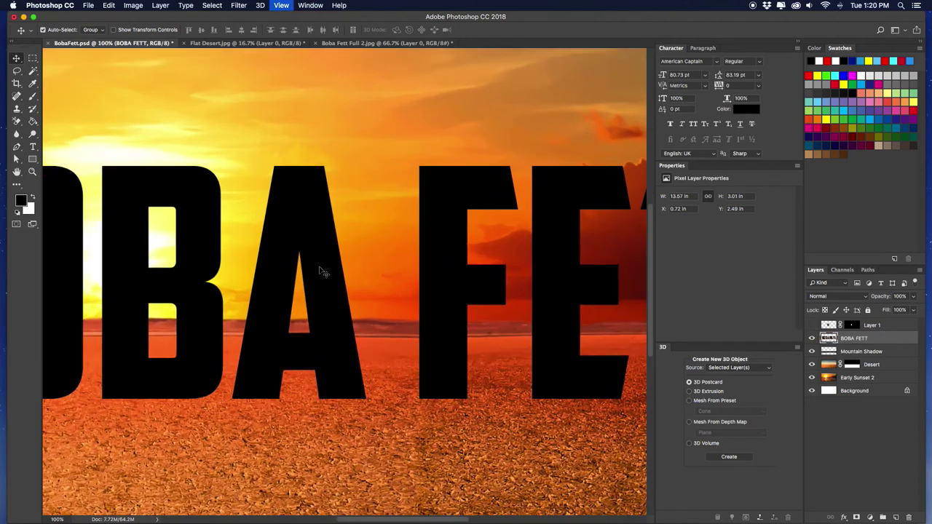
pyautogui.moveTo(284, 343); pyautogui.dragTo(342, 270)
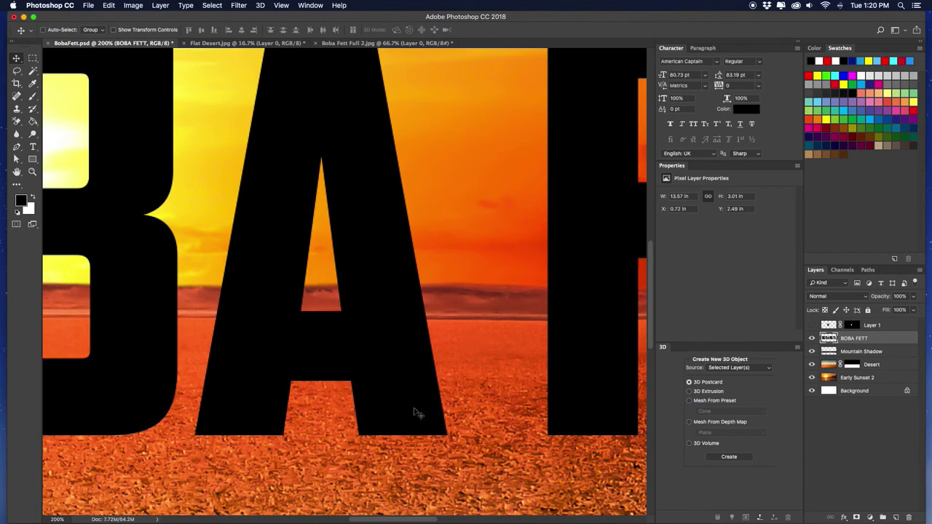
pyautogui.press('b')
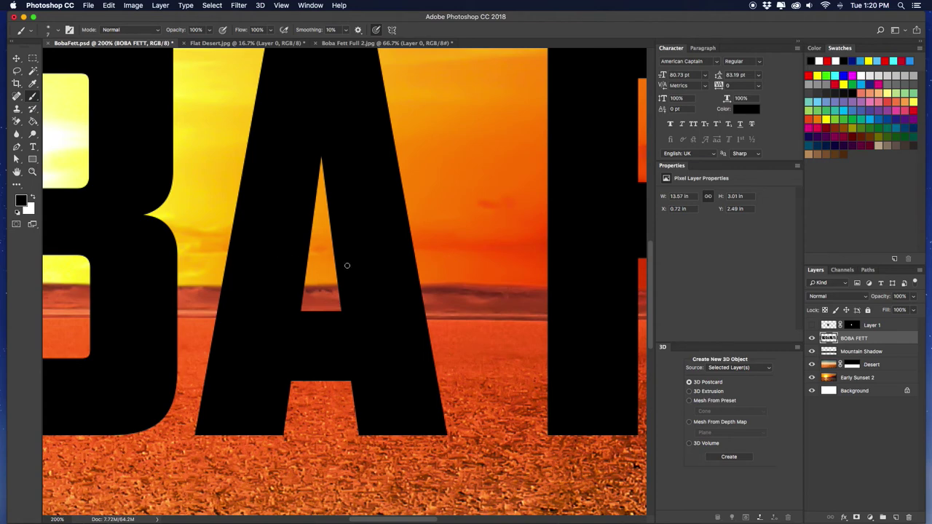
pyautogui.press(']')
pyautogui.press(']')
pyautogui.press(']')
pyautogui.rightClick(372, 354)
pyautogui.doubleClick(418, 371)
pyautogui.click(244, 428)
pyautogui.keyDown('shift'); pyautogui.click(244, 430); pyautogui.keyUp('shift')
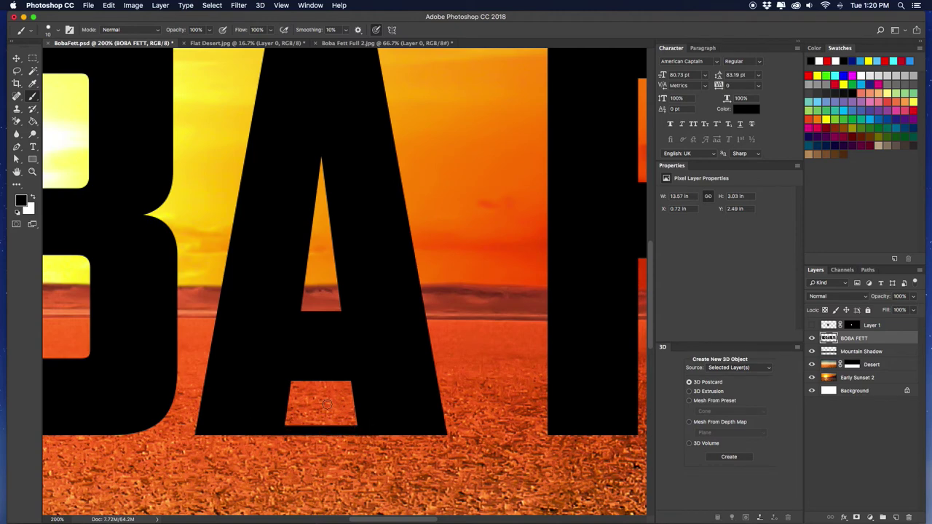
# Fill the remaining openings inside the A with black using a 30 px brush.
pyautogui.press(']')
pyautogui.press(']')
pyautogui.moveTo(364, 414)
pyautogui.mouseDown()
pyautogui.moveTo(254, 410)
pyautogui.moveTo(354, 385)
pyautogui.moveTo(311, 305)
pyautogui.mouseUp()
pyautogui.moveTo(313, 239); pyautogui.dragTo(329, 322)
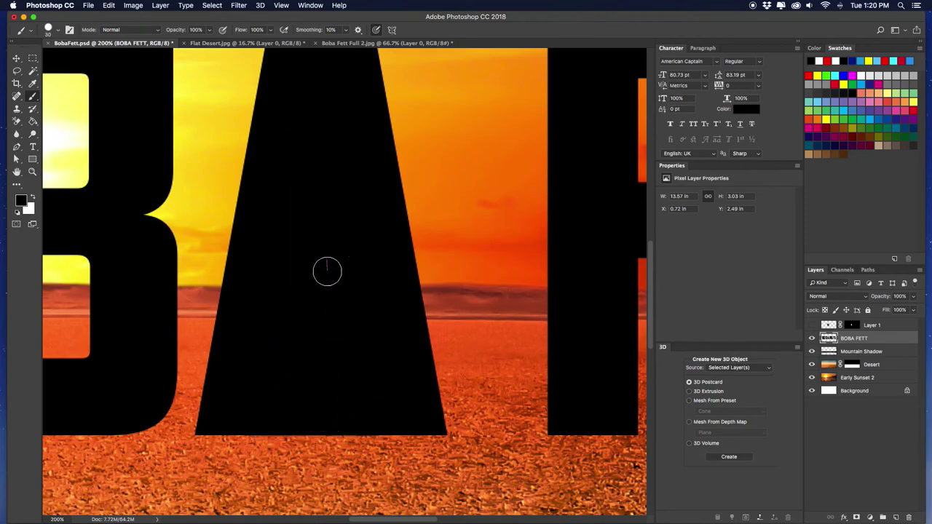
# Examine the other letters of the BOBA FETT title, from FETT back to the first B.
pyautogui.hscroll(-10, 326, 270)
pyautogui.hscroll(15, 330, 271)
pyautogui.hscroll(-20, 330, 272)
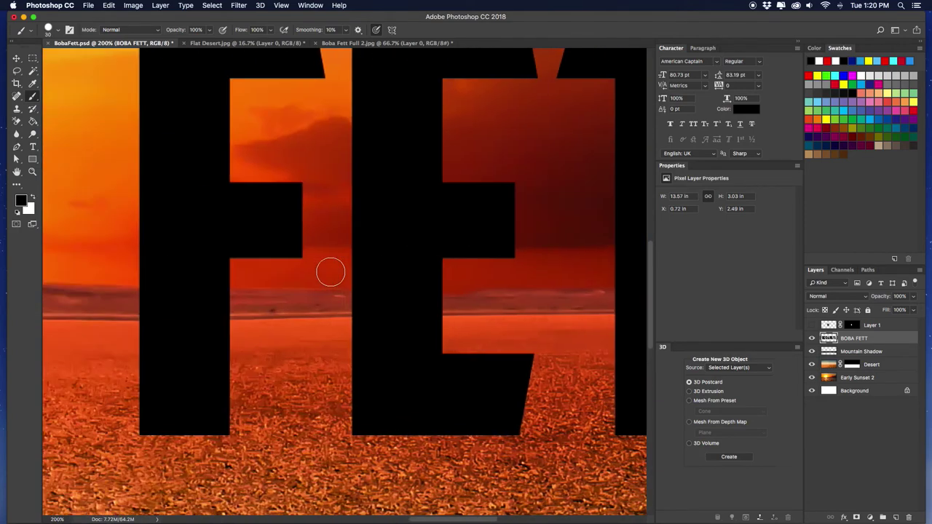
pyautogui.hscroll(-10, 330, 272)
pyautogui.scroll(2, 330, 271)
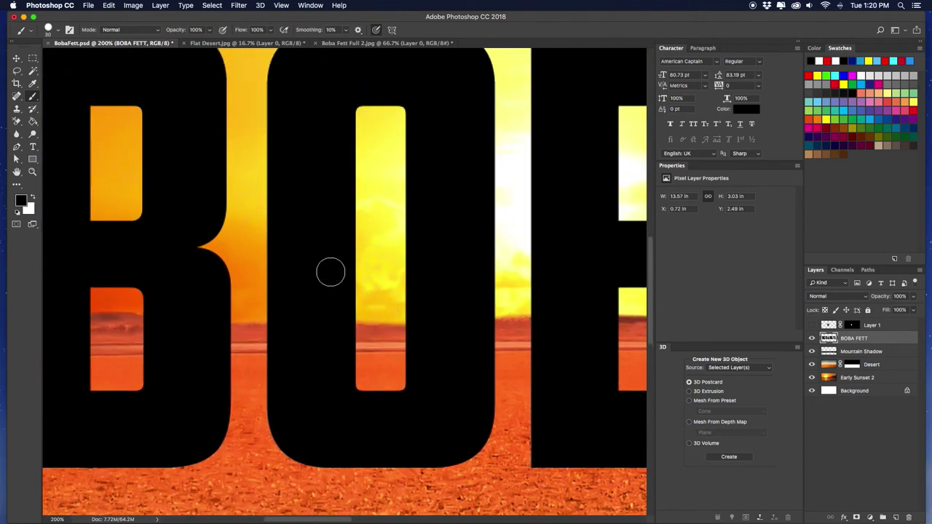
pyautogui.hscroll(-8, 330, 272)
pyautogui.hscroll(-3, 329, 270)
pyautogui.press('[')
pyautogui.press('[')
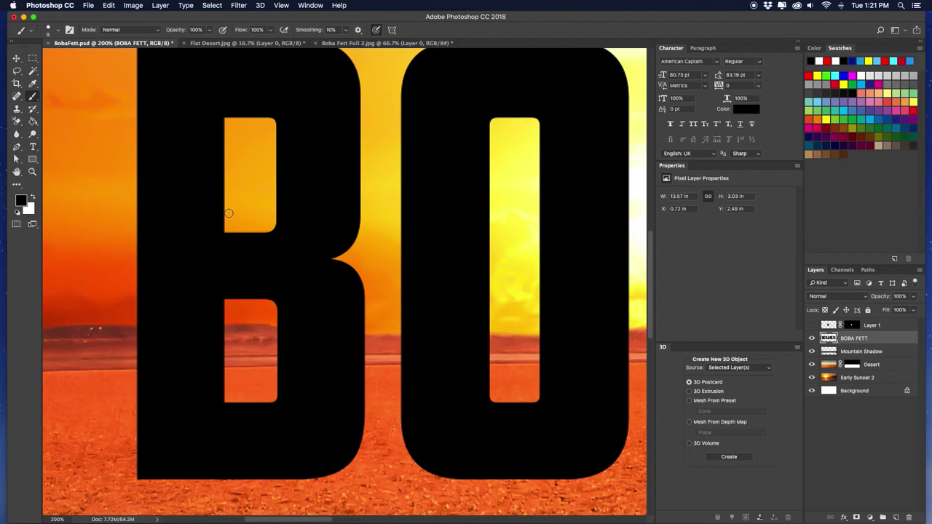
pyautogui.press('e')
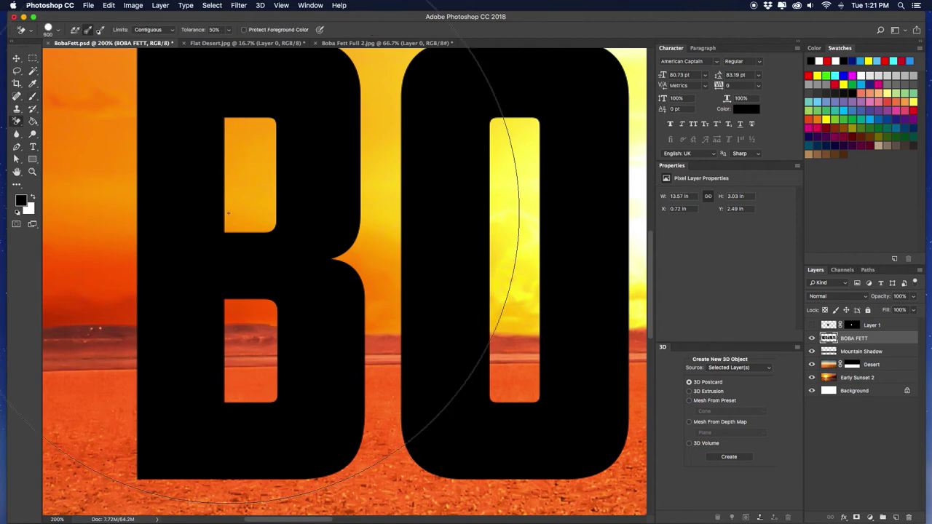
pyautogui.press('[')
pyautogui.press('[')
pyautogui.press('[')
pyautogui.press('[')
pyautogui.press('[')
pyautogui.press('[')
pyautogui.press('[')
pyautogui.press('[')
pyautogui.press('[')
pyautogui.press('[')
pyautogui.press('[')
pyautogui.press('[')
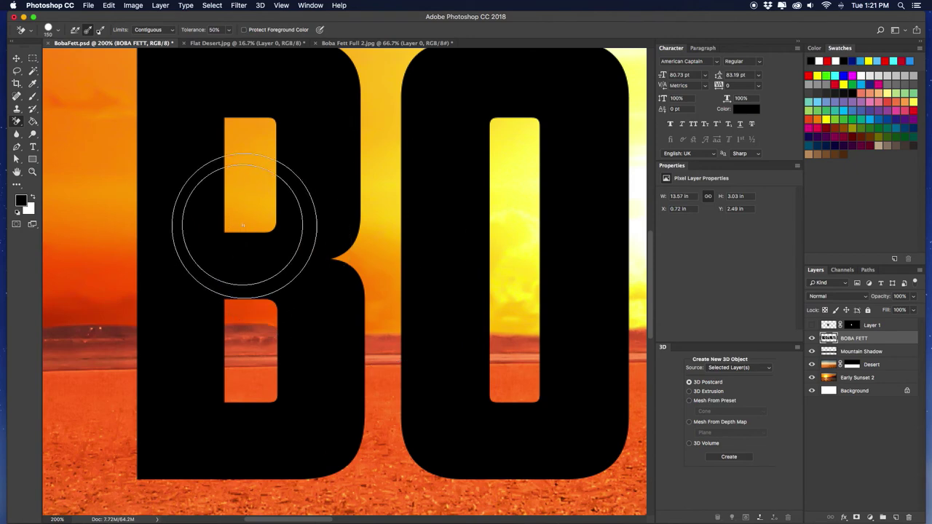
pyautogui.press('[')
pyautogui.press('[')
pyautogui.press('[')
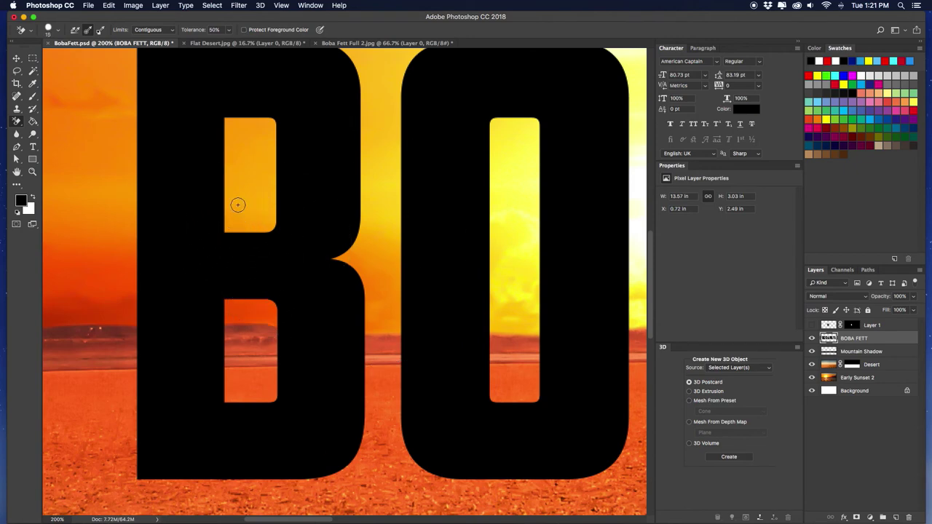
pyautogui.press('[')
# Erase a narrow vertical strip joining the two openings of the first B with an 8 px Eraser.
pyautogui.rightClick(16, 122)
pyautogui.click(58, 121)
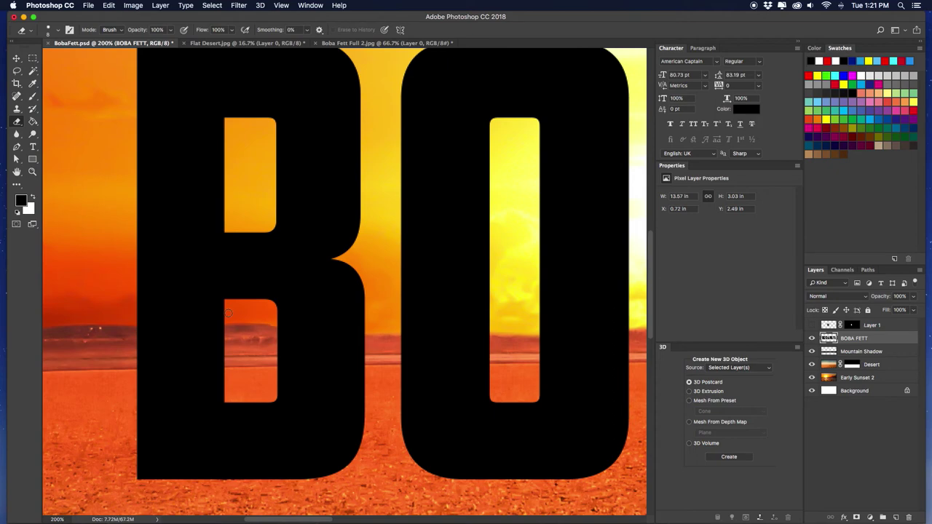
pyautogui.moveTo(228, 233); pyautogui.dragTo(228, 299)
# Erase a matching vertical strip along the stem of the second B to join its two openings.
pyautogui.hscroll(10, 355, 301)
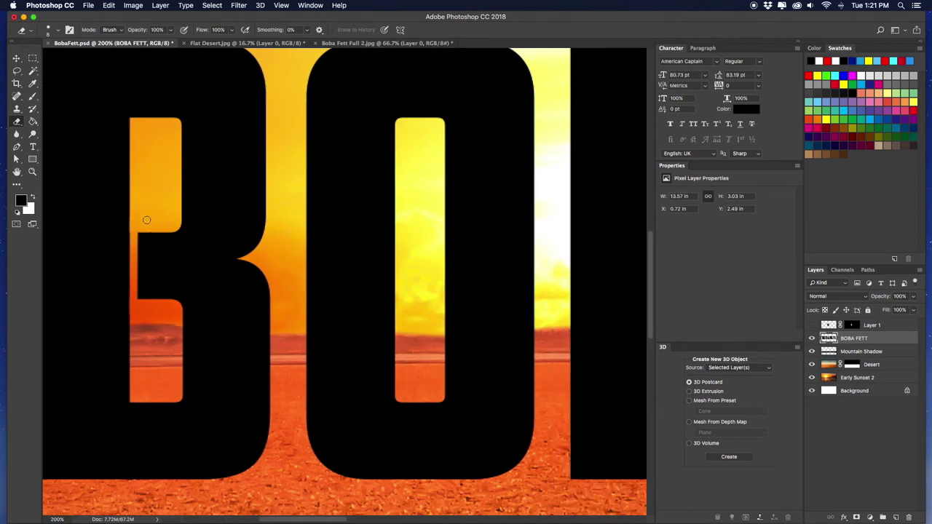
pyautogui.hscroll(-10, 153, 220)
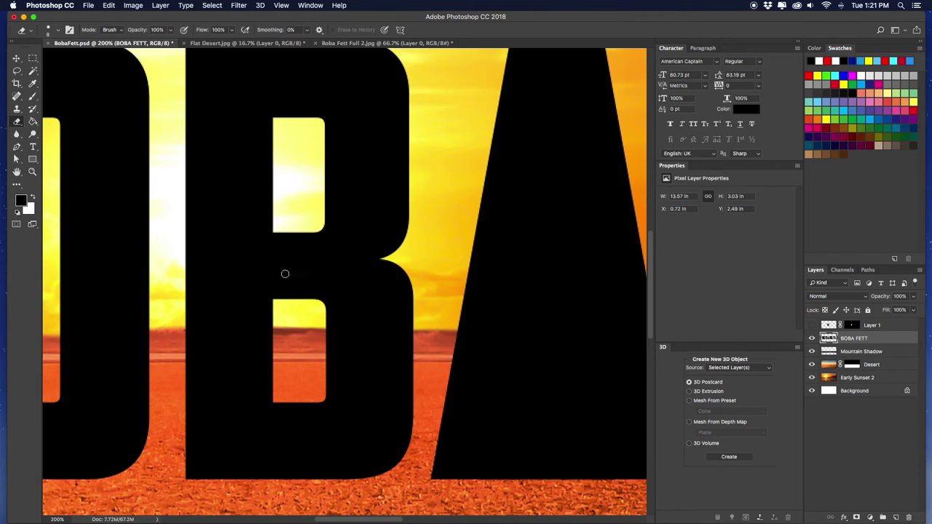
pyautogui.keyDown('shift'); pyautogui.click(278, 322); pyautogui.keyUp('shift')
pyautogui.keyDown('shift'); pyautogui.click(277, 321); pyautogui.keyUp('shift')
pyautogui.hscroll(-10, 194, 303)
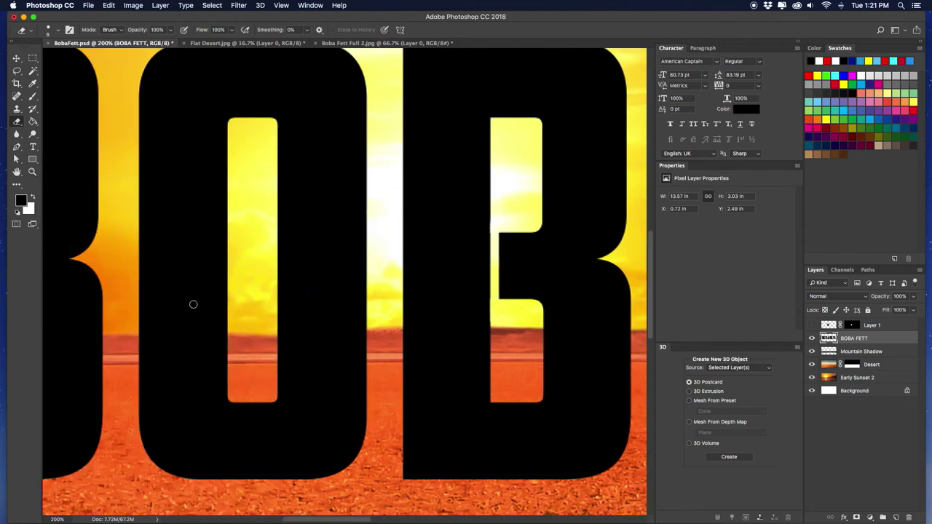
pyautogui.press('v')
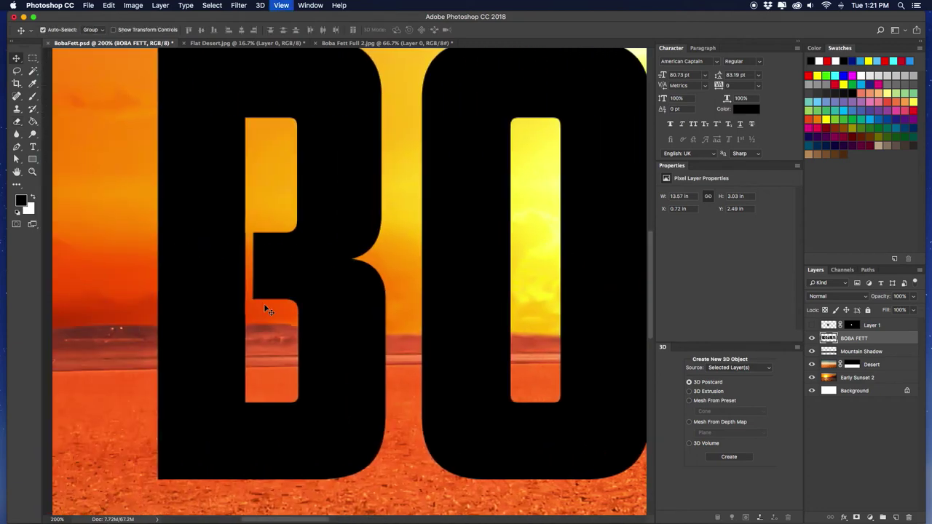
pyautogui.press('super+minus')
pyautogui.press('super+minus')
pyautogui.press('super+minus')
pyautogui.press('super+minus')
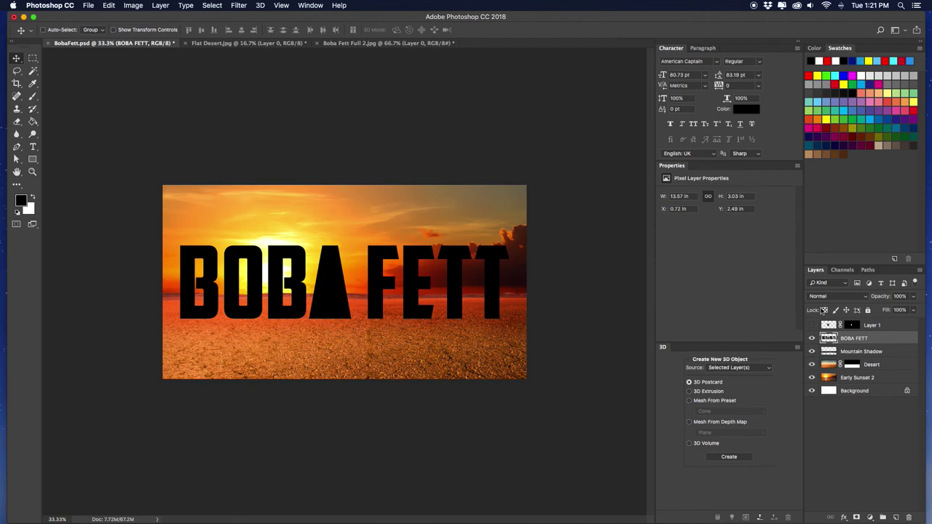
# Show the figure layer and shift the Mountain Shadow, Desert and Early Sunset 2 layers together slightly downward.
pyautogui.click(812, 324)
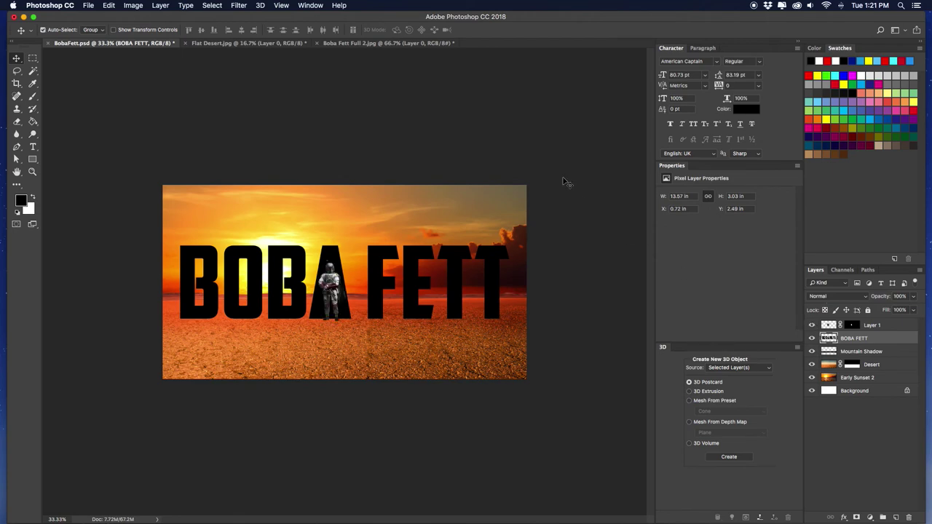
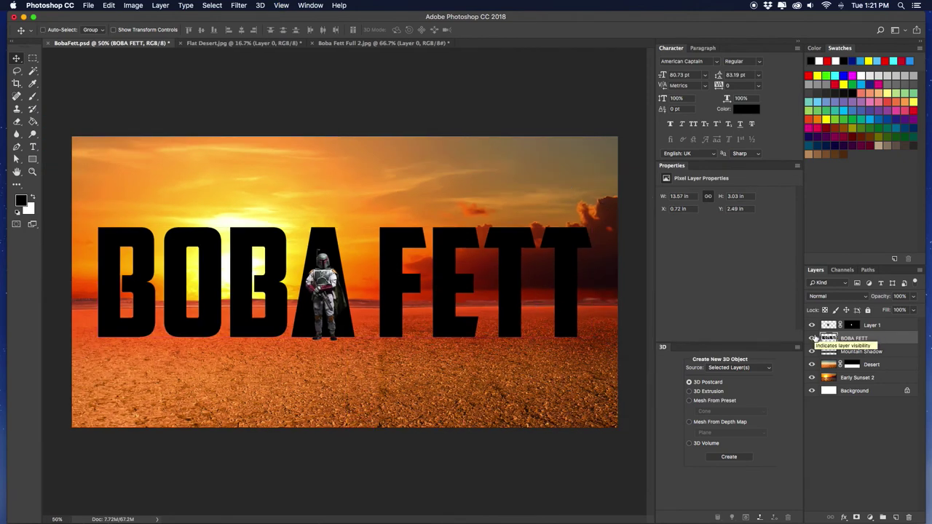
pyautogui.click(894, 353)
pyautogui.keyDown('shift'); pyautogui.click(866, 378); pyautogui.keyUp('shift')
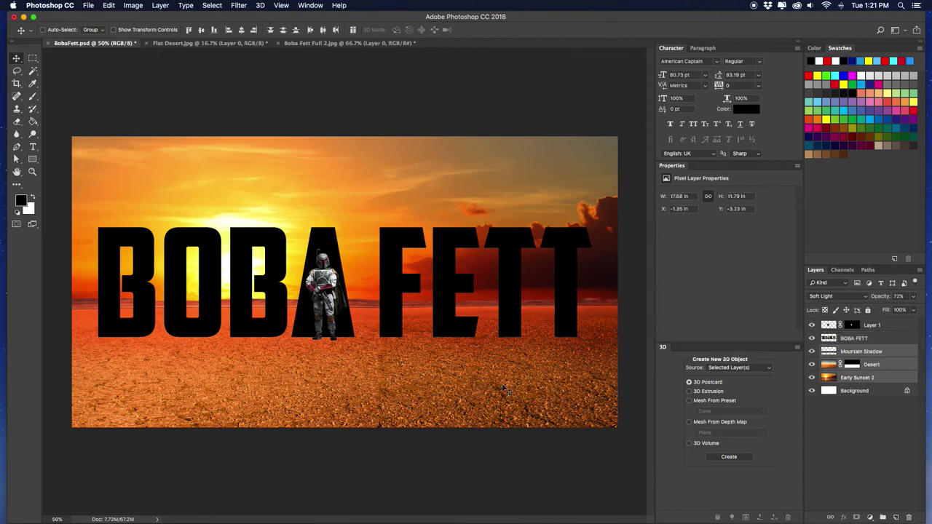
pyautogui.moveTo(497, 386); pyautogui.dragTo(495, 388)
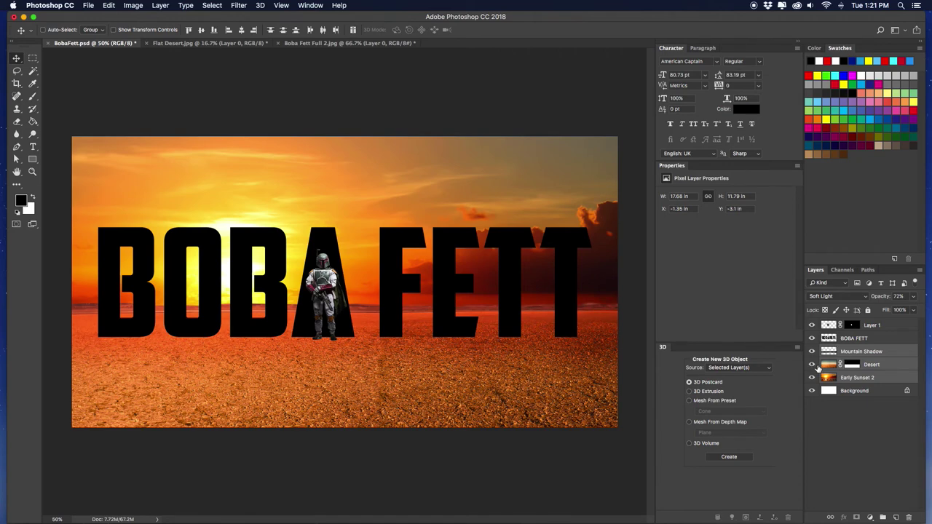
# Hide the BOBA FETT title layer and open the figure's Layer 1 in the Camera Raw Filter.
pyautogui.click(812, 337)
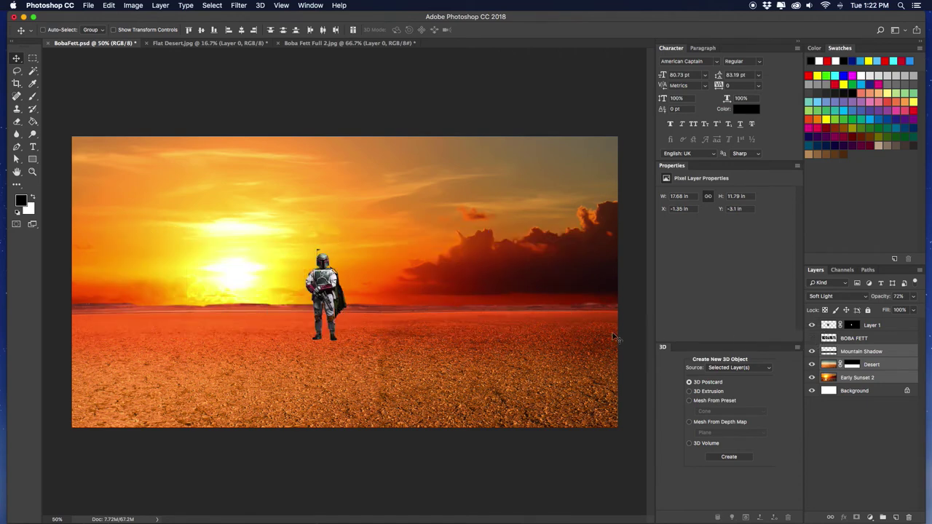
pyautogui.click(829, 326)
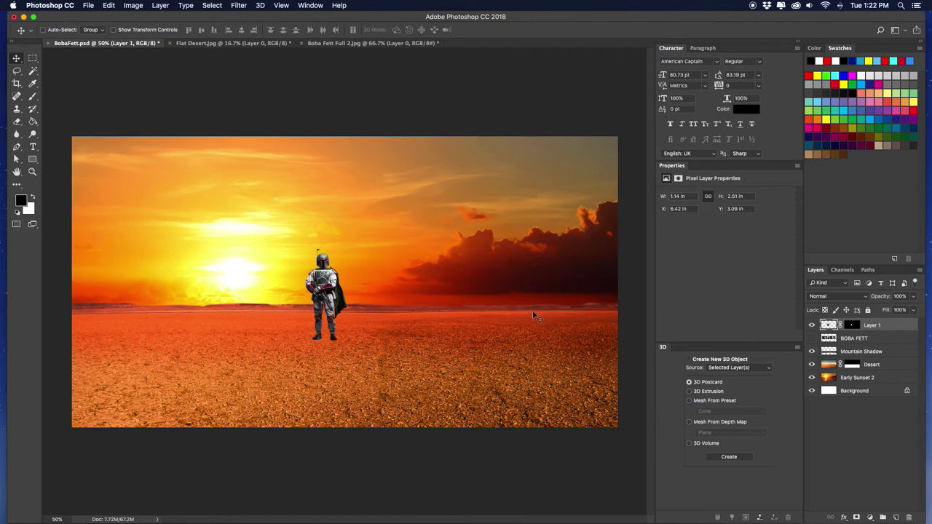
pyautogui.click(236, 7)
pyautogui.click(425, 86)
pyautogui.press('super+f')
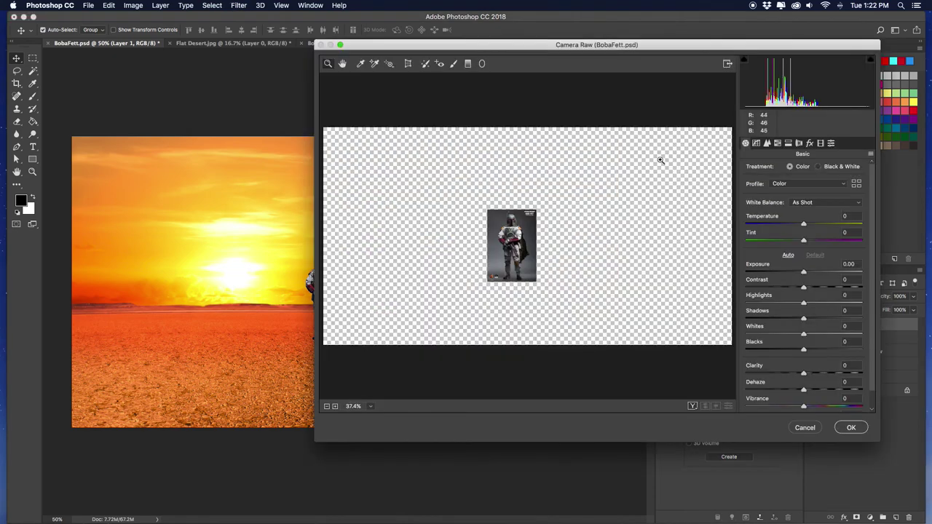
pyautogui.click(519, 256)
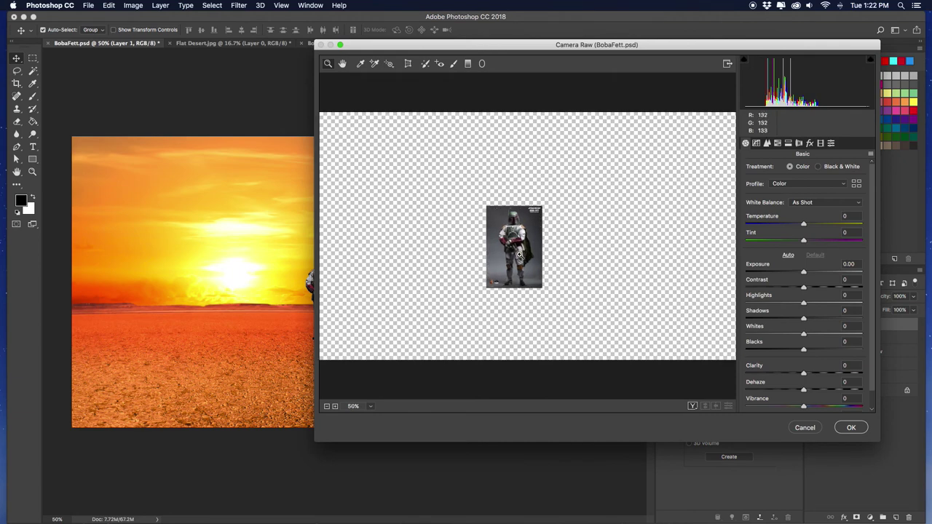
pyautogui.click(535, 204)
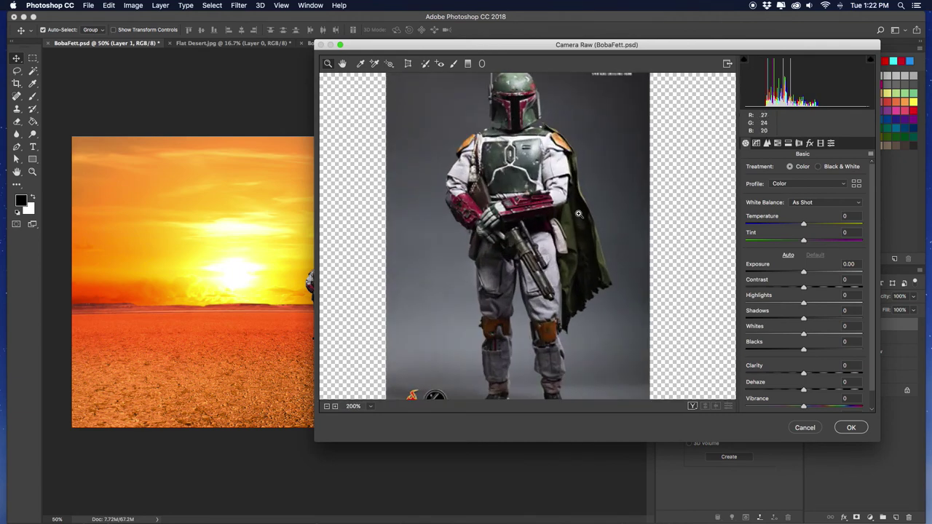
pyautogui.click(327, 405)
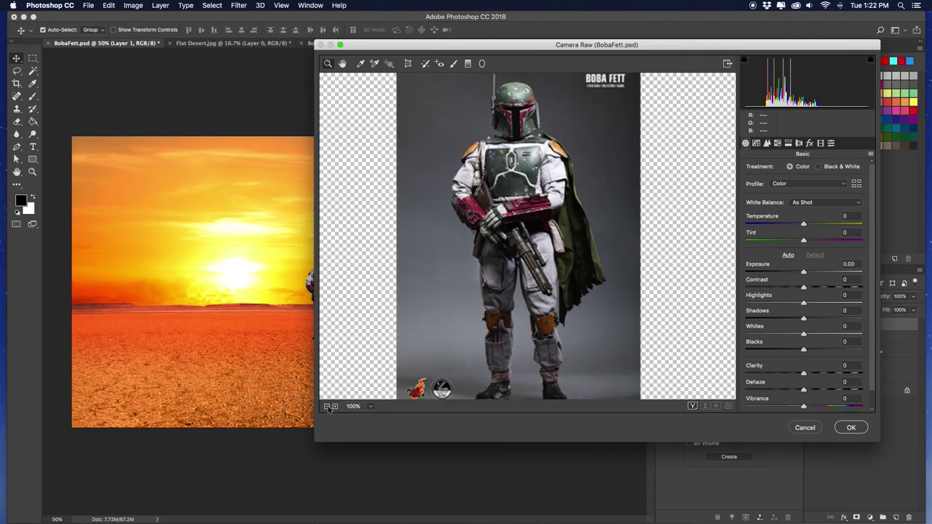
# Set the figure's temperature +33, tint +5, exposure -0.60, contrast +44, highlights -29, shadows -56 and whites -14, and adjust blacks, clarity and vibrance.
pyautogui.moveTo(804, 225); pyautogui.dragTo(797, 272)
pyautogui.moveTo(820, 224); pyautogui.dragTo(821, 222)
pyautogui.moveTo(804, 287); pyautogui.dragTo(770, 318)
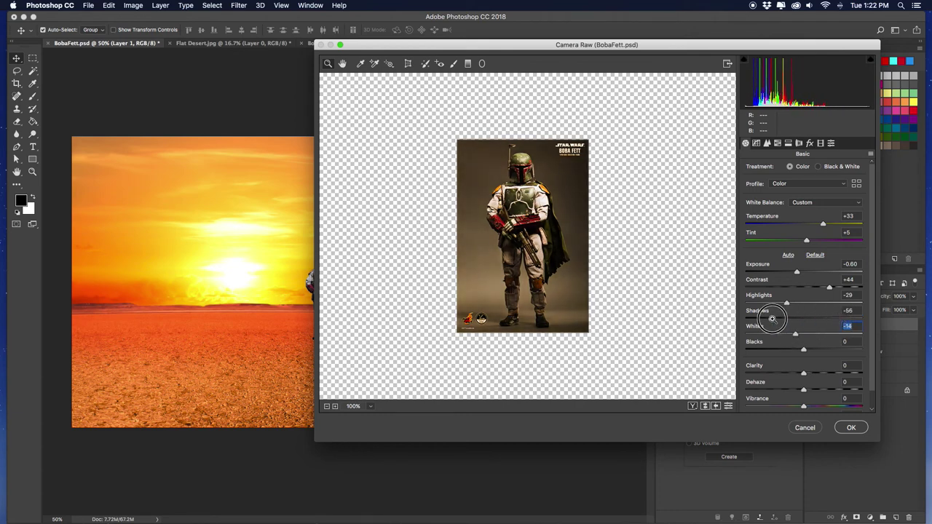
pyautogui.moveTo(803, 350); pyautogui.dragTo(811, 405)
# Shape the RGB tone curve into a gentle S with points at input 89, output 78 and input 165, output 172.
pyautogui.click(756, 144)
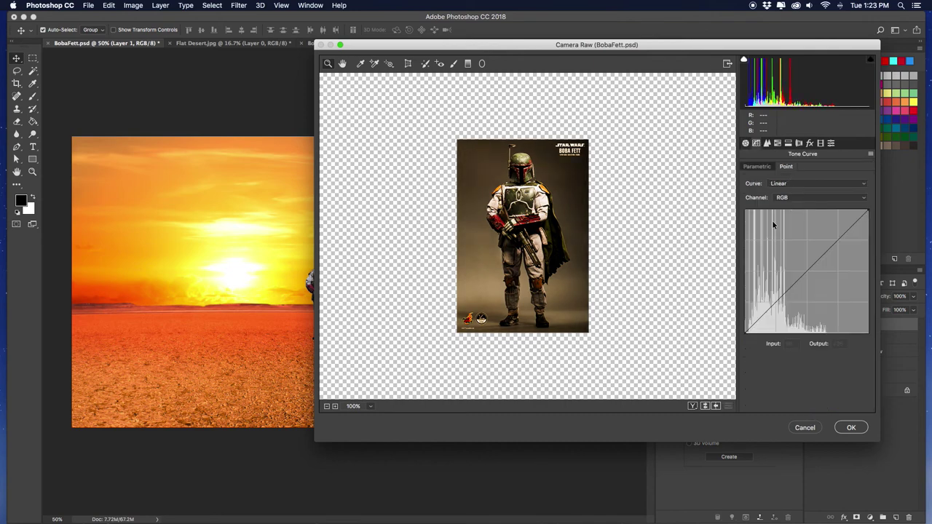
pyautogui.moveTo(784, 295); pyautogui.dragTo(787, 295)
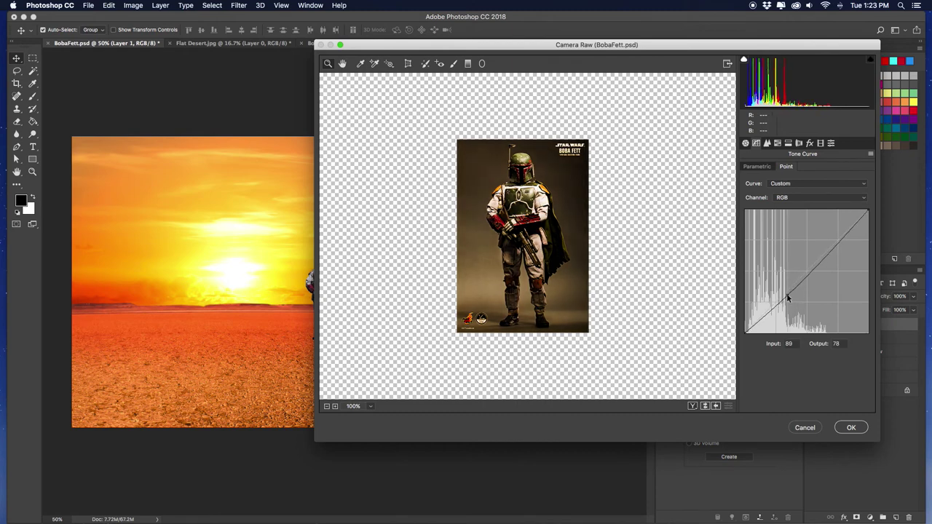
pyautogui.moveTo(828, 253); pyautogui.dragTo(825, 249)
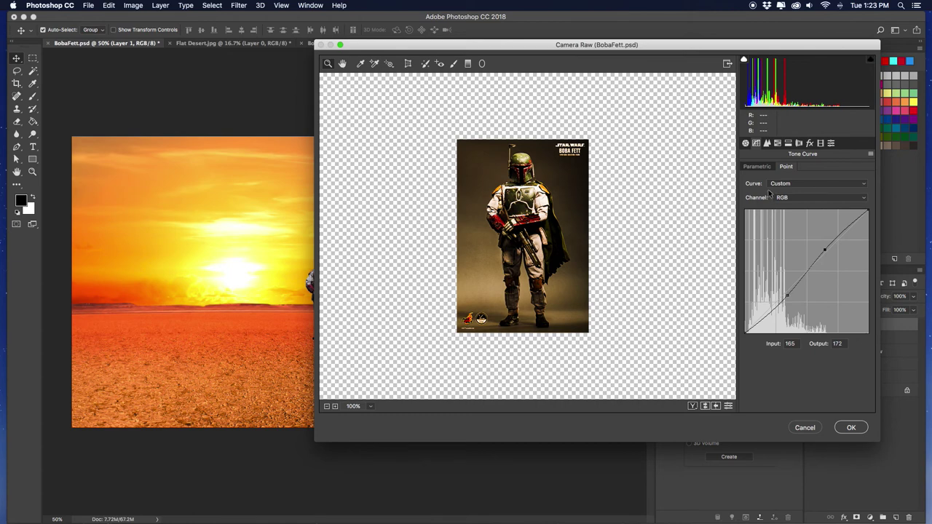
# Set the noise reduction to luminance 100 and luminance detail 81, and apply the Camera Raw adjustments.
pyautogui.click(768, 144)
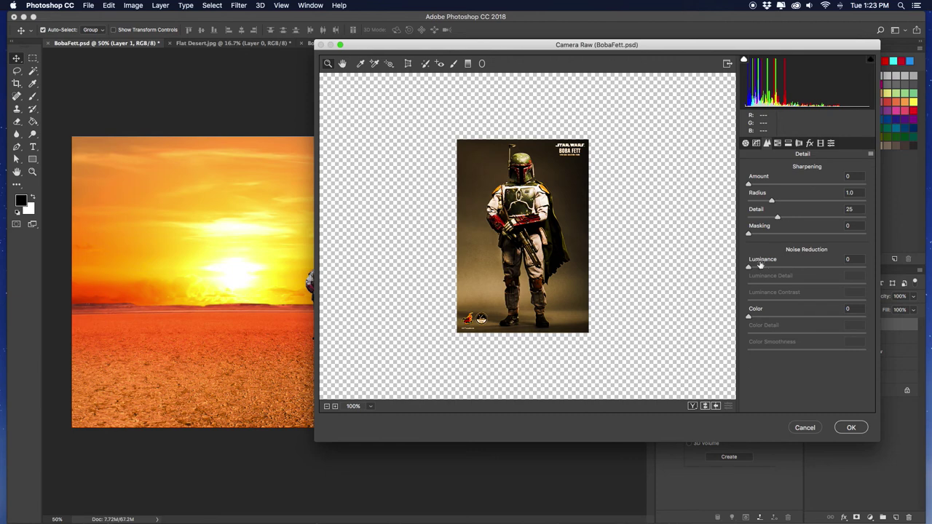
pyautogui.moveTo(751, 269); pyautogui.dragTo(922, 263)
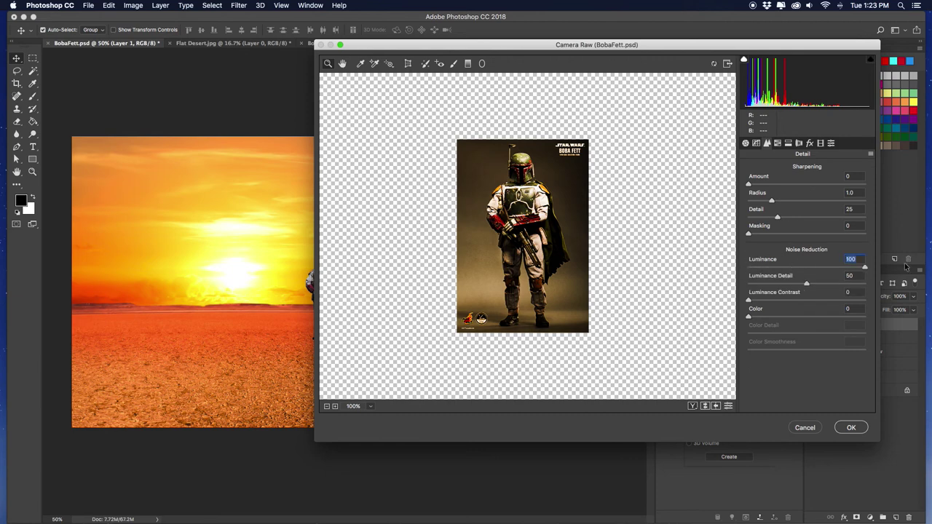
pyautogui.click(571, 221)
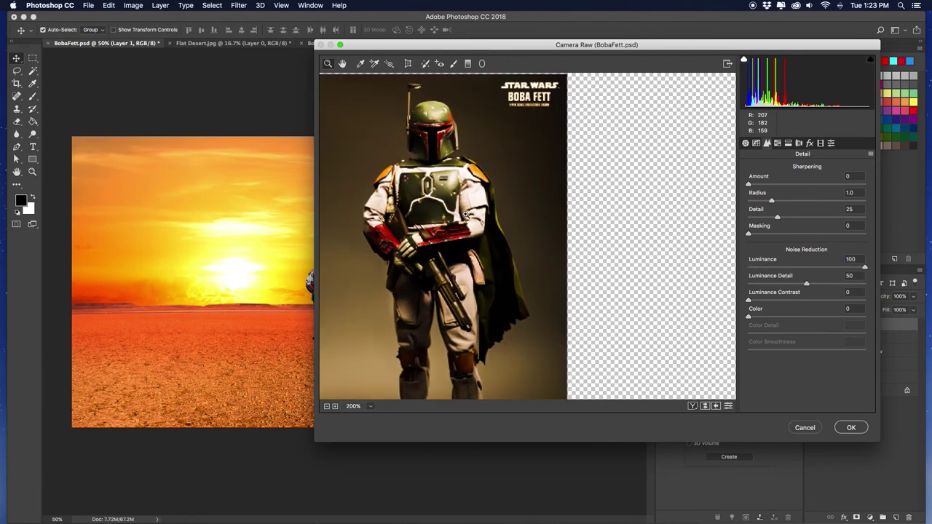
pyautogui.moveTo(806, 284); pyautogui.dragTo(842, 287)
pyautogui.click(842, 285)
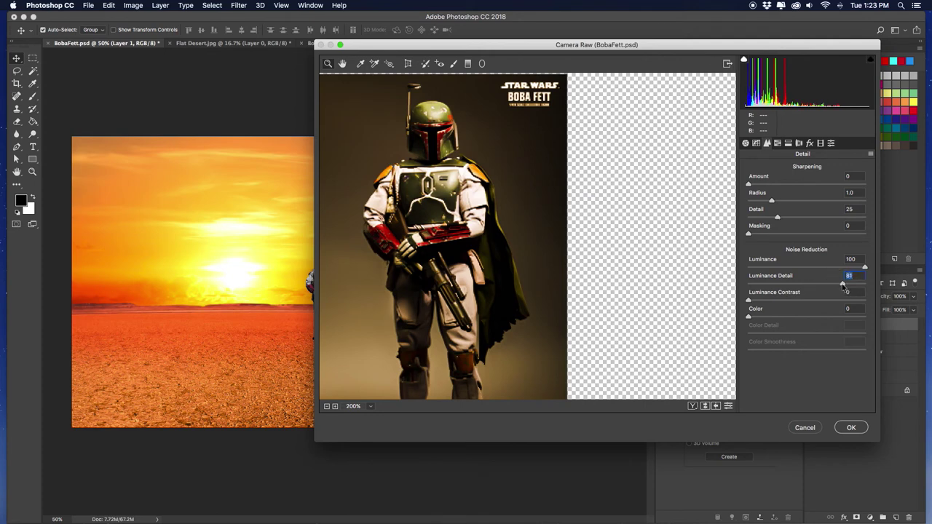
pyautogui.click(851, 428)
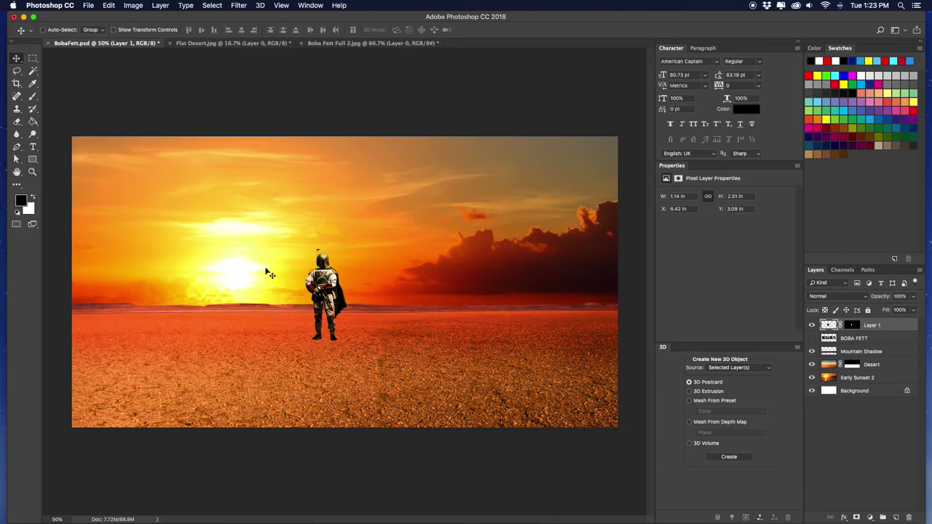
# Flip the Mountain Shadow, Desert and Early Sunset 2 layers horizontally as one group.
pyautogui.click(877, 366)
pyautogui.click(881, 352)
pyautogui.keyDown('shift'); pyautogui.click(878, 365); pyautogui.keyUp('shift')
pyautogui.click(872, 378)
pyautogui.press('super+t')
pyautogui.rightClick(347, 274)
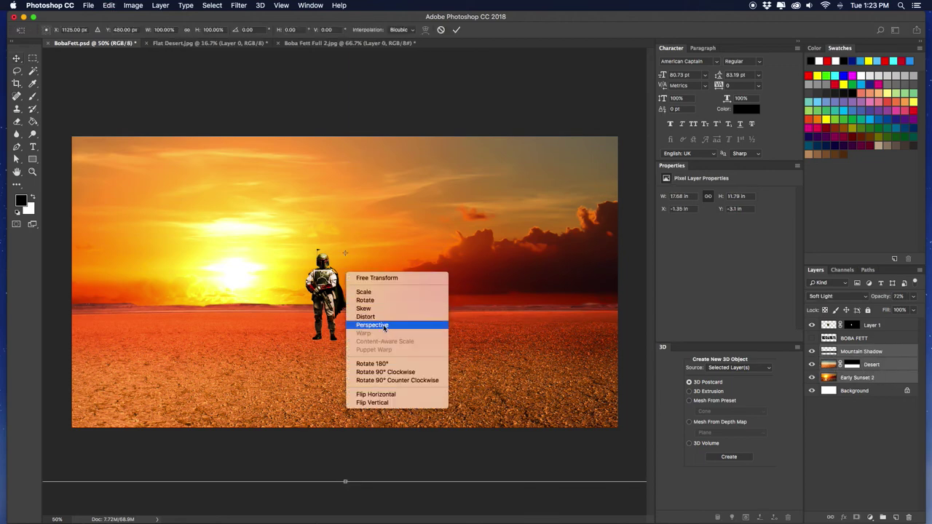
pyautogui.click(377, 394)
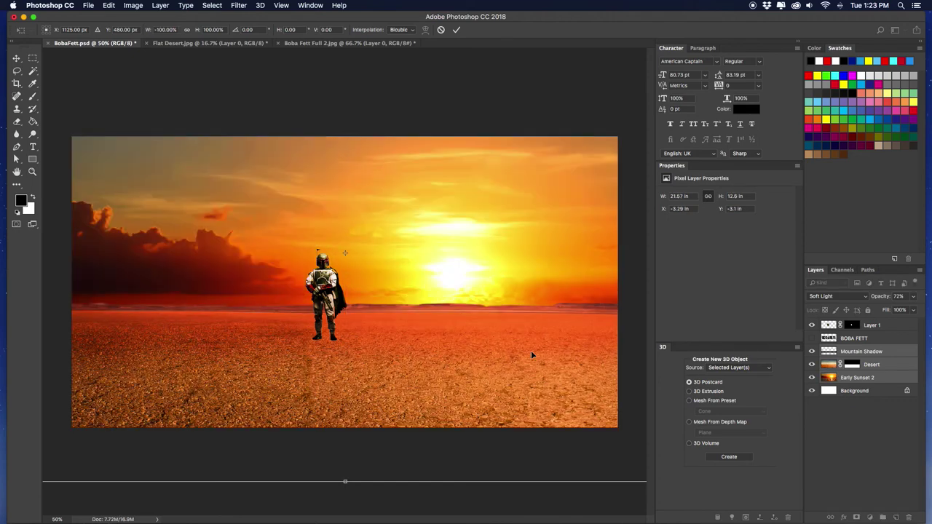
pyautogui.press('Return')
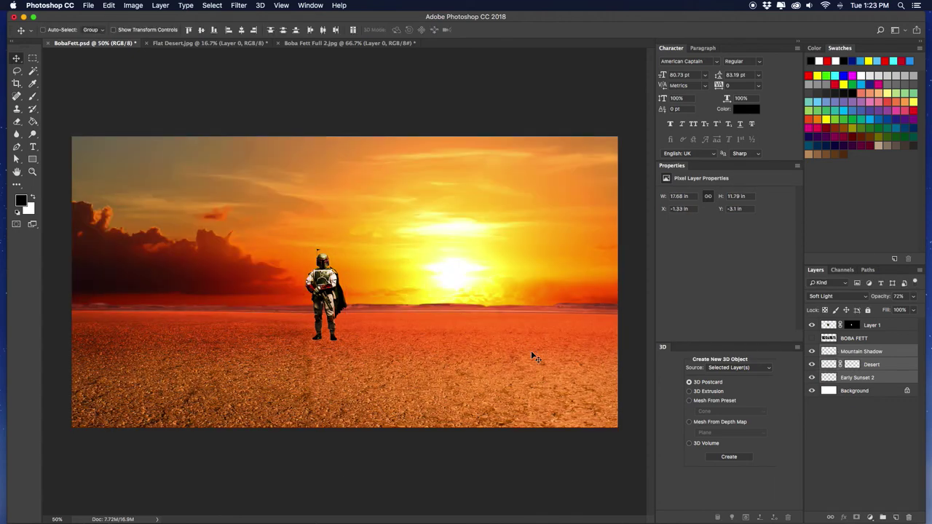
# Apply the layer mask on the figure's Layer 1 permanently.
pyautogui.click(851, 326)
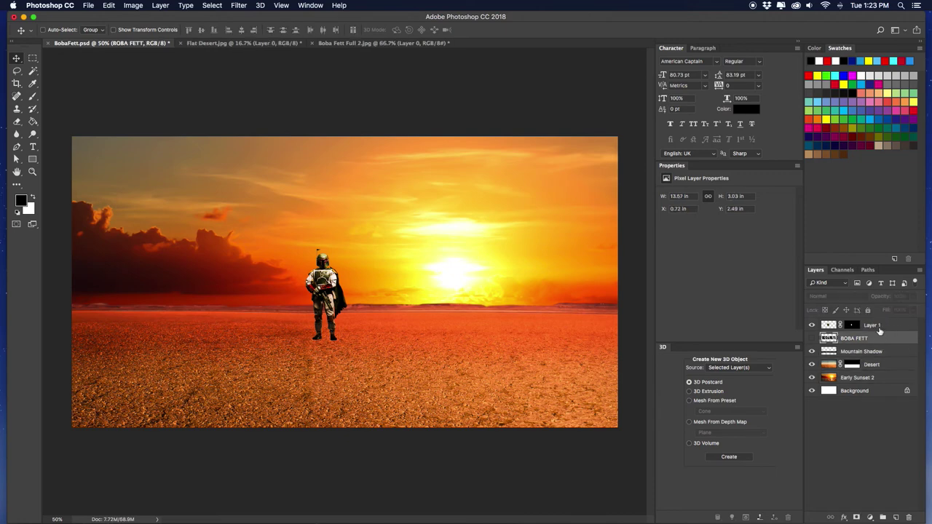
pyautogui.rightClick(851, 326)
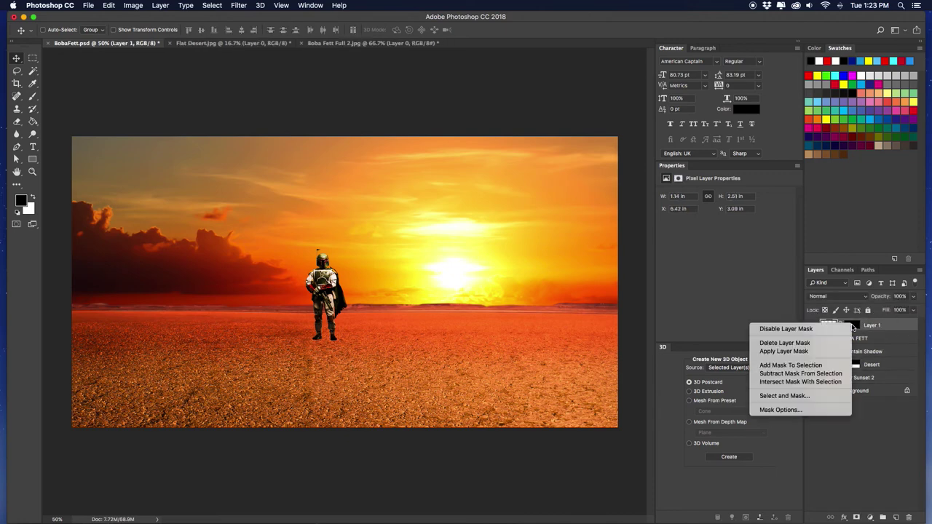
pyautogui.click(792, 352)
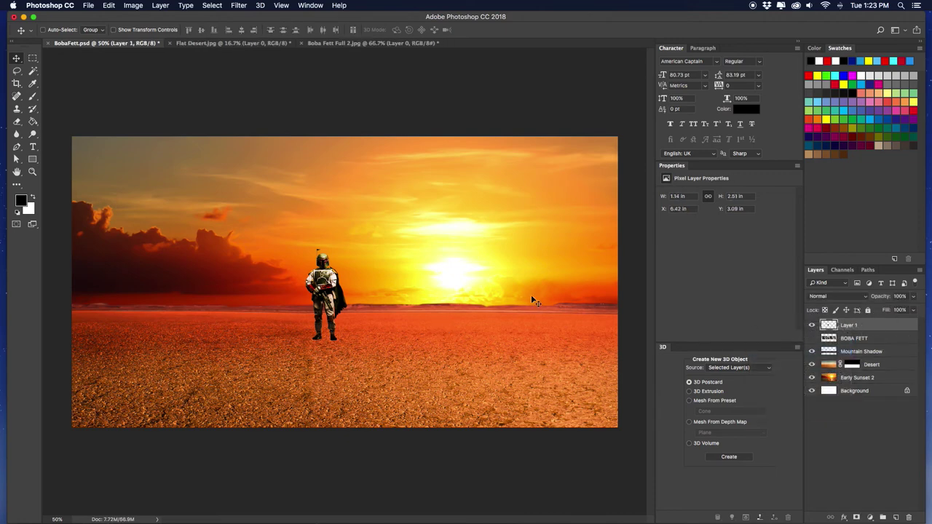
# Start a Match Color adjustment on the figure layer with BobaFett.psd as the source.
pyautogui.click(133, 5)
pyautogui.moveTo(144, 36)
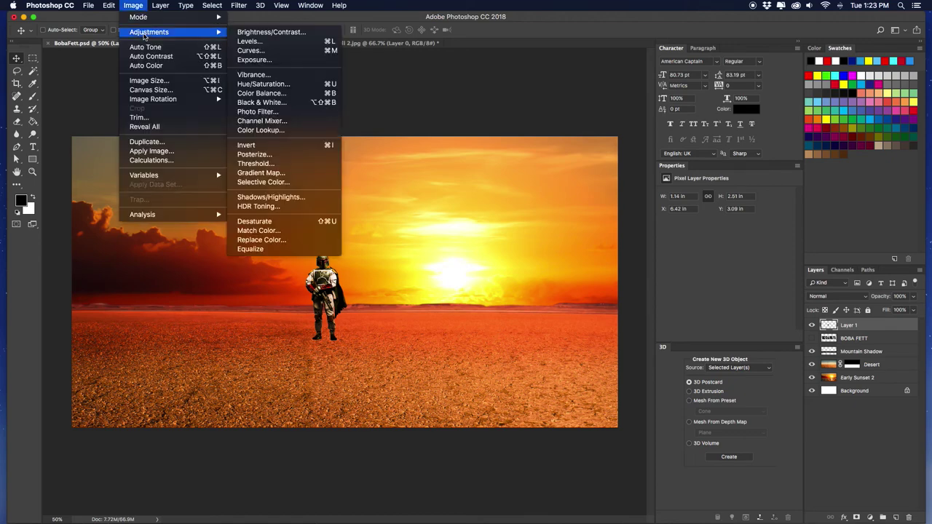
pyautogui.click(259, 230)
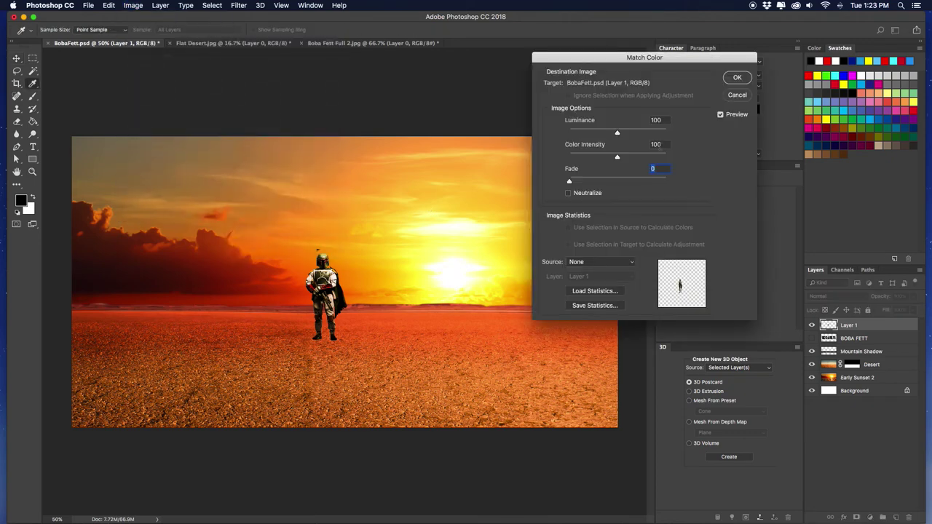
pyautogui.click(591, 262)
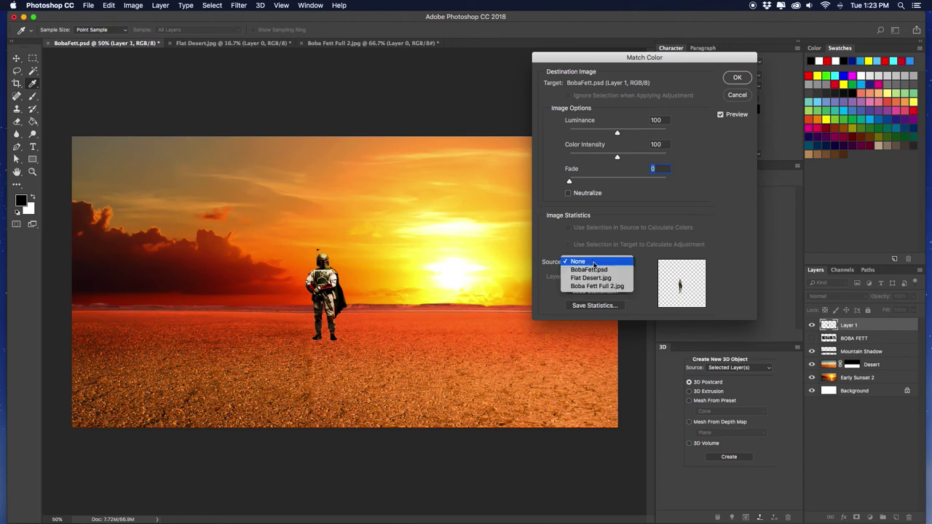
pyautogui.click(588, 269)
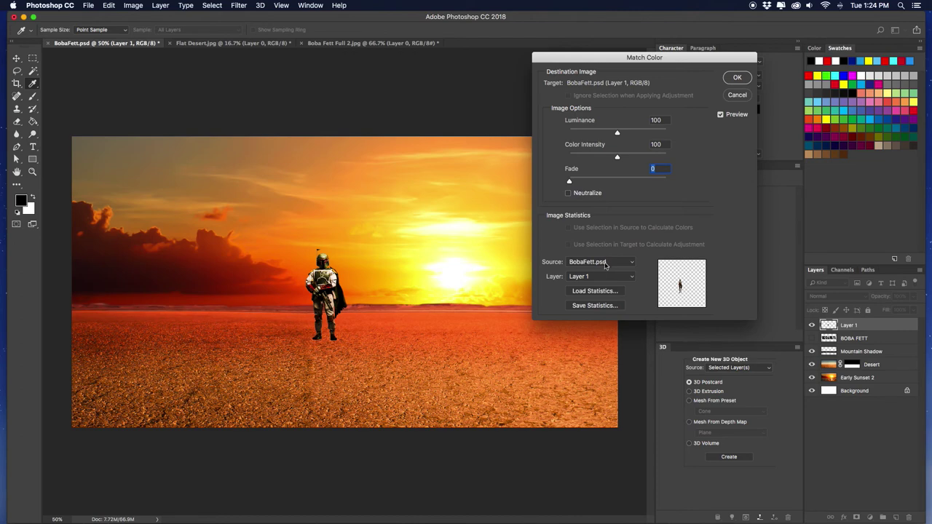
# Match the figure to the Early Sunset 2 layer with luminance 54, color intensity 106 and fade 35, and apply it.
pyautogui.click(588, 276)
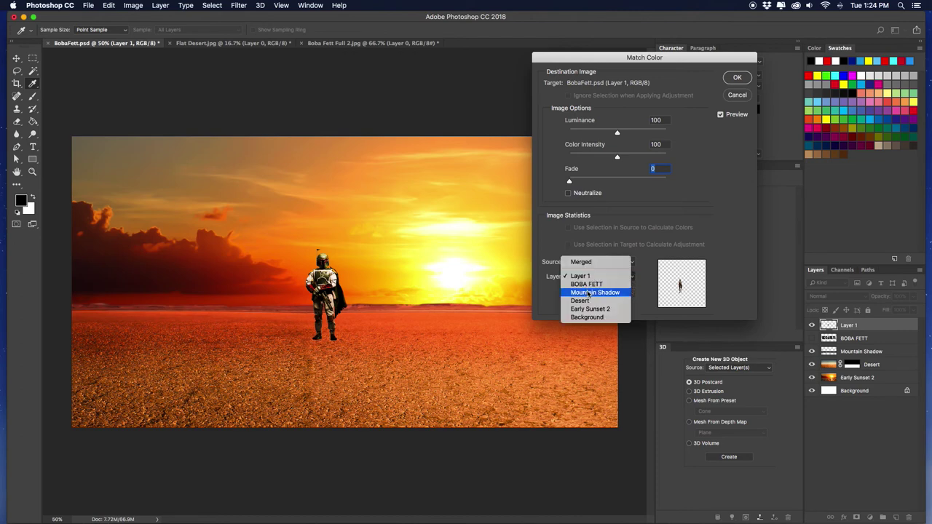
pyautogui.click(588, 290)
pyautogui.click(588, 278)
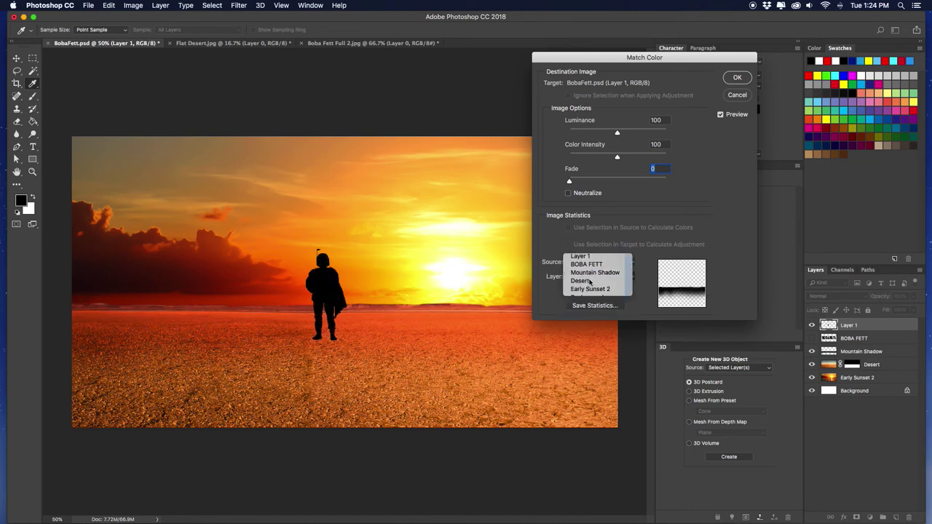
pyautogui.click(588, 287)
pyautogui.click(588, 277)
pyautogui.click(589, 287)
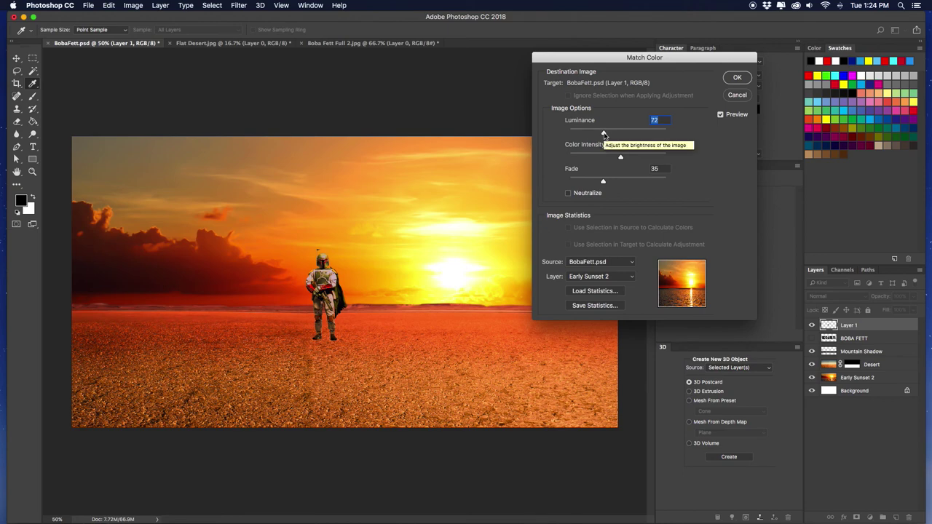
pyautogui.moveTo(603, 135)
pyautogui.mouseDown()
pyautogui.moveTo(627, 134)
pyautogui.moveTo(595, 134)
pyautogui.mouseUp()
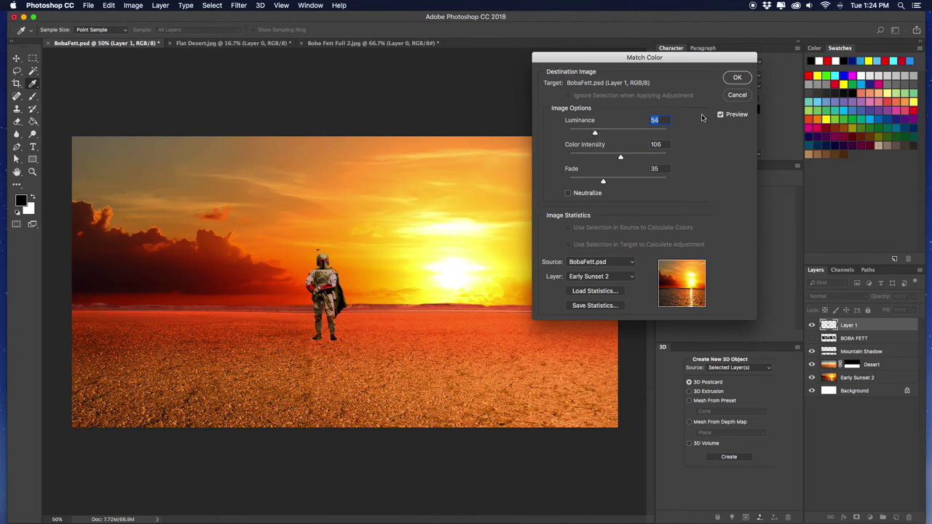
pyautogui.click(736, 78)
# Rename the figure's Layer 1 as "Boba Fett".
pyautogui.doubleClick(849, 325)
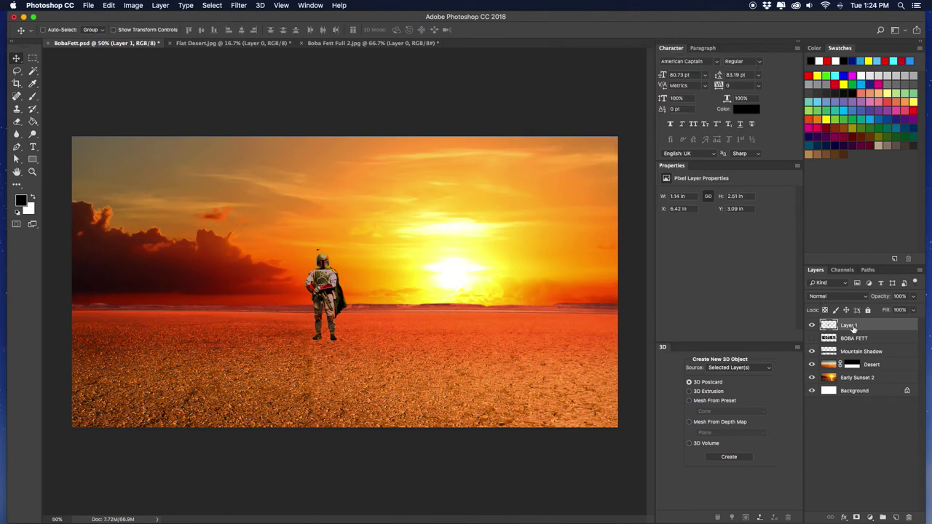
pyautogui.write('Boba Fett')
pyautogui.press('Return')
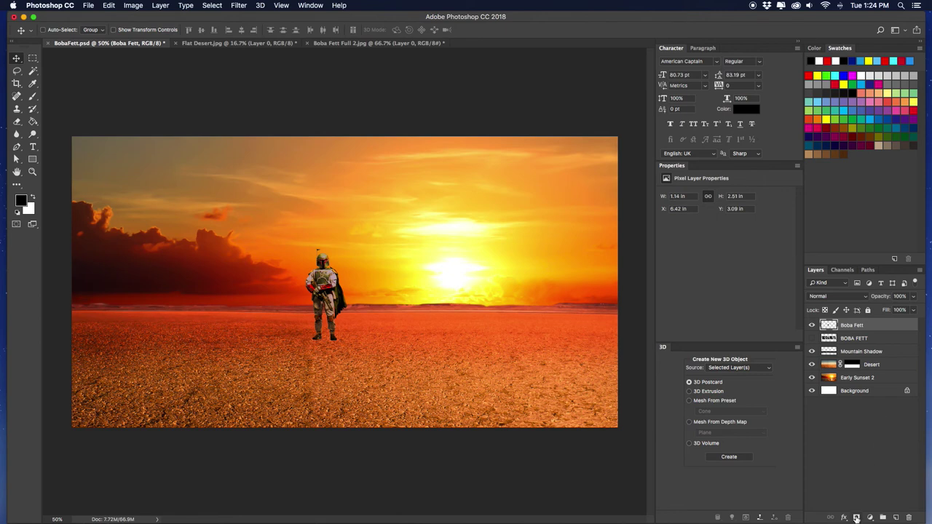
# Add a new layer named "Boba Shadow" directly above the Boba Fett layer.
pyautogui.click(895, 517)
pyautogui.doubleClick(849, 325)
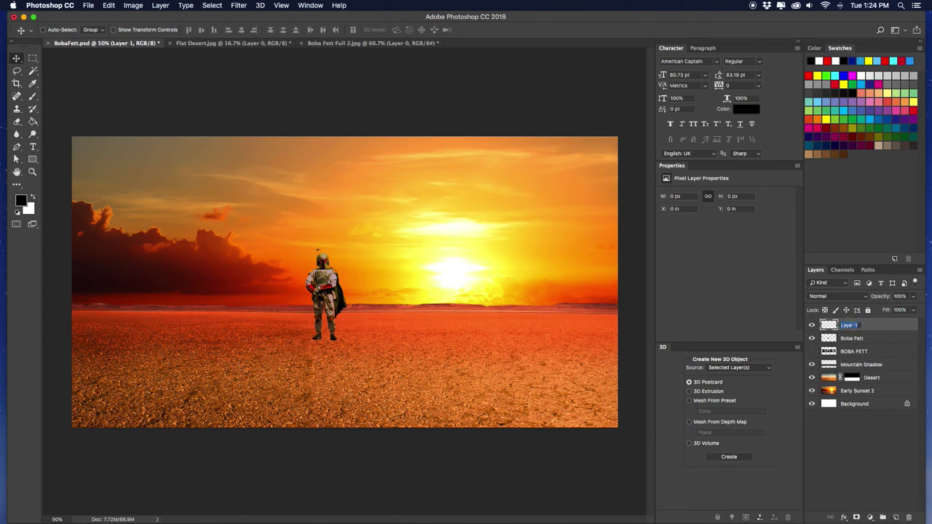
pyautogui.write('Boba Shadow')
pyautogui.press('Return')
pyautogui.click(846, 340)
pyautogui.click(852, 324)
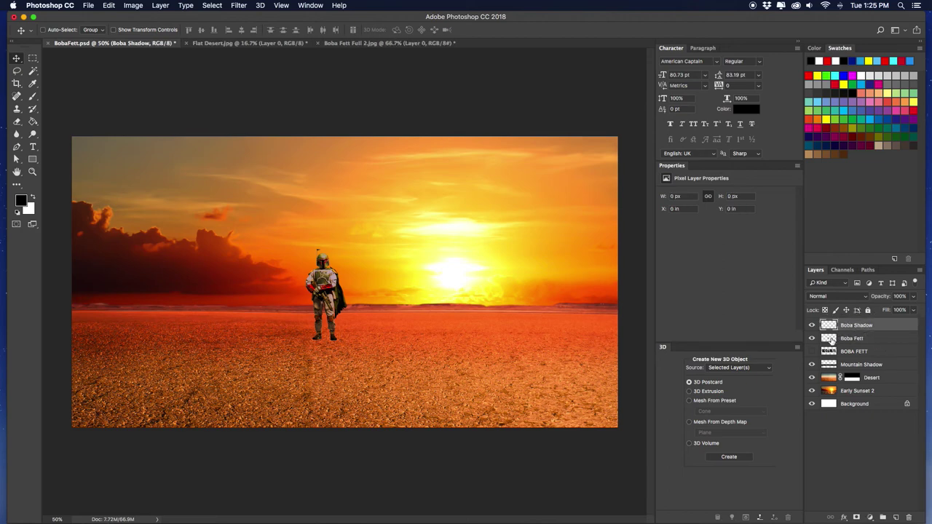
# Load the figure's outline as a selection, paint black shading along the side away from the sun with a Soft Round brush, and deselect.
pyautogui.keyDown('super'); pyautogui.click(832, 340); pyautogui.keyUp('super')
pyautogui.press('super+equal')
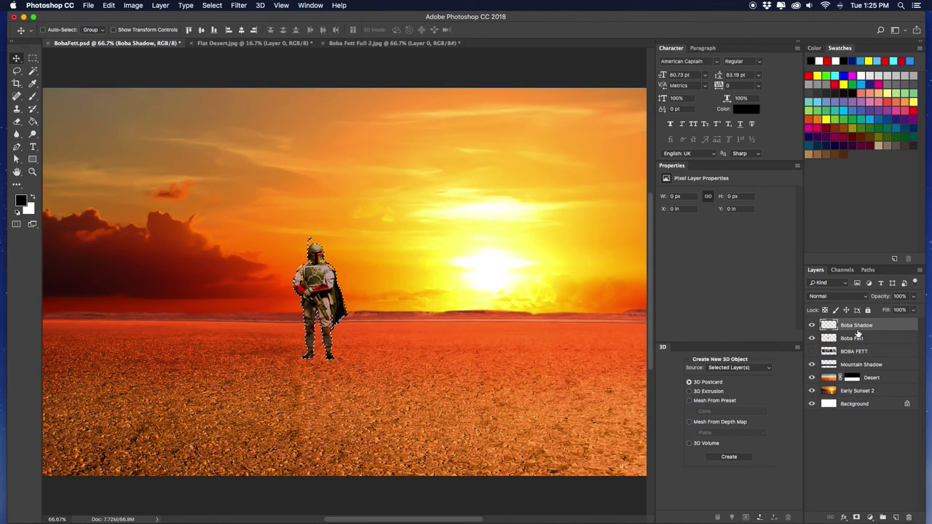
pyautogui.press('b')
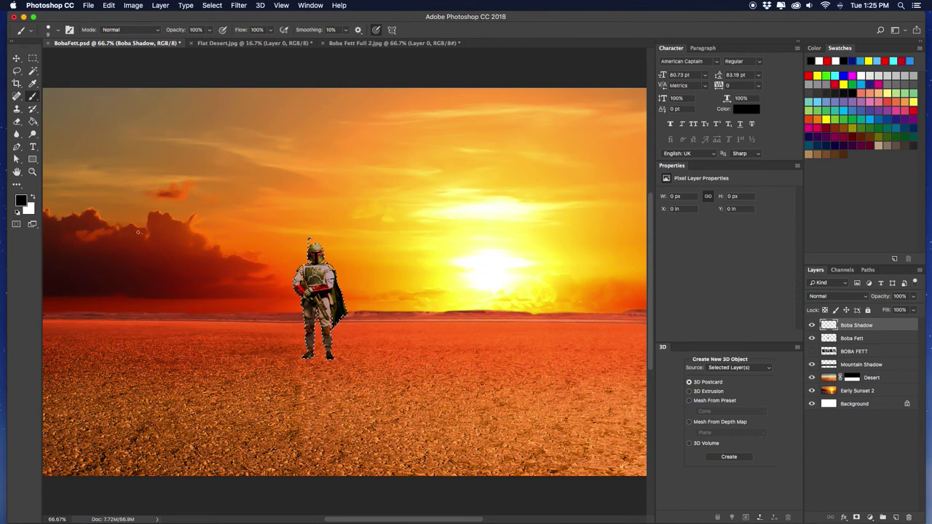
pyautogui.press(']')
pyautogui.press(']')
pyautogui.rightClick(226, 238)
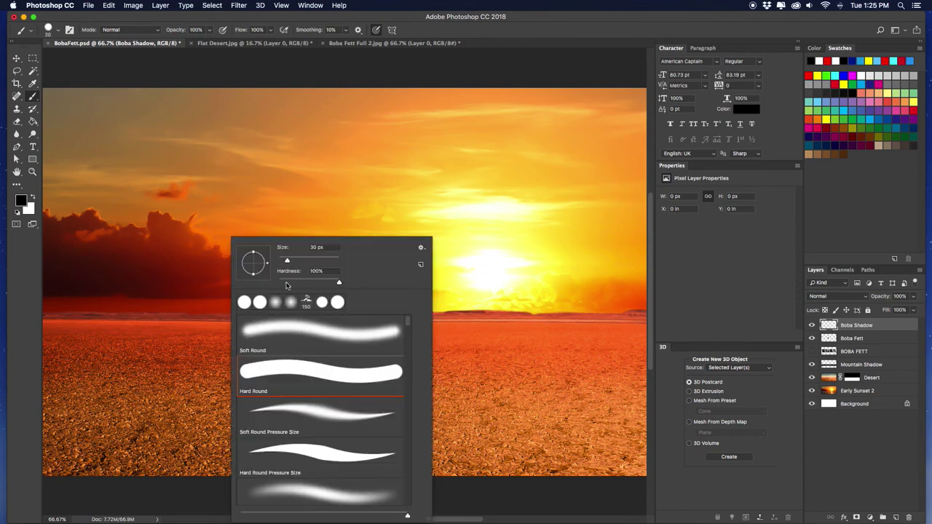
pyautogui.doubleClick(283, 332)
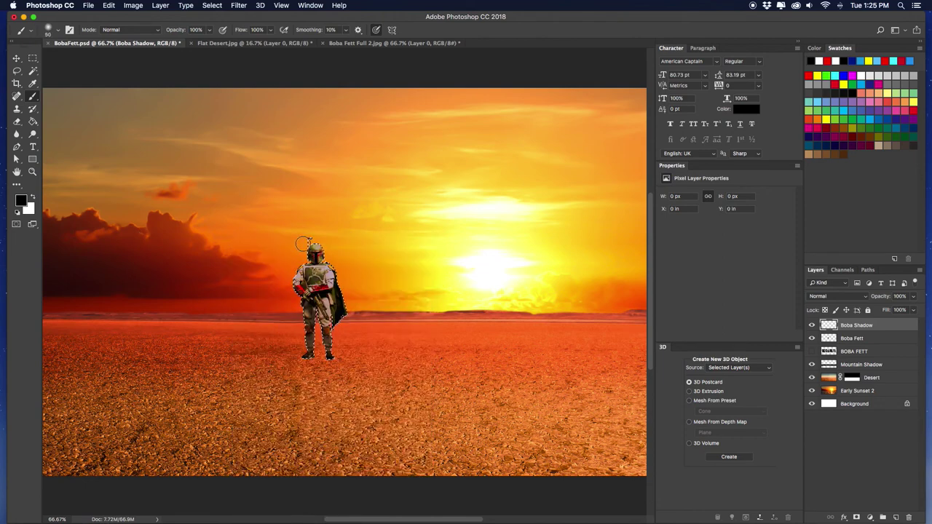
pyautogui.moveTo(302, 368); pyautogui.dragTo(306, 374)
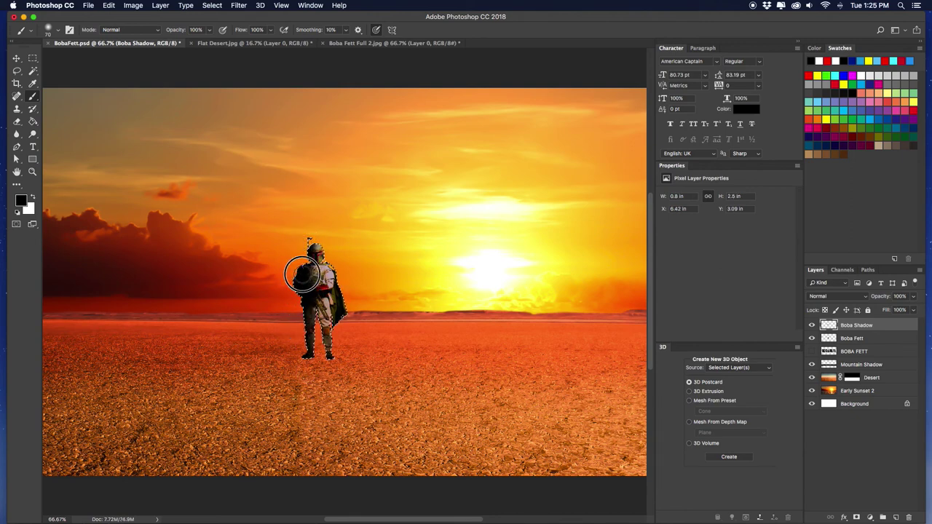
pyautogui.press('super+minus')
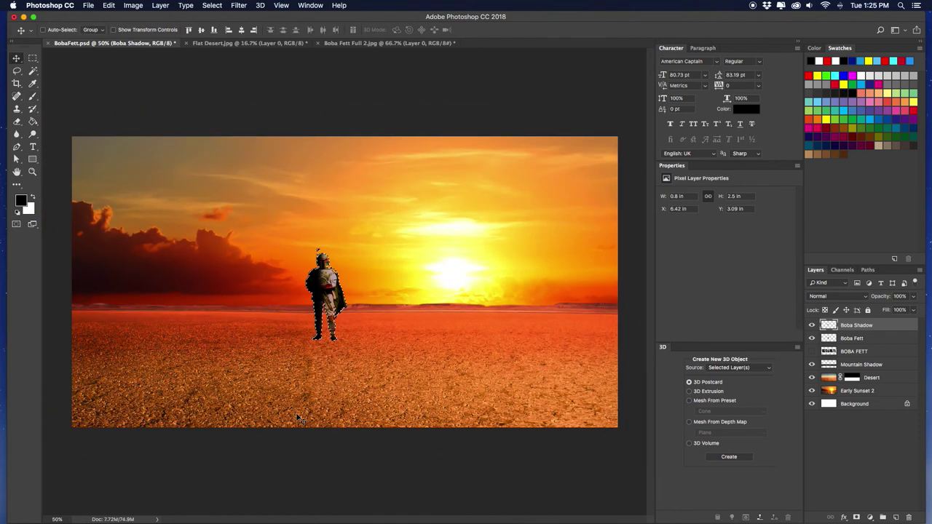
pyautogui.hotkey('alt', 'BackSpace')
pyautogui.press('super+d')
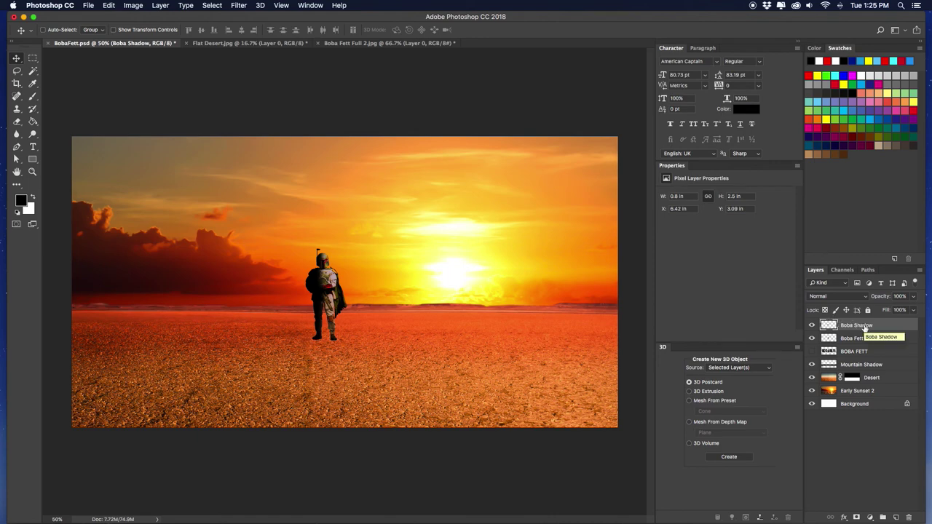
# Cycle through the blend modes on the Boba Shadow layer and settle on Soft Light.
pyautogui.hotkey('shift', '+')
pyautogui.hotkey('shift', '+')
pyautogui.hotkey('shift', '+')
pyautogui.hotkey('shift', '+')
pyautogui.hotkey('shift', '+')
pyautogui.hotkey('shift', '+')
pyautogui.hotkey('shift', '+')
pyautogui.hotkey('shift', '+')
pyautogui.hotkey('shift', '+')
pyautogui.hotkey('shift', '+')
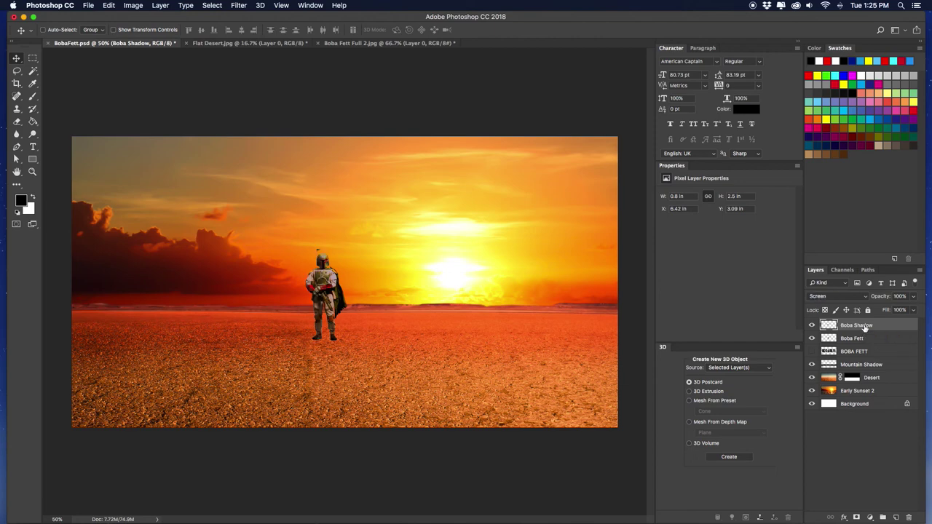
pyautogui.hotkey('shift', '+')
pyautogui.hotkey('shift', '-')
pyautogui.hotkey('shift', '+')
pyautogui.hotkey('shift', '-')
pyautogui.hotkey('shift', '+')
pyautogui.hotkey('shift', '-')
pyautogui.hotkey('shift', '+')
pyautogui.hotkey('shift', '+')
pyautogui.hotkey('shift', '+')
pyautogui.hotkey('shift', '+')
pyautogui.hotkey('shift', '+')
pyautogui.hotkey('shift', '+')
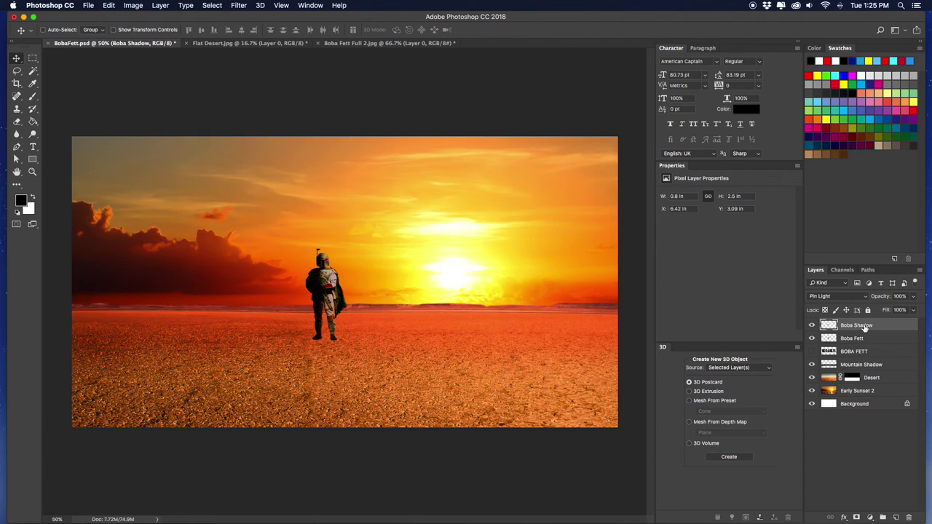
pyautogui.hotkey('shift', '+')
pyautogui.hotkey('shift', '+')
pyautogui.hotkey('shift', '+')
pyautogui.hotkey('shift', '+')
pyautogui.hotkey('shift', '+')
pyautogui.hotkey('shift', '+')
pyautogui.hotkey('shift', '+')
pyautogui.hotkey('shift', '+')
pyautogui.hotkey('shift', '+')
pyautogui.hotkey('shift', '+')
pyautogui.hotkey('shift', '+')
pyautogui.hotkey('shift', '+')
pyautogui.hotkey('shift', '+')
pyautogui.hotkey('shift', '+')
pyautogui.hotkey('shift', '+')
pyautogui.hotkey('shift', '-')
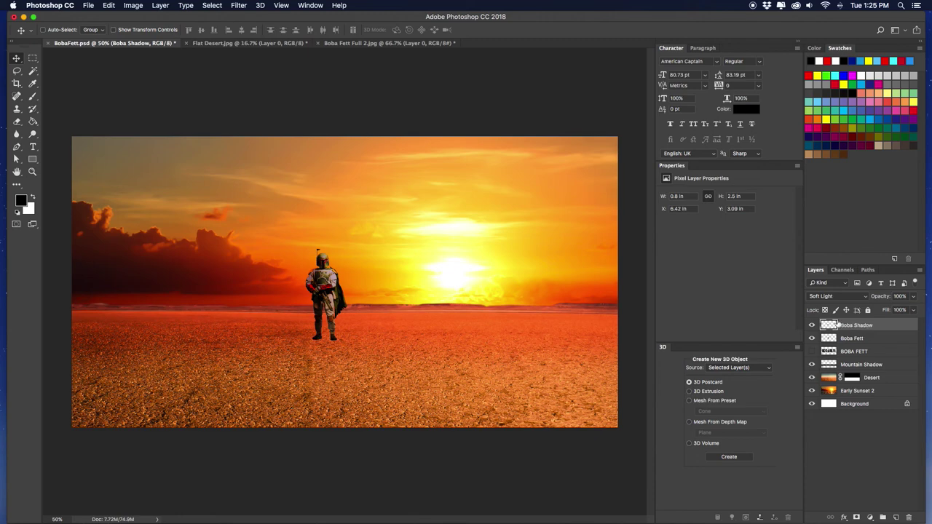
# Duplicate the Boba Fett layer beneath the original and name the copy "Drop Shadow".
pyautogui.click(859, 339)
pyautogui.moveTo(858, 339); pyautogui.dragTo(869, 345)
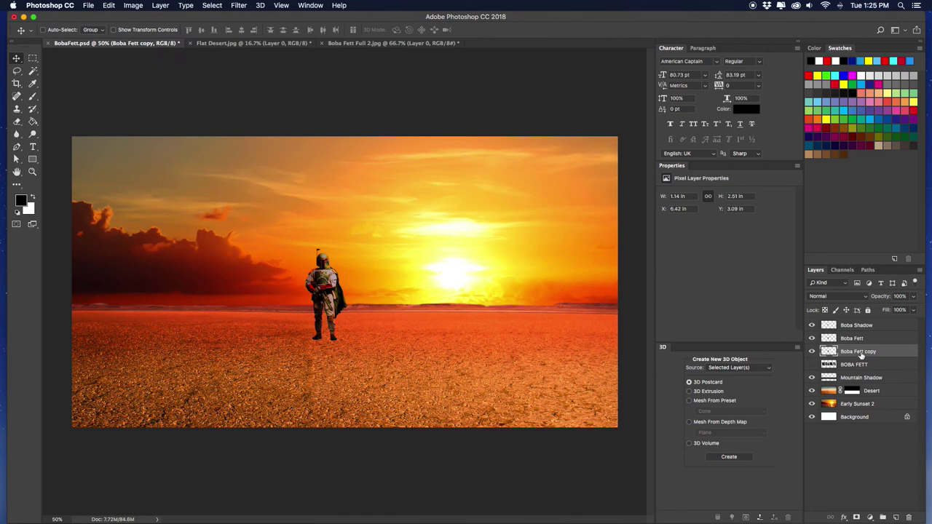
pyautogui.write('Drop Shadow')
pyautogui.press('Return')
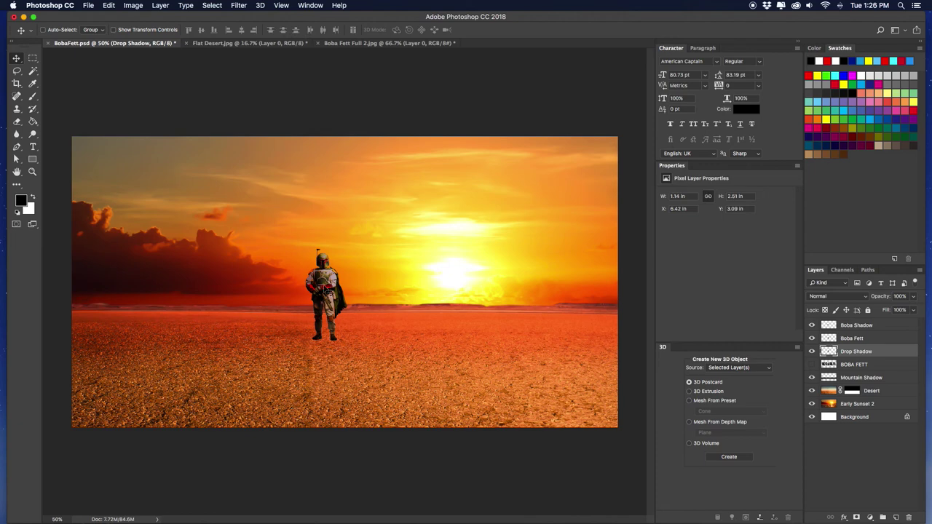
pyautogui.press('super+t')
pyautogui.rightClick(332, 267)
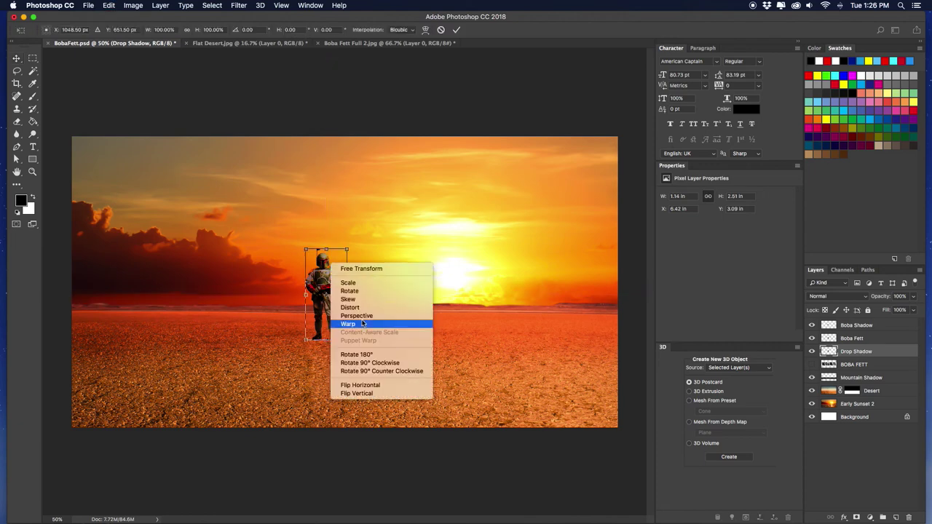
pyautogui.click(356, 309)
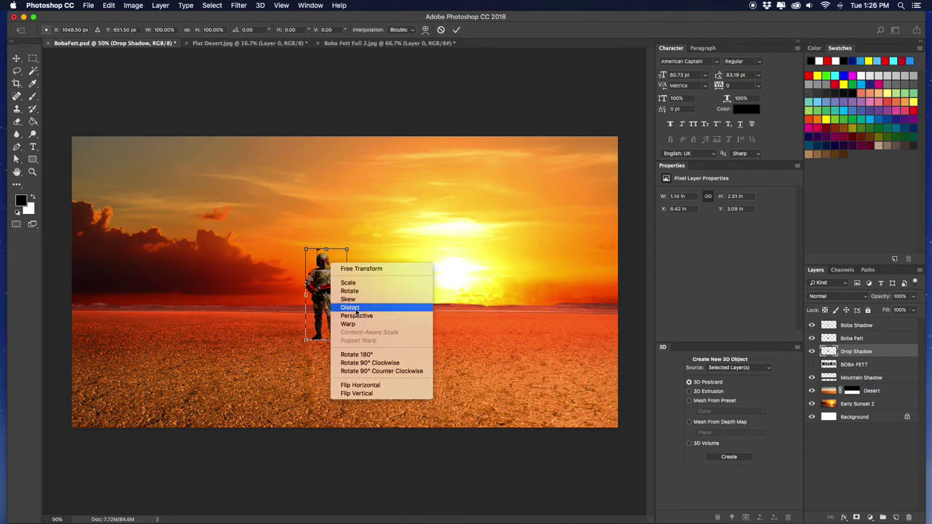
pyautogui.moveTo(327, 251); pyautogui.dragTo(209, 362)
pyautogui.press('Return')
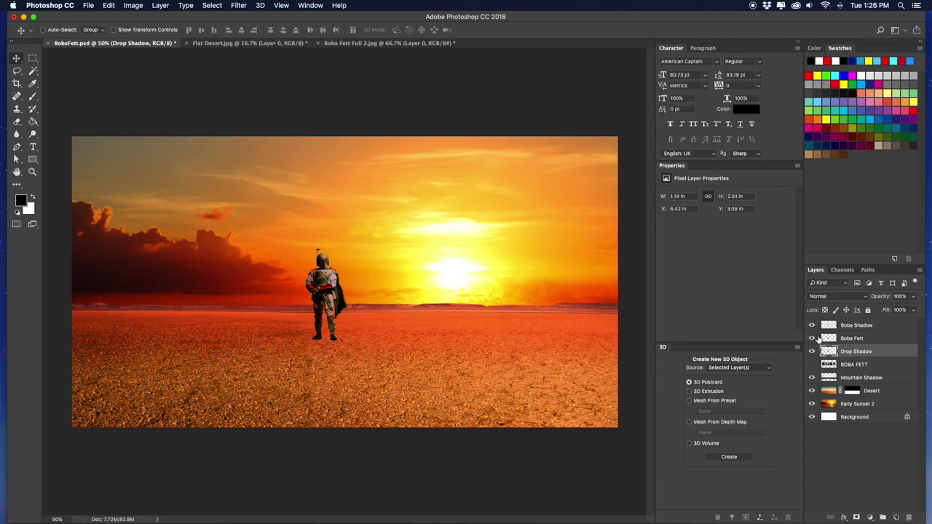
# Paint the Drop Shadow figure solid black within its outline, hiding the Boba Shadow and Boba Fett layers only while painting.
pyautogui.moveTo(811, 325); pyautogui.dragTo(811, 338)
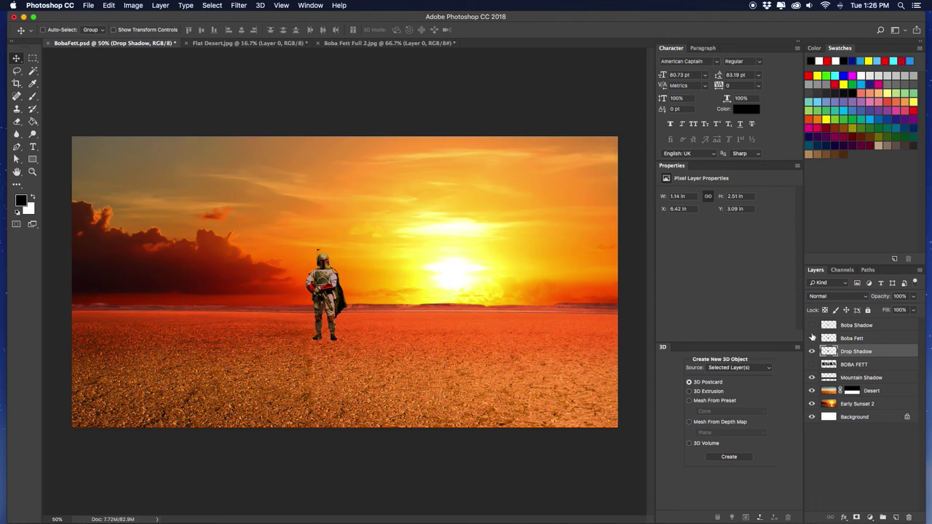
pyautogui.keyDown('super'); pyautogui.click(829, 351); pyautogui.keyUp('super')
pyautogui.click(32, 96)
pyautogui.moveTo(291, 277)
pyautogui.mouseDown()
pyautogui.moveTo(301, 255)
pyautogui.moveTo(328, 252)
pyautogui.moveTo(346, 265)
pyautogui.moveTo(300, 283)
pyautogui.moveTo(360, 305)
pyautogui.moveTo(323, 330)
pyautogui.moveTo(344, 344)
pyautogui.mouseUp()
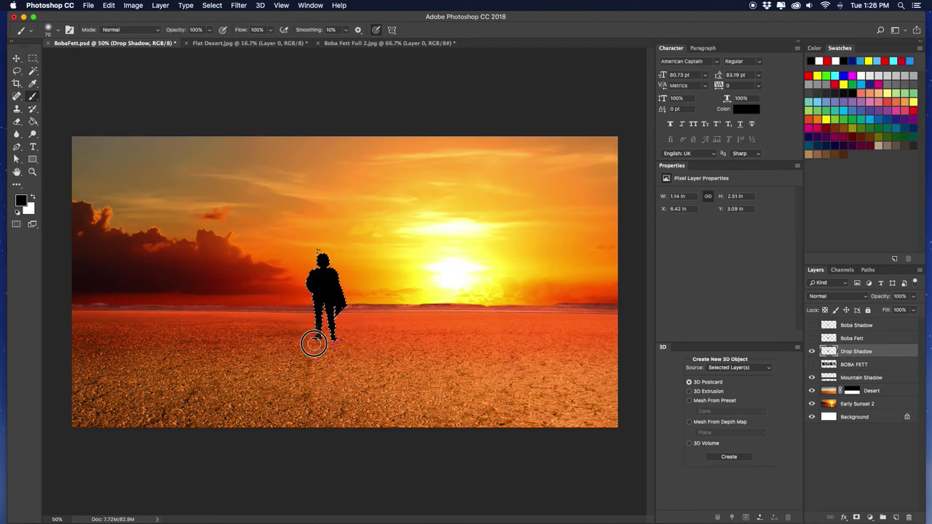
pyautogui.press('super+d')
pyautogui.press('v')
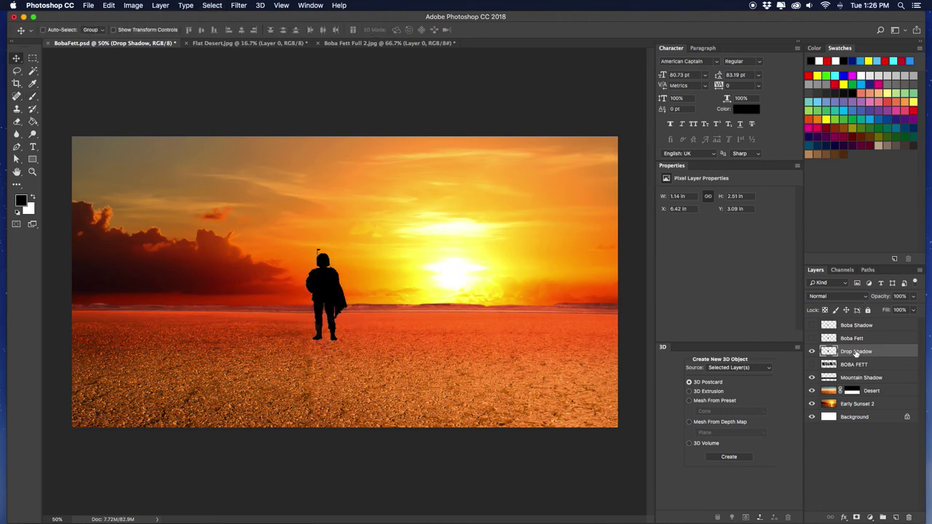
pyautogui.click(812, 338)
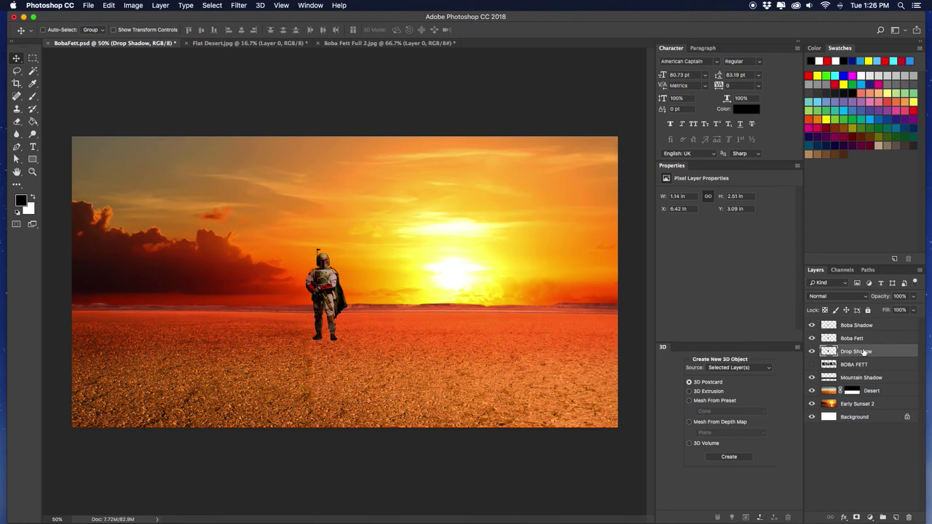
# Distort the black Drop Shadow silhouette into a long shadow lying on the desert floor, stretching away from the sun.
pyautogui.press('super+t')
pyautogui.rightClick(304, 258)
pyautogui.click(337, 308)
pyautogui.moveTo(324, 251); pyautogui.dragTo(148, 369)
# Adjust the corners at the base of the cast shadow to meet the figure's boots, and apply the distortion.
pyautogui.scroll(6, 250, 346)
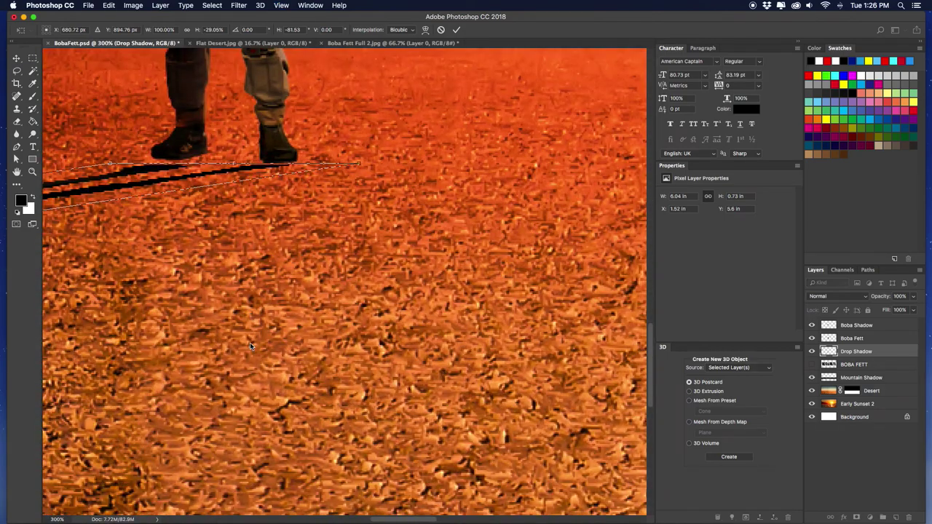
pyautogui.scroll(3, 250, 342)
pyautogui.hscroll(-4, 250, 342)
pyautogui.moveTo(321, 212); pyautogui.dragTo(453, 210)
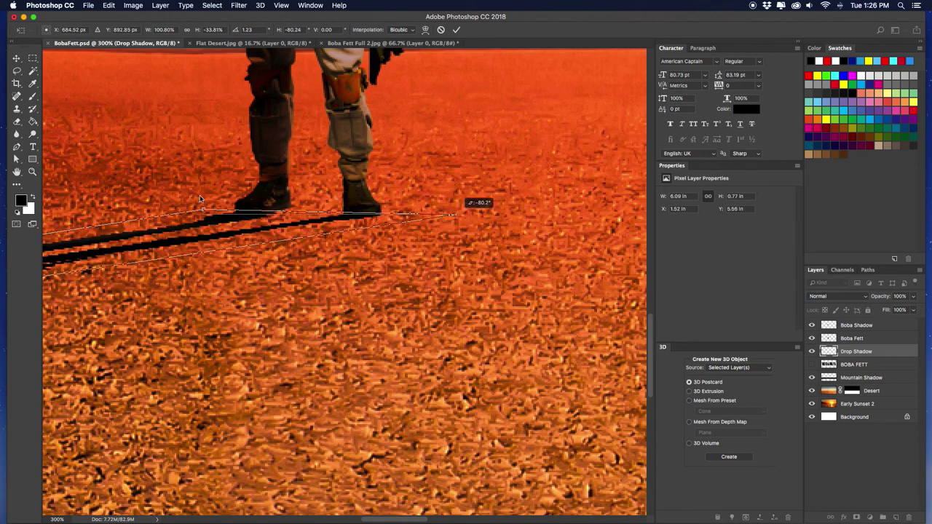
pyautogui.moveTo(203, 209); pyautogui.dragTo(214, 207)
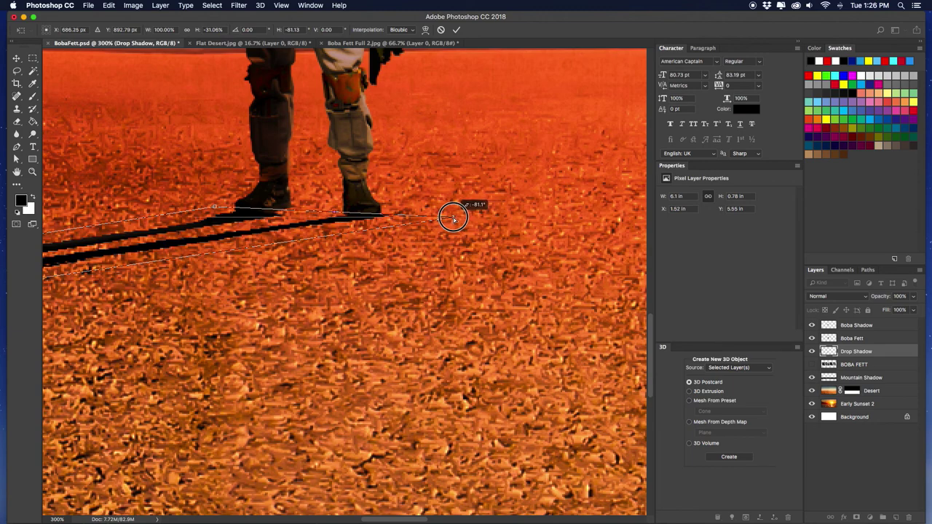
pyautogui.press('super+minus')
pyautogui.press('super+minus')
pyautogui.press('super+minus')
pyautogui.press('super+minus')
pyautogui.press('super+minus')
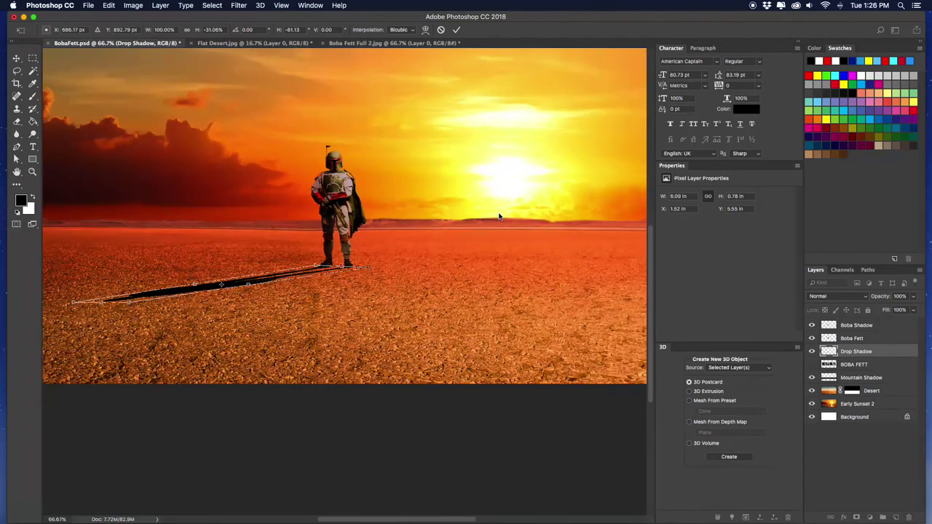
pyautogui.press('super+plus')
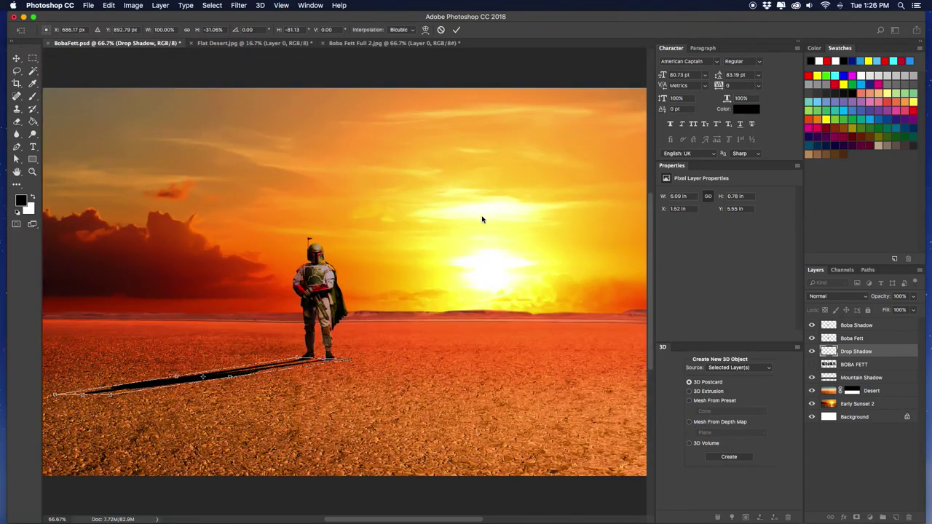
pyautogui.press('Return')
pyautogui.press('super+minus')
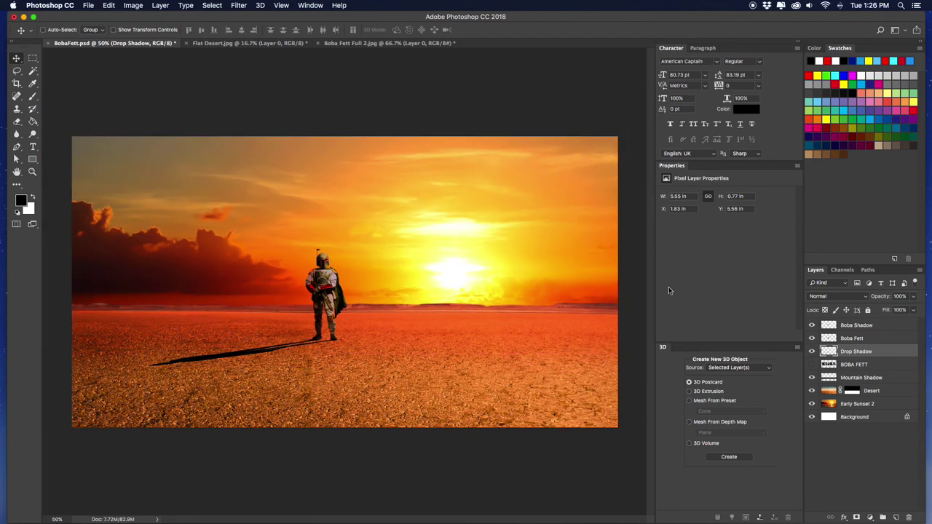
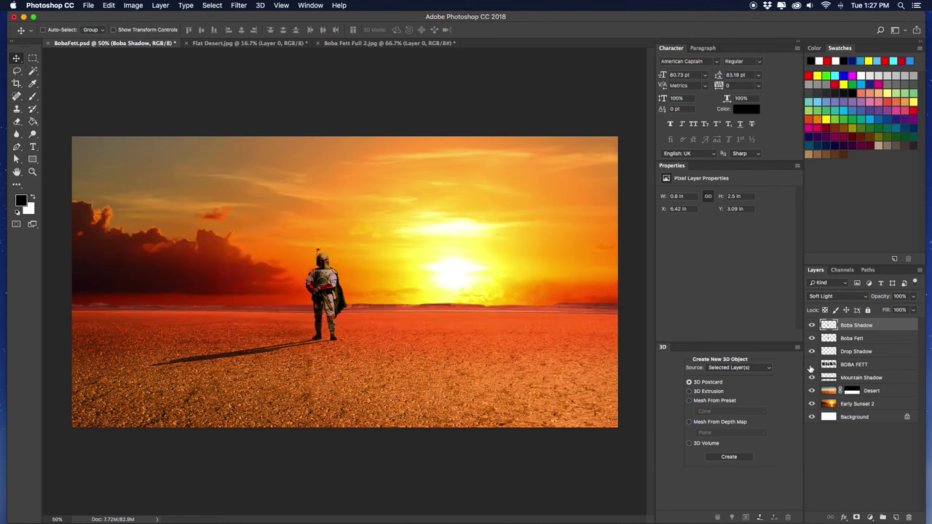
# Compare the scene with and without the BOBA FETT lettering by toggling that layer's visibility.
pyautogui.click(811, 366)
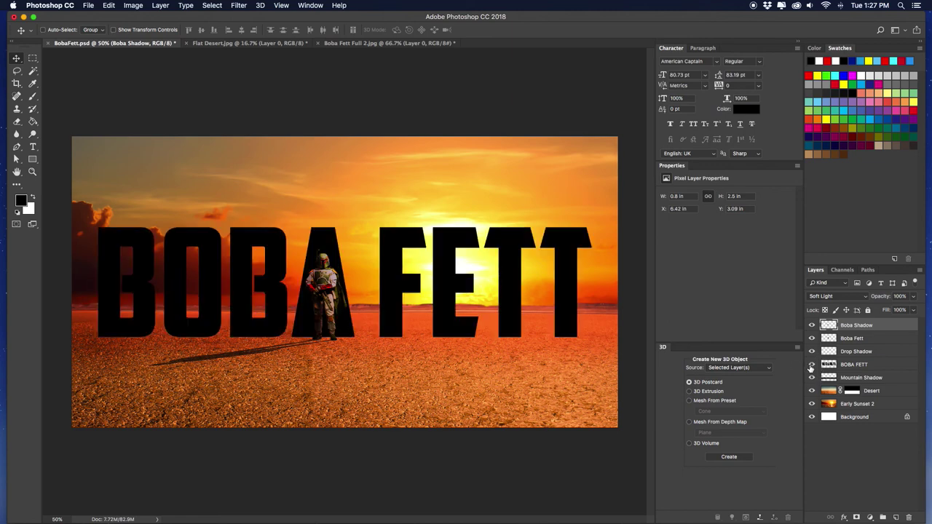
pyautogui.click(811, 365)
pyautogui.click(811, 365)
pyautogui.click(811, 365)
pyautogui.click(811, 366)
pyautogui.click(810, 366)
pyautogui.click(811, 365)
pyautogui.click(811, 366)
pyautogui.click(811, 365)
pyautogui.click(812, 365)
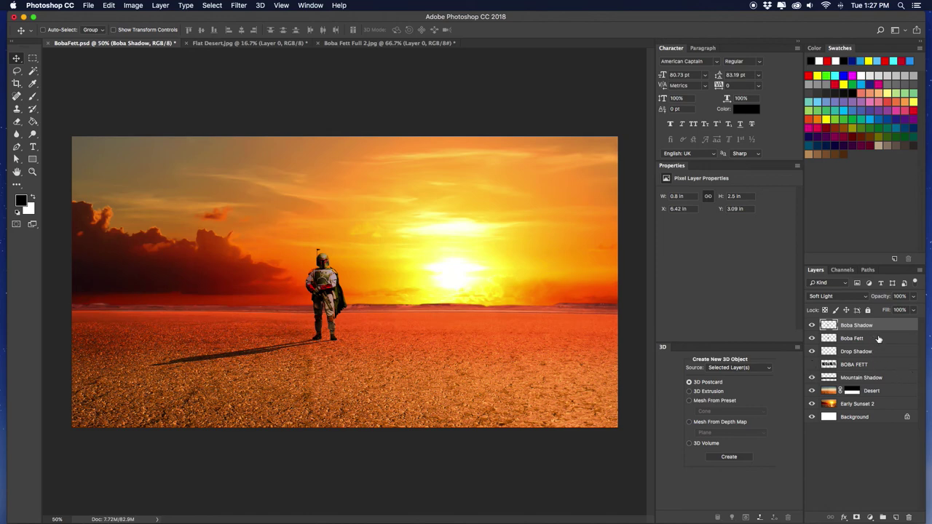
# Move the BOBA FETT layer to the top of the stack and add a new layer named "Gradient" directly beneath it.
pyautogui.moveTo(869, 366); pyautogui.dragTo(869, 321)
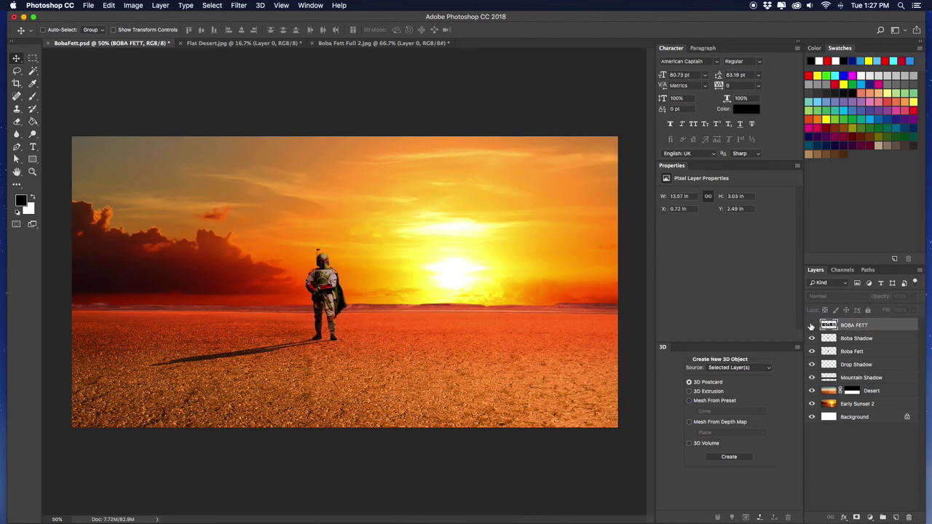
pyautogui.click(870, 340)
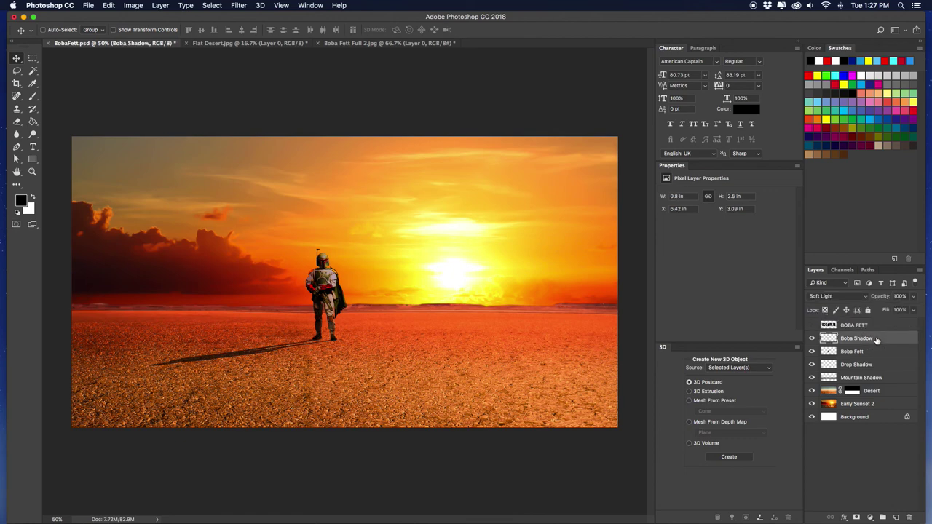
pyautogui.click(895, 517)
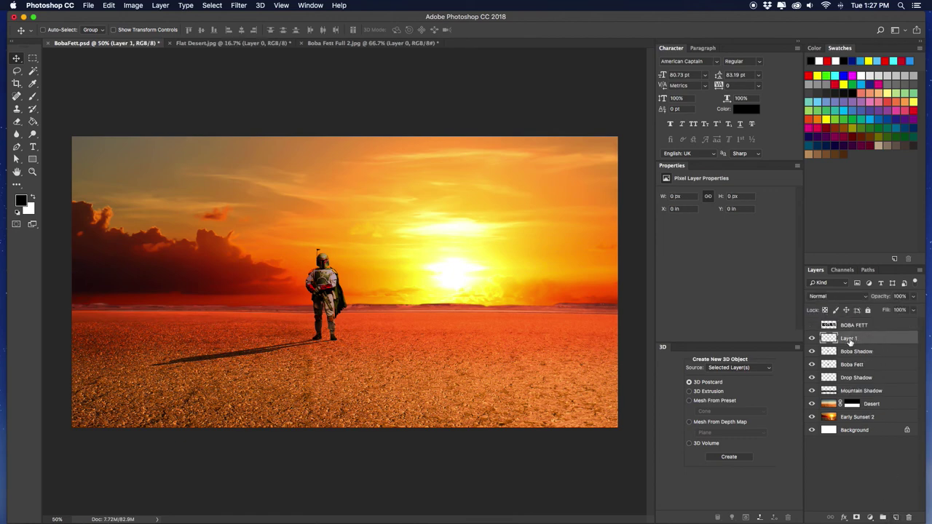
pyautogui.doubleClick(849, 339)
pyautogui.write('Gradient')
pyautogui.press('Return')
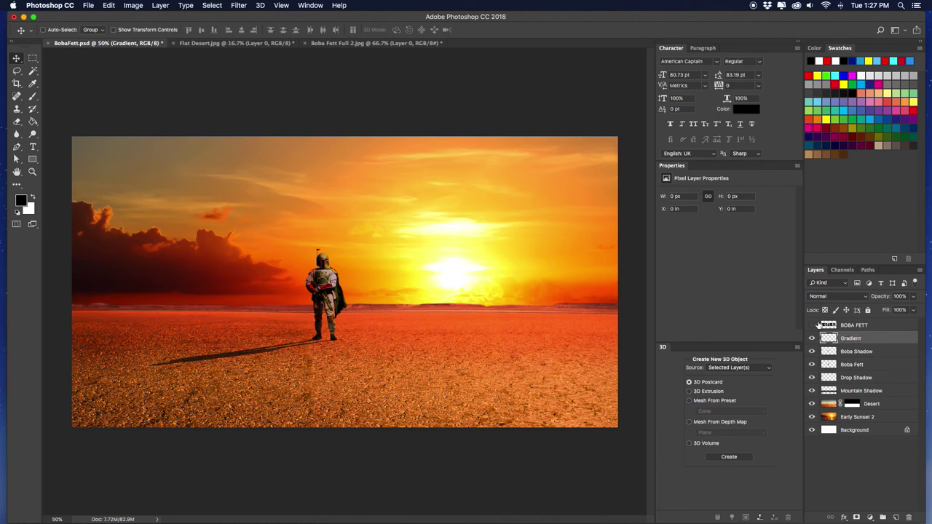
# Fill the Gradient layer with the yellow, violet, orange and blue preset gradient, running from the canvas's lower edge up to its upper edge.
pyautogui.rightClick(34, 124)
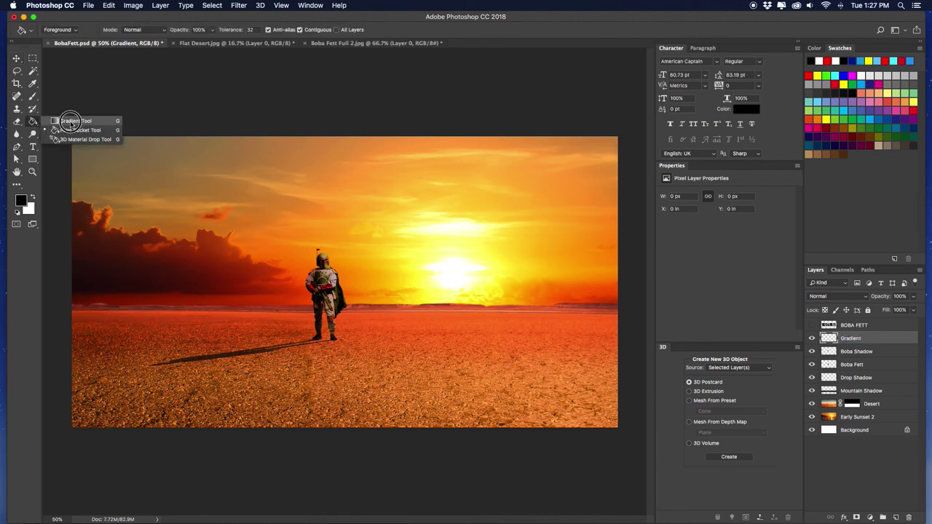
pyautogui.click(73, 122)
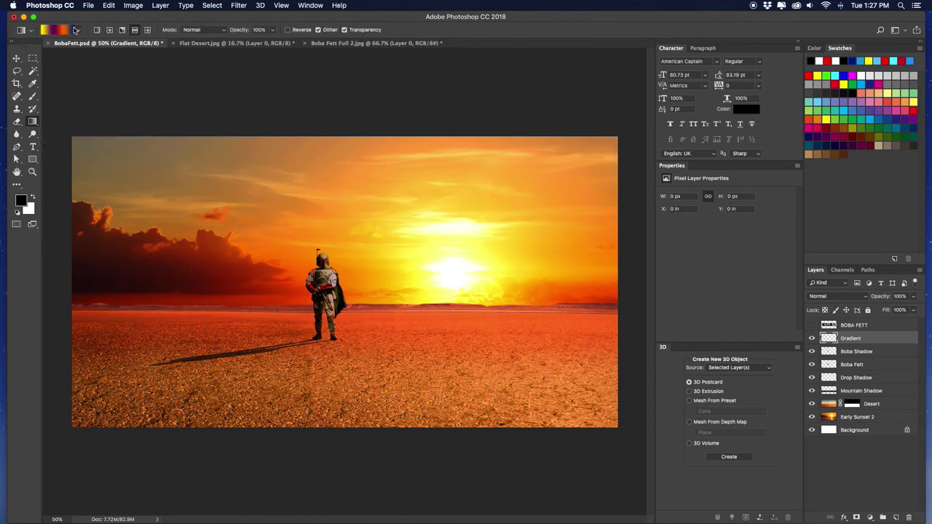
pyautogui.click(77, 30)
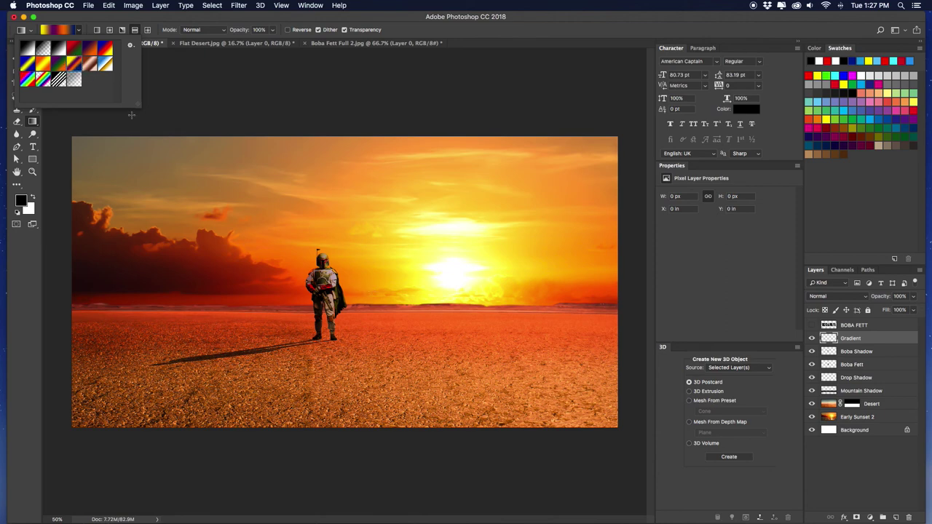
pyautogui.click(363, 176)
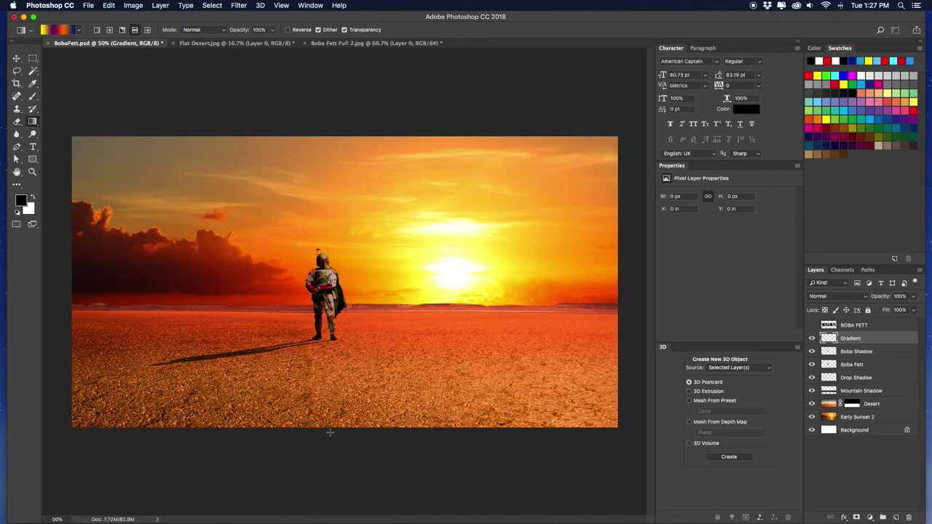
pyautogui.moveTo(329, 431); pyautogui.dragTo(331, 132)
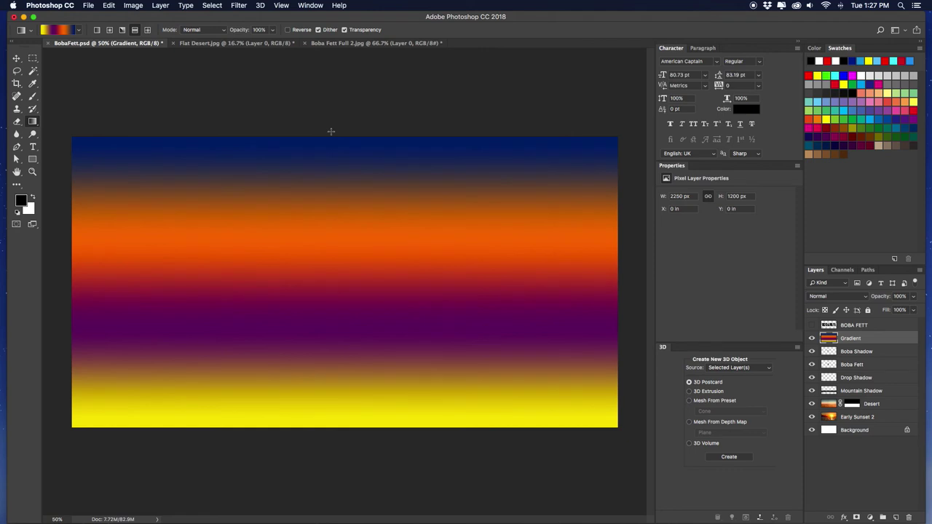
# Cycle through blend modes on the Gradient layer, settle on Soft Light, and reduce the layer's opacity to 67%.
pyautogui.press('v')
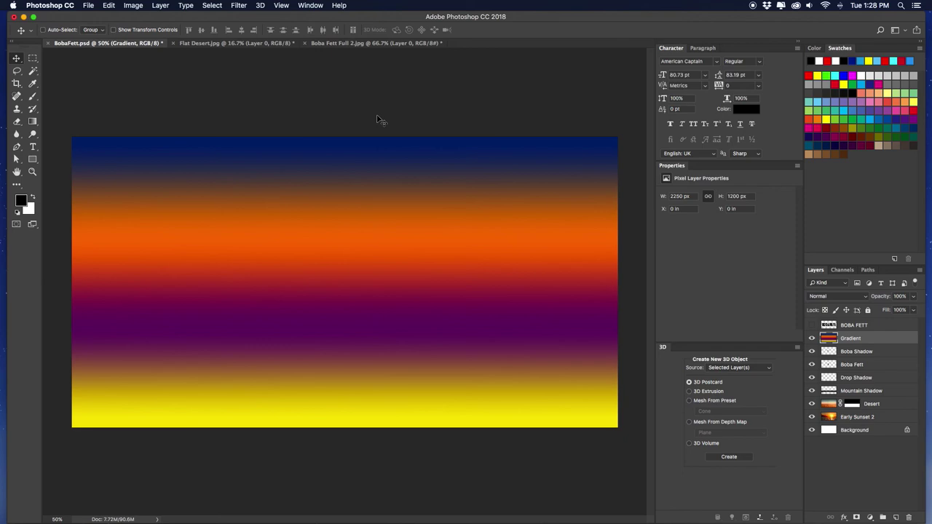
pyautogui.hotkey('shift', '+')
pyautogui.hotkey('shift', '+')
pyautogui.hotkey('shift', '+')
pyautogui.hotkey('shift', '+')
pyautogui.hotkey('shift', '+')
pyautogui.hotkey('shift', '+')
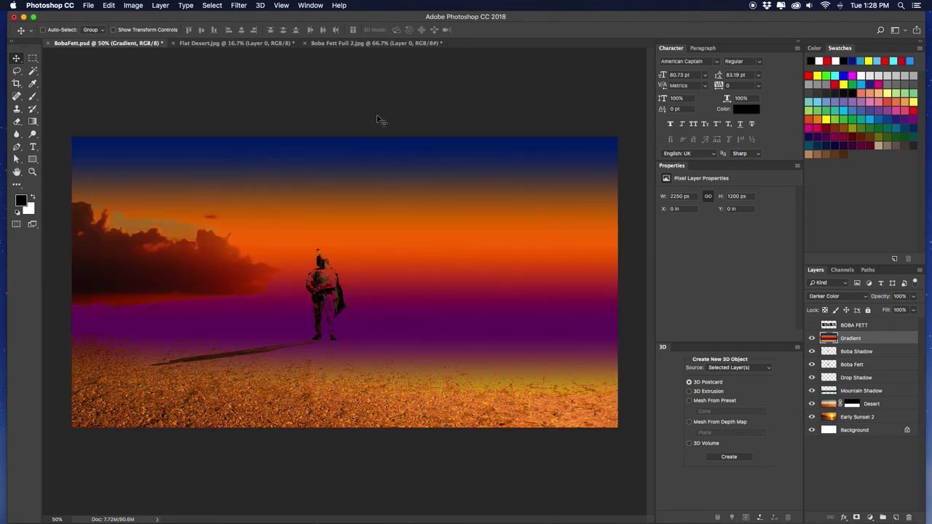
pyautogui.hotkey('shift', '+')
pyautogui.hotkey('shift', '+')
pyautogui.hotkey('shift', '+')
pyautogui.hotkey('shift', '+')
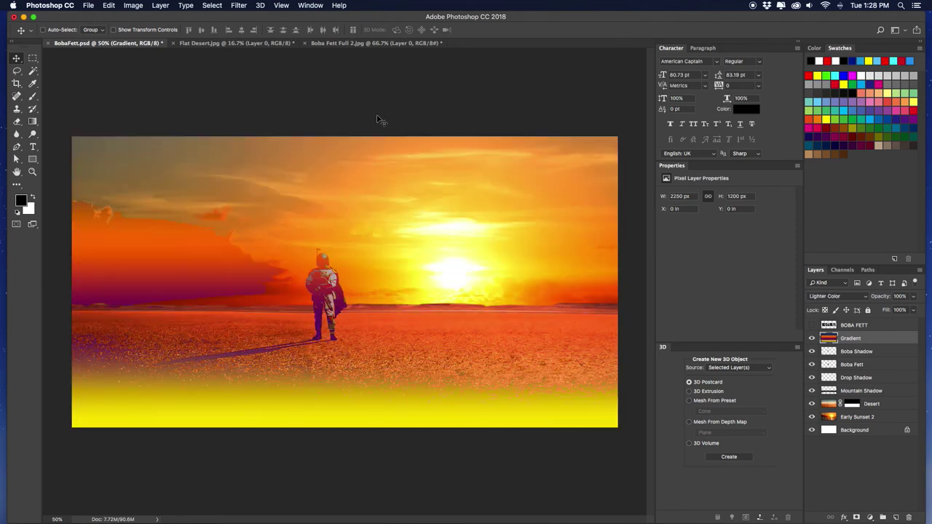
pyautogui.hotkey('shift', '+')
pyautogui.hotkey('shift', '+')
pyautogui.hotkey('shift', '+')
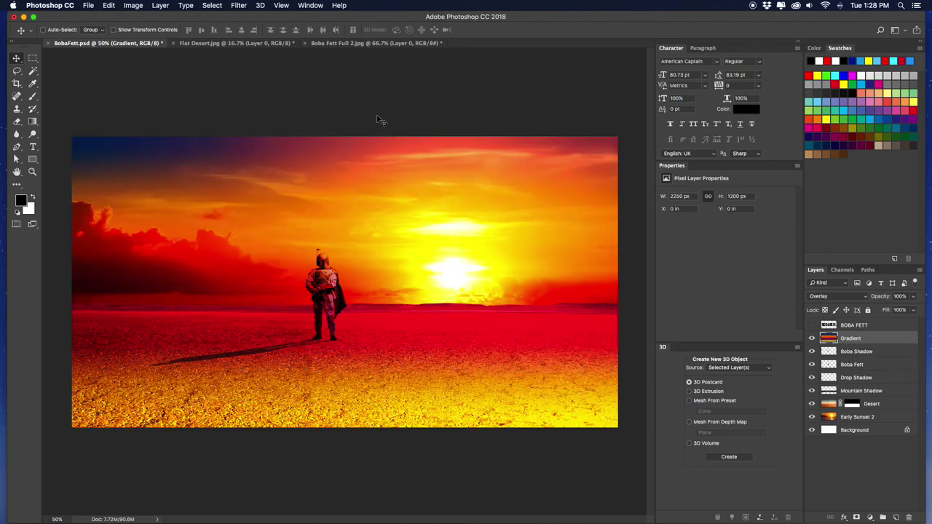
pyautogui.hotkey('shift', '+')
pyautogui.hotkey('shift', '-')
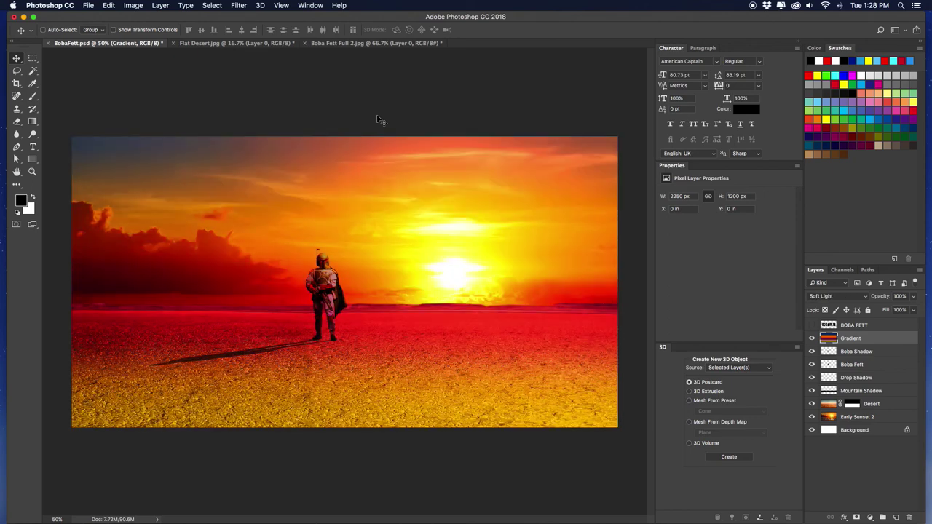
pyautogui.hotkey('shift', '+')
pyautogui.hotkey('shift', '-')
pyautogui.hotkey('shift', '+')
pyautogui.hotkey('shift', '+')
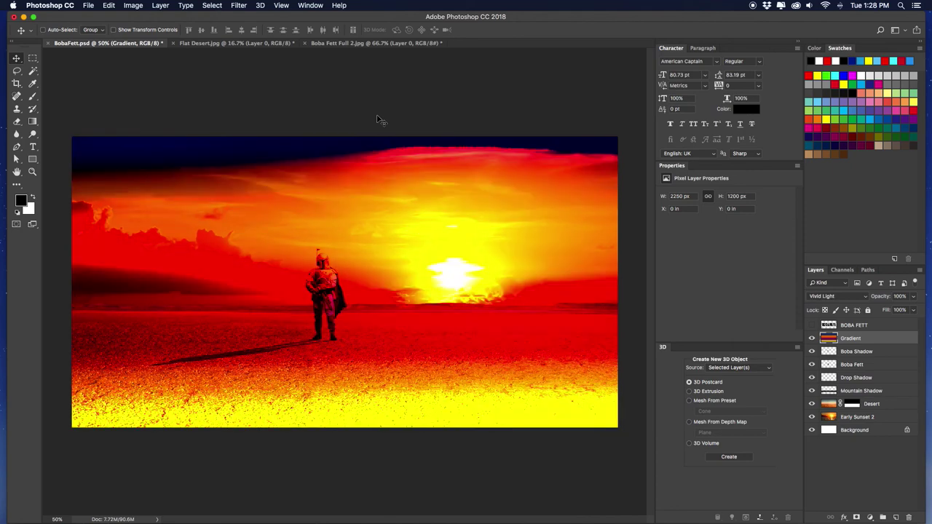
pyautogui.hotkey('shift', '+')
pyautogui.hotkey('shift', '+')
pyautogui.hotkey('shift', '+')
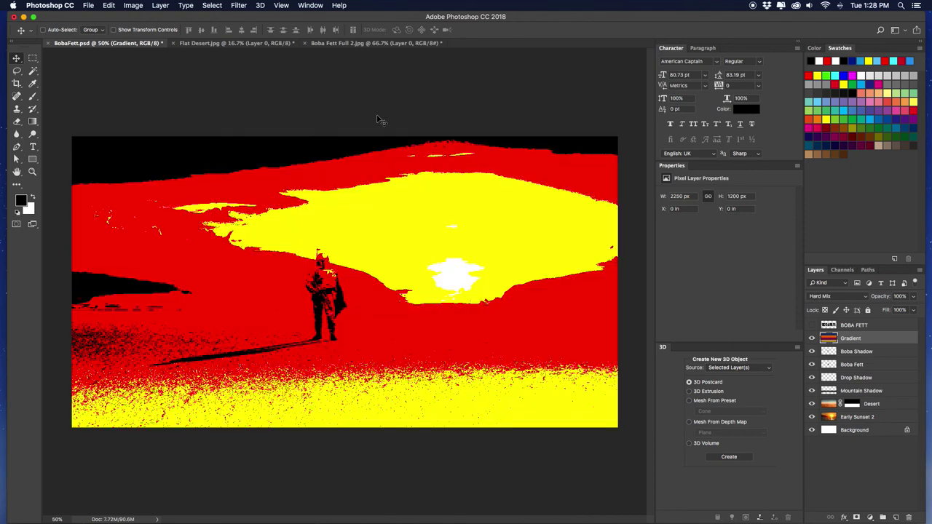
pyautogui.hotkey('shift', '-')
pyautogui.hotkey('shift', '+')
pyautogui.hotkey('shift', '+')
pyautogui.hotkey('shift', '+')
pyautogui.hotkey('shift', '+')
pyautogui.hotkey('shift', '+')
pyautogui.hotkey('shift', '+')
pyautogui.hotkey('shift', '+')
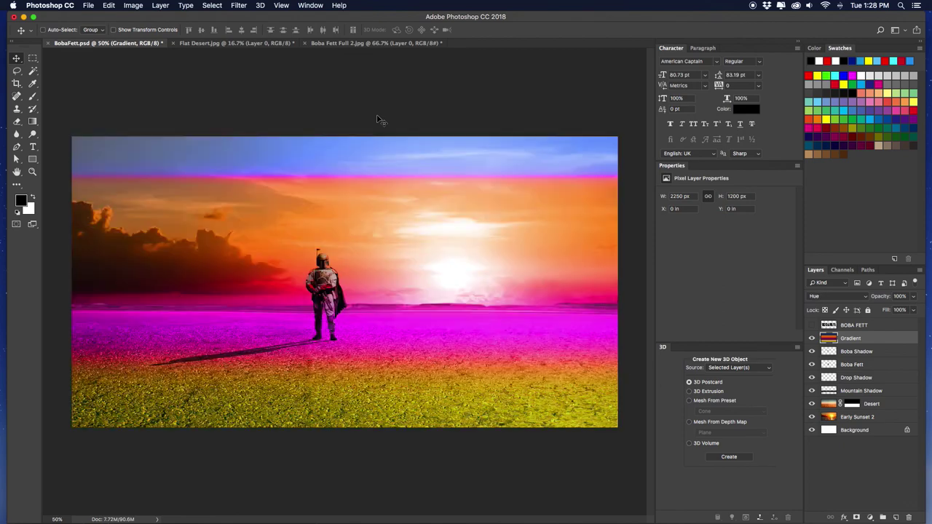
pyautogui.hotkey('shift', '-')
pyautogui.hotkey('shift', '+')
pyautogui.hotkey('shift', '+')
pyautogui.hotkey('shift', '+')
pyautogui.hotkey('shift', '+')
pyautogui.hotkey('shift', '+')
pyautogui.hotkey('shift', '+')
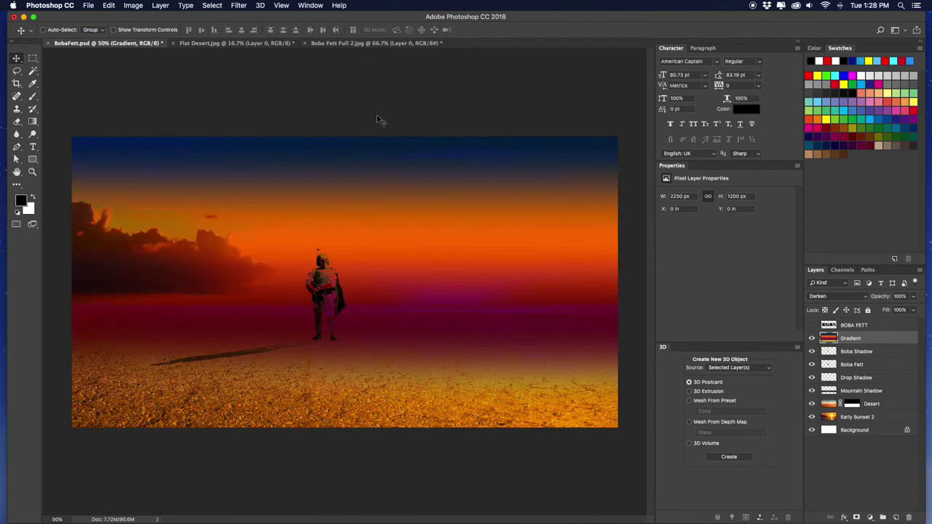
pyautogui.hotkey('shift', '+')
pyautogui.hotkey('shift', '+')
pyautogui.hotkey('shift', '+')
pyautogui.hotkey('shift', '+')
pyautogui.hotkey('shift', '+')
pyautogui.hotkey('shift', '+')
pyautogui.hotkey('shift', '+')
pyautogui.hotkey('shift', '+')
pyautogui.hotkey('shift', '+')
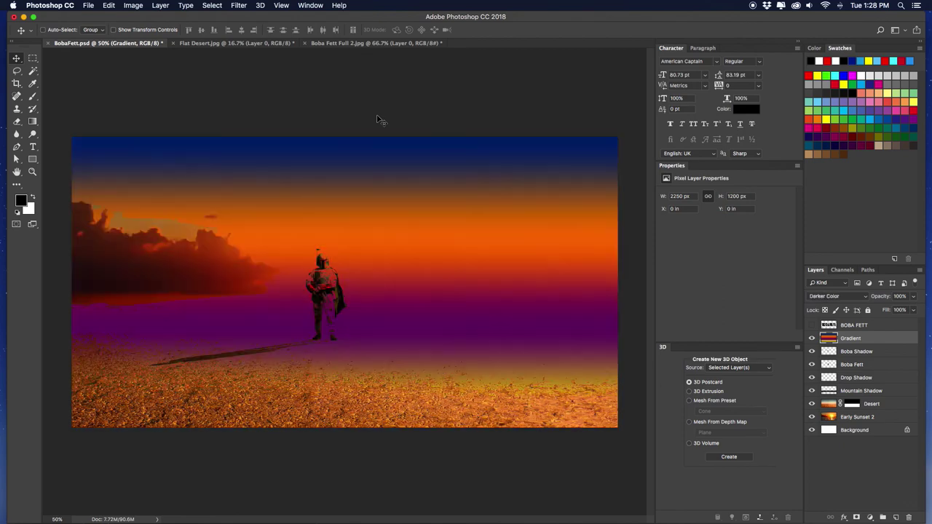
pyautogui.hotkey('shift', '+')
pyautogui.hotkey('shift', '+')
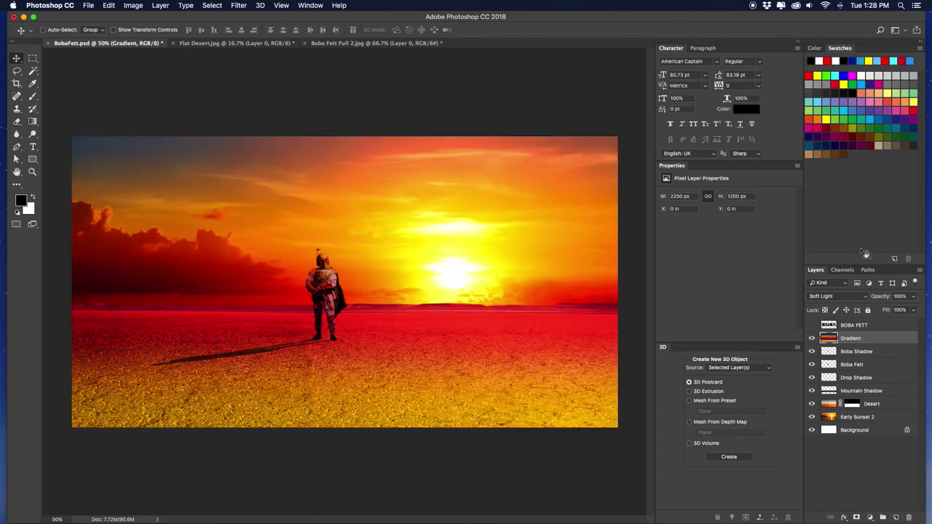
pyautogui.click(914, 297)
pyautogui.moveTo(911, 308); pyautogui.dragTo(888, 308)
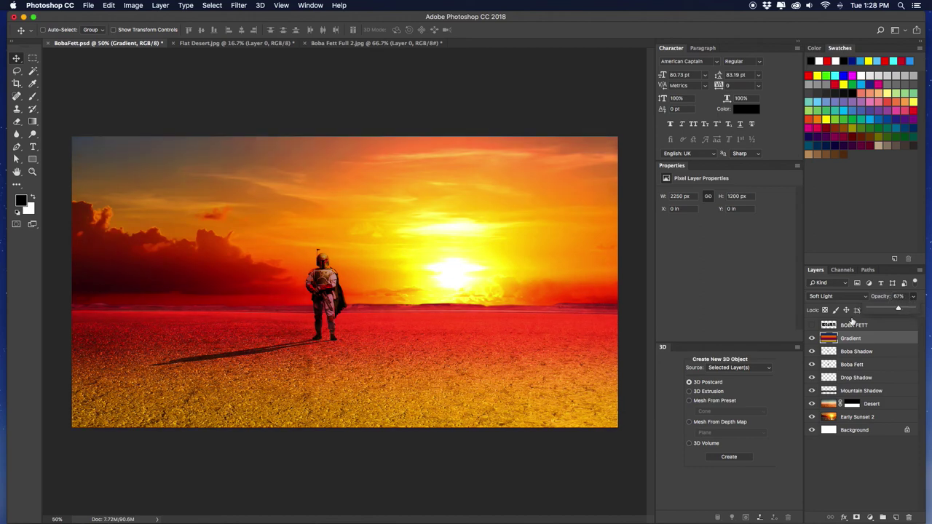
# Group the layers from Gradient down to Early Sunset 2 as "Image" and mask the group with the BOBA FETT lettering's outline.
pyautogui.click(863, 339)
pyautogui.keyDown('shift'); pyautogui.click(884, 419); pyautogui.keyUp('shift')
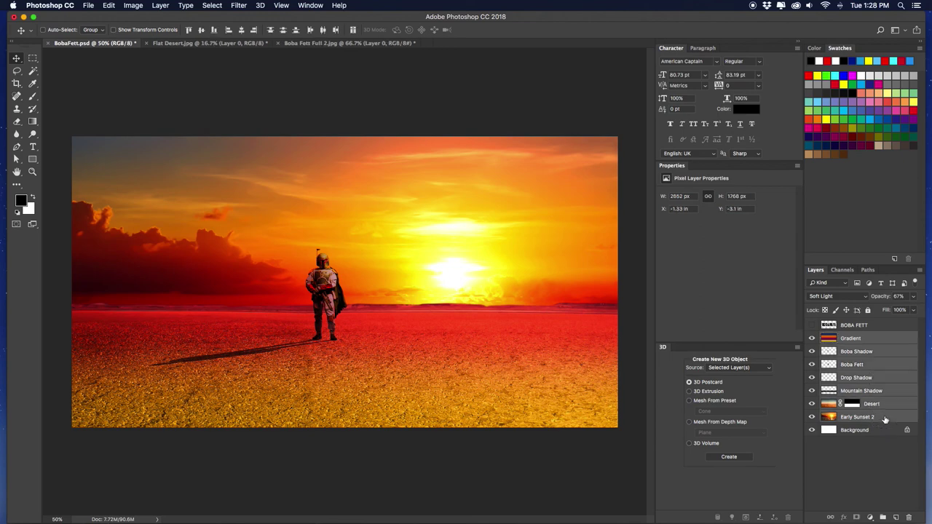
pyautogui.press('super+g')
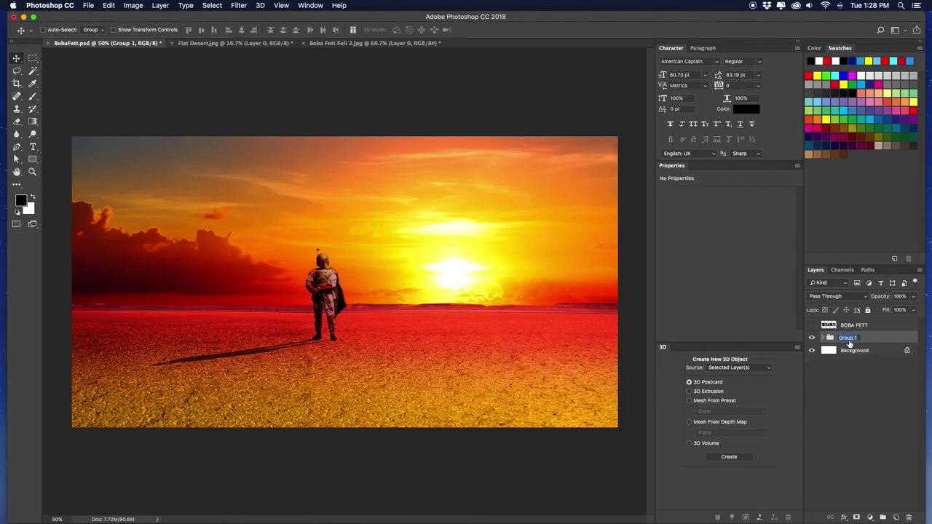
pyautogui.write('Image')
pyautogui.press('Return')
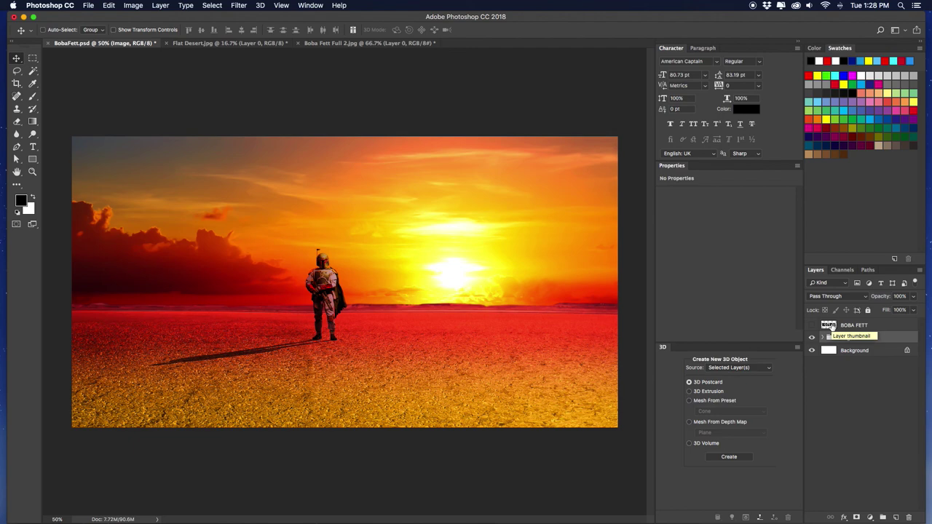
pyautogui.keyDown('super'); pyautogui.click(830, 327); pyautogui.keyUp('super')
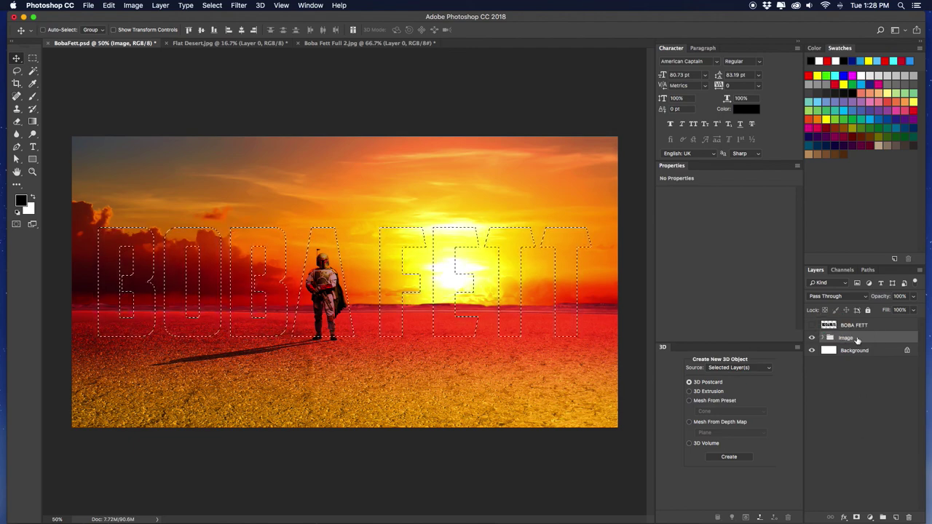
pyautogui.click(857, 517)
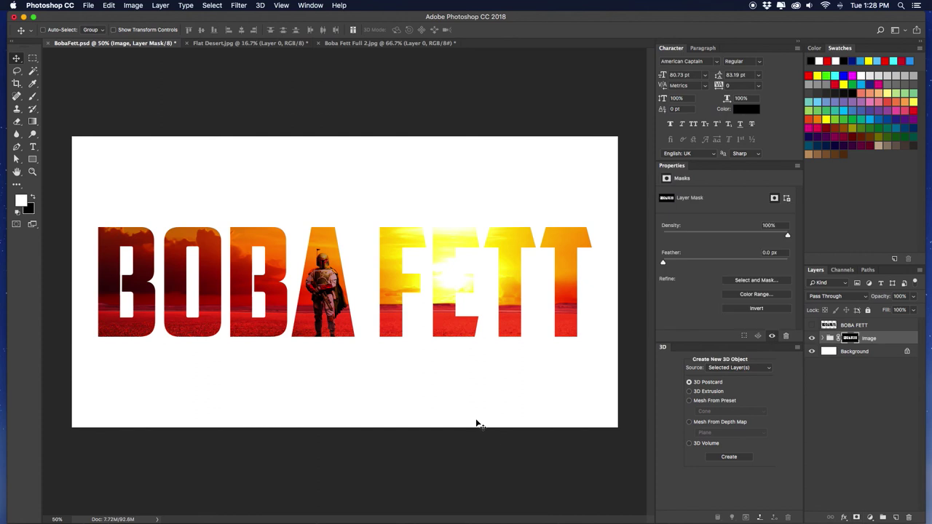
# Fill the Background layer with black using the Paint Bucket.
pyautogui.click(862, 353)
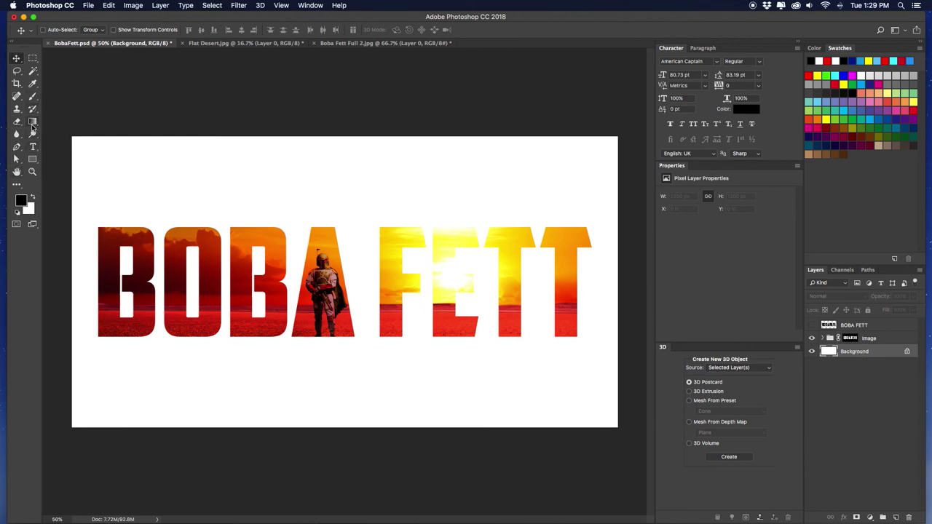
pyautogui.click(32, 124)
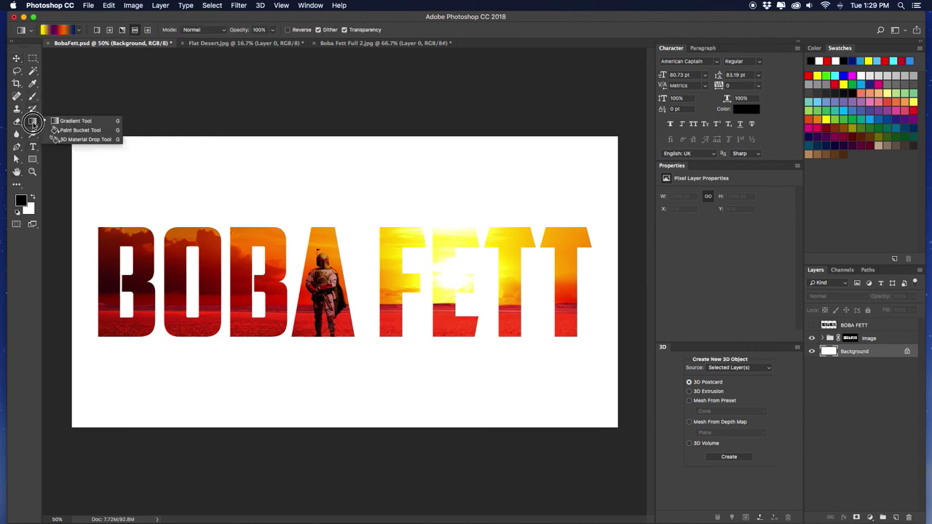
pyautogui.click(95, 131)
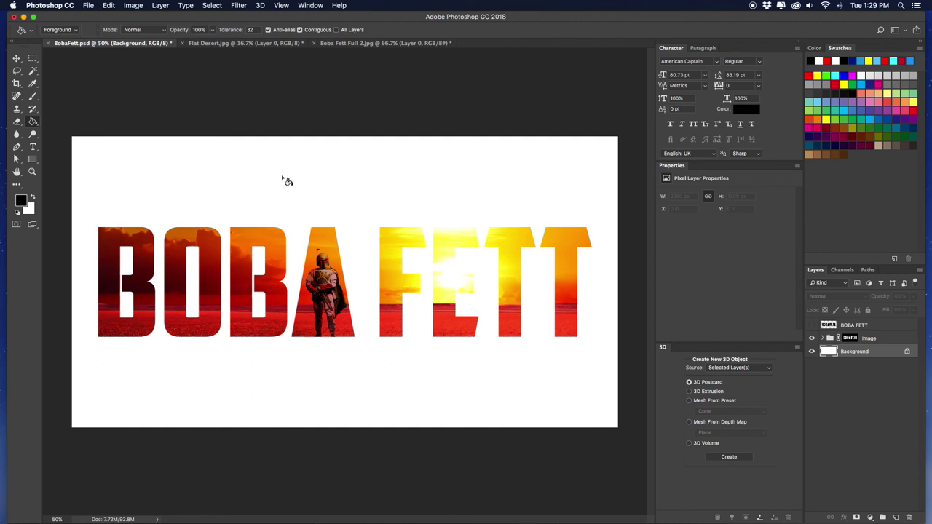
pyautogui.click(255, 178)
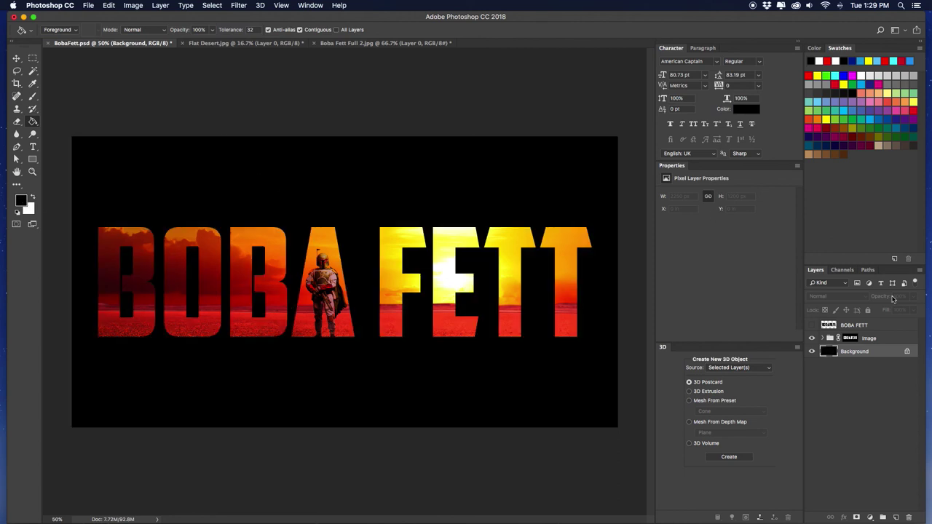
# Add a Bevel & Emboss style to the Image group: Inner Bevel, Chisel Hard, depth 1000%, size 5 px, soften 0, angle 145°, altitude 0°.
pyautogui.click(857, 336)
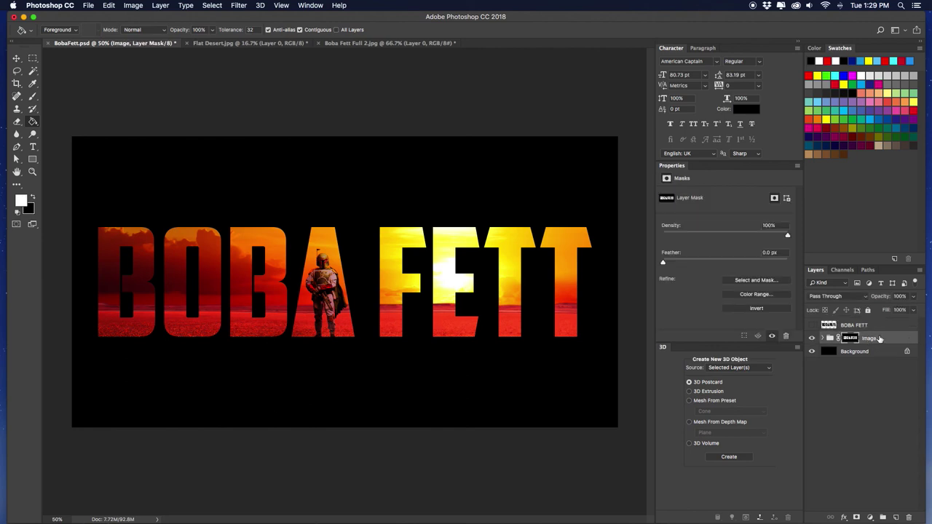
pyautogui.click(844, 517)
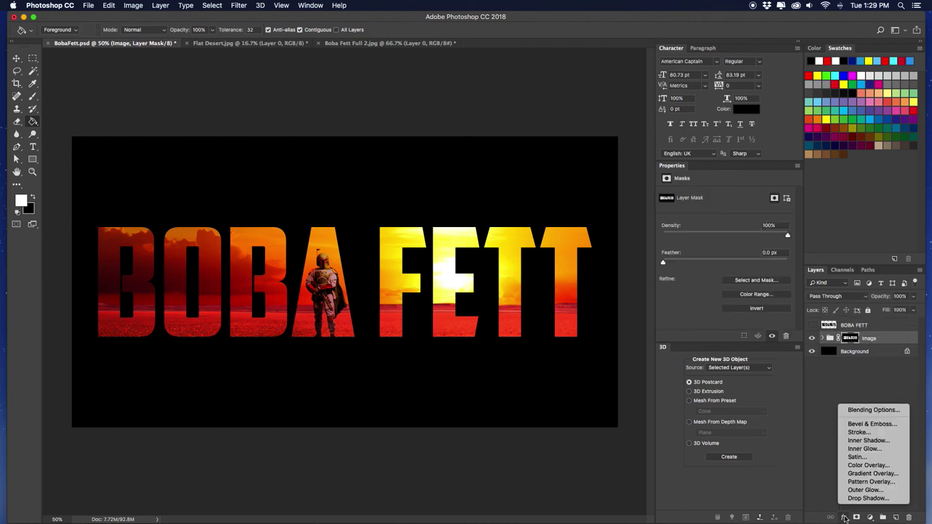
pyautogui.click(873, 427)
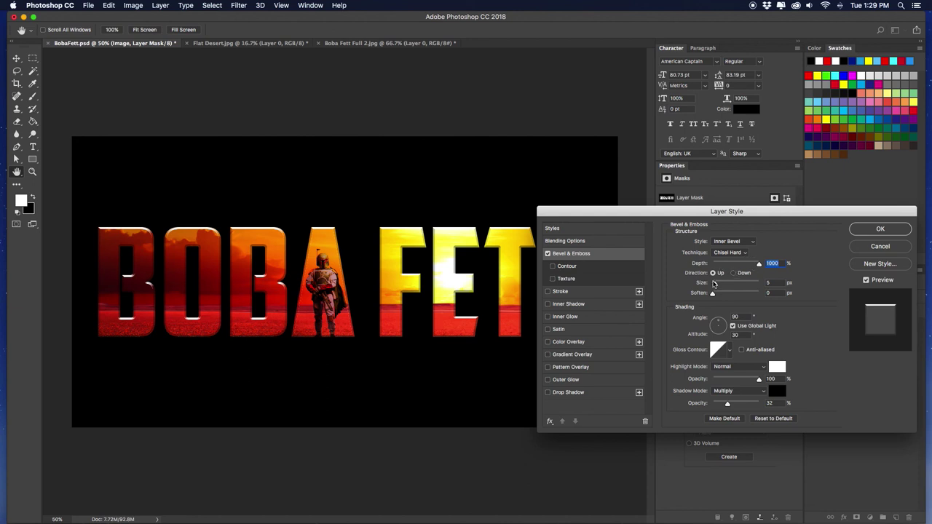
pyautogui.moveTo(720, 320); pyautogui.dragTo(710, 322)
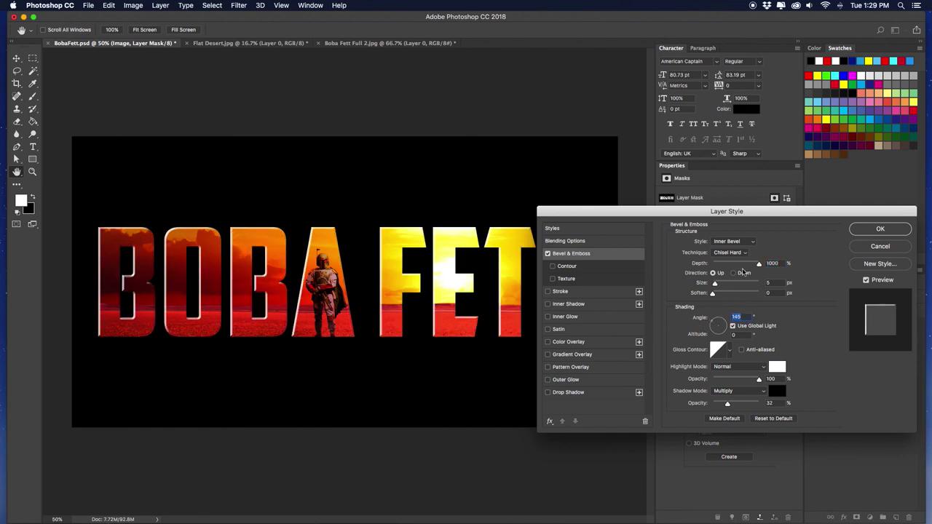
pyautogui.click(741, 253)
pyautogui.click(729, 253)
pyautogui.click(759, 265)
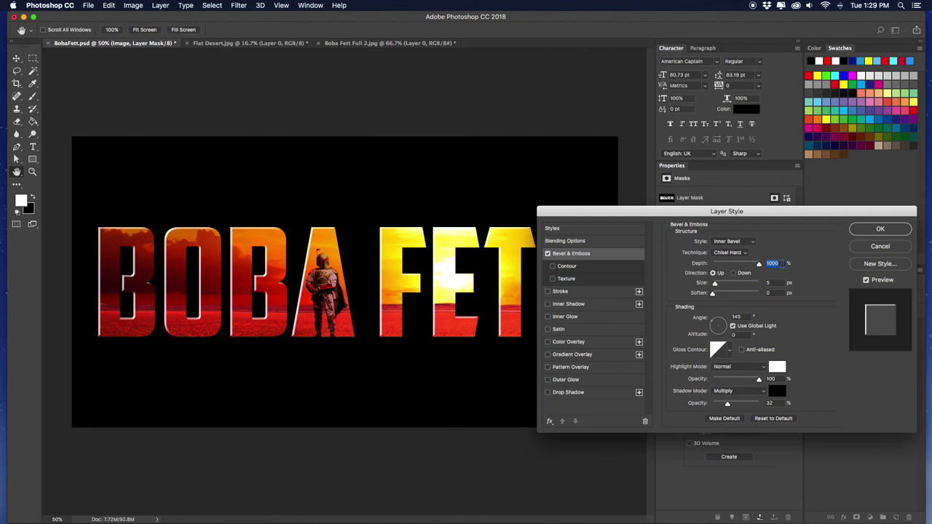
pyautogui.click(714, 284)
pyautogui.click(713, 294)
# Try other bevel shadow settings, settle on Multiply at 32% opacity, and apply the layer style.
pyautogui.moveTo(729, 404); pyautogui.dragTo(738, 404)
pyautogui.click(763, 395)
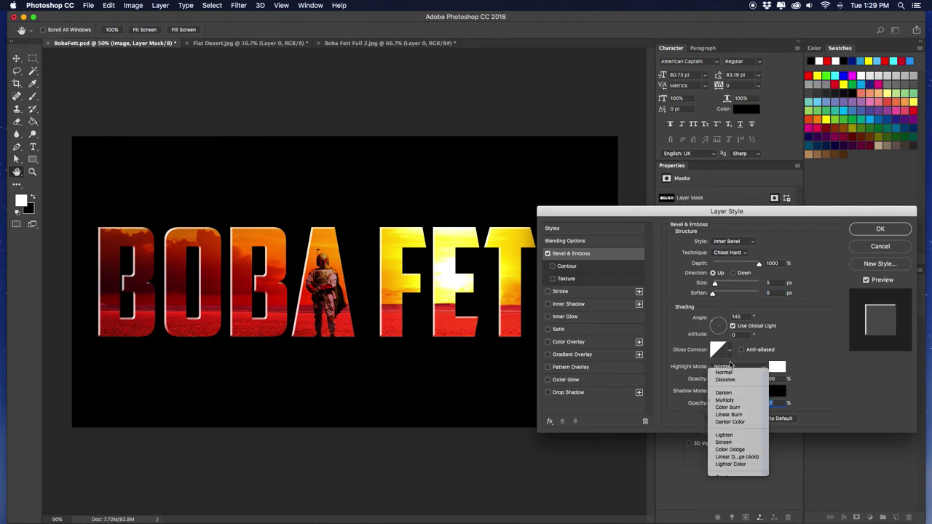
pyautogui.click(726, 368)
pyautogui.moveTo(739, 404); pyautogui.dragTo(727, 405)
pyautogui.click(730, 392)
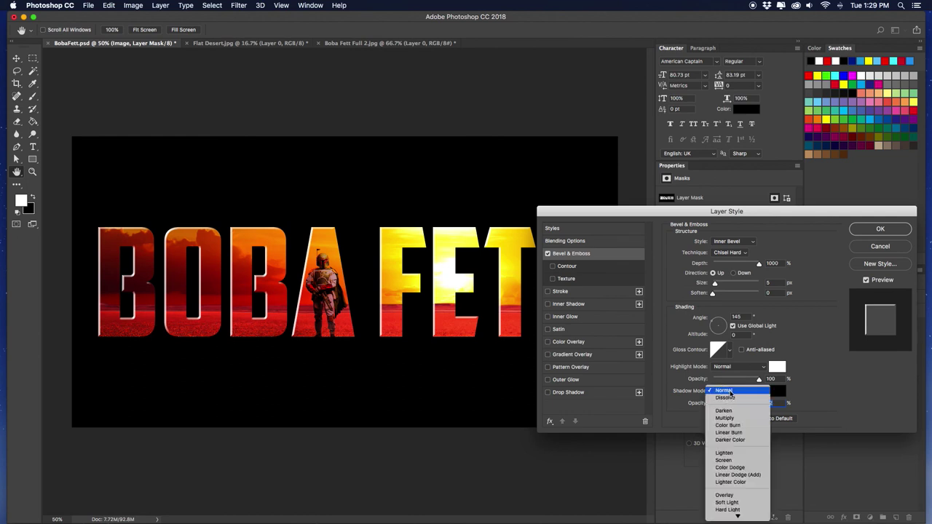
pyautogui.click(725, 416)
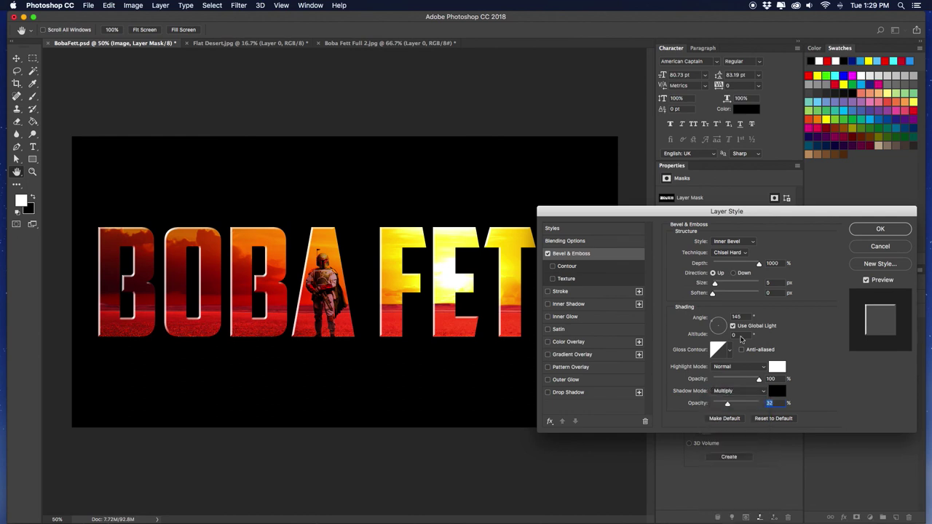
pyautogui.click(857, 232)
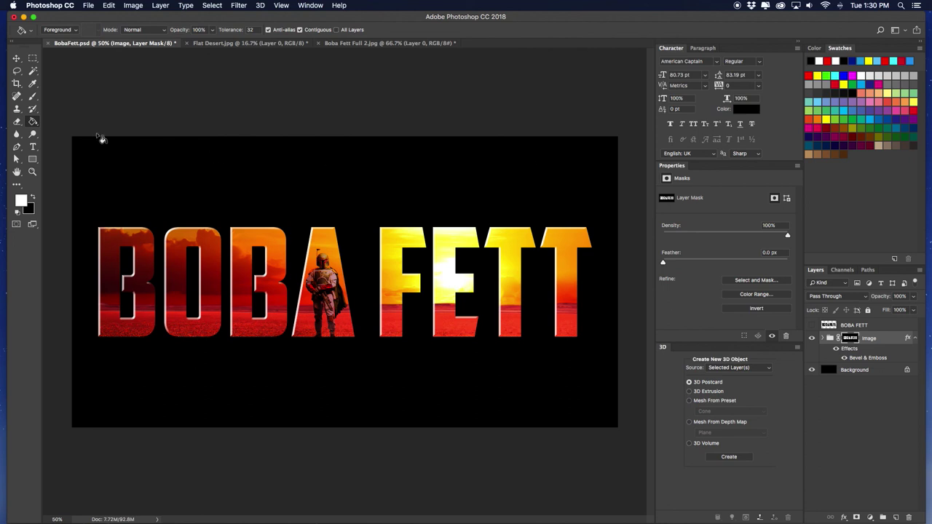
# Draw an unfilled rectangle bar about 2023 by 26 px above the BOBA FETT lettering and centre it horizontally on the Background.
pyautogui.click(33, 159)
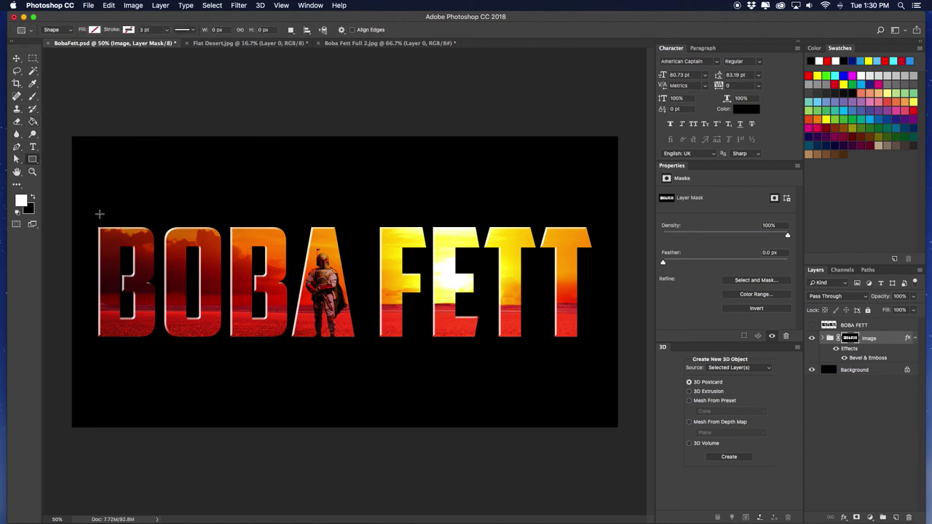
pyautogui.moveTo(99, 213); pyautogui.dragTo(590, 209)
pyautogui.press('v')
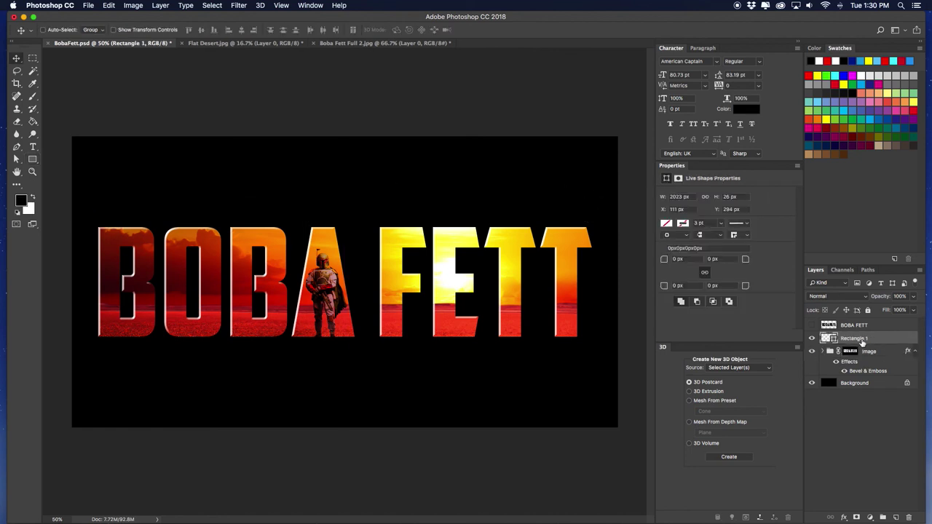
pyautogui.keyDown('super'); pyautogui.click(859, 384); pyautogui.keyUp('super')
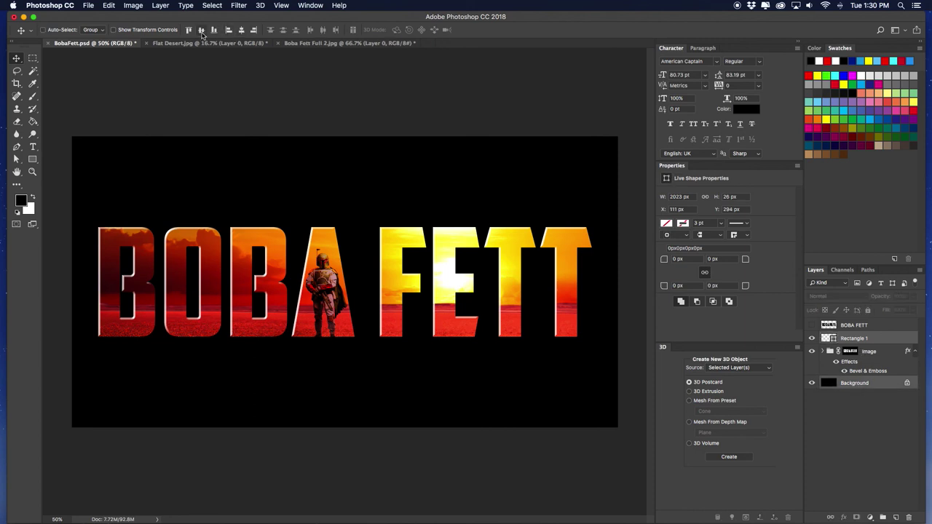
pyautogui.click(241, 30)
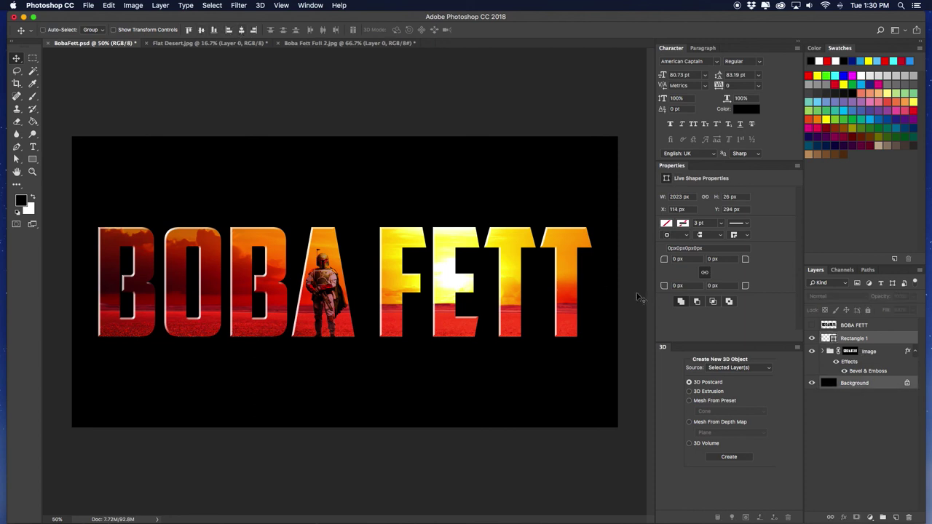
# Hide the Rectangle 1 layer and delete the layer mask from the Image group.
pyautogui.click(811, 339)
pyautogui.click(850, 351)
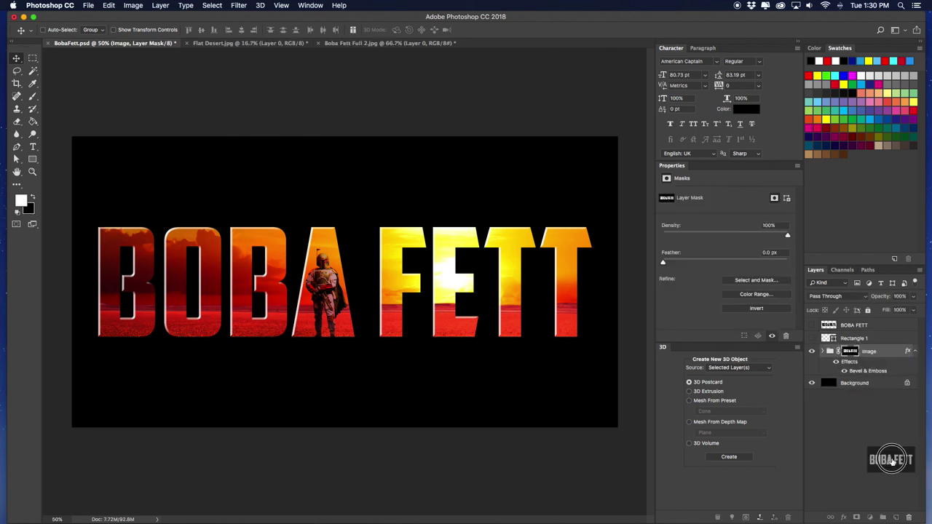
pyautogui.click(907, 517)
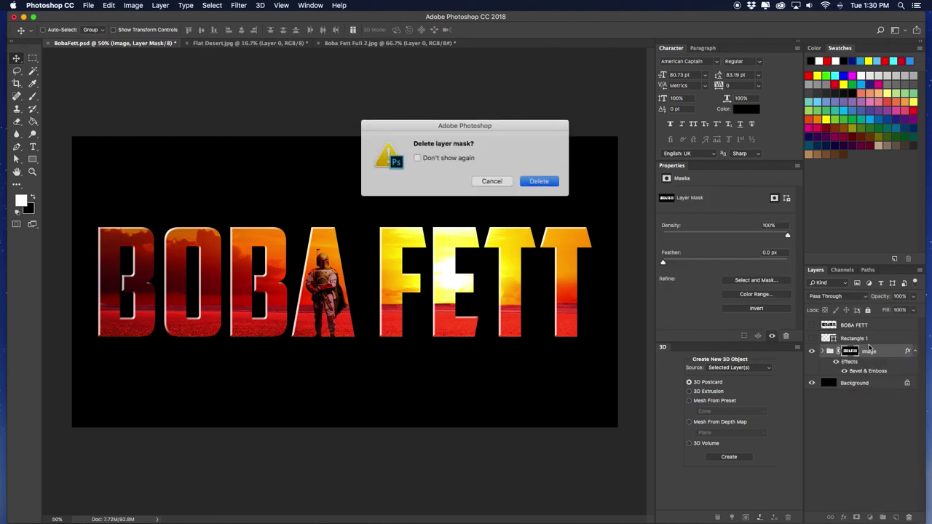
pyautogui.click(538, 180)
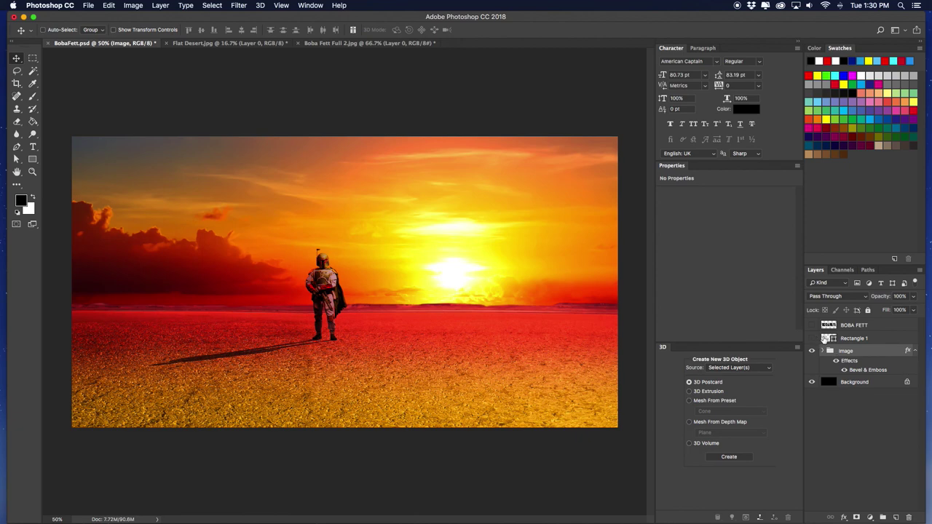
pyautogui.keyDown('super'); pyautogui.click(827, 339); pyautogui.keyUp('super')
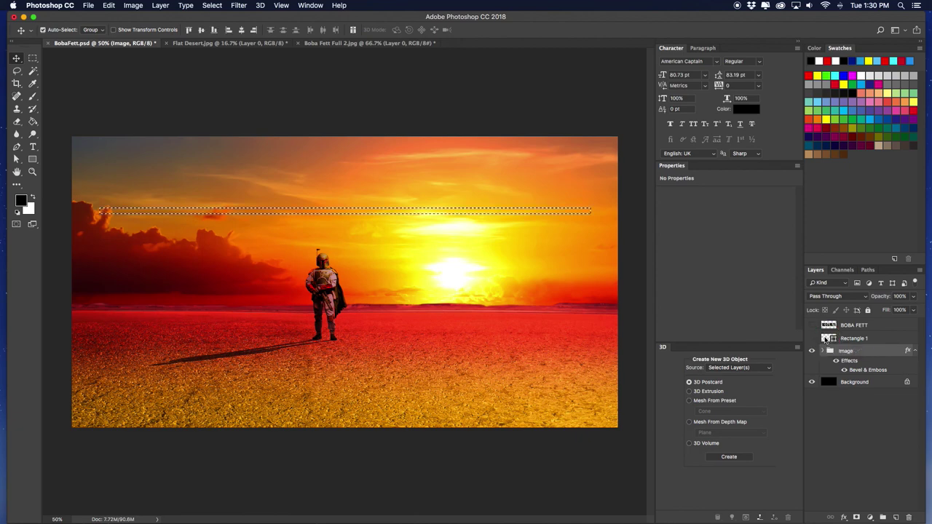
pyautogui.keyDown('shift'); pyautogui.keyDown('super'); pyautogui.click(828, 326); pyautogui.keyUp('super'); pyautogui.keyUp('shift')
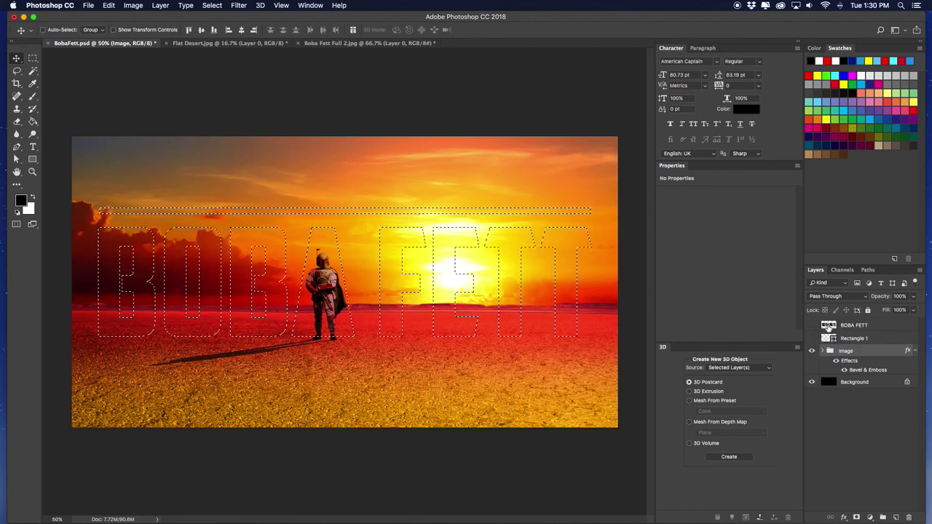
pyautogui.click(865, 339)
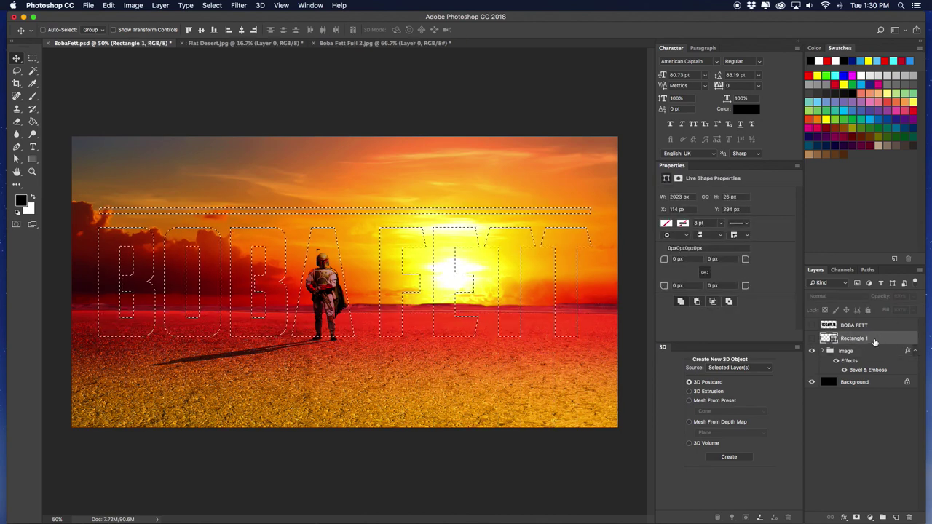
pyautogui.press('super+d')
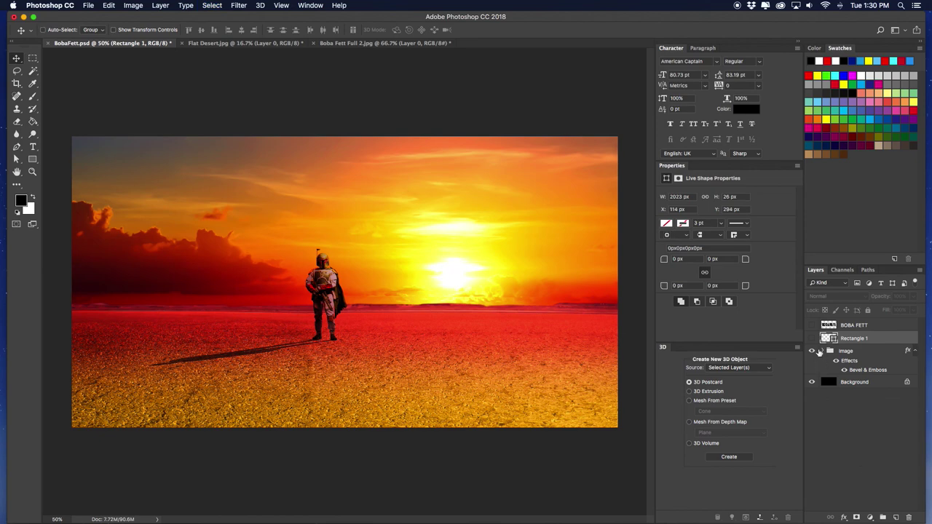
# Show the Rectangle 1 and BOBA FETT layers and place a copy of the bar just below the lettering.
pyautogui.click(812, 339)
pyautogui.moveTo(539, 213); pyautogui.dragTo(536, 363)
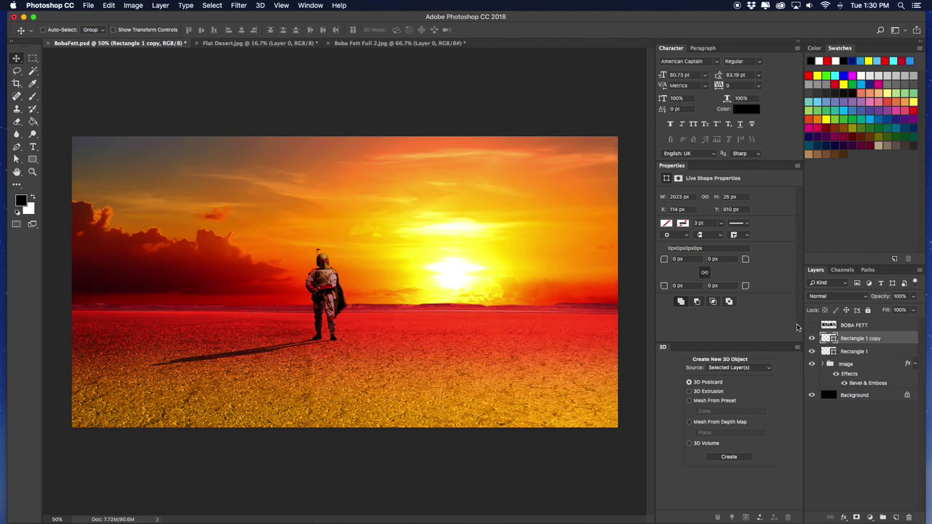
pyautogui.click(812, 324)
pyautogui.moveTo(588, 332); pyautogui.dragTo(580, 352)
# Mask the Image group with the combined outlines of the lettering and both bars, and hide the BOBA FETT layer.
pyautogui.click(866, 363)
pyautogui.keyDown('super'); pyautogui.click(827, 325); pyautogui.keyUp('super')
pyautogui.click(856, 517)
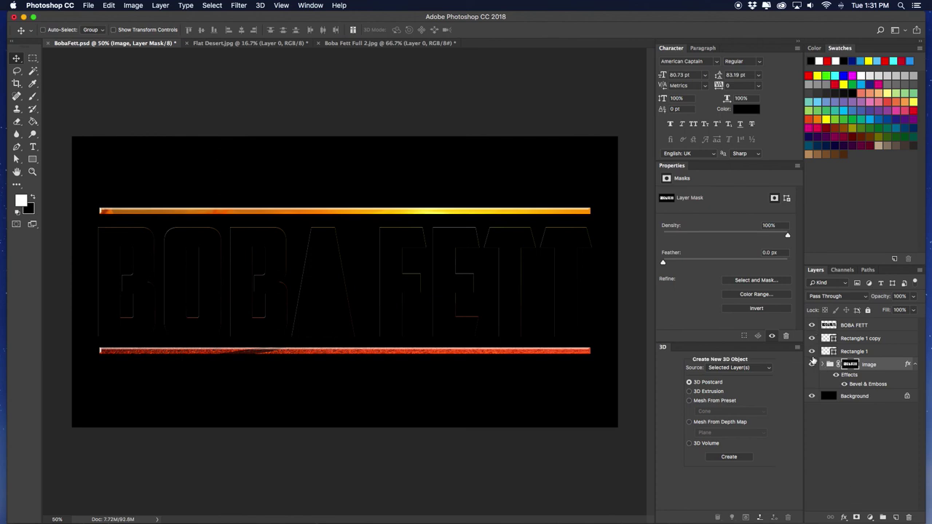
pyautogui.click(812, 324)
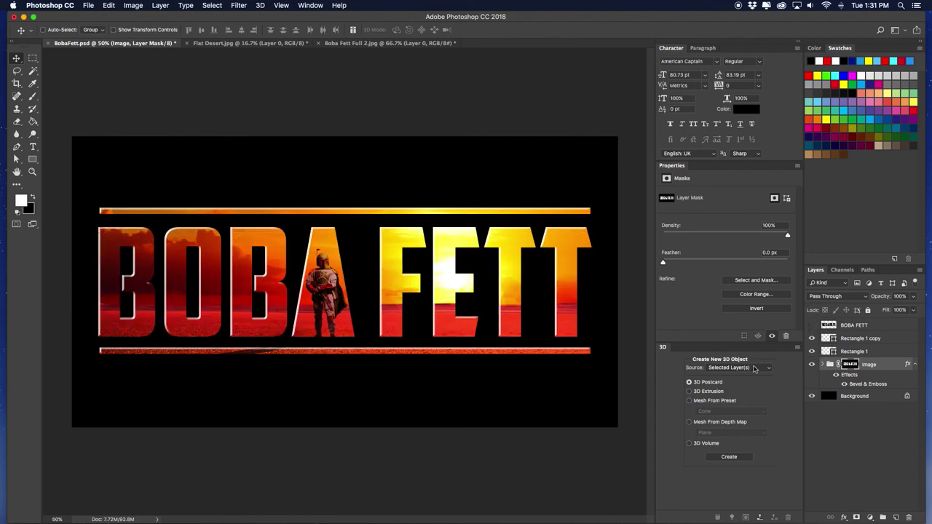